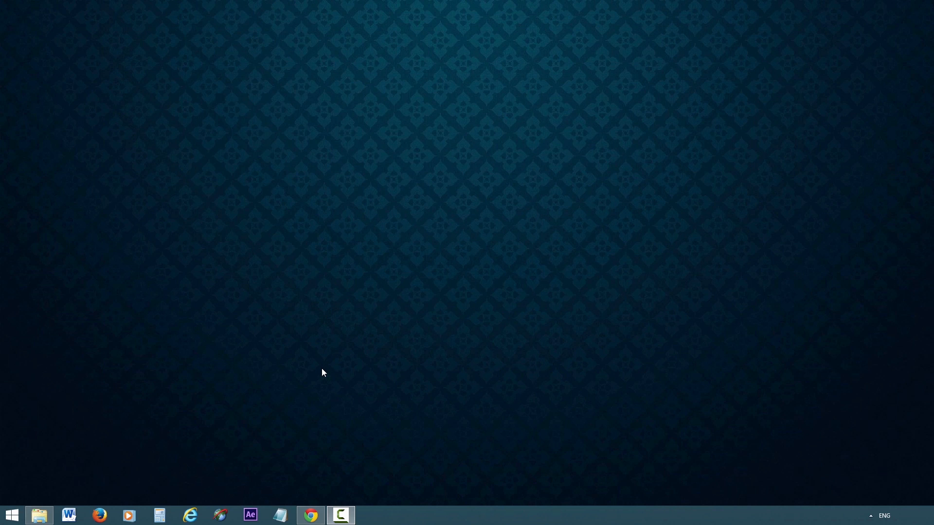
{"action": "left_click", "coordinate": [311, 519]}
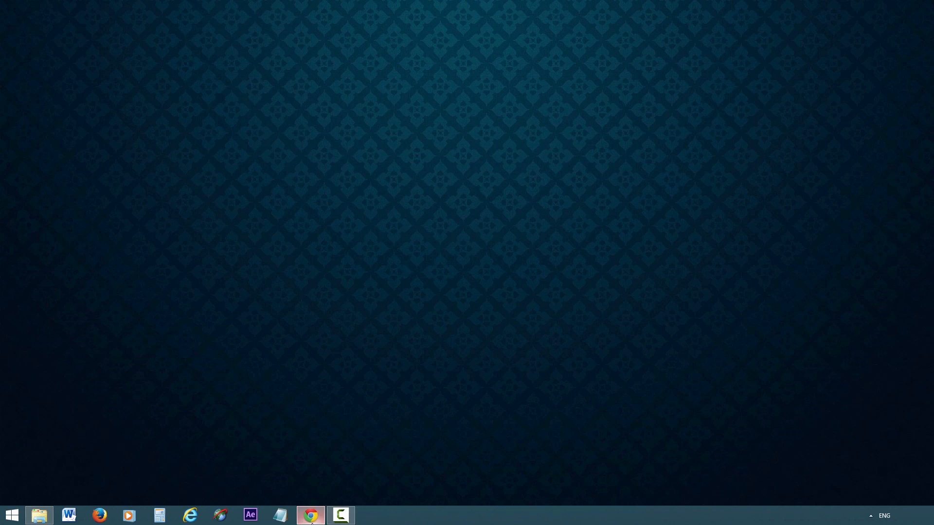
{"action": "left_click", "coordinate": [167, 20]}
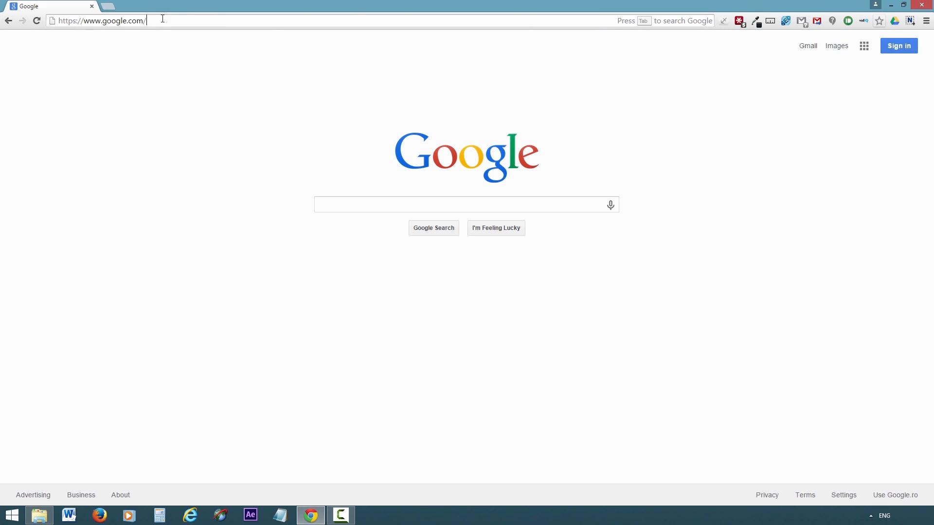
{"action": "left_click_drag", "start_coordinate": [166, 20], "coordinate": [52, 21]}
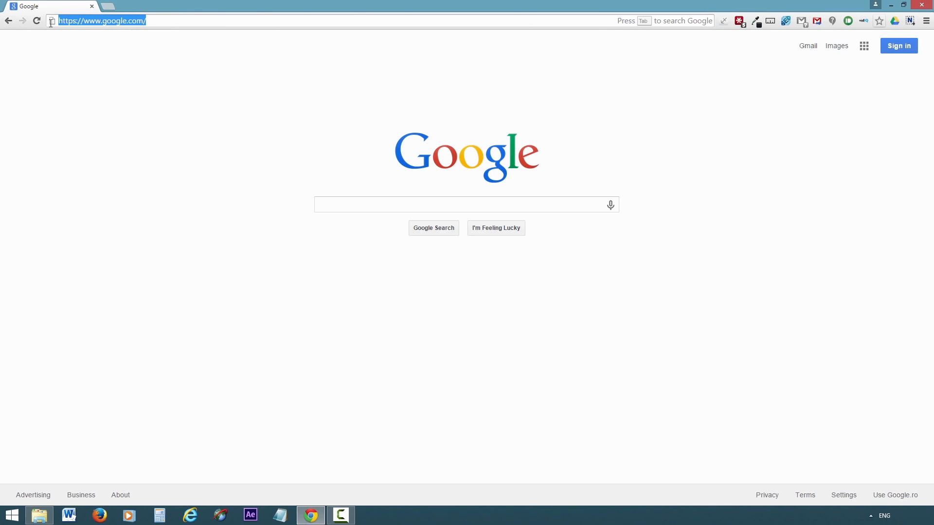
{"action": "left_click", "coordinate": [163, 18]}
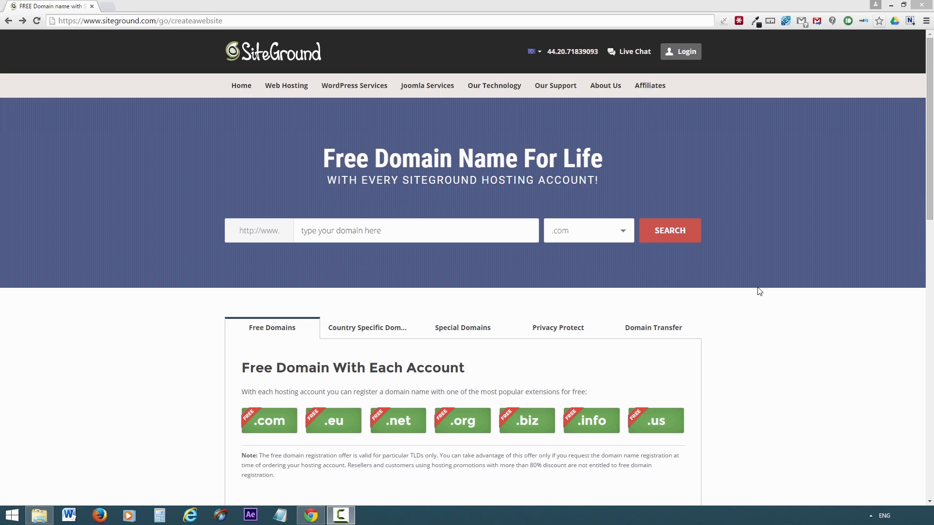
Choose the free .com extension for the domain name search
{"action": "left_click", "coordinate": [405, 232]}
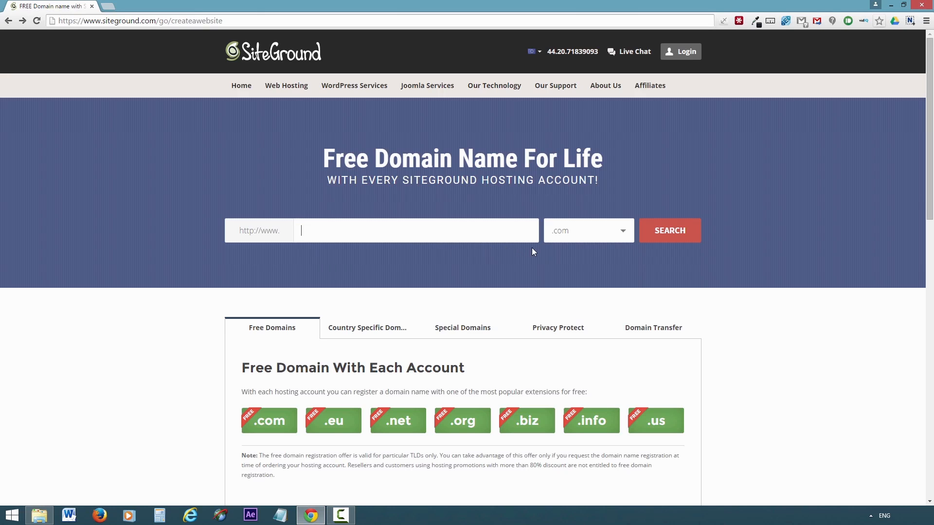
{"action": "left_click", "coordinate": [577, 233]}
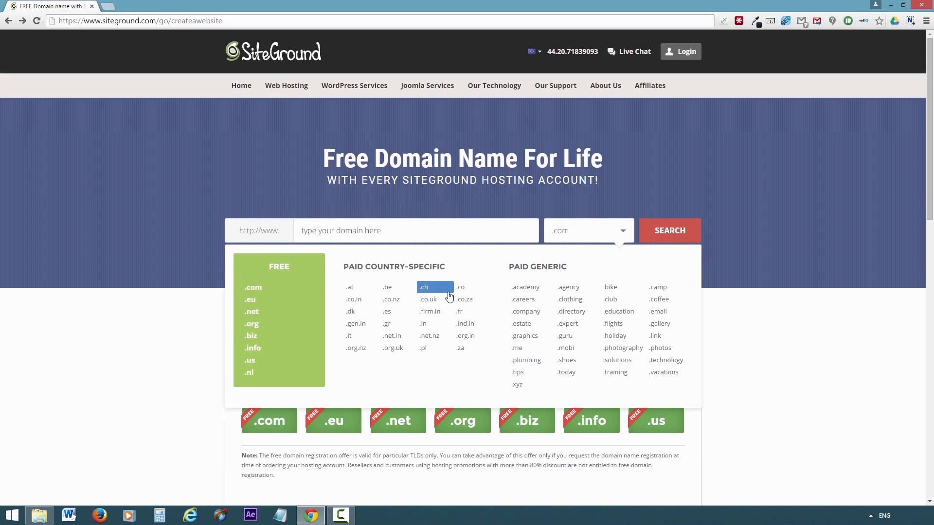
{"action": "left_click", "coordinate": [258, 288]}
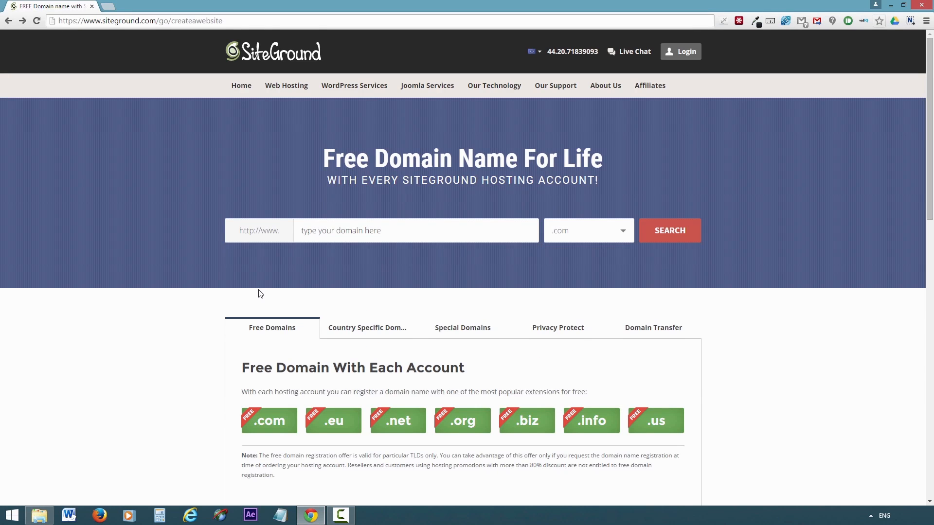
Look over the free domain extensions and the prices of the country-specific domains
{"action": "scroll", "coordinate": [260, 294], "scroll_direction": "down", "scroll_amount": 2}
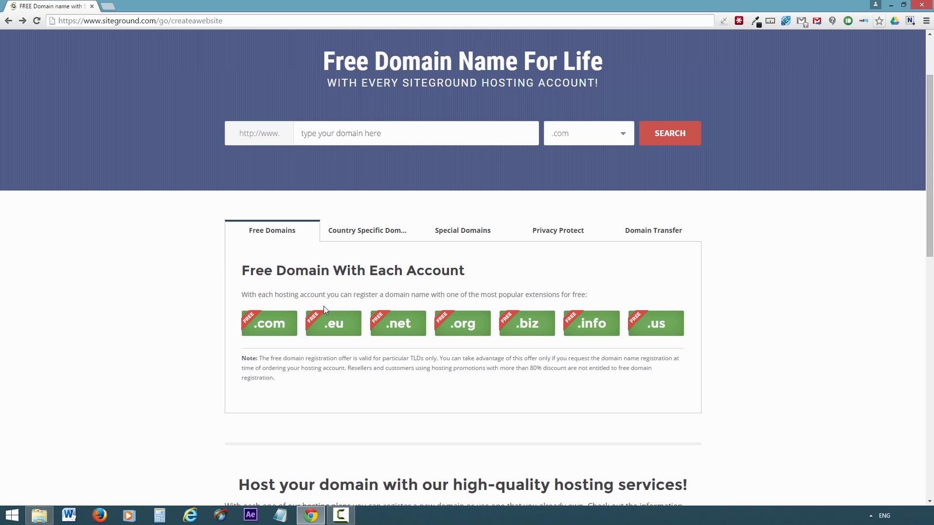
{"action": "left_click", "coordinate": [360, 241]}
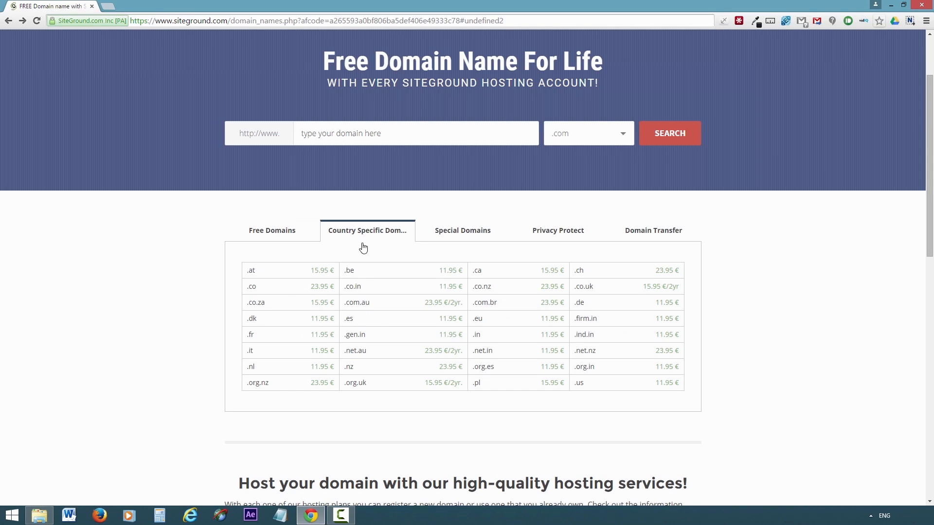
{"action": "scroll", "coordinate": [382, 316], "scroll_direction": "up", "scroll_amount": 1}
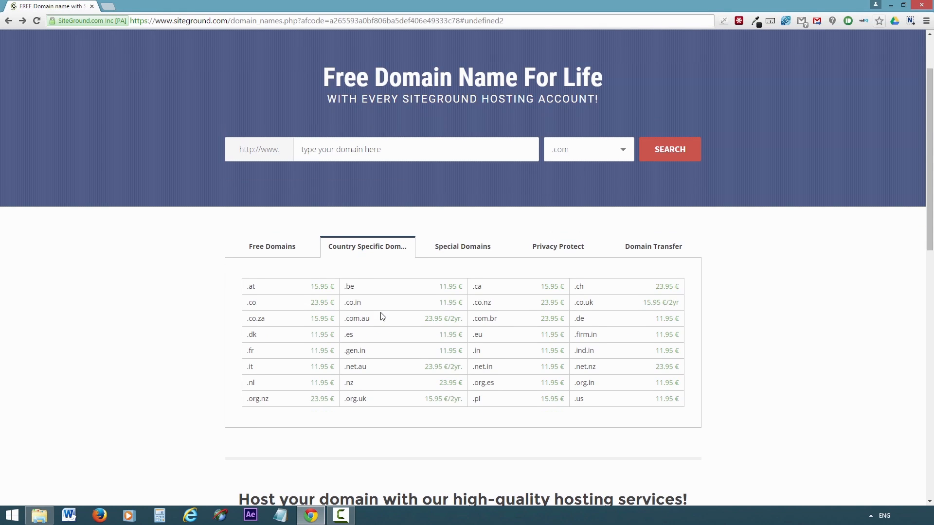
Search for the domain myproject.com and check its availability
{"action": "left_click", "coordinate": [332, 184]}
{"action": "type", "text": "myproject"}
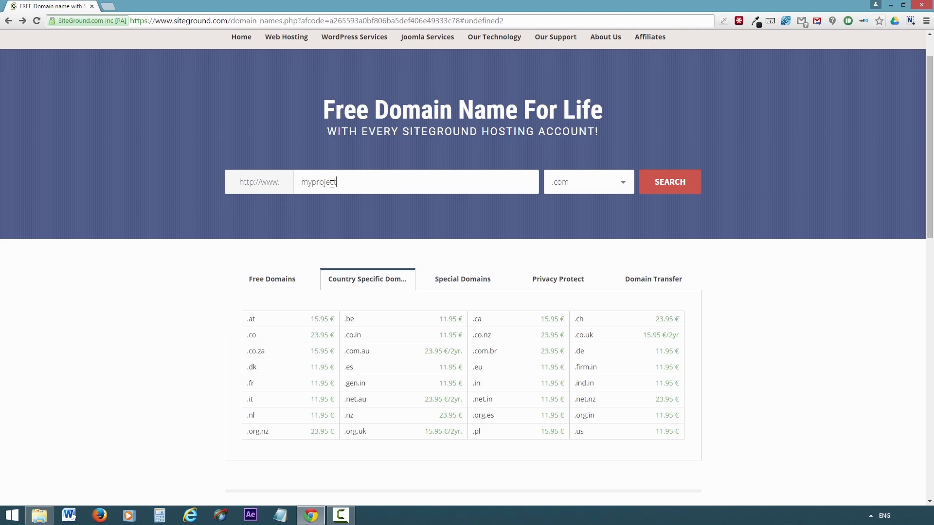
{"action": "left_click", "coordinate": [660, 188]}
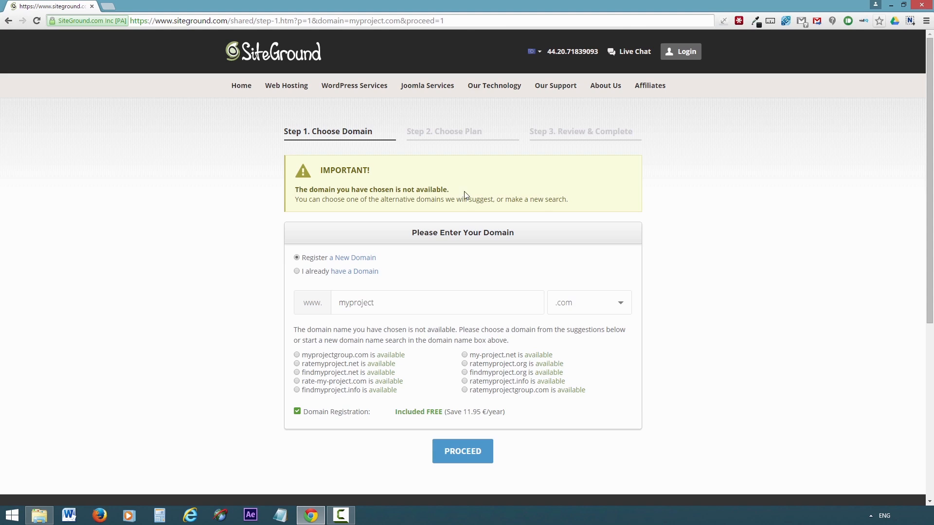
{"action": "left_click_drag", "start_coordinate": [422, 190], "coordinate": [288, 182]}
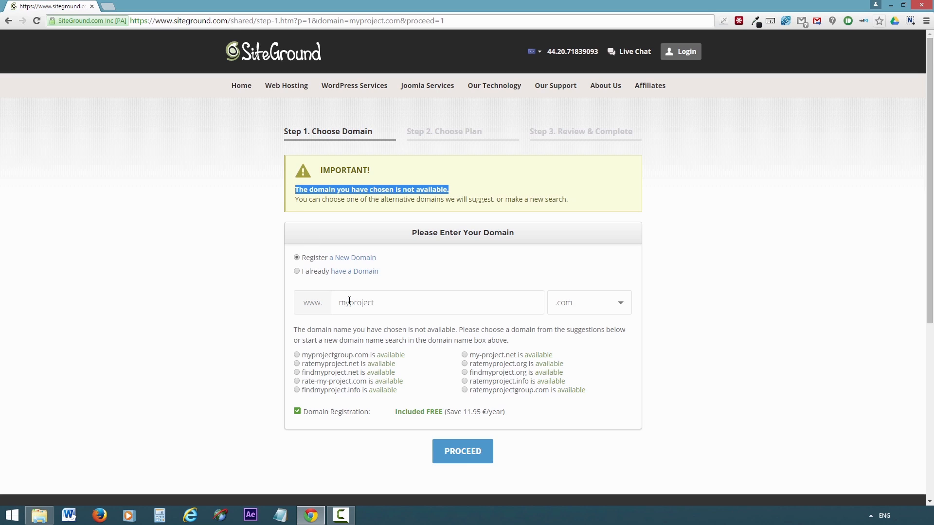
Replace the domain name with myamazingproject and proceed to the plan selection
{"action": "left_click_drag", "start_coordinate": [448, 303], "coordinate": [328, 292]}
{"action": "key", "text": "BackSpace"}
{"action": "type", "text": "my"}
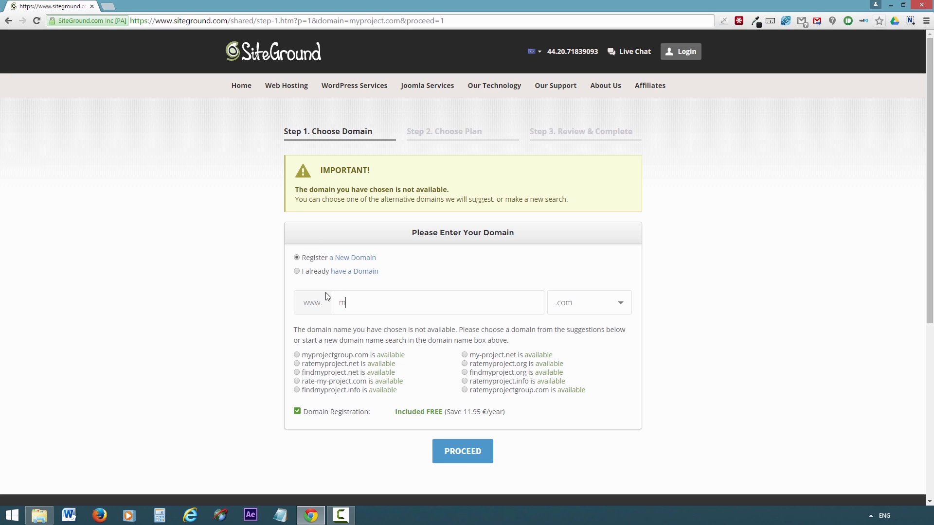
{"action": "type", "text": "amazingproject"}
{"action": "left_click", "coordinate": [460, 448]}
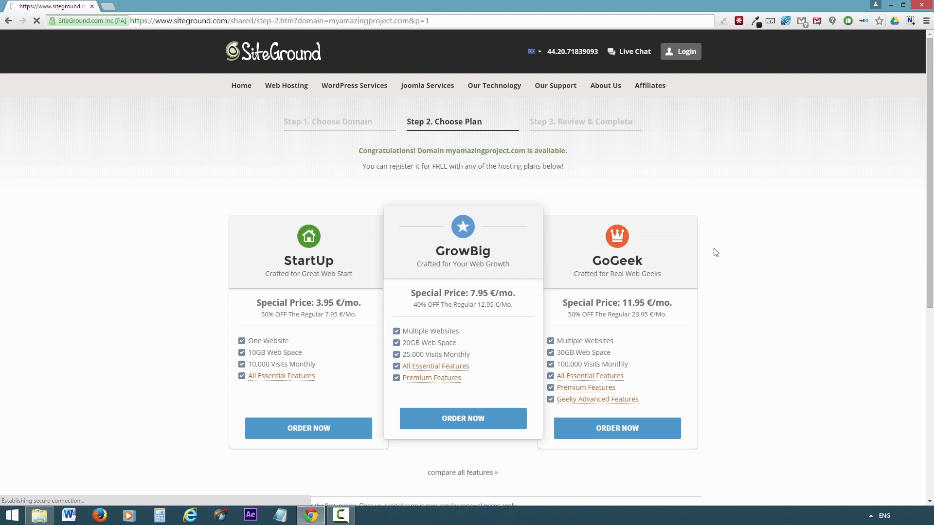
Check the availability of myamazingproject.com and order the StartUp hosting plan
{"action": "left_click_drag", "start_coordinate": [359, 151], "coordinate": [579, 154]}
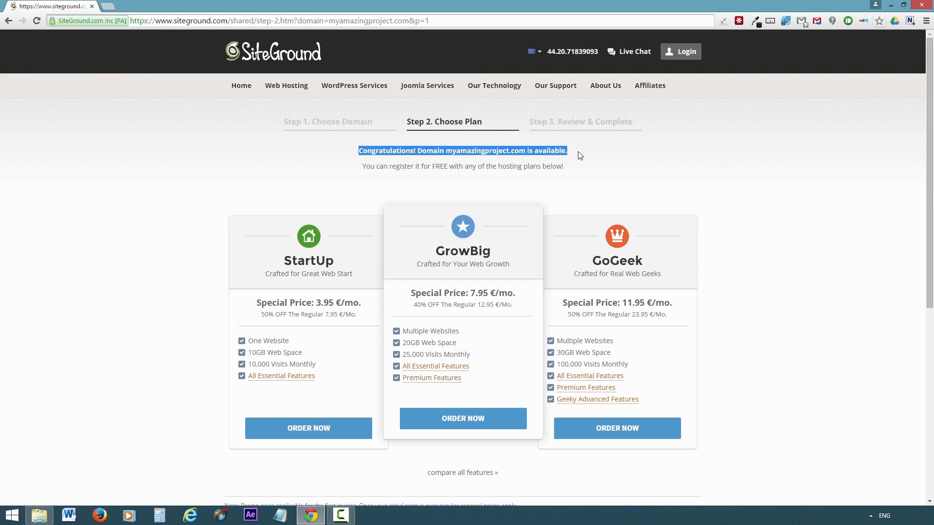
{"action": "left_click", "coordinate": [580, 156]}
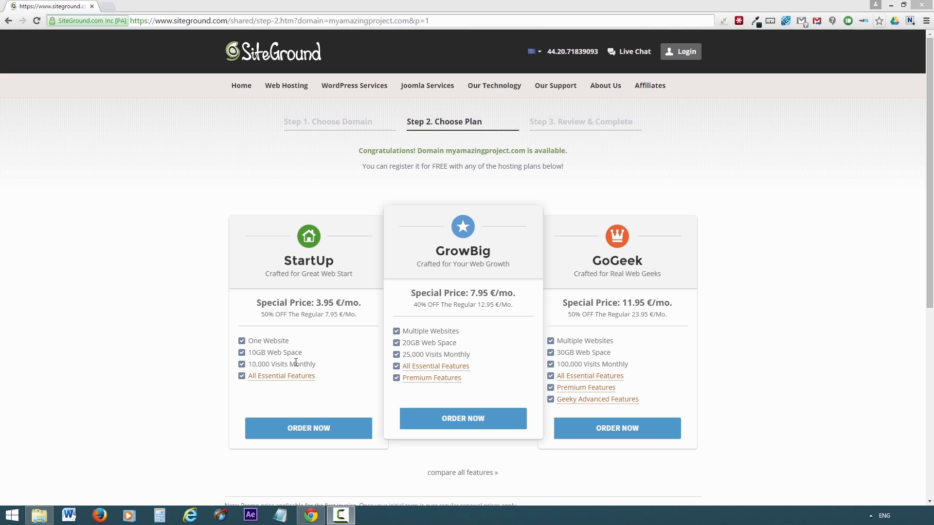
{"action": "mouse_move", "coordinate": [266, 377]}
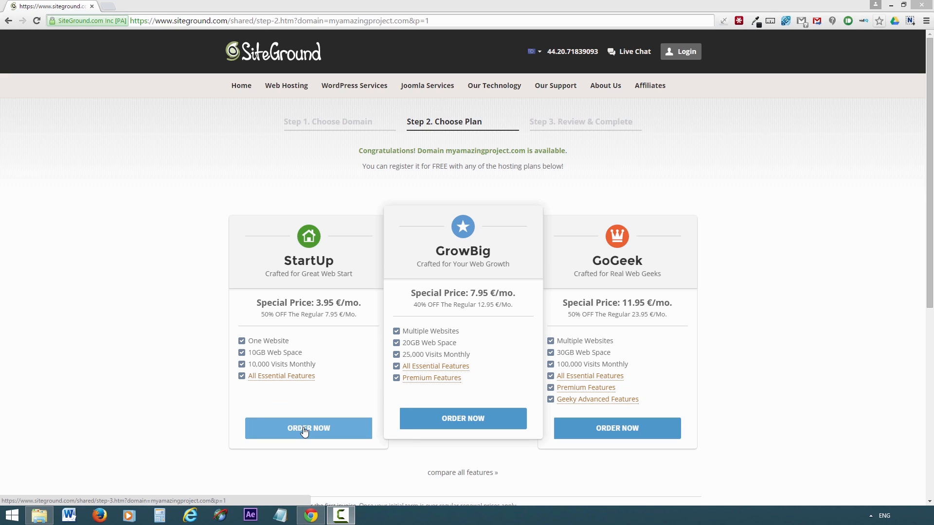
{"action": "left_click", "coordinate": [304, 431]}
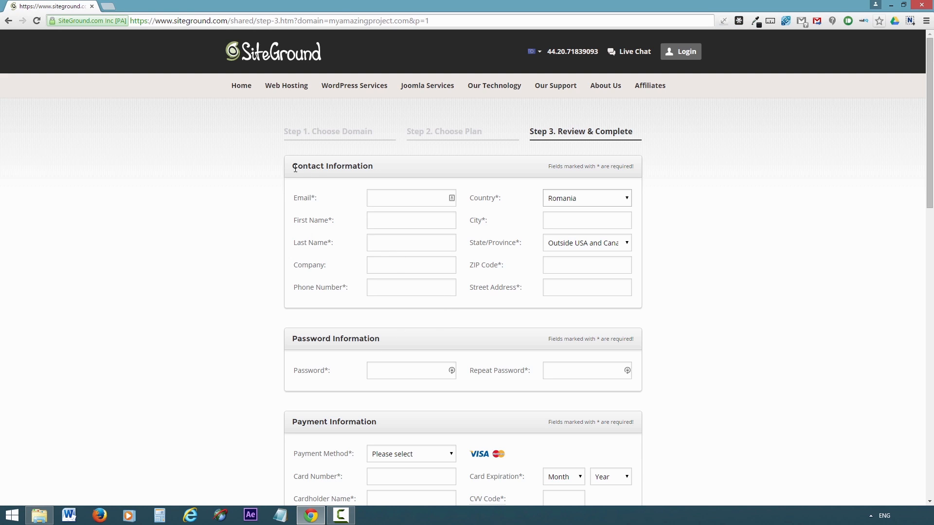
Remove Domain Privacy, Premium Support, Basic Backup Service and HackAlert Monitoring from the order and check the new total
{"action": "scroll", "coordinate": [284, 270], "scroll_direction": "down", "scroll_amount": 1}
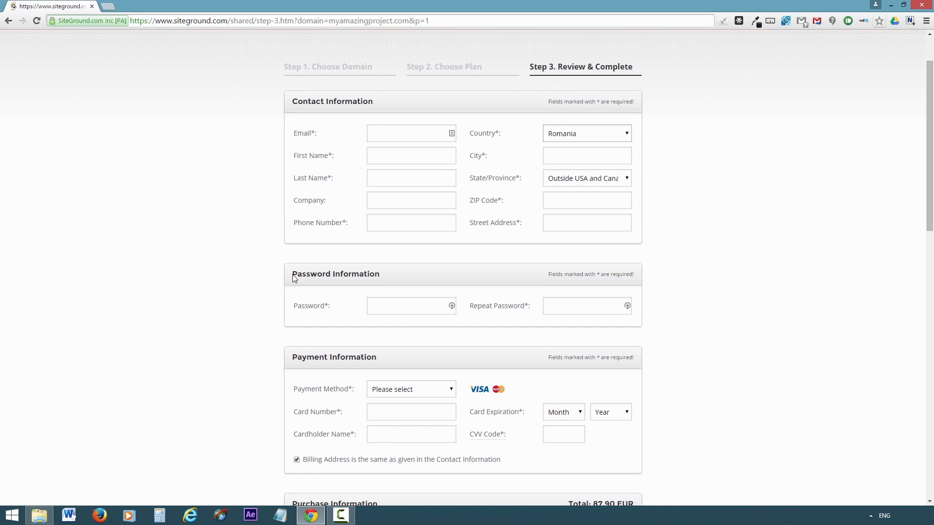
{"action": "scroll", "coordinate": [298, 276], "scroll_direction": "down", "scroll_amount": 2}
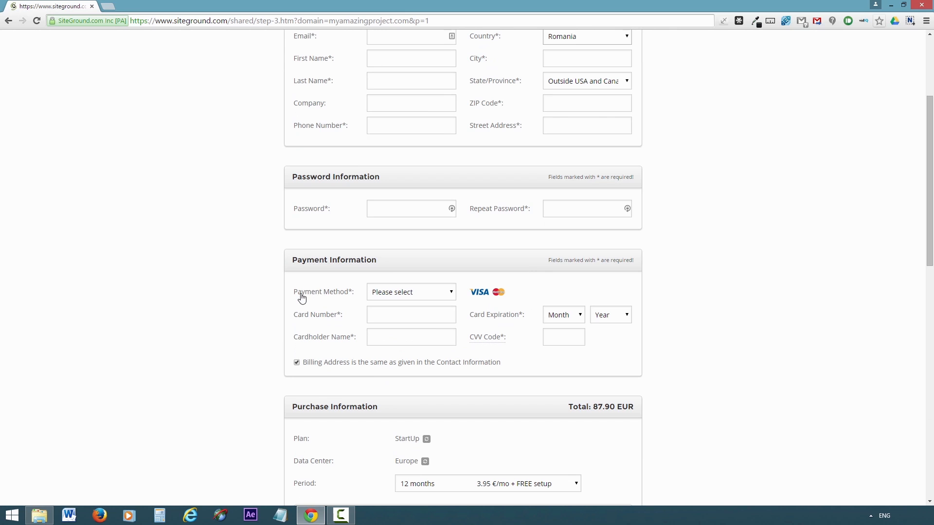
{"action": "scroll", "coordinate": [301, 298], "scroll_direction": "down", "scroll_amount": 1}
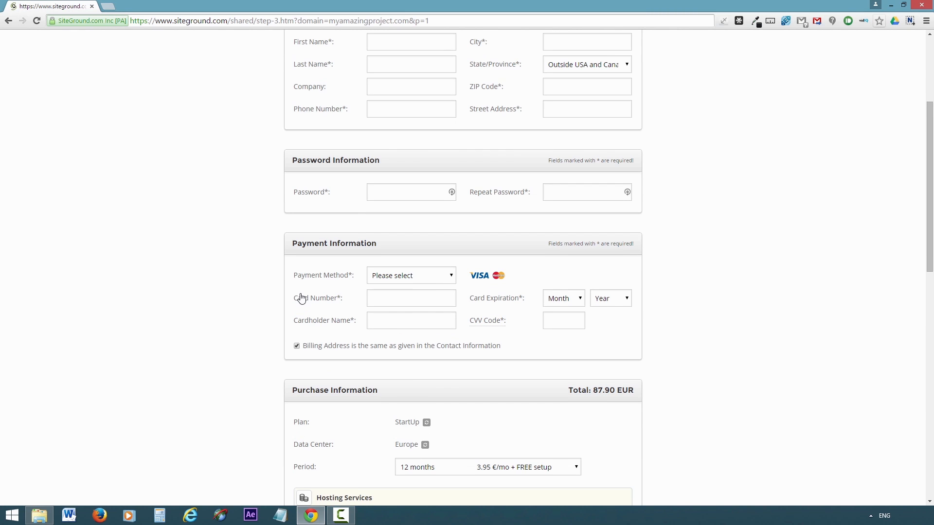
{"action": "scroll", "coordinate": [300, 298], "scroll_direction": "down", "scroll_amount": 6}
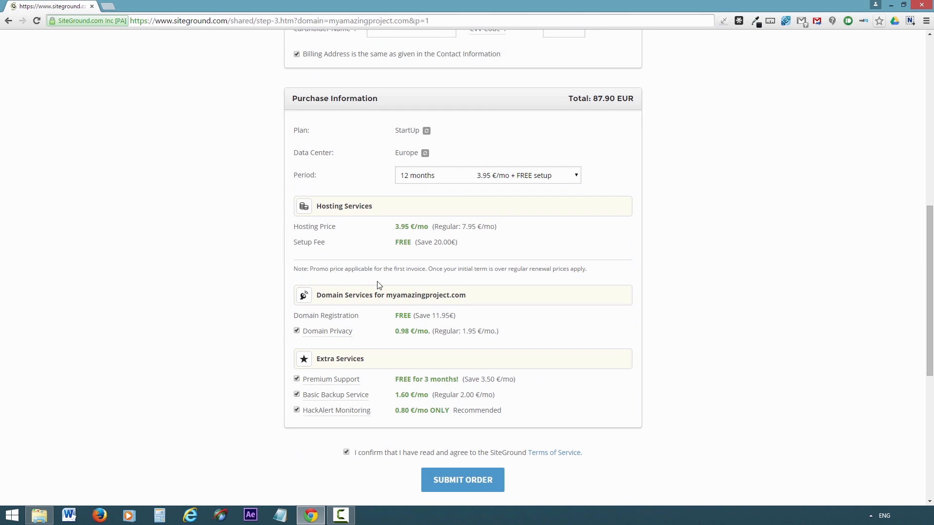
{"action": "left_click", "coordinate": [297, 331]}
{"action": "left_click", "coordinate": [298, 380]}
{"action": "left_click", "coordinate": [297, 395]}
{"action": "left_click", "coordinate": [297, 410]}
{"action": "mouse_move", "coordinate": [369, 412]}
{"action": "left_click_drag", "start_coordinate": [636, 97], "coordinate": [582, 98]}
{"action": "left_click", "coordinate": [589, 100]}
Choose the 12-month hosting period at 3.95 €/mo with free setup in the purchase information
{"action": "scroll", "coordinate": [593, 138], "scroll_direction": "up", "scroll_amount": 1}
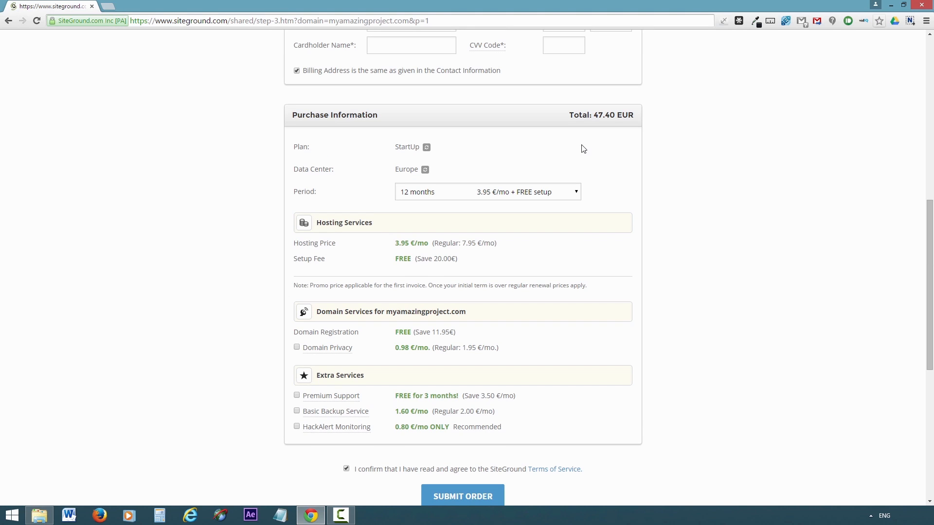
{"action": "left_click", "coordinate": [554, 197]}
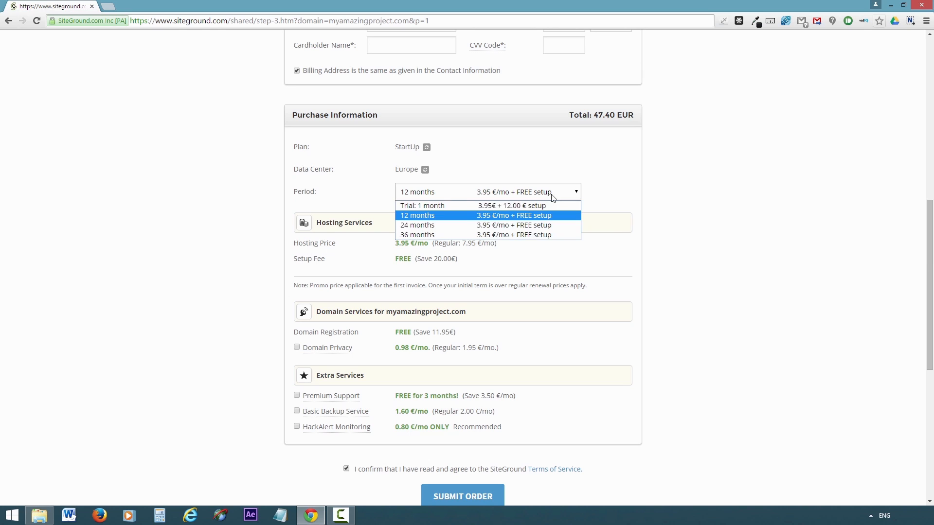
{"action": "left_click", "coordinate": [504, 217]}
Go over the contact, password and payment details and submit the hosting order
{"action": "scroll", "coordinate": [508, 221], "scroll_direction": "up", "scroll_amount": 3}
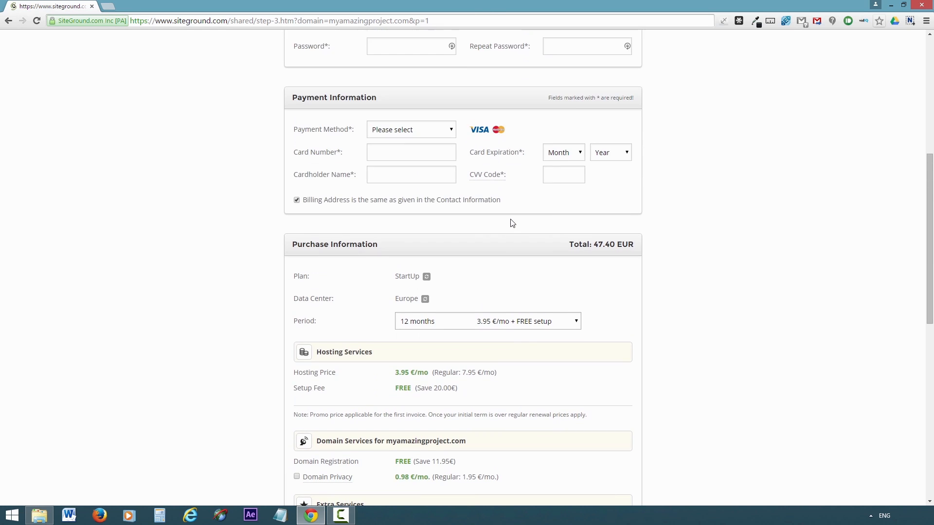
{"action": "scroll", "coordinate": [537, 275], "scroll_direction": "up", "scroll_amount": 6}
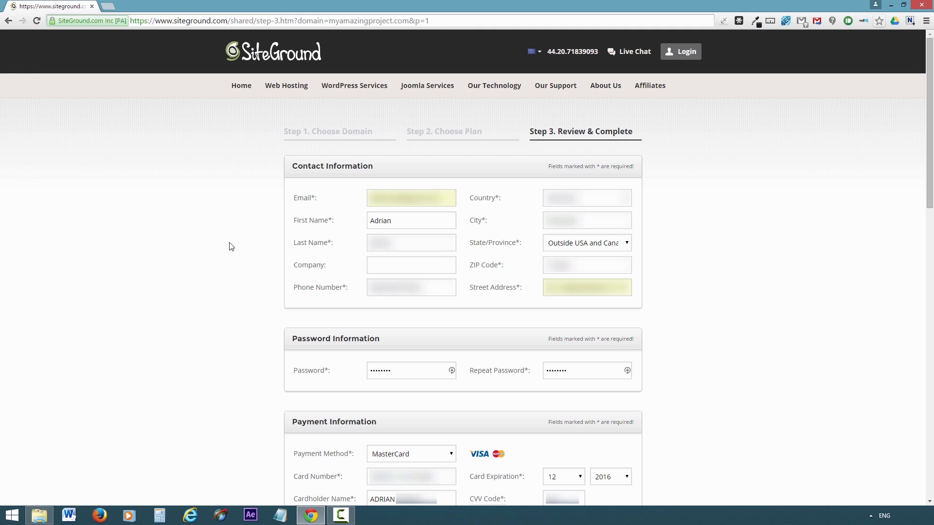
{"action": "scroll", "coordinate": [231, 246], "scroll_direction": "down", "scroll_amount": 11}
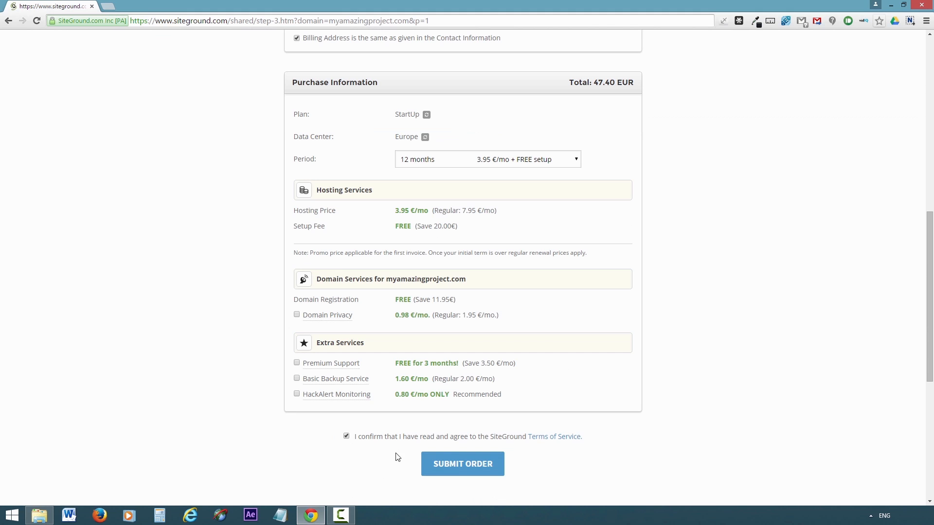
{"action": "left_click", "coordinate": [482, 467]}
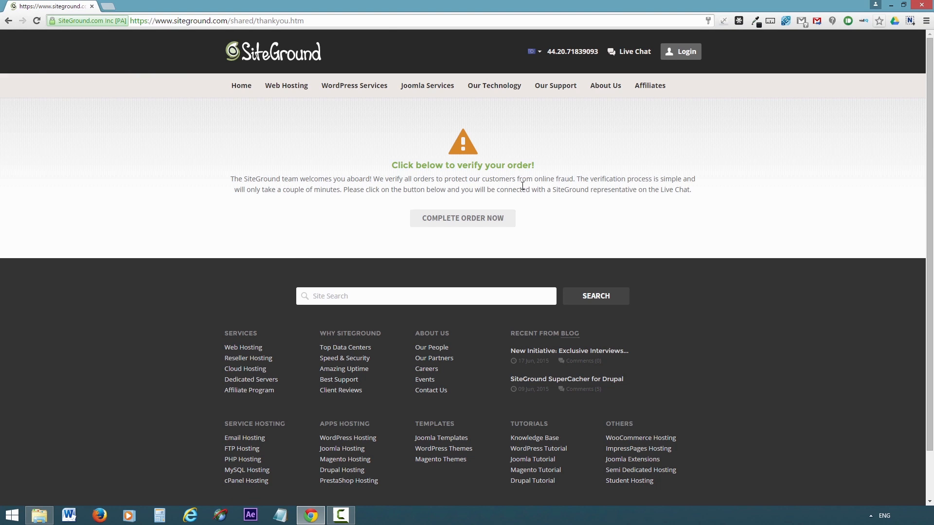
Start the live chat for completing the order verification and greet the representative with "Hello"
{"action": "left_click", "coordinate": [481, 219]}
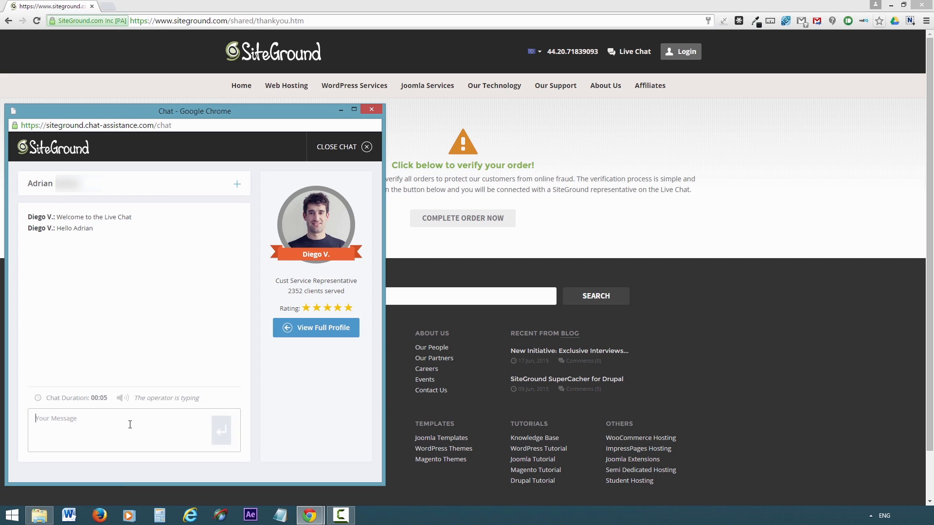
{"action": "type", "text": "hELO"}
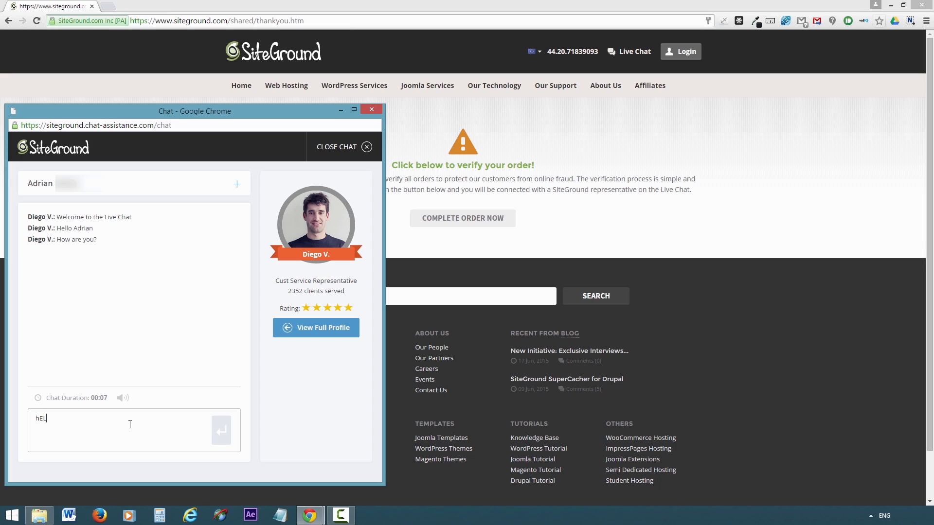
{"action": "key", "text": "BackSpace"}
{"action": "key", "text": "BackSpace"}
{"action": "key", "text": "BackSpace"}
{"action": "key", "text": "BackSpace"}
{"action": "type", "text": "Hello"}
{"action": "key", "text": "Return"}
Send the chat reply "fine, thank you" to the representative
{"action": "type", "text": "fine, thank"}
{"action": "key", "text": "BackSpace"}
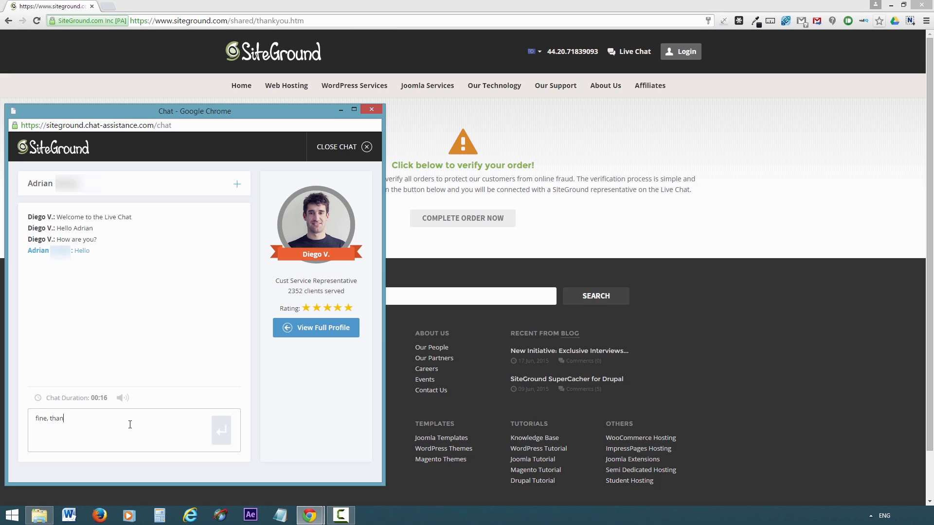
{"action": "type", "text": "k you"}
{"action": "key", "text": "Return"}
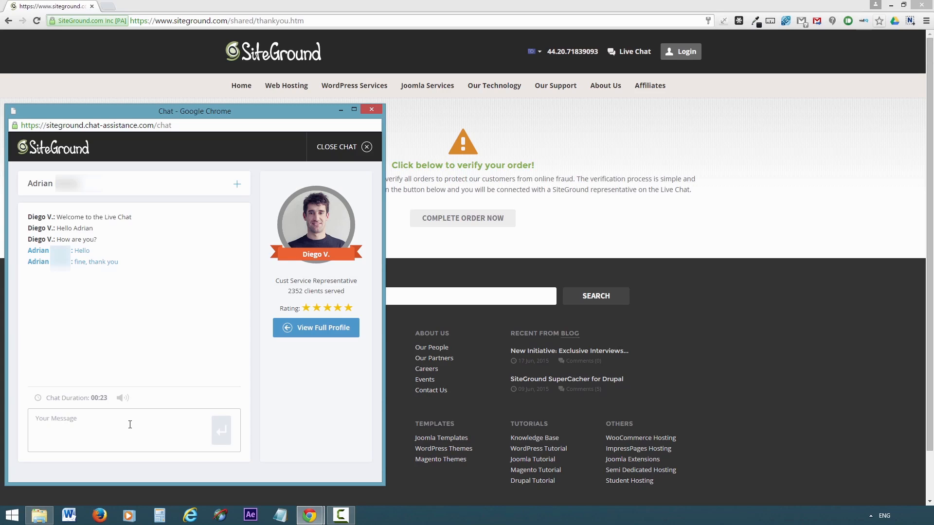
Ask in the chat "what info do you need to verify the order", and close the chat once the order is verified
{"action": "type", "text": "what info to"}
{"action": "key", "text": "BackSpace"}
{"action": "key", "text": "BackSpace"}
{"action": "type", "text": "do you need to verify the order"}
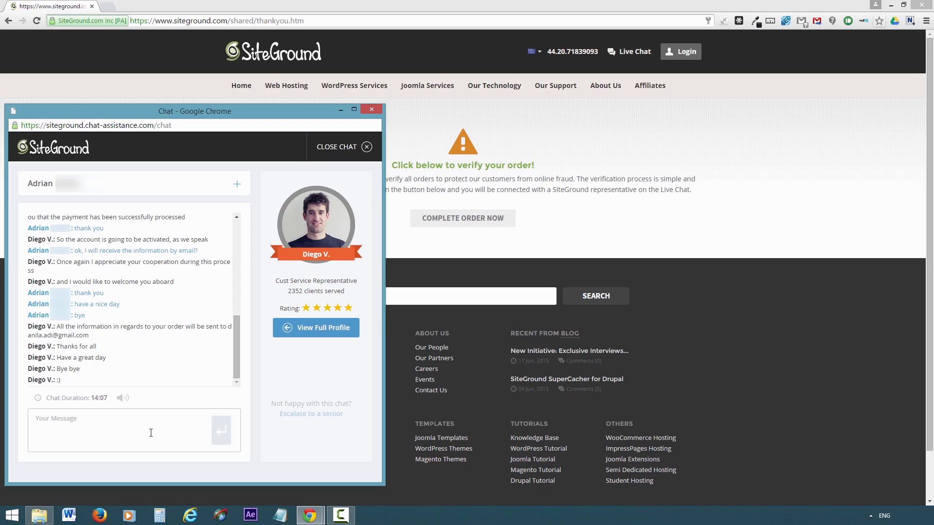
{"action": "left_click", "coordinate": [366, 149]}
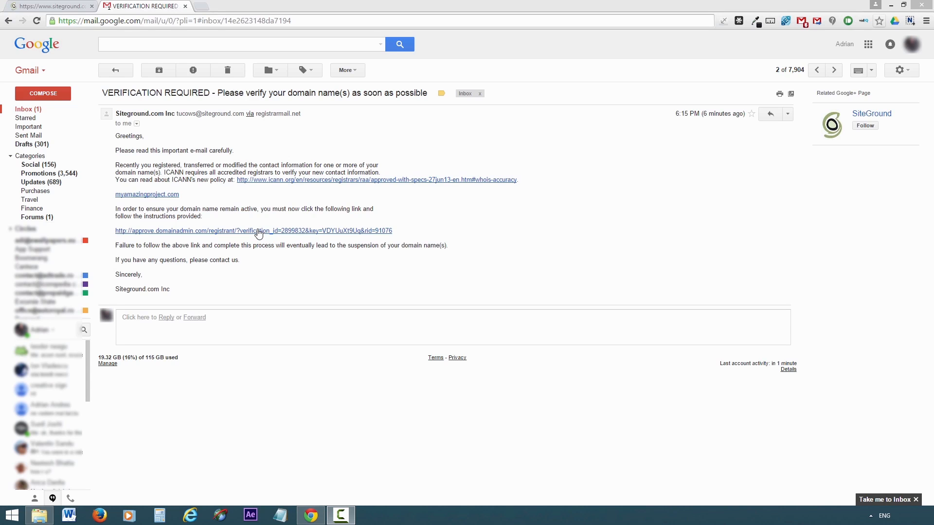
Follow the domain verification link in the e-mail and verify the contact information for myamazingproject.com
{"action": "left_click", "coordinate": [245, 231]}
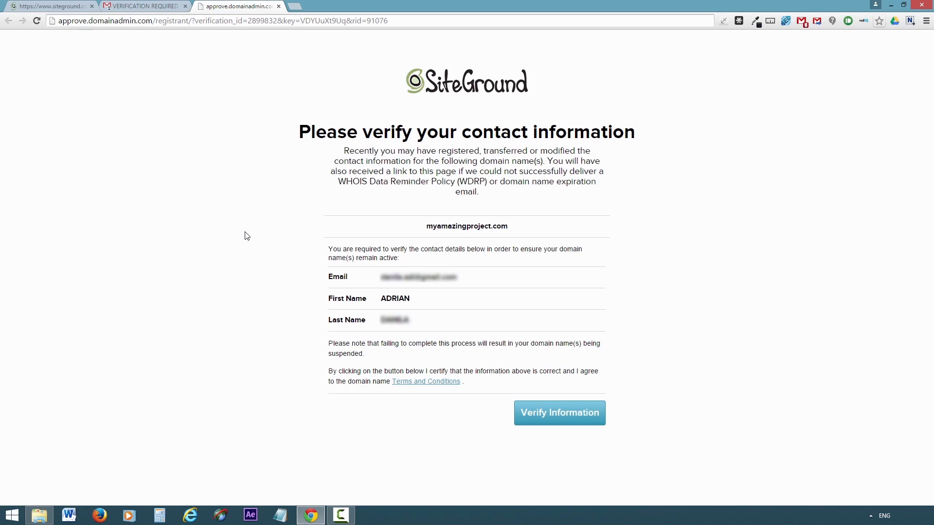
{"action": "left_click", "coordinate": [561, 414]}
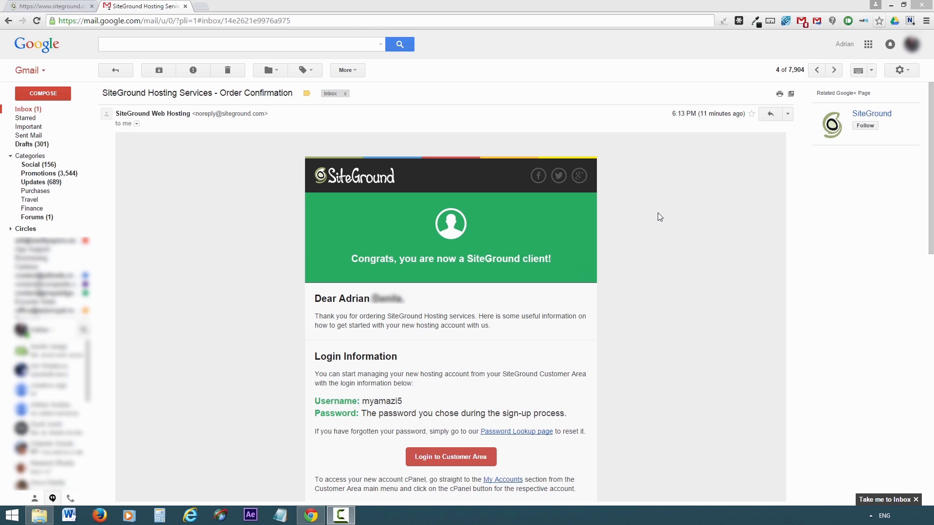
Go from the order confirmation e-mail to the SiteGround Customer Area and log in with the account password
{"action": "scroll", "coordinate": [637, 323], "scroll_direction": "down", "scroll_amount": 2}
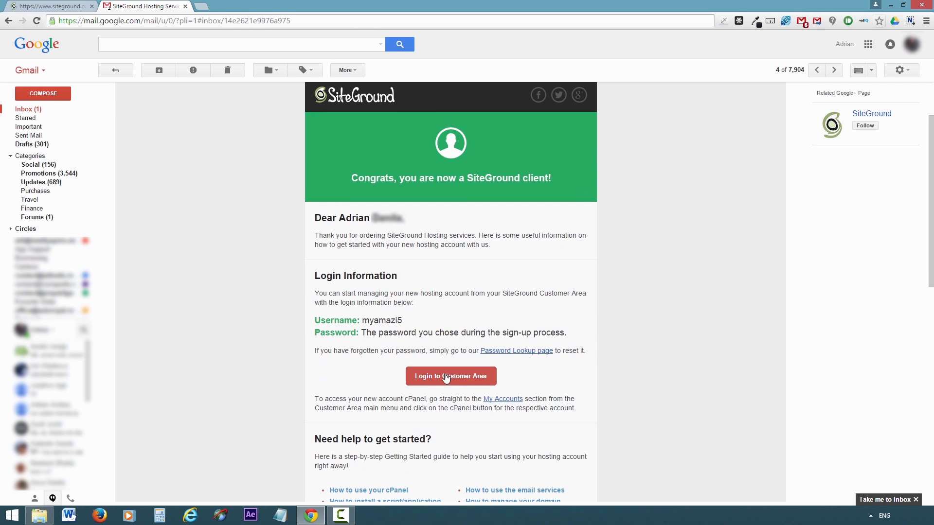
{"action": "left_click", "coordinate": [460, 376]}
{"action": "left_click", "coordinate": [411, 258]}
{"action": "type", "text": "********"}
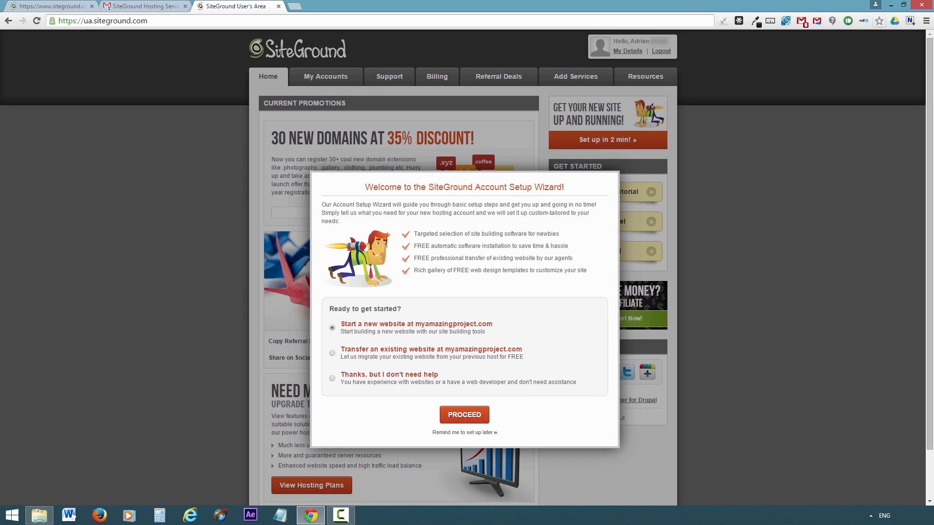
{"action": "key", "text": "F10"}
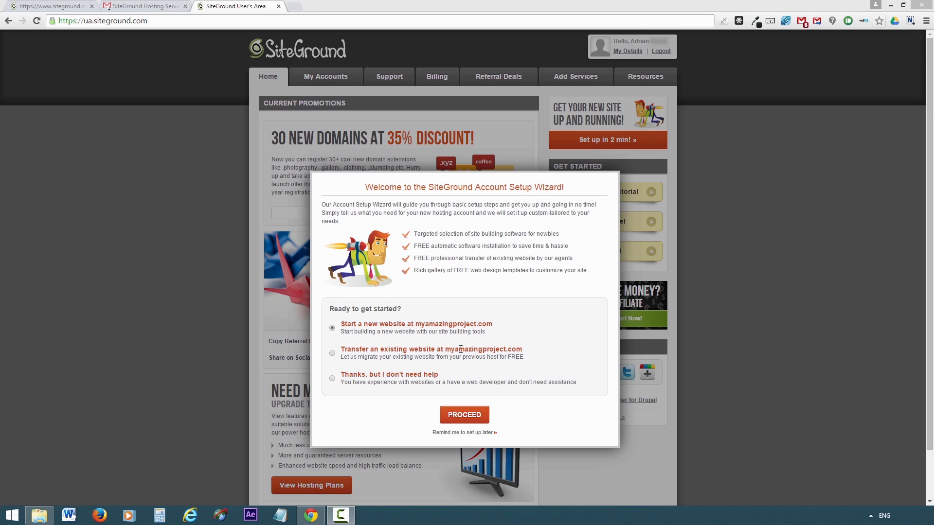
Start a new website at myamazingproject.com in the setup wizard, with Personal/Blog as website type and WordPress as software
{"action": "left_click", "coordinate": [463, 416]}
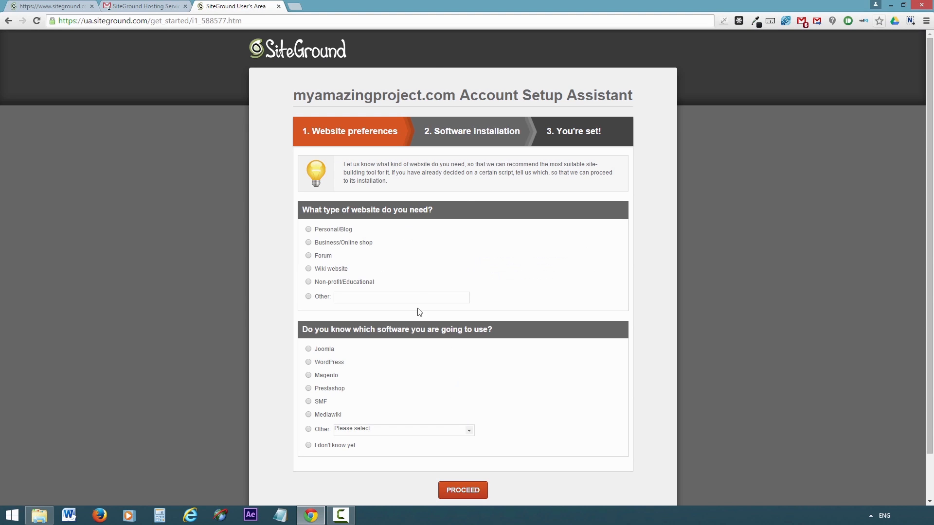
{"action": "left_click", "coordinate": [308, 229]}
{"action": "scroll", "coordinate": [435, 410], "scroll_direction": "down", "scroll_amount": 1}
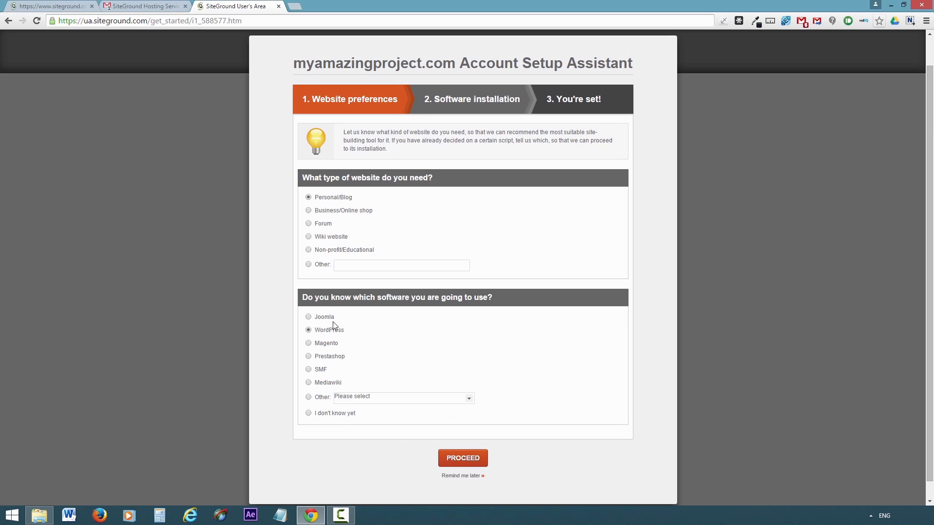
{"action": "left_click", "coordinate": [464, 457]}
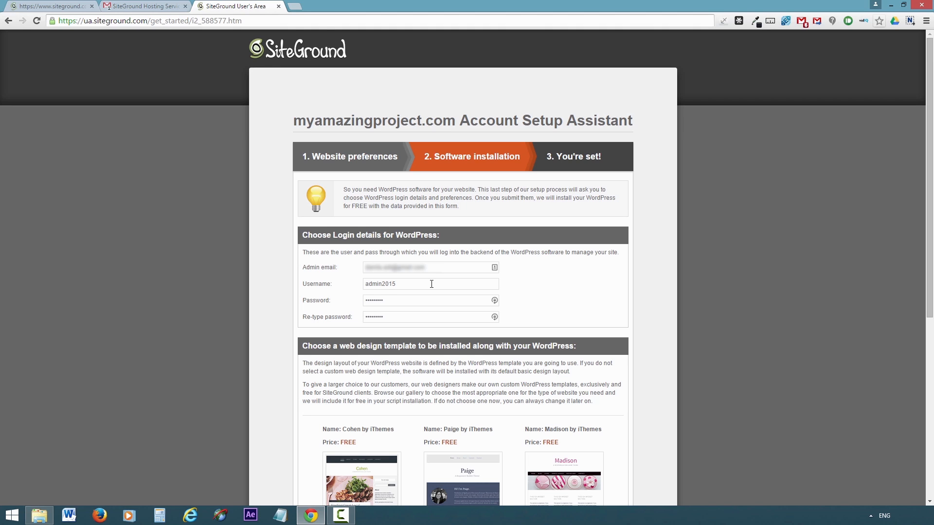
Submit the WordPress login details without a custom template to complete the account setup, and decline saving the password in the browser
{"action": "scroll", "coordinate": [432, 284], "scroll_direction": "down", "scroll_amount": 6}
{"action": "left_click", "coordinate": [457, 440]}
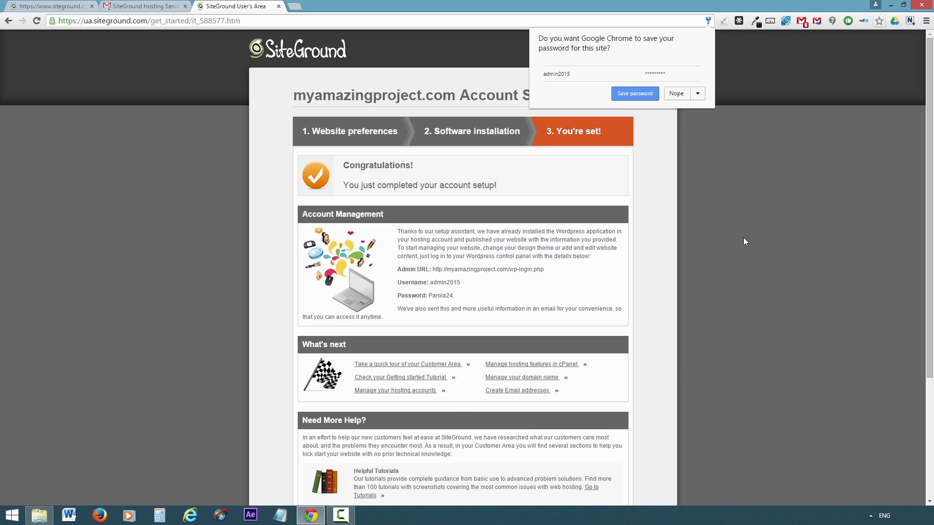
{"action": "left_click", "coordinate": [676, 95]}
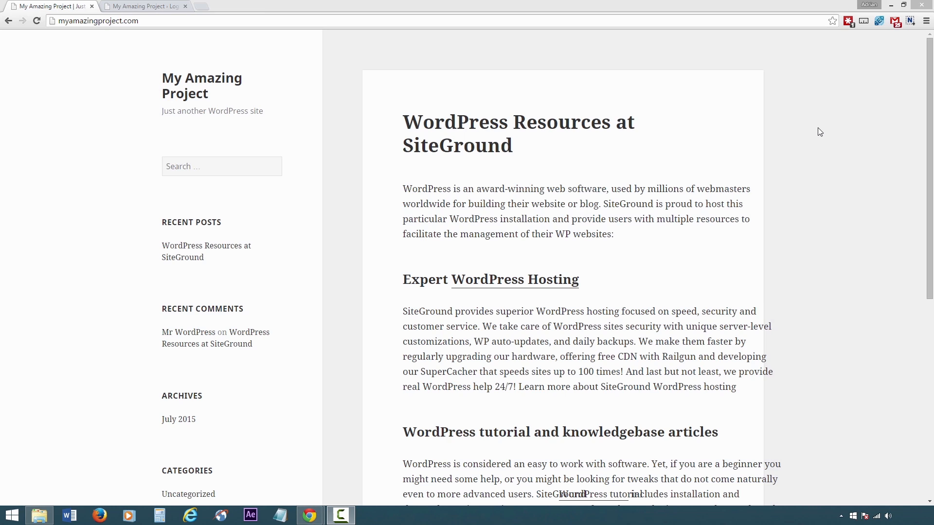
Look over the home page of the new WordPress site from top to bottom
{"action": "left_click", "coordinate": [818, 127]}
{"action": "scroll", "coordinate": [818, 128], "scroll_direction": "down", "scroll_amount": 6}
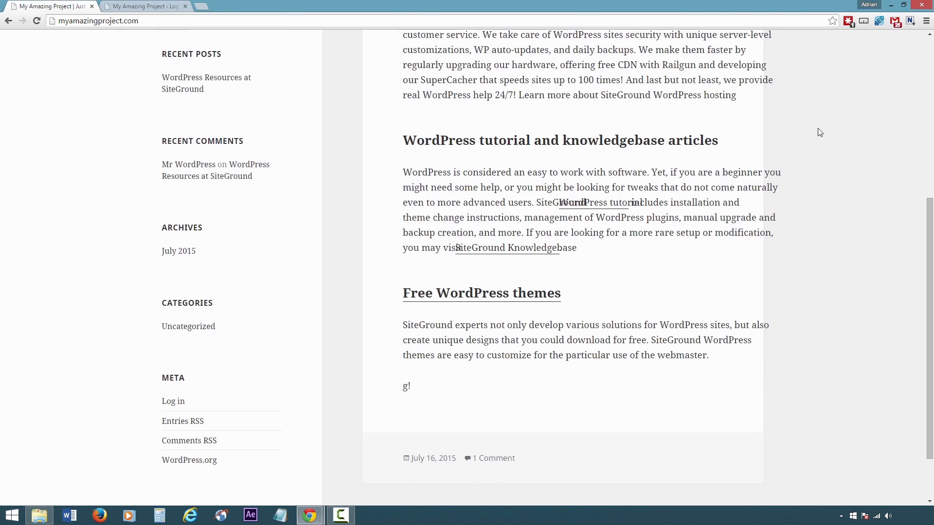
{"action": "scroll", "coordinate": [818, 130], "scroll_direction": "up", "scroll_amount": 6}
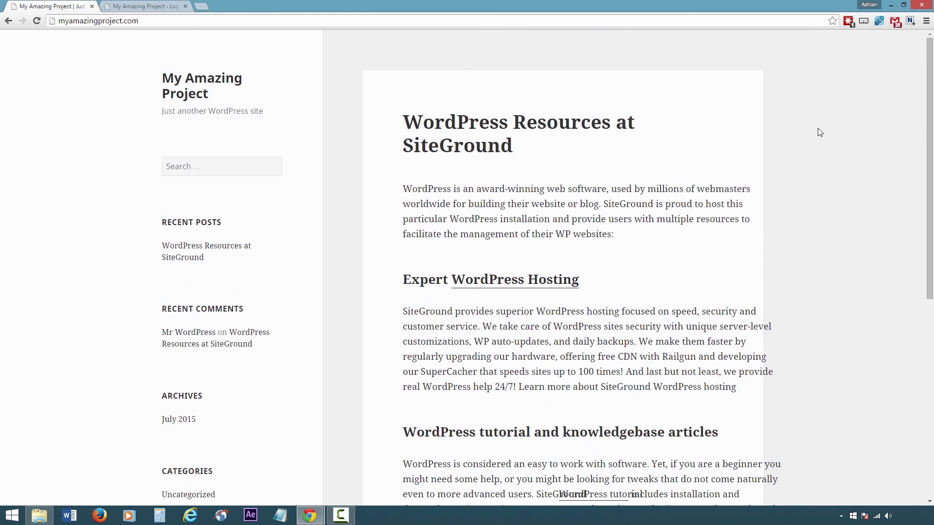
Log in to the WordPress dashboard of myamazingproject.com with the prefilled admin credentials
{"action": "left_click", "coordinate": [120, 10]}
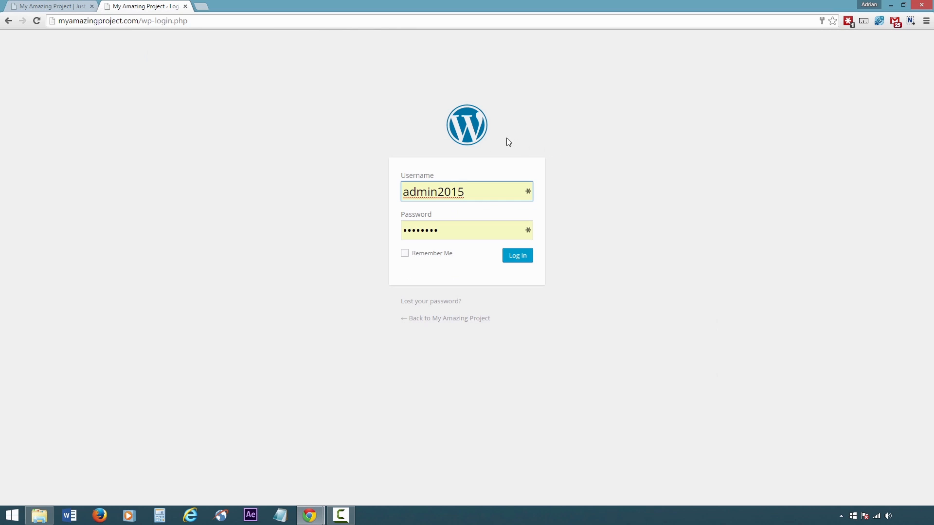
{"action": "left_click", "coordinate": [514, 258]}
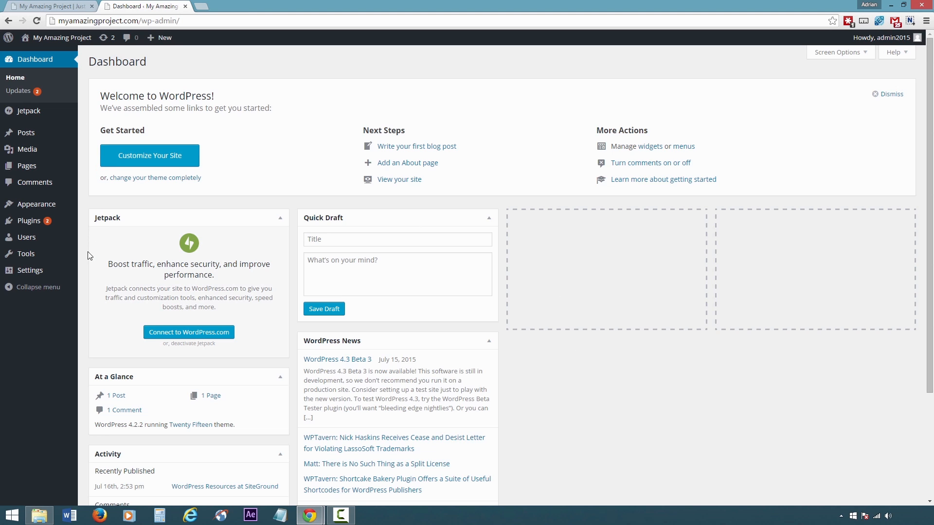
Choose the site language in the WordPress General Settings and save the changes
{"action": "mouse_move", "coordinate": [60, 278]}
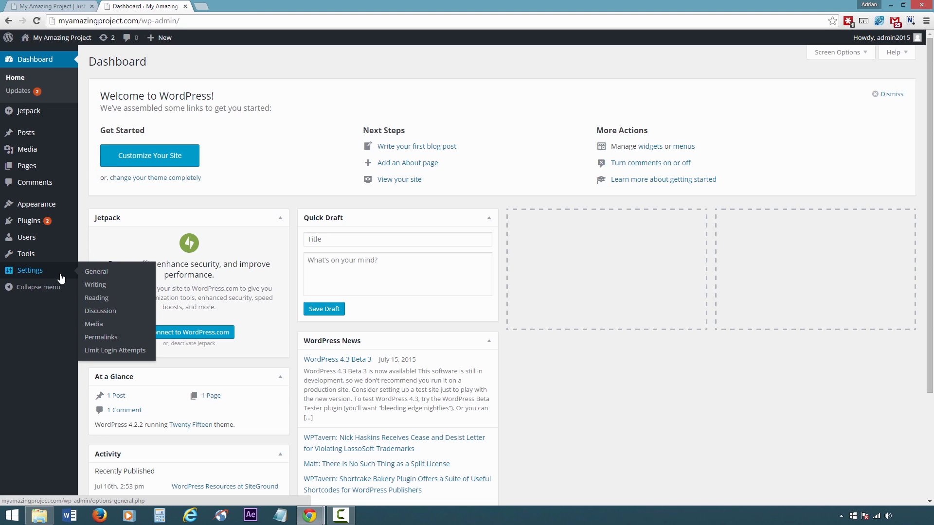
{"action": "left_click", "coordinate": [100, 273]}
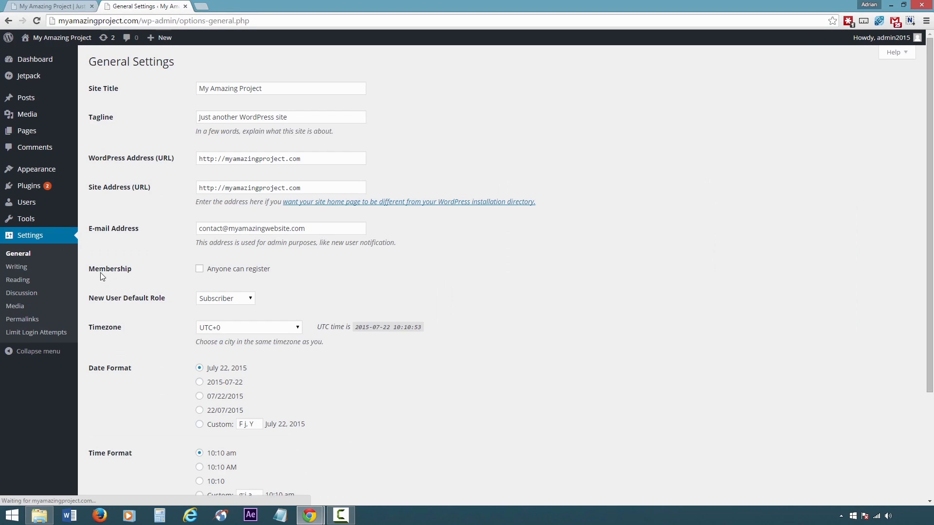
{"action": "scroll", "coordinate": [563, 237], "scroll_direction": "down", "scroll_amount": 3}
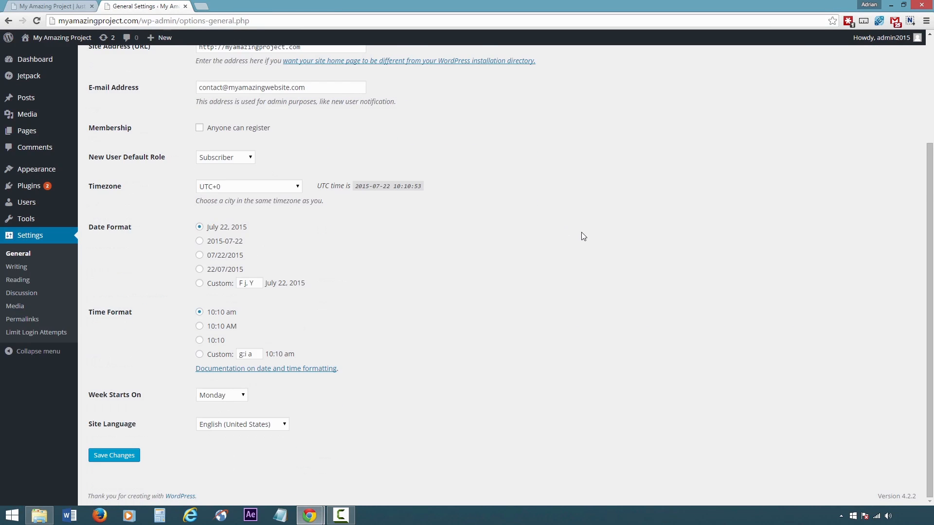
{"action": "left_click", "coordinate": [239, 424]}
{"action": "left_click_drag", "start_coordinate": [288, 264], "coordinate": [275, 245]}
{"action": "left_click", "coordinate": [275, 238]}
{"action": "left_click", "coordinate": [131, 456]}
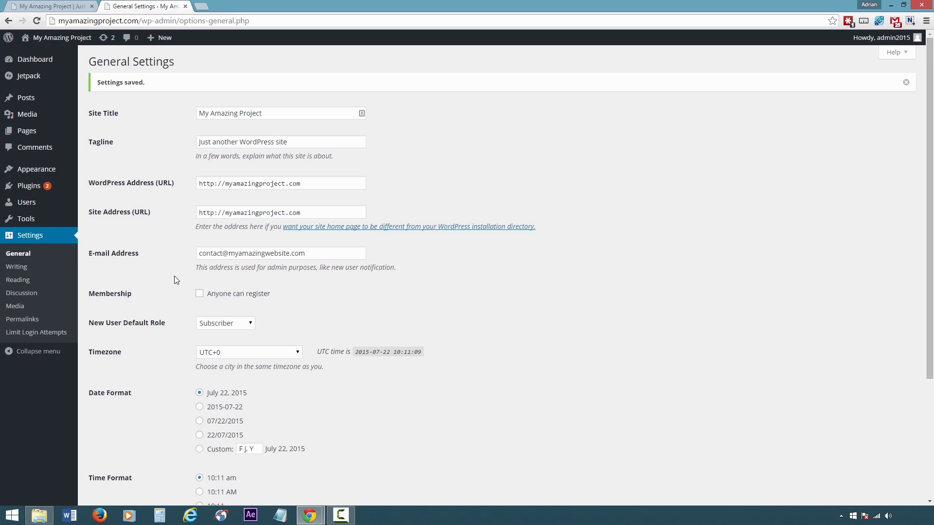
Open the page for adding new themes and browse the featured and popular themes
{"action": "mouse_move", "coordinate": [63, 170]}
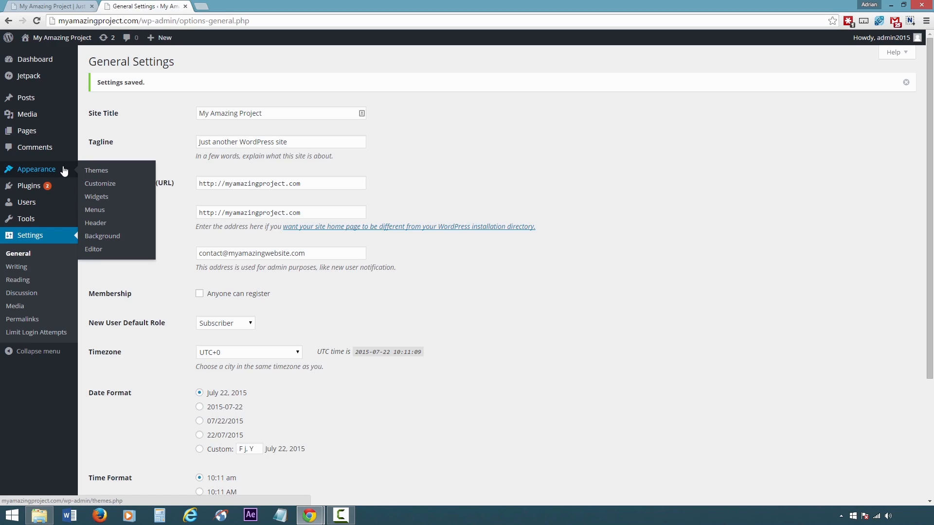
{"action": "left_click", "coordinate": [109, 171]}
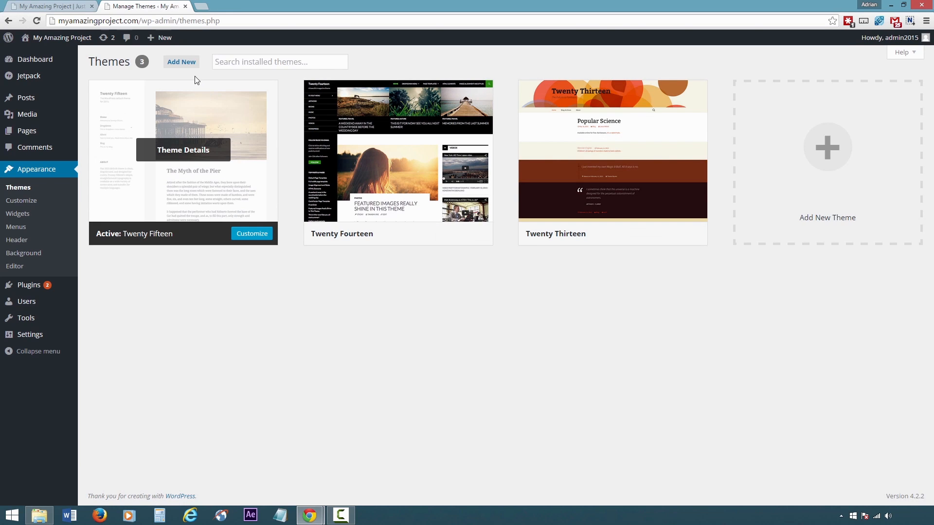
{"action": "left_click", "coordinate": [186, 64]}
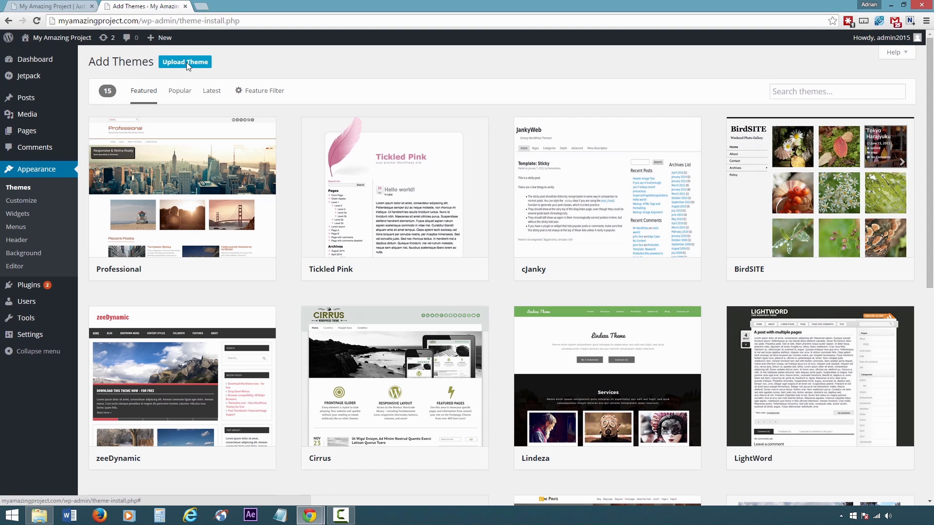
{"action": "scroll", "coordinate": [251, 146], "scroll_direction": "down", "scroll_amount": 4}
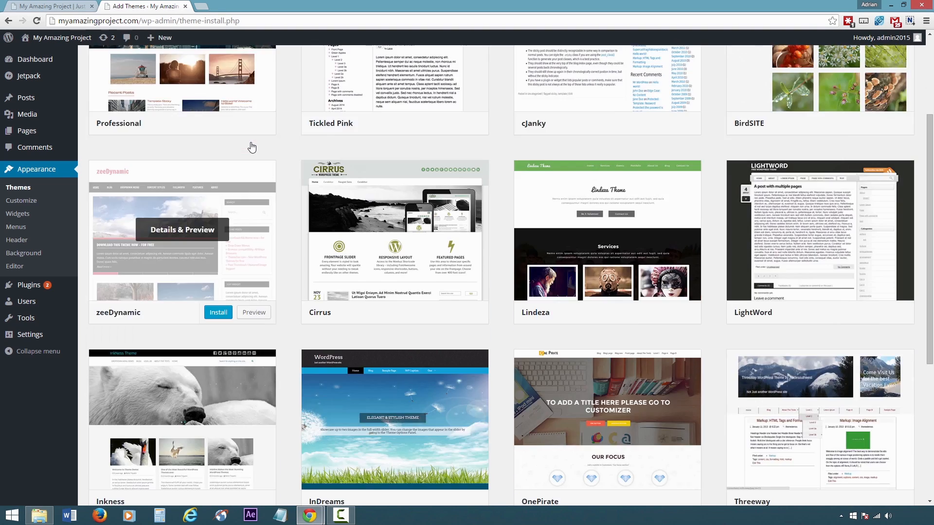
{"action": "scroll", "coordinate": [250, 146], "scroll_direction": "up", "scroll_amount": 3}
{"action": "scroll", "coordinate": [258, 140], "scroll_direction": "up", "scroll_amount": 1}
{"action": "left_click", "coordinate": [180, 91]}
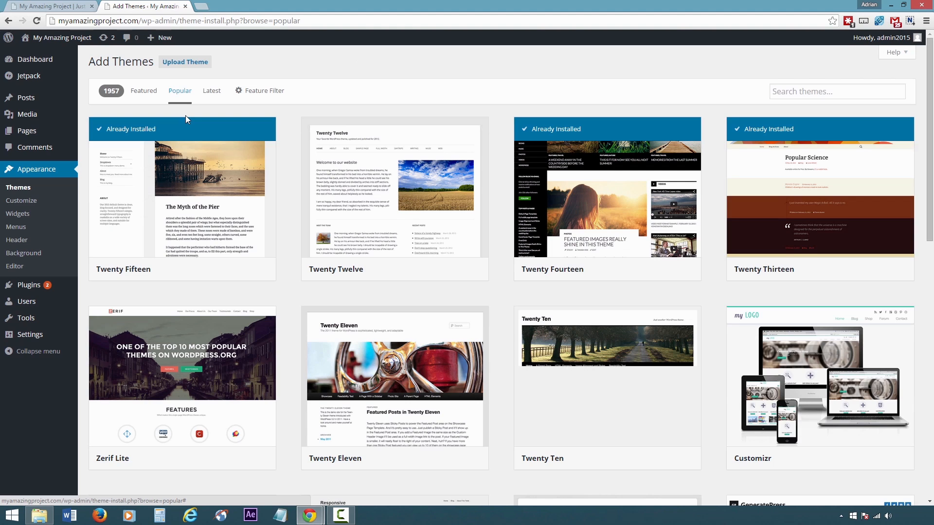
Search the theme directory for "spacious", and install and activate the Spacious theme
{"action": "left_click", "coordinate": [818, 91]}
{"action": "type", "text": "S"}
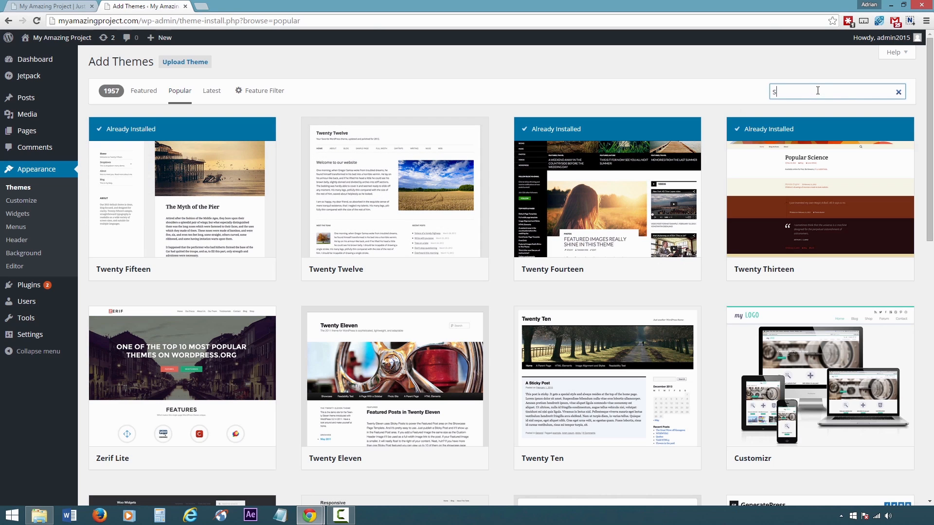
{"action": "type", "text": "pacious"}
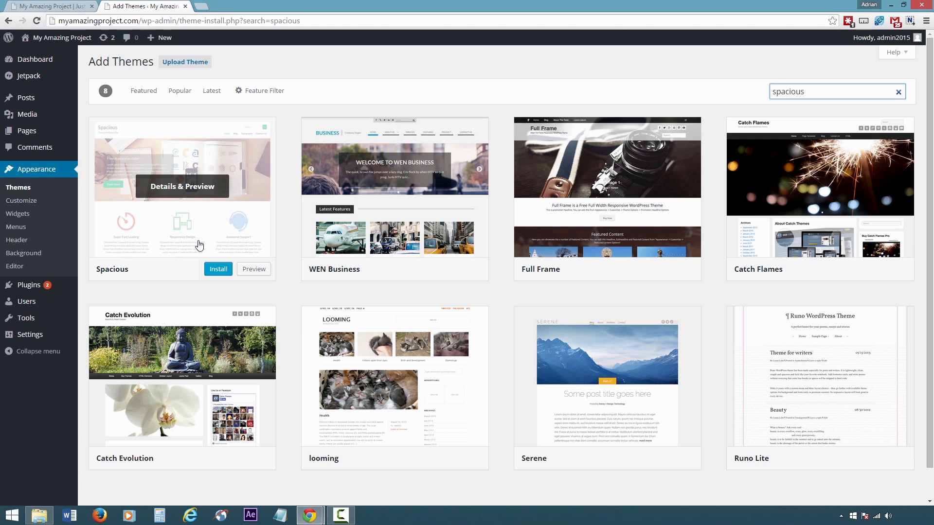
{"action": "left_click", "coordinate": [214, 268]}
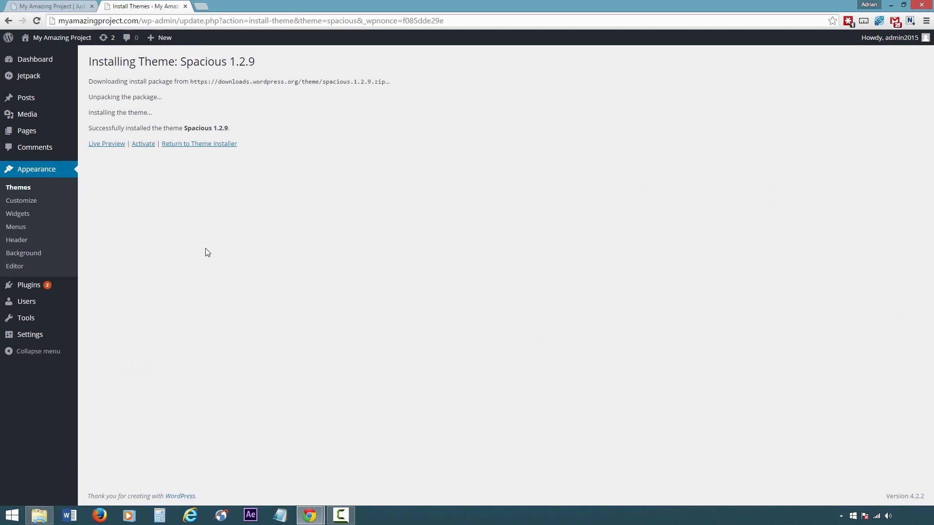
{"action": "left_click", "coordinate": [143, 144]}
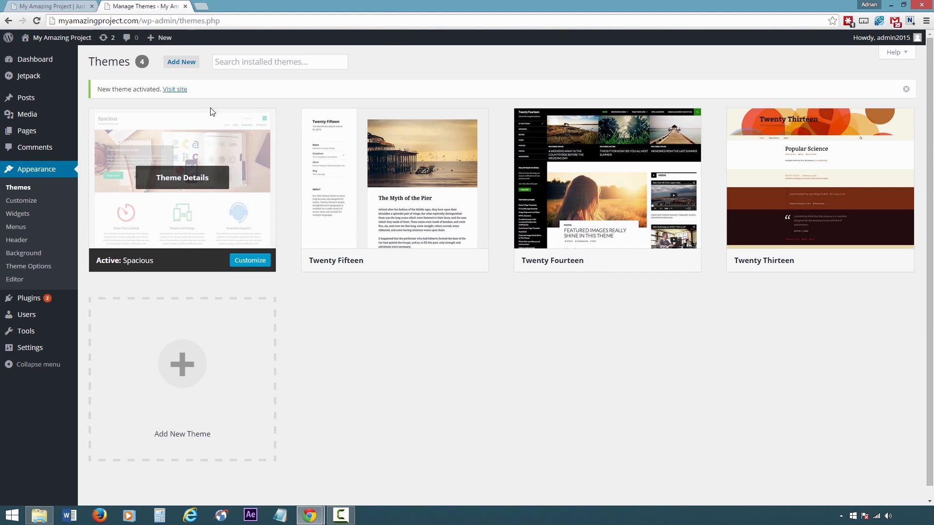
Reload the site's home page and check how it looks with the Spacious theme
{"action": "left_click", "coordinate": [54, 6]}
{"action": "left_click", "coordinate": [37, 21]}
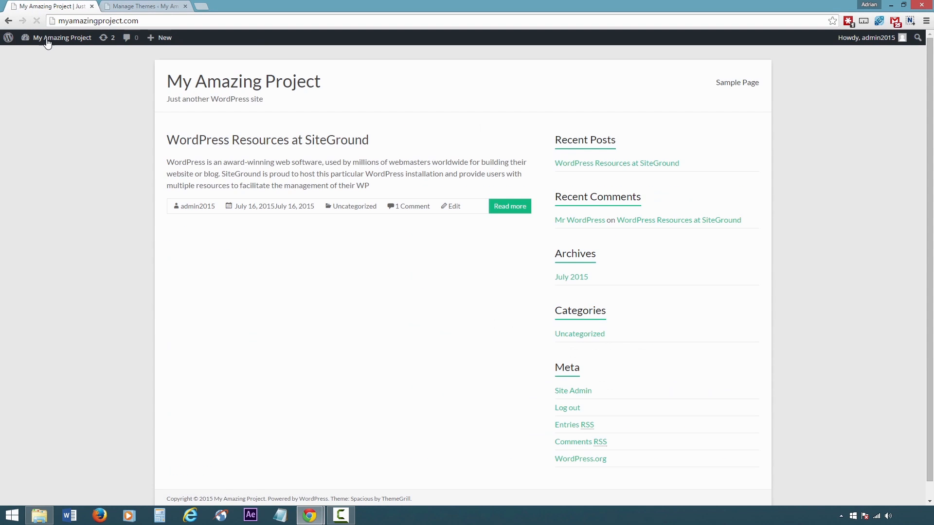
{"action": "scroll", "coordinate": [475, 315], "scroll_direction": "down", "scroll_amount": 1}
{"action": "scroll", "coordinate": [477, 311], "scroll_direction": "up", "scroll_amount": 1}
{"action": "key", "text": "F9"}
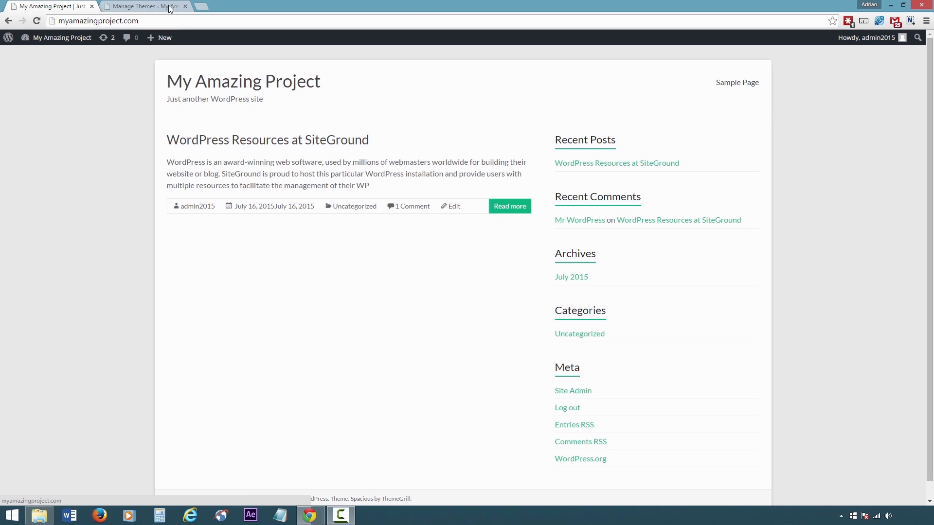
Return to the WordPress admin and search the plugin directory for "wordpress importer"
{"action": "left_click", "coordinate": [151, 7]}
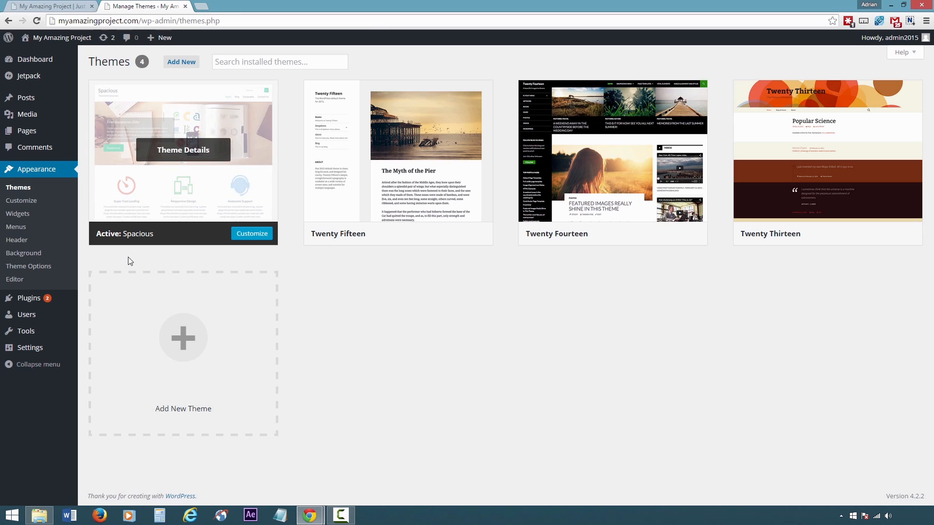
{"action": "left_click", "coordinate": [67, 305]}
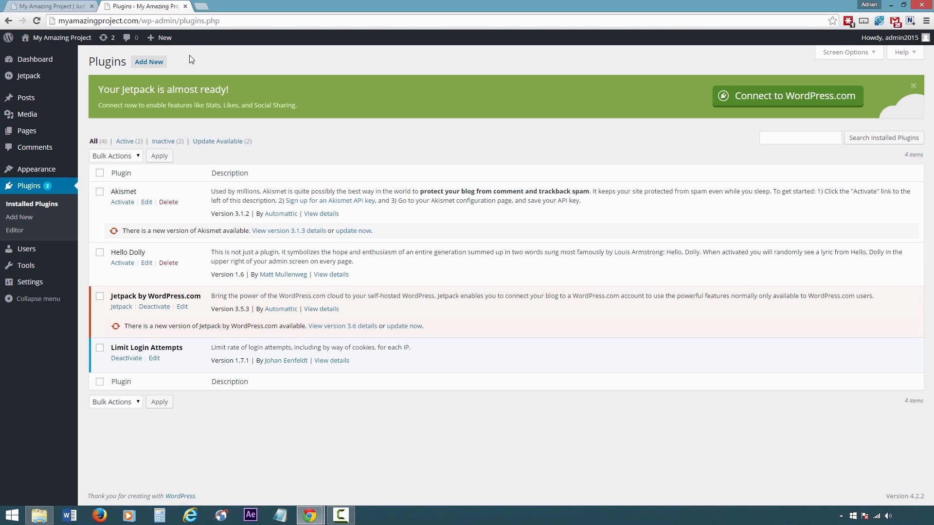
{"action": "left_click", "coordinate": [152, 64]}
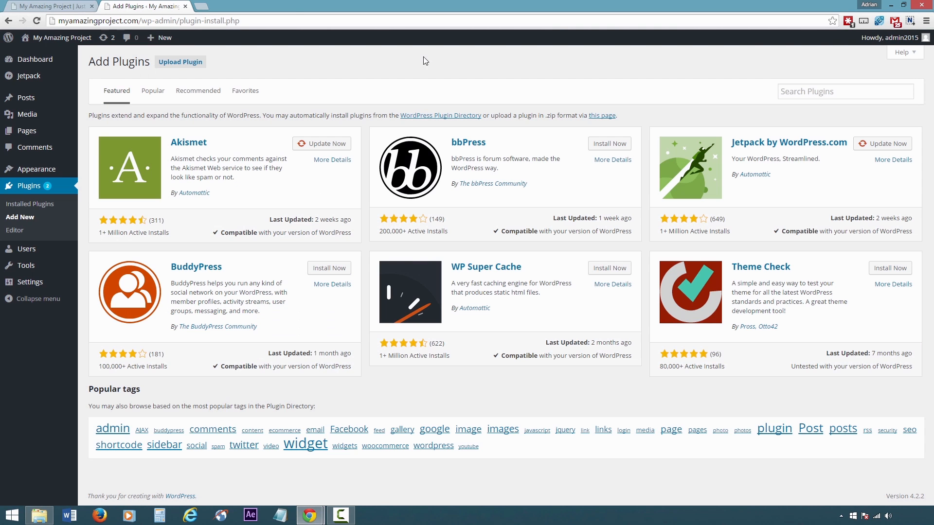
{"action": "left_click", "coordinate": [789, 93]}
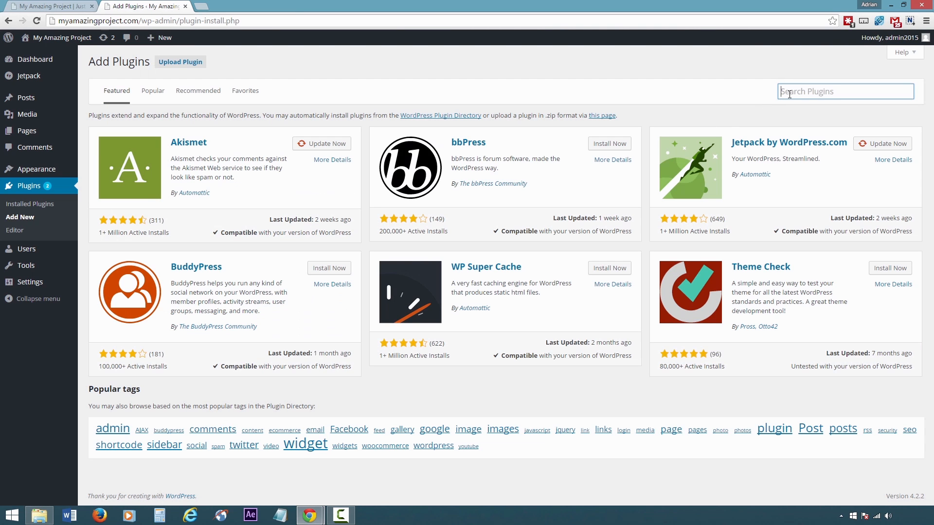
{"action": "type", "text": "wordpress importer"}
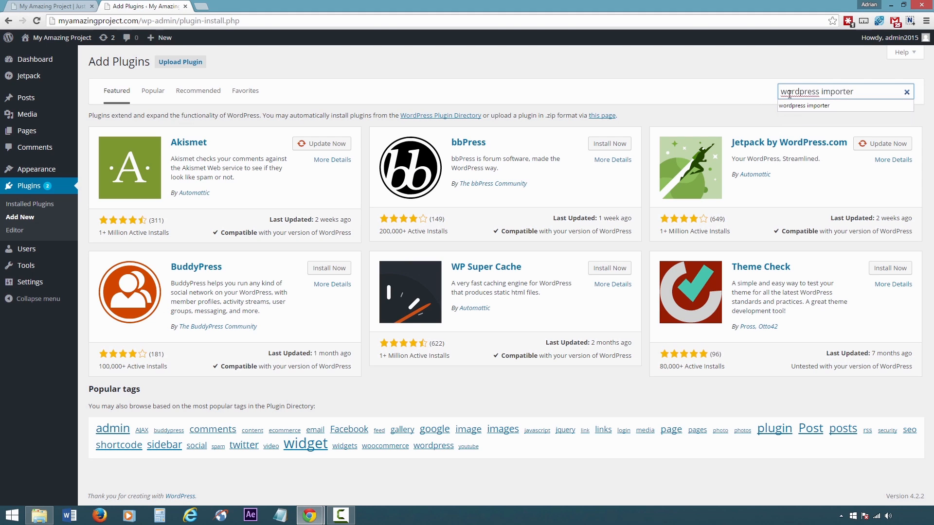
{"action": "key", "text": "Return"}
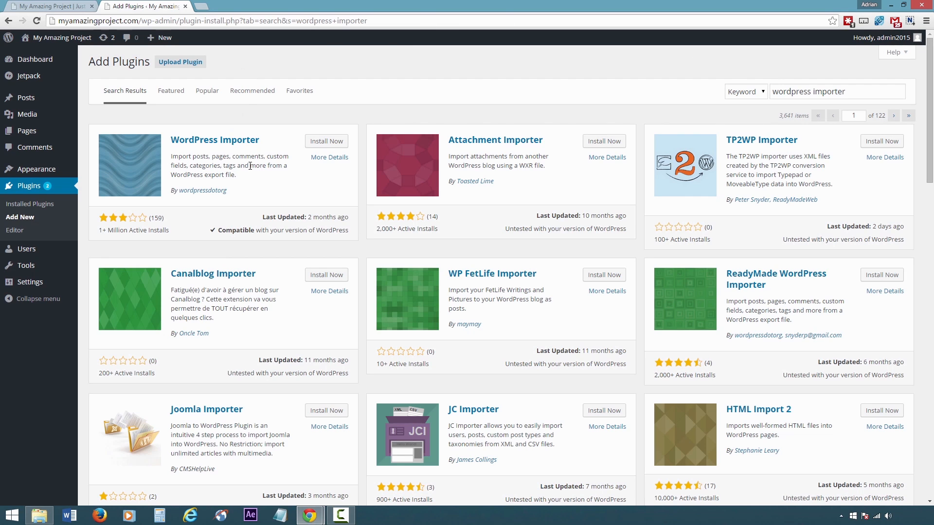
Install and activate the WordPress Importer plugin
{"action": "left_click", "coordinate": [321, 145]}
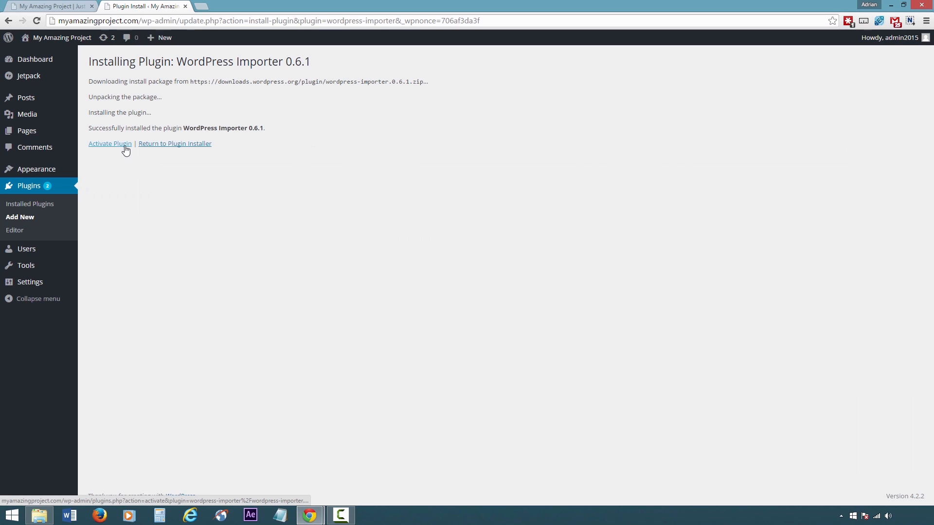
{"action": "left_click", "coordinate": [125, 146]}
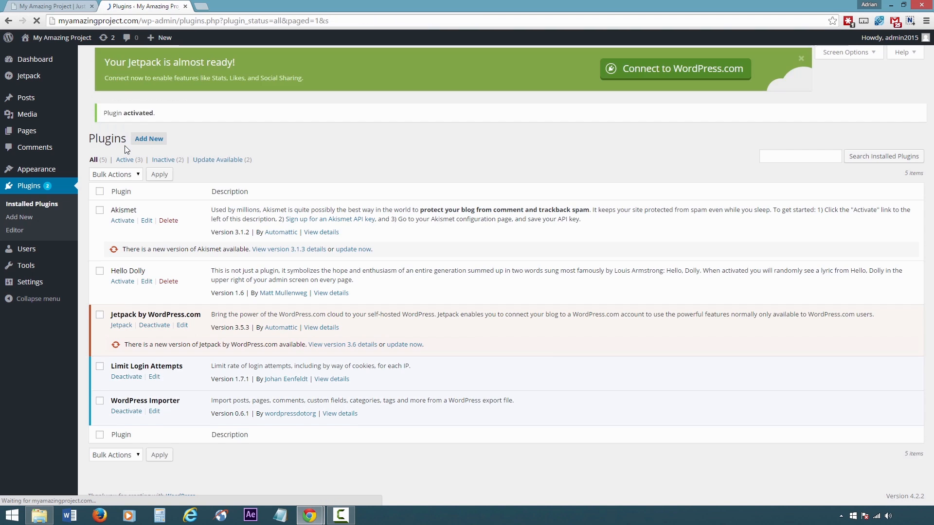
Search the plugin directory for "widget importer and exporter", and install and activate the Widget Importer & Exporter plugin
{"action": "left_click", "coordinate": [149, 63]}
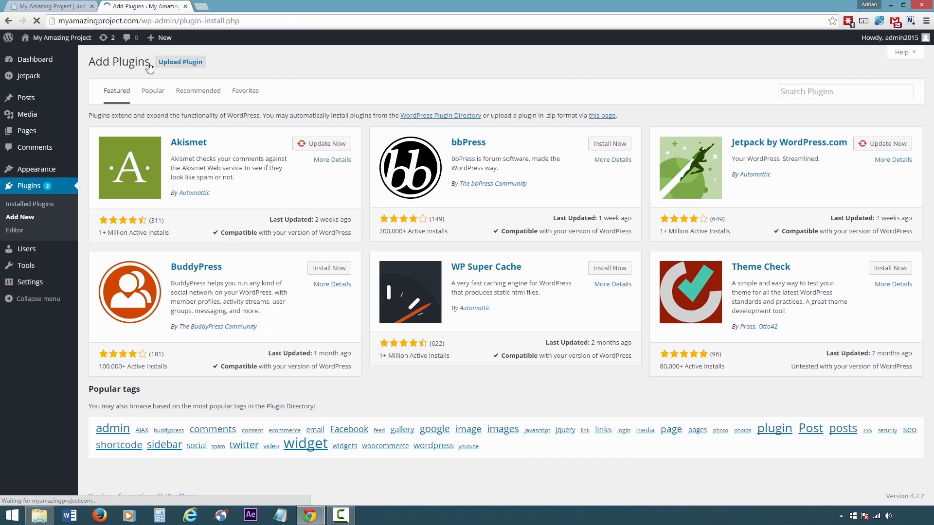
{"action": "left_click", "coordinate": [844, 98]}
{"action": "type", "text": "widget importer and exporter"}
{"action": "key", "text": "Return"}
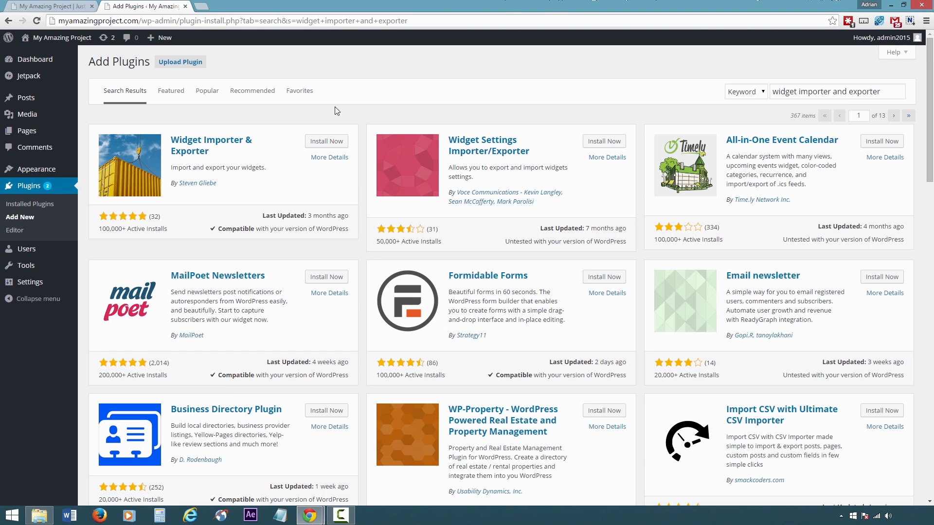
{"action": "left_click", "coordinate": [326, 142]}
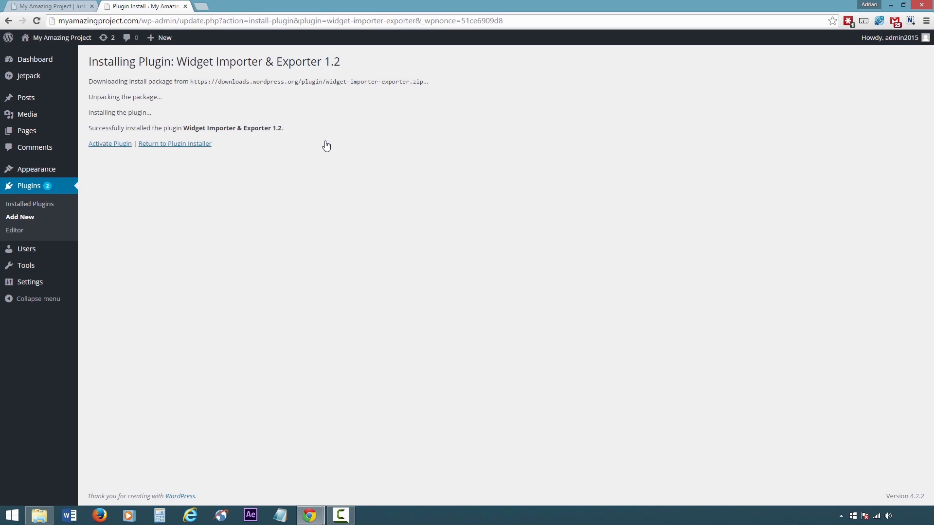
{"action": "left_click", "coordinate": [121, 145]}
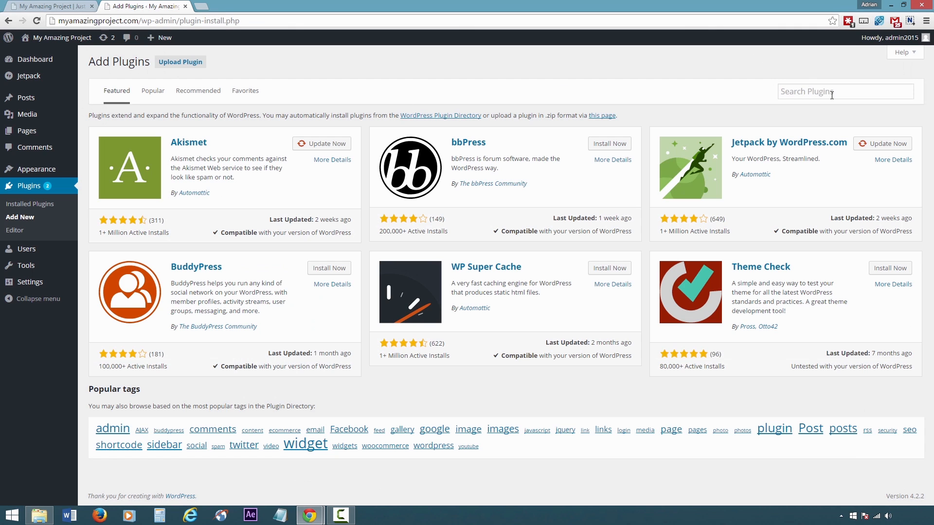
Search the plugin directory for "contact form 7", and install and activate the Contact Form 7 plugin
{"action": "left_click", "coordinate": [831, 96]}
{"action": "type", "text": "contact"}
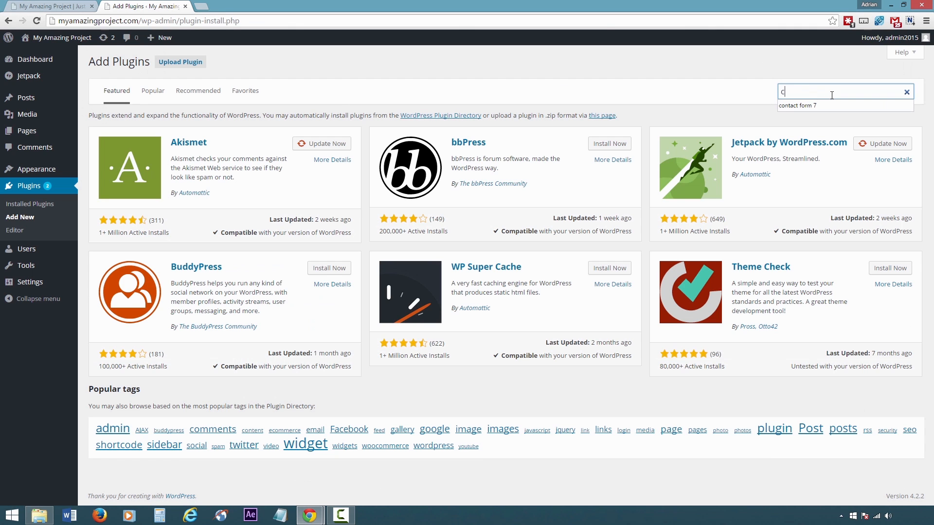
{"action": "type", "text": " form 7"}
{"action": "key", "text": "Return"}
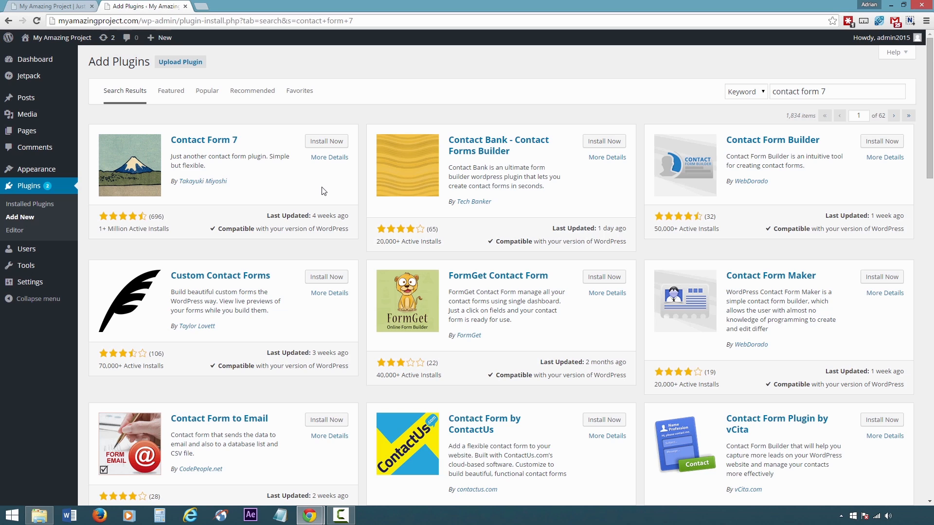
{"action": "left_click", "coordinate": [325, 146]}
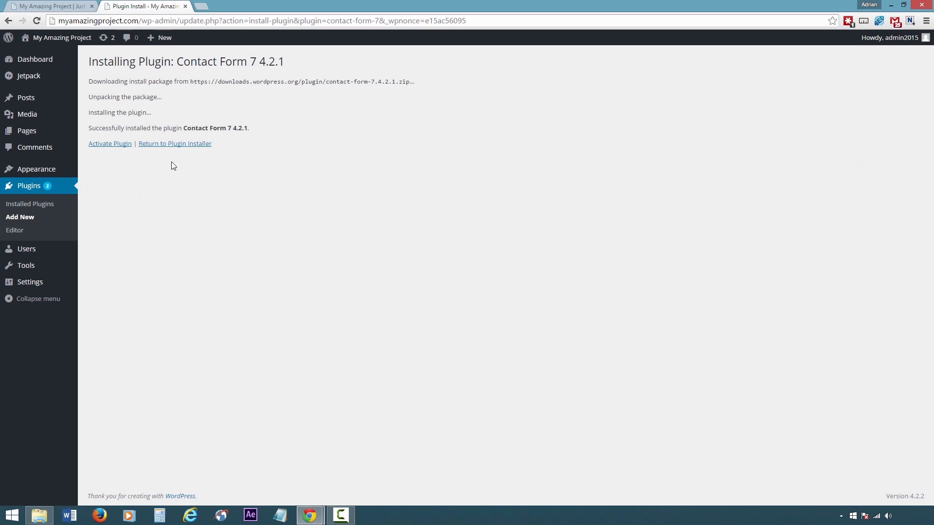
{"action": "left_click", "coordinate": [112, 145]}
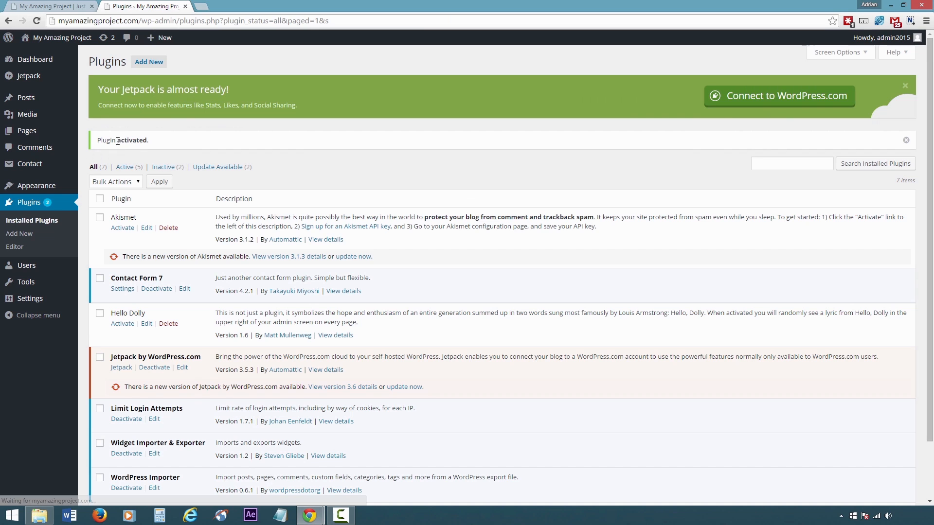
Search the plugin directory for "wp google map", and install and activate WP Google Map Plugin
{"action": "left_click", "coordinate": [158, 63]}
{"action": "left_click", "coordinate": [810, 90]}
{"action": "type", "text": "wp google m"}
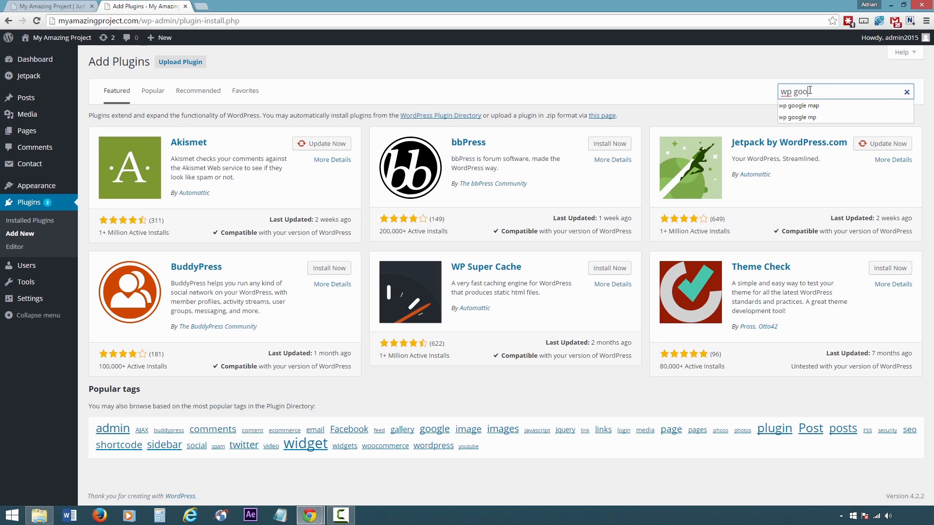
{"action": "type", "text": "ap"}
{"action": "key", "text": "Return"}
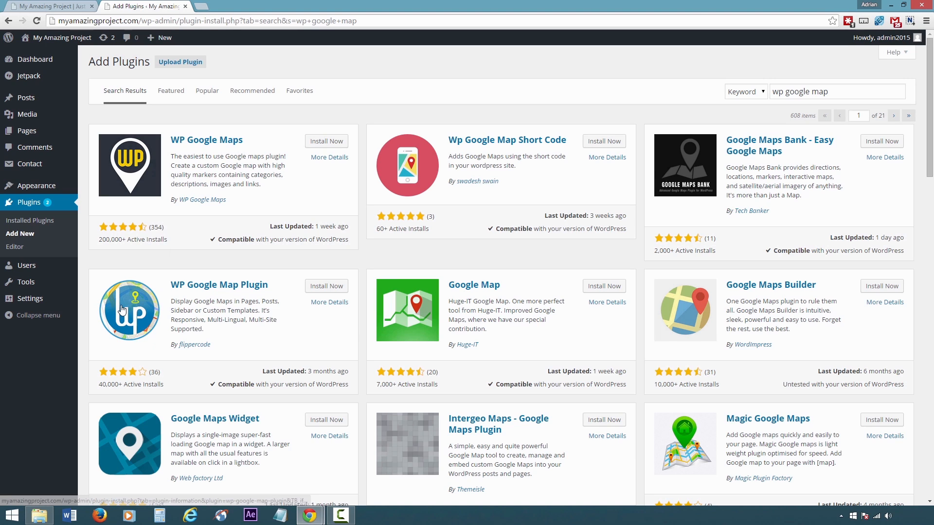
{"action": "left_click", "coordinate": [320, 291]}
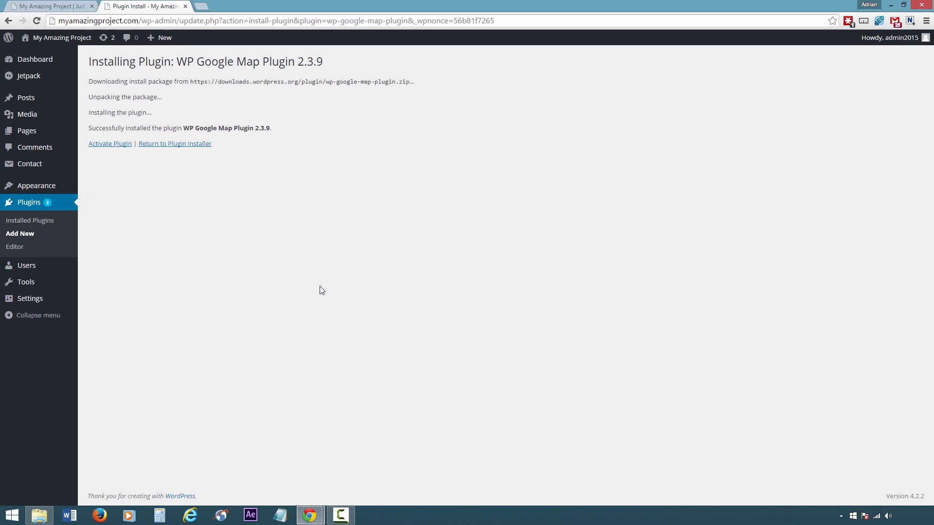
{"action": "left_click", "coordinate": [115, 145]}
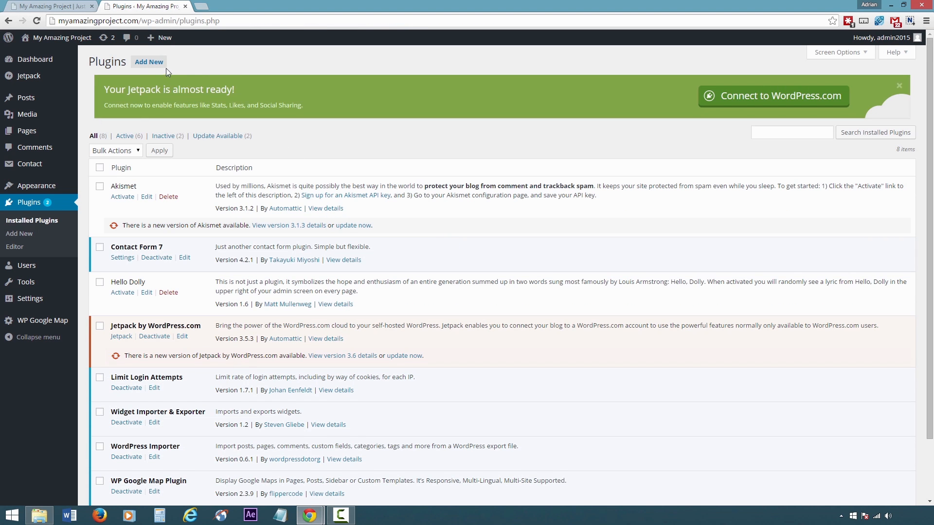
Search the plugin directory for "recent posts widget extended", and install and activate Recent Posts Widget Extended
{"action": "left_click", "coordinate": [161, 64]}
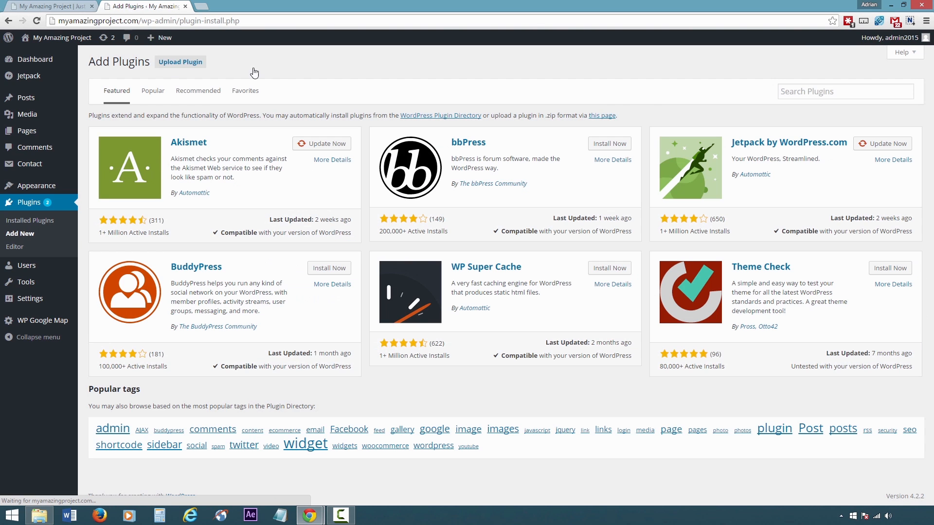
{"action": "left_click", "coordinate": [786, 93]}
{"action": "type", "text": "rec"}
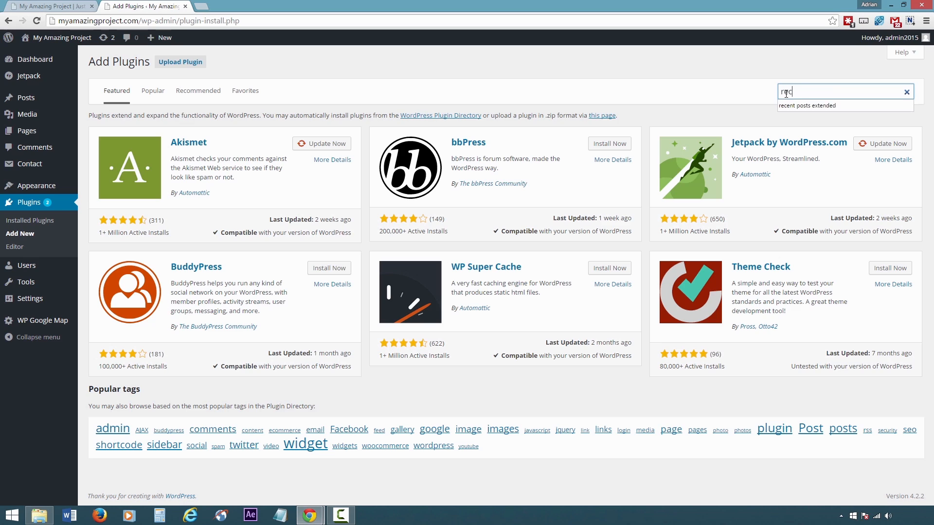
{"action": "type", "text": "ent posts widge"}
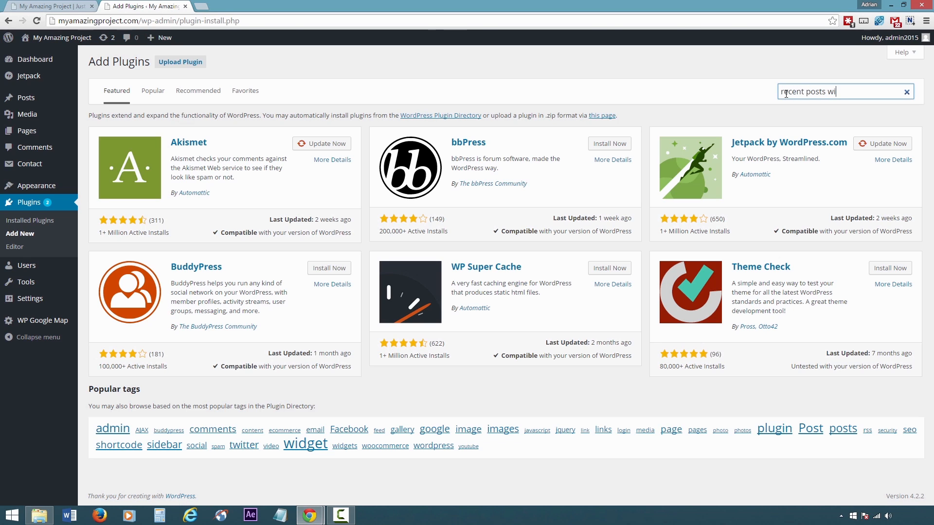
{"action": "type", "text": "t extended"}
{"action": "key", "text": "Return"}
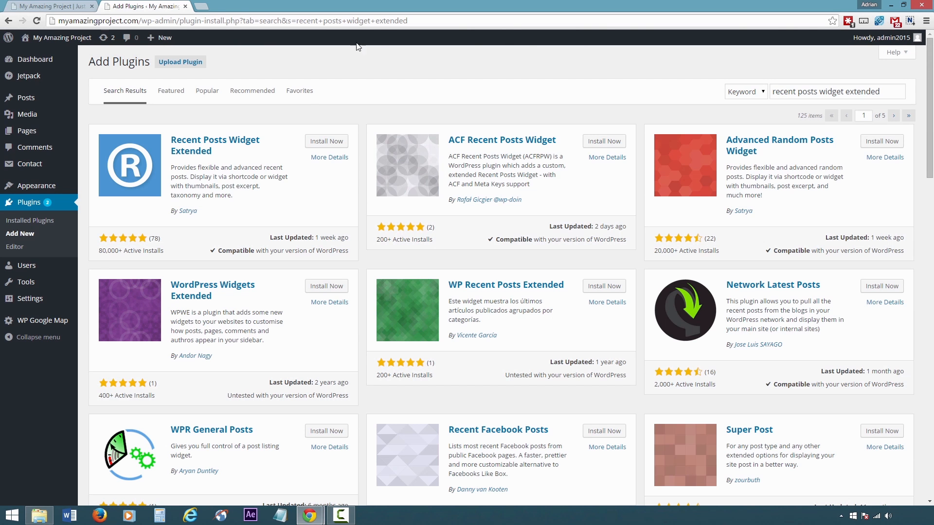
{"action": "left_click", "coordinate": [317, 142]}
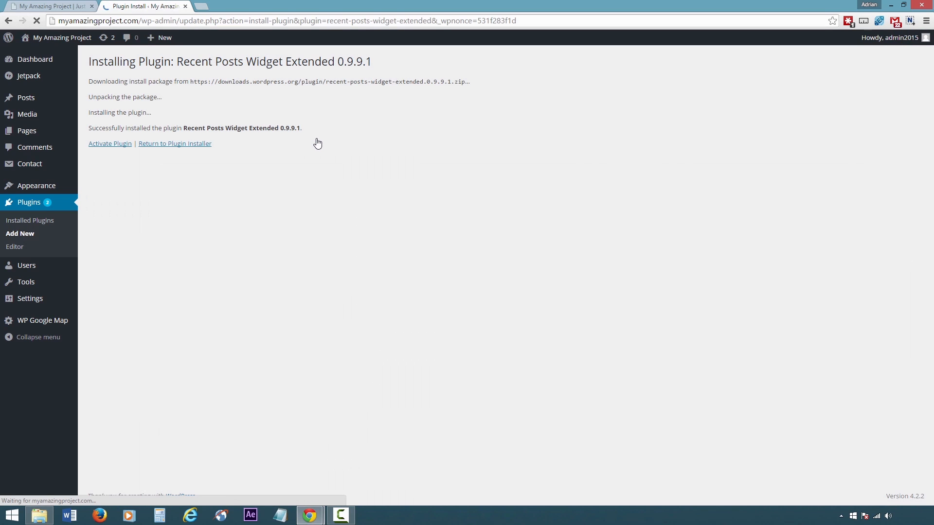
{"action": "left_click", "coordinate": [123, 144]}
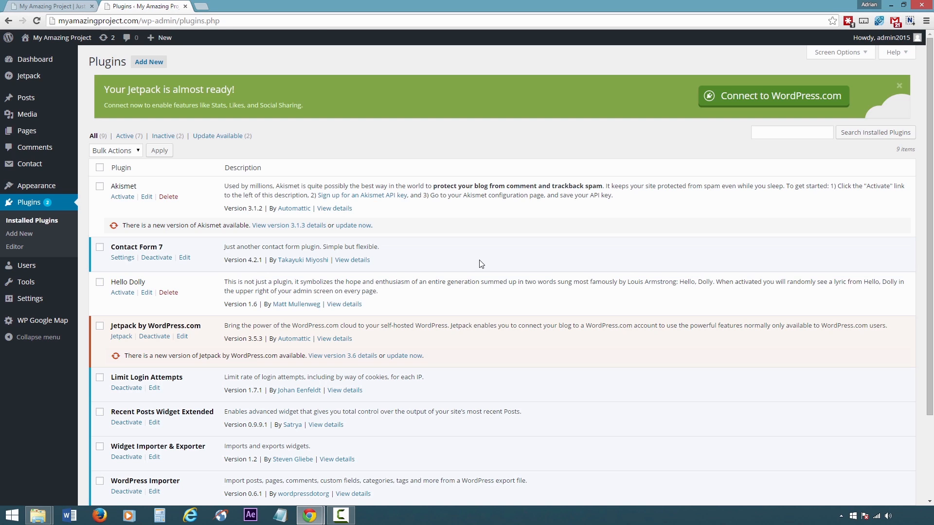
Open the WordPress import tool and upload the content-demo-data XML file from the My Amazing Project folder
{"action": "mouse_move", "coordinate": [48, 286]}
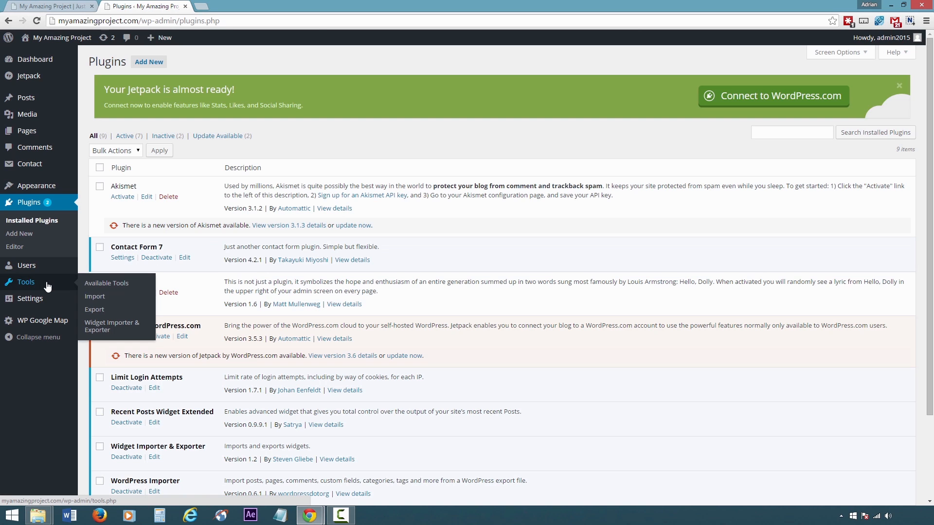
{"action": "left_click", "coordinate": [95, 297]}
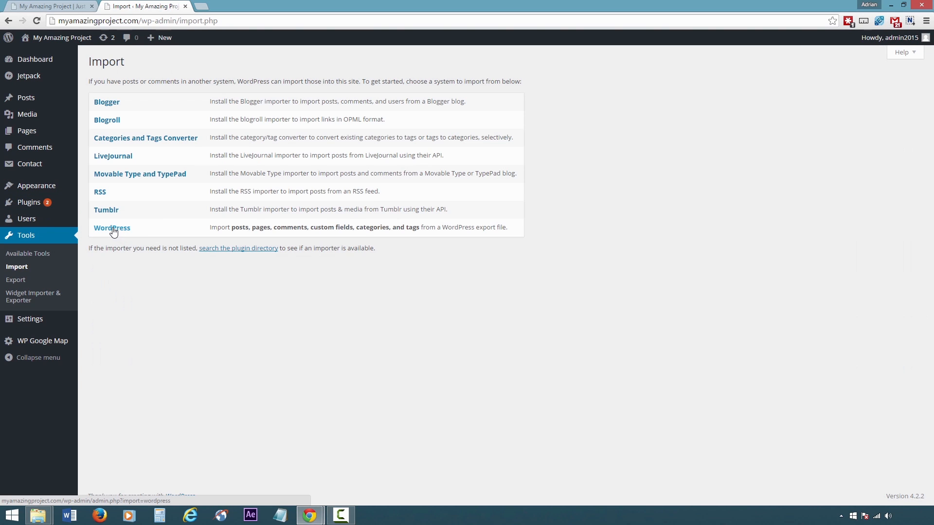
{"action": "left_click", "coordinate": [113, 228]}
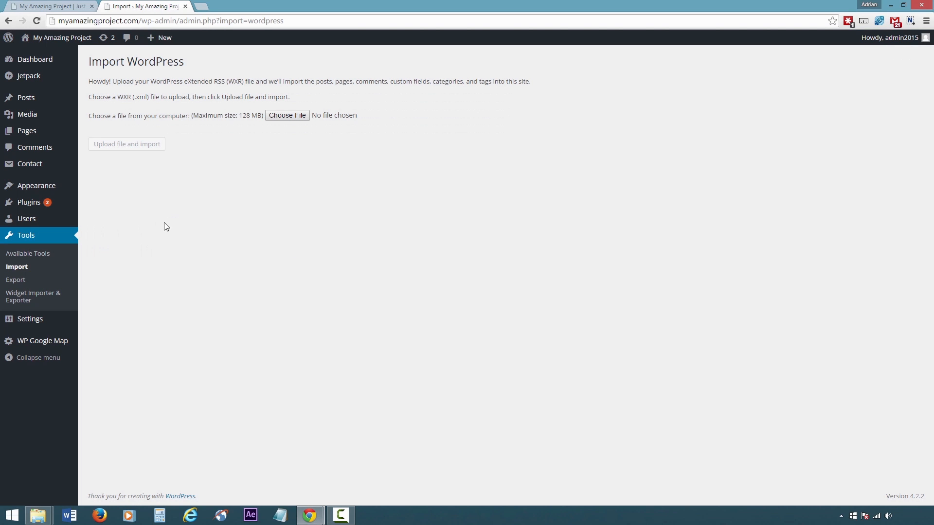
{"action": "left_click", "coordinate": [285, 118]}
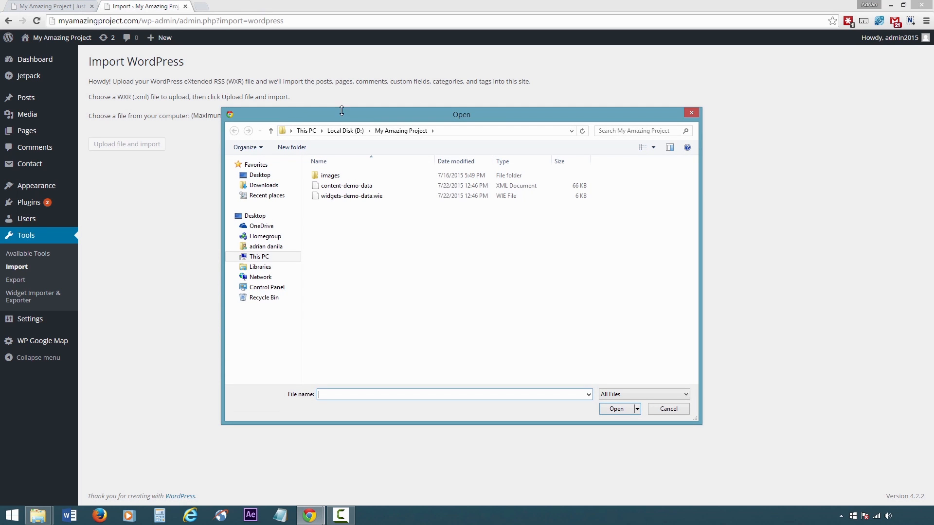
{"action": "left_click", "coordinate": [358, 189]}
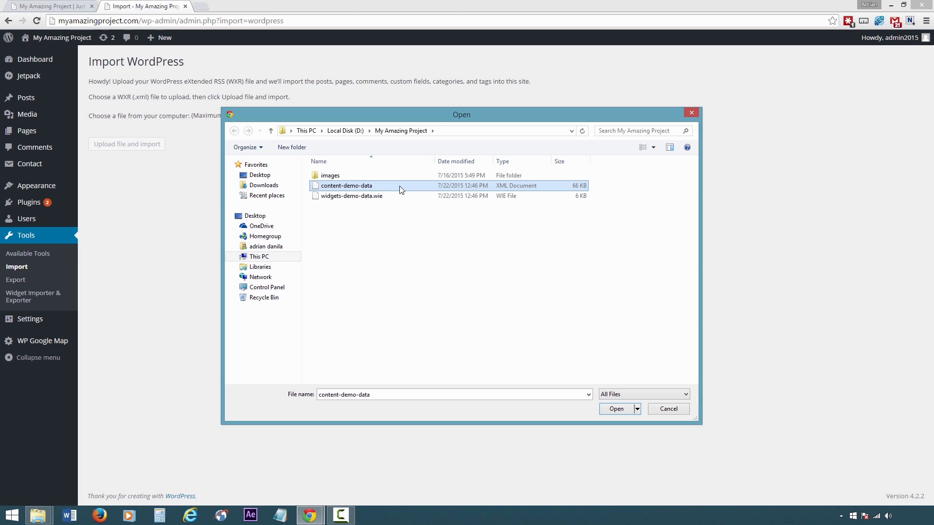
{"action": "left_click", "coordinate": [614, 410]}
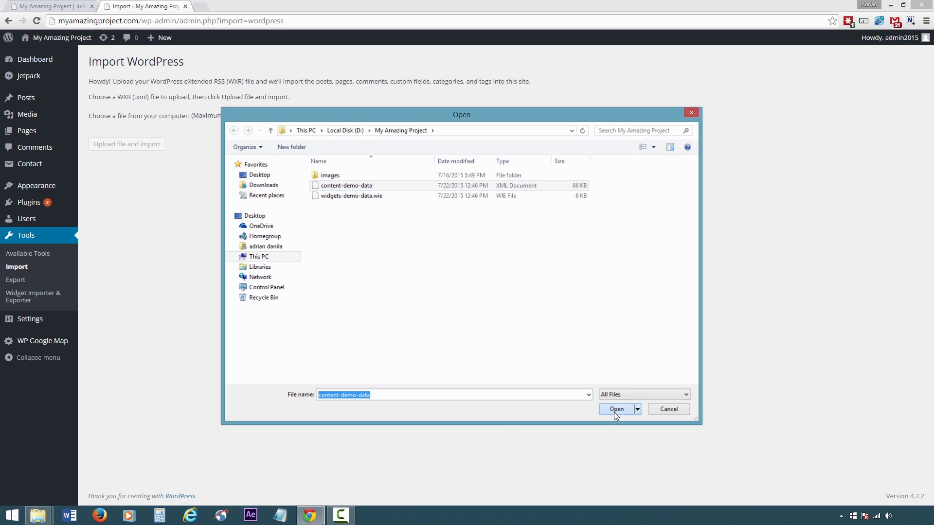
{"action": "left_click", "coordinate": [138, 148]}
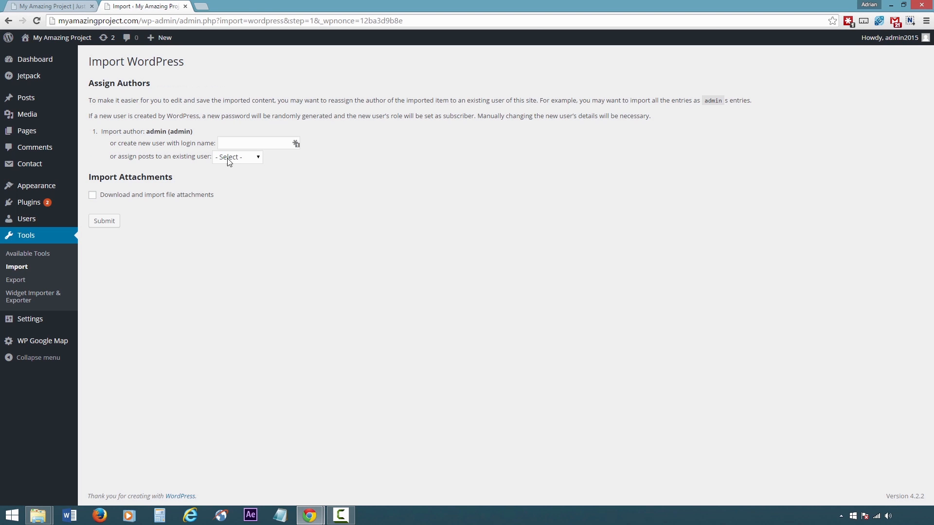
Assign the imported posts to the existing site user, include downloading and importing file attachments, and run the import
{"action": "left_click", "coordinate": [230, 161]}
{"action": "left_click", "coordinate": [231, 178]}
{"action": "left_click", "coordinate": [142, 197]}
{"action": "left_click", "coordinate": [100, 224]}
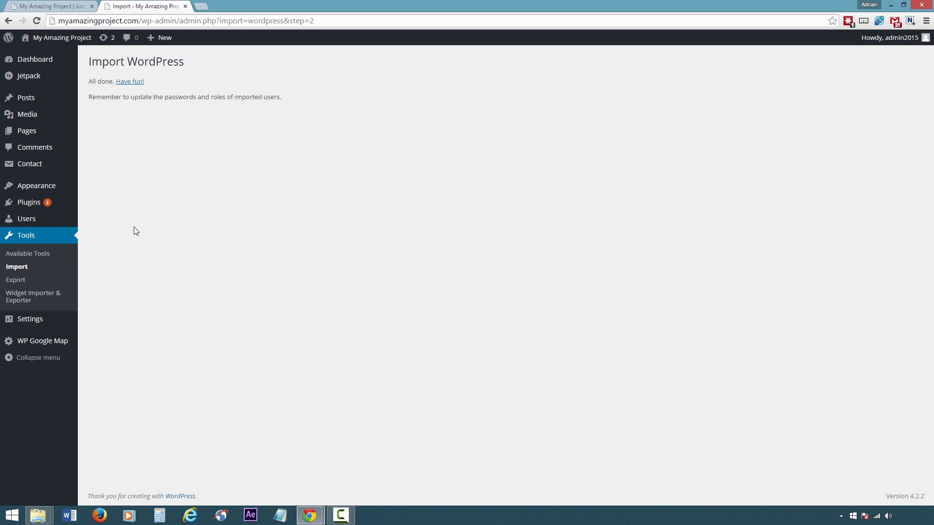
Import the site widgets from widgets-demo-data.wie with Widget Importer & Exporter
{"action": "left_click", "coordinate": [32, 297]}
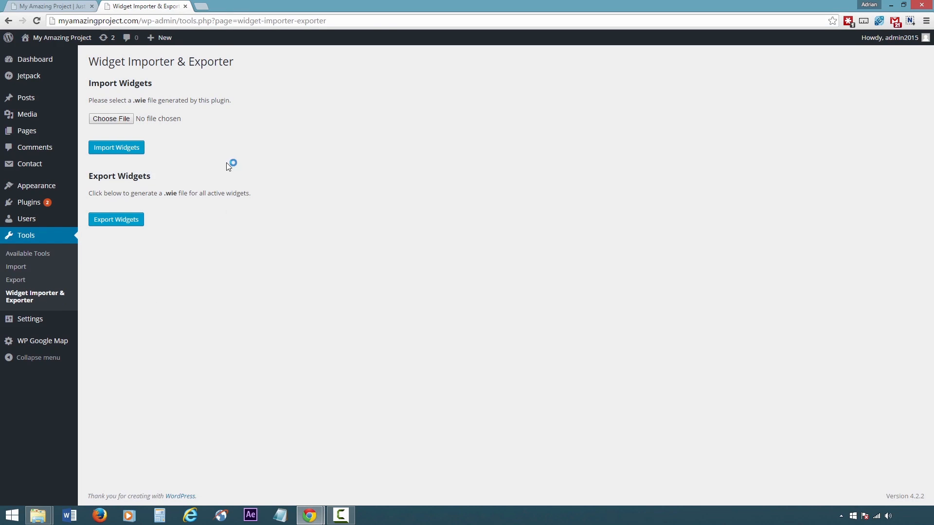
{"action": "left_click", "coordinate": [122, 120]}
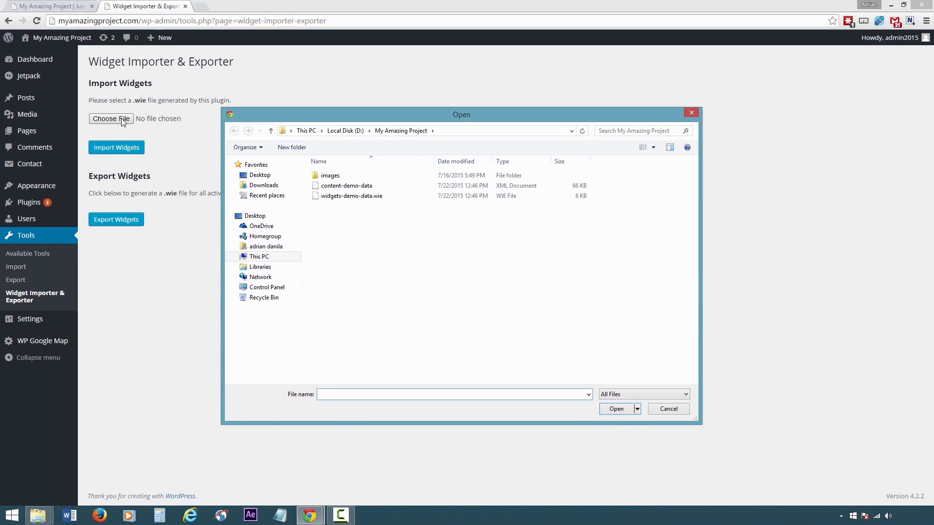
{"action": "left_click", "coordinate": [351, 198]}
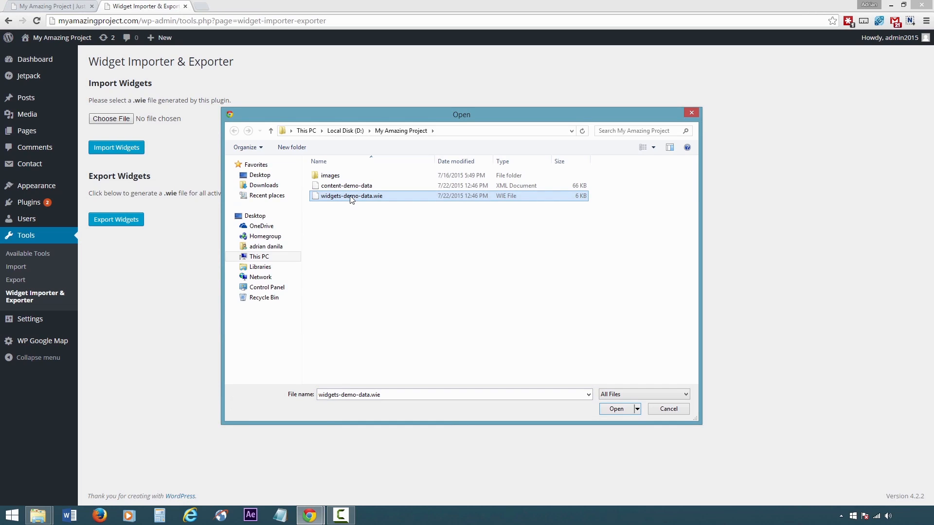
{"action": "double_click", "coordinate": [352, 197]}
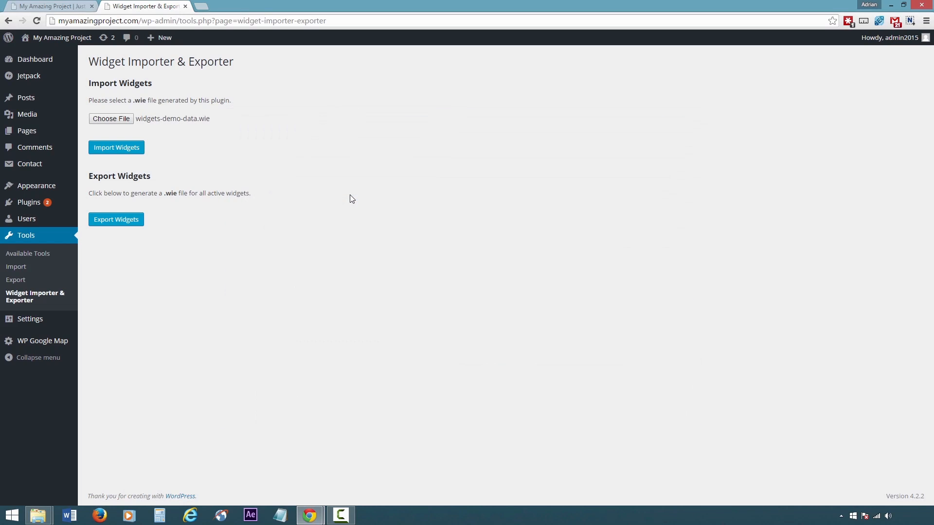
{"action": "left_click", "coordinate": [114, 148]}
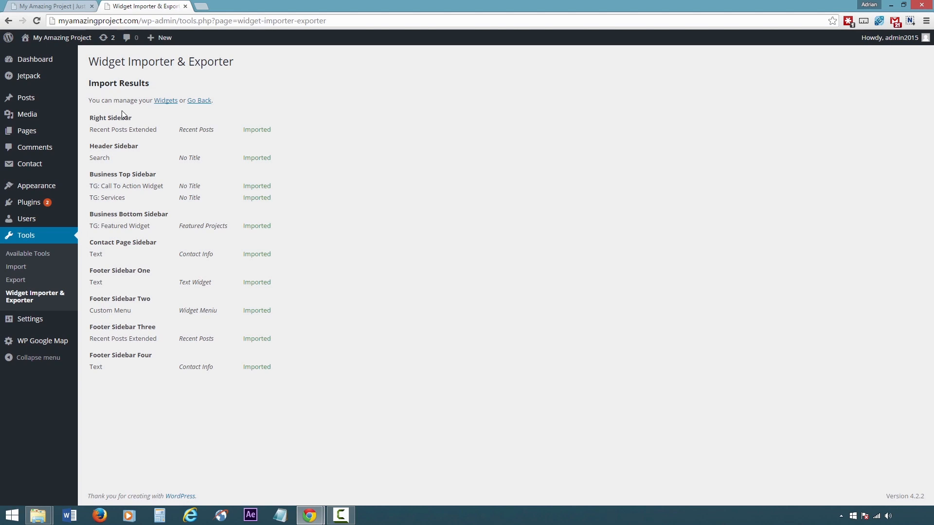
Reload the site's home page and check how it looks with the imported demo content and widgets
{"action": "left_click", "coordinate": [61, 7]}
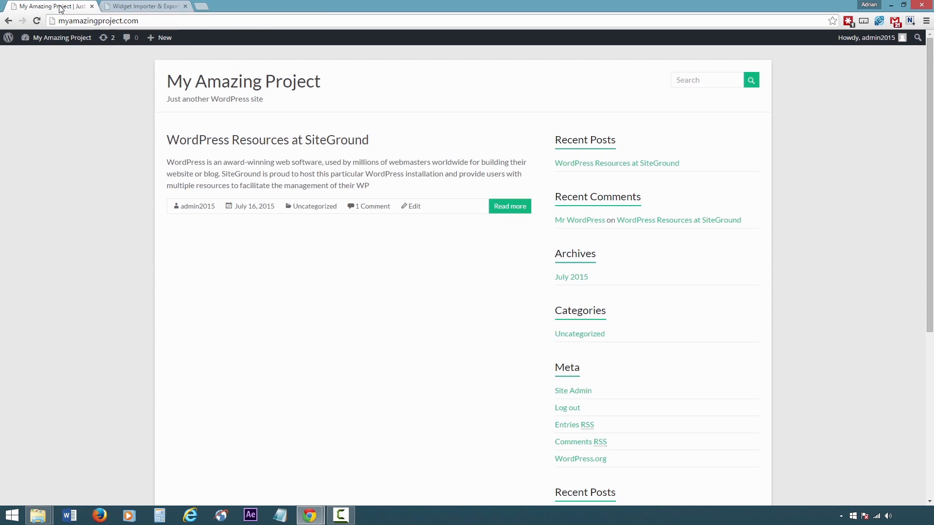
{"action": "left_click", "coordinate": [39, 22]}
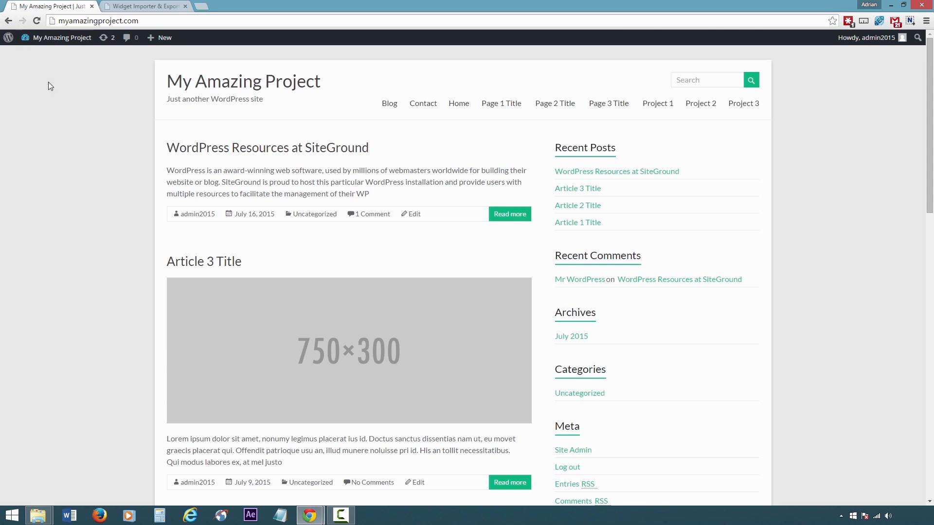
Look through the home page's demo posts, sidebar widgets and footer widgets from top to bottom
{"action": "left_click", "coordinate": [423, 201]}
{"action": "scroll", "coordinate": [425, 203], "scroll_direction": "down", "scroll_amount": 11}
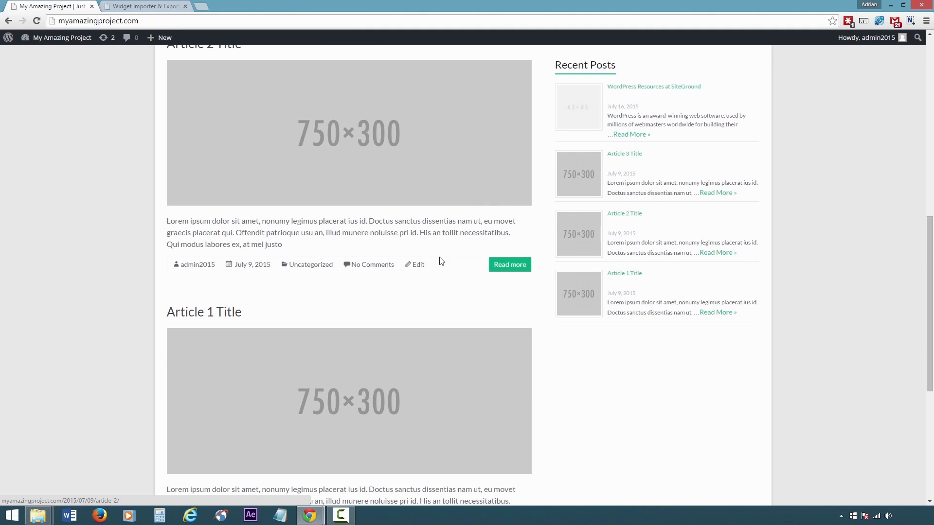
{"action": "scroll", "coordinate": [418, 250], "scroll_direction": "down", "scroll_amount": 6}
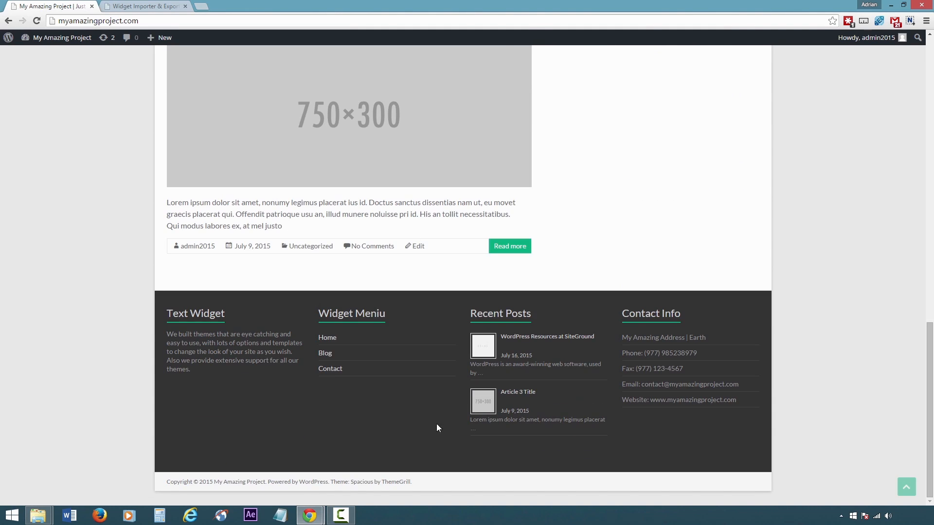
{"action": "scroll", "coordinate": [364, 296], "scroll_direction": "up", "scroll_amount": 10}
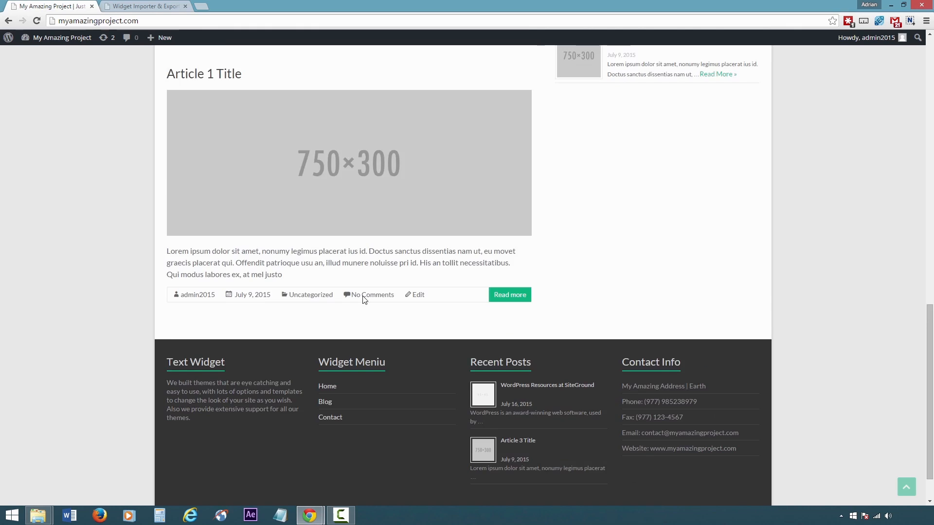
{"action": "scroll", "coordinate": [423, 282], "scroll_direction": "up", "scroll_amount": 6}
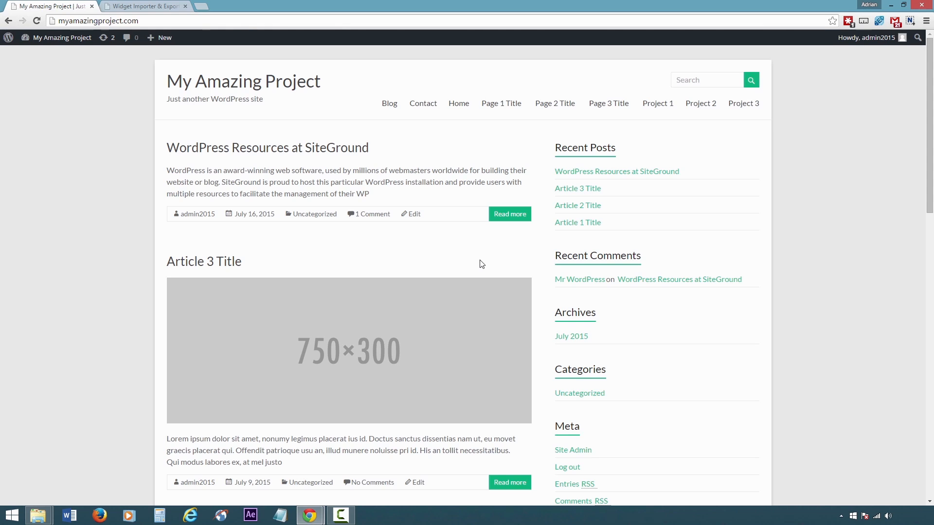
In the theme customizer, make the front page a static page, using Home as front page and Blog as posts page
{"action": "left_click", "coordinate": [148, 7]}
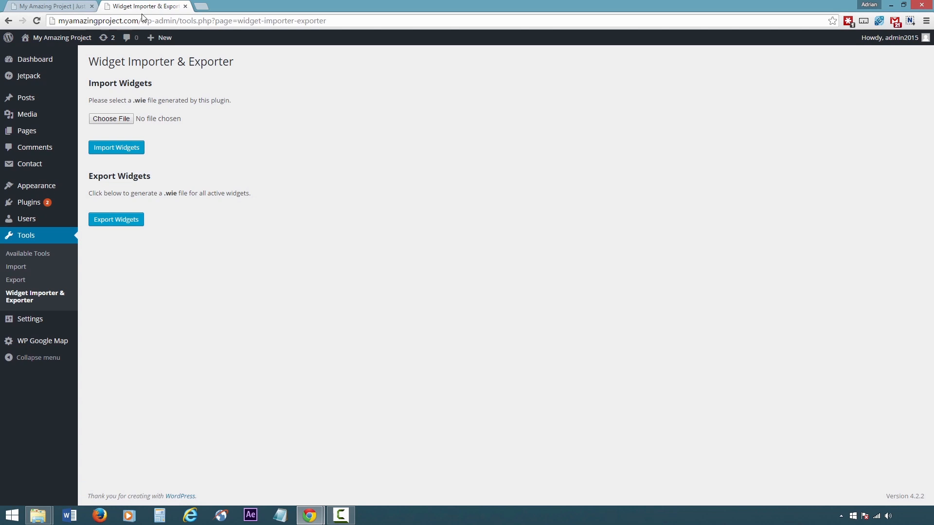
{"action": "mouse_move", "coordinate": [60, 191]}
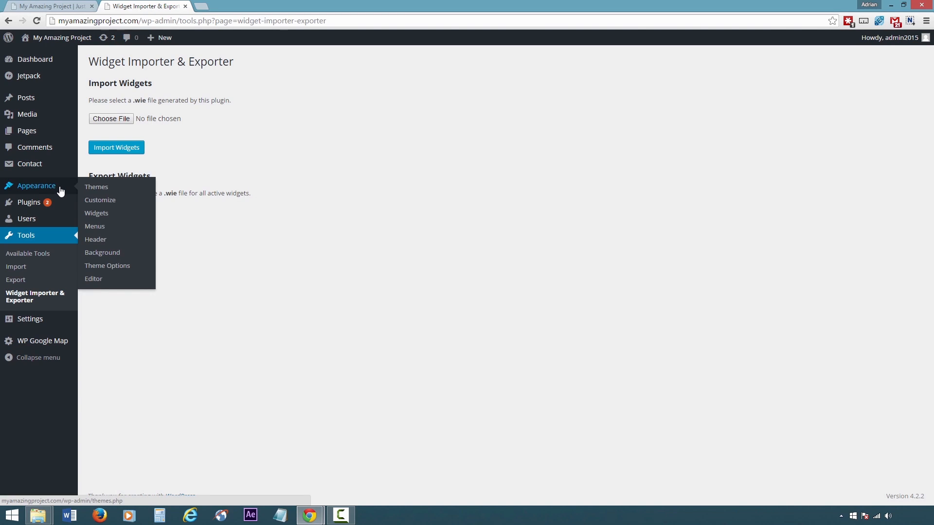
{"action": "left_click", "coordinate": [114, 202]}
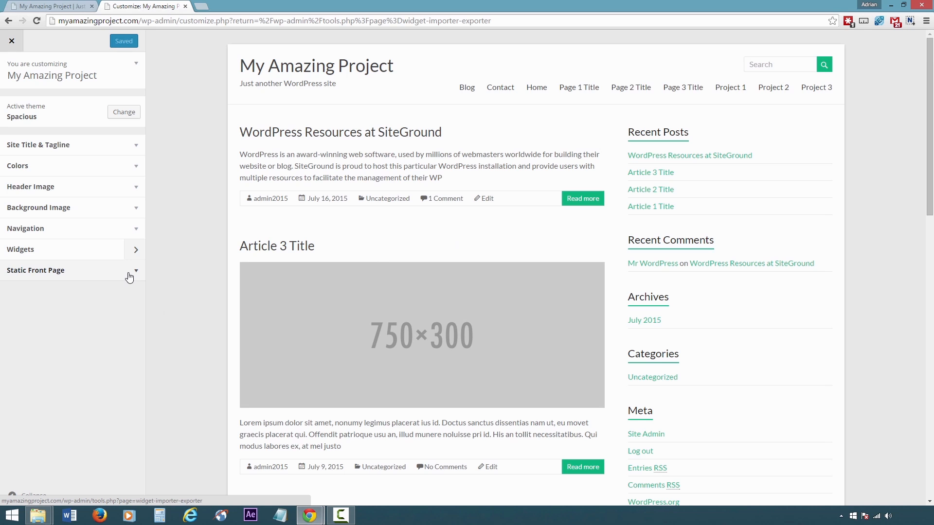
{"action": "left_click", "coordinate": [129, 274]}
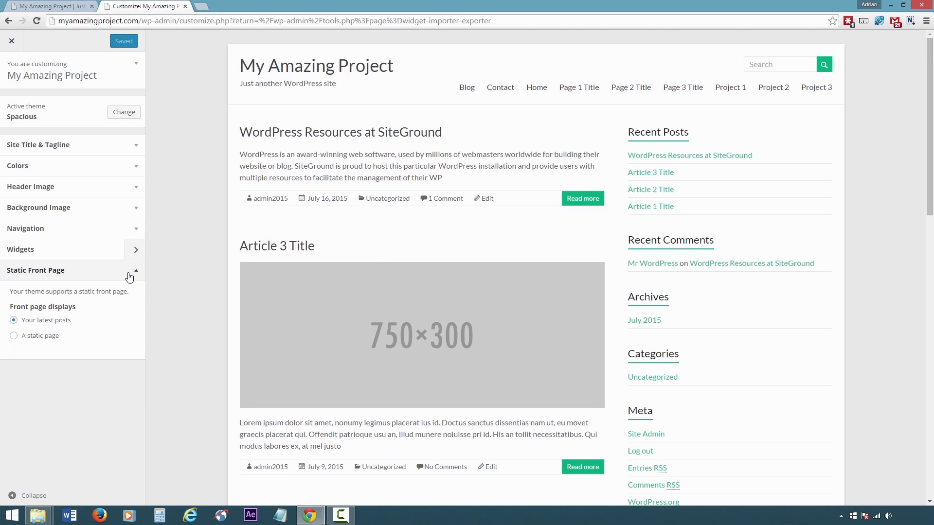
{"action": "left_click", "coordinate": [53, 338]}
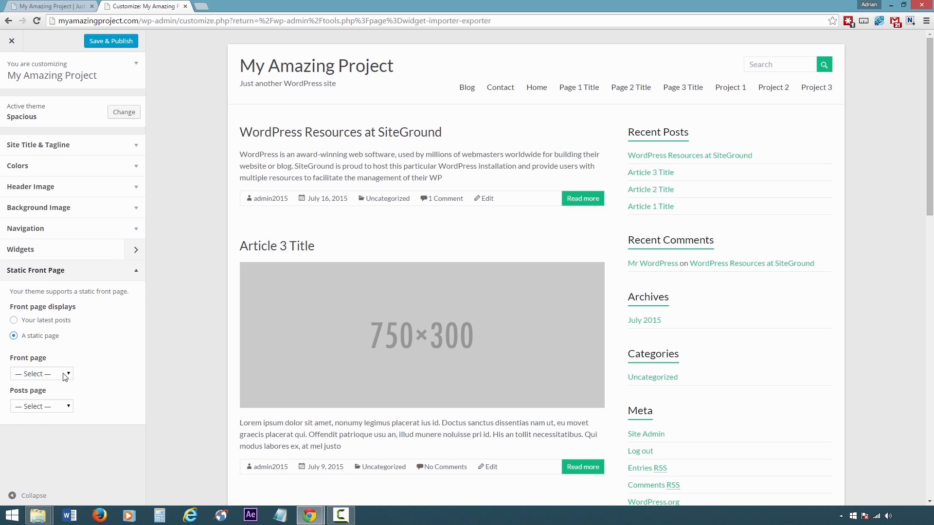
{"action": "left_click", "coordinate": [64, 377]}
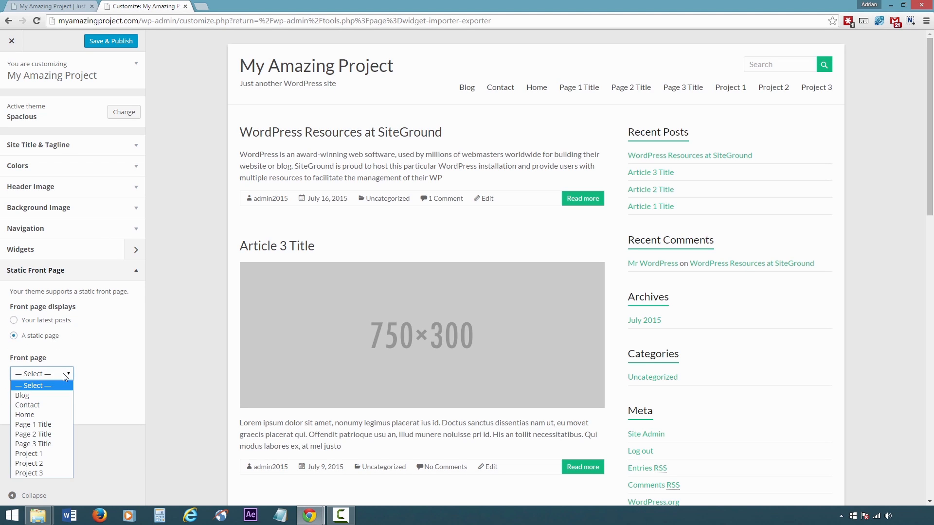
{"action": "left_click", "coordinate": [27, 415]}
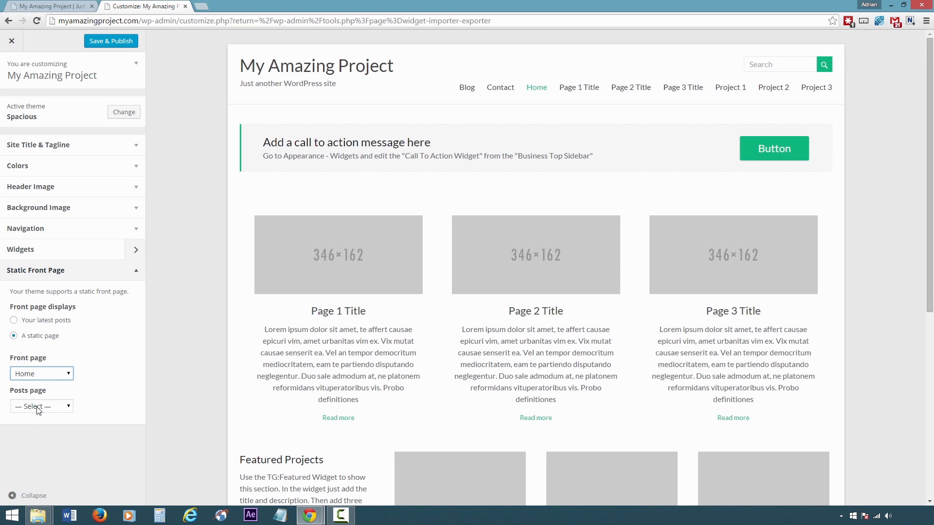
{"action": "left_click", "coordinate": [38, 407]}
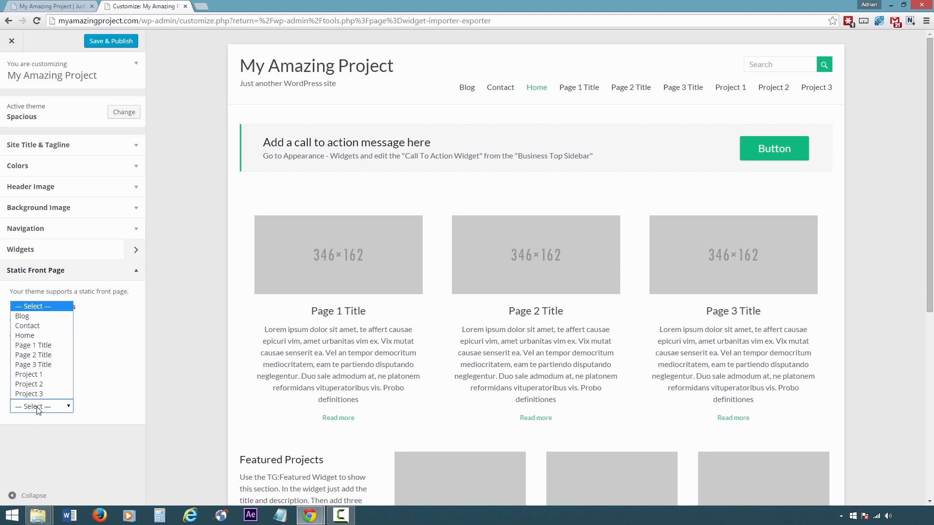
{"action": "left_click", "coordinate": [32, 317]}
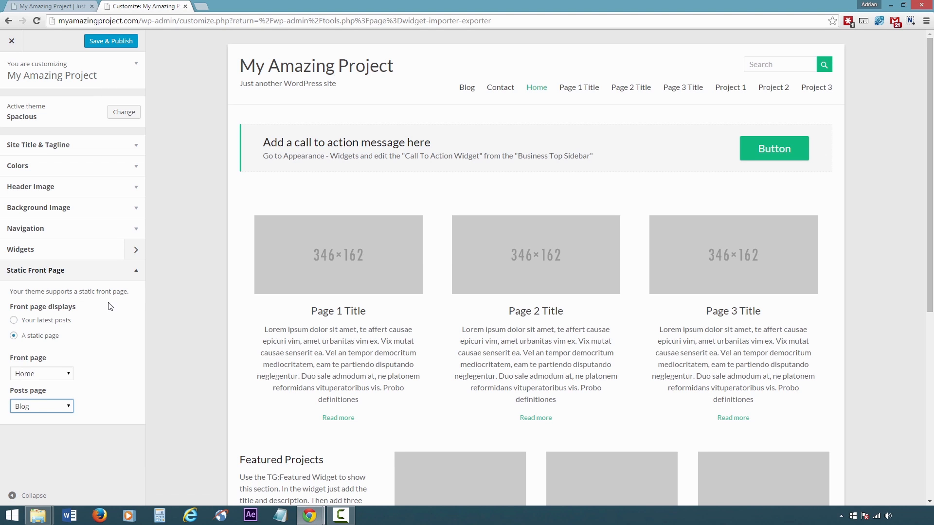
{"action": "scroll", "coordinate": [480, 256], "scroll_direction": "down", "scroll_amount": 7}
{"action": "scroll", "coordinate": [480, 256], "scroll_direction": "up", "scroll_amount": 7}
Replace the site tagline with "Learn how to make a website"
{"action": "left_click", "coordinate": [138, 147]}
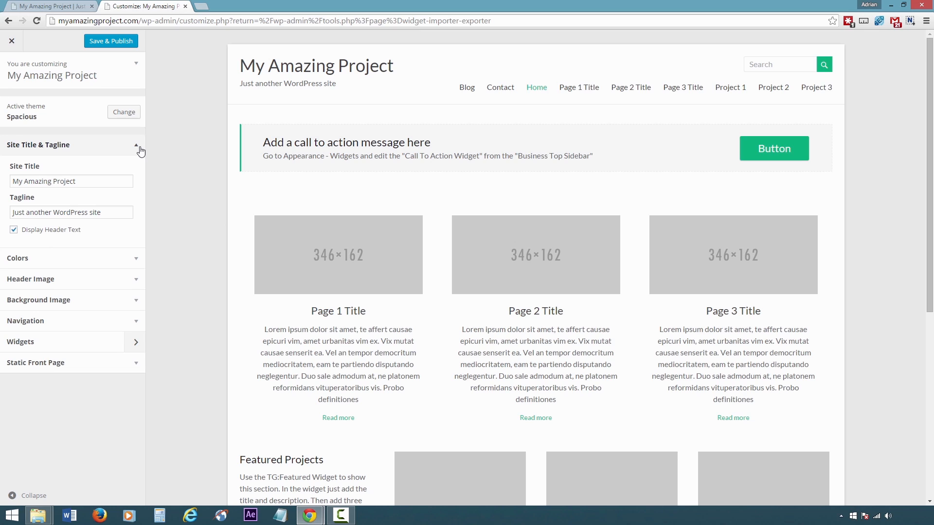
{"action": "left_click", "coordinate": [100, 182]}
{"action": "left_click_drag", "start_coordinate": [105, 213], "coordinate": [3, 216]}
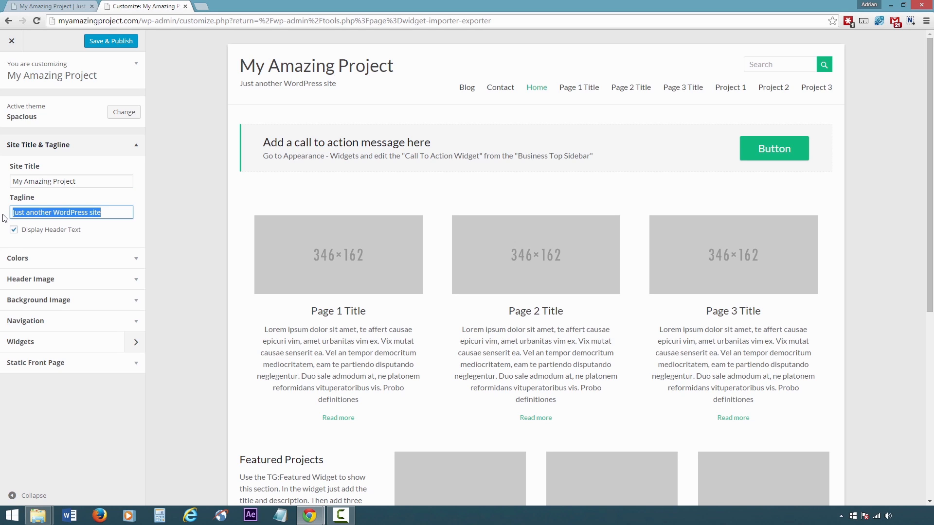
{"action": "key", "text": "BackSpace"}
{"action": "type", "text": "Lea"}
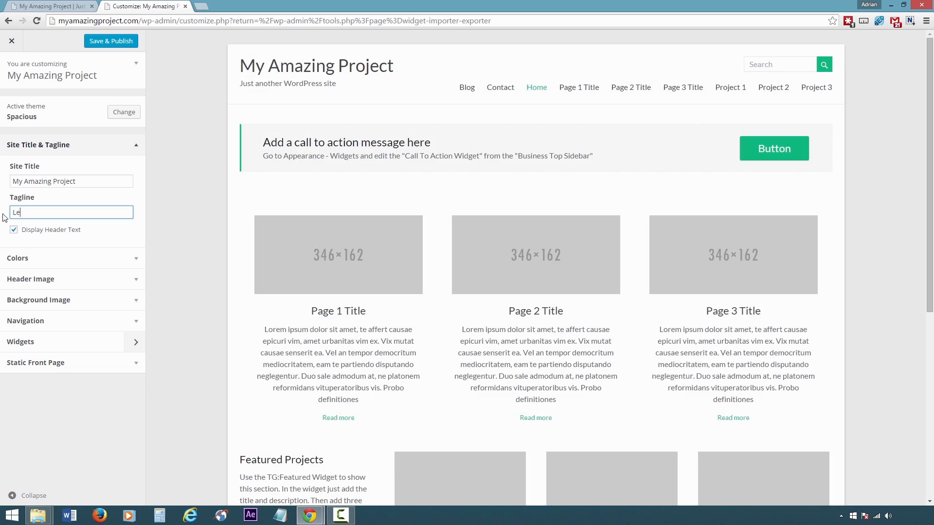
{"action": "type", "text": "rn how to make a website"}
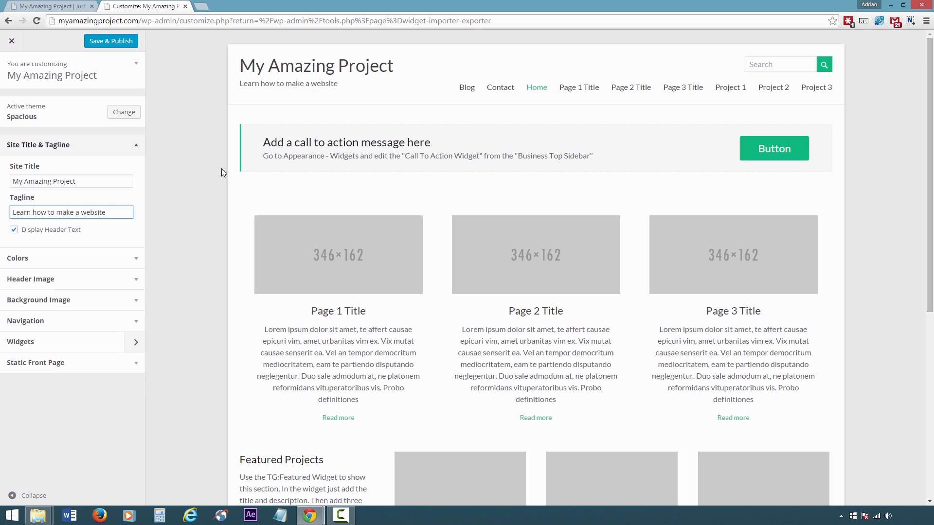
Try the preset red for the header text, and set the header text color to #565656
{"action": "left_click", "coordinate": [131, 258]}
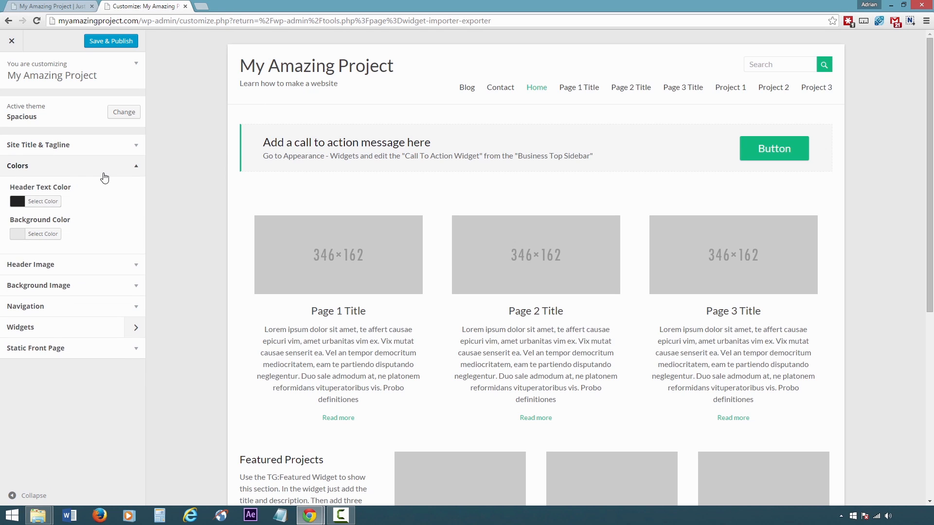
{"action": "left_click", "coordinate": [25, 196]}
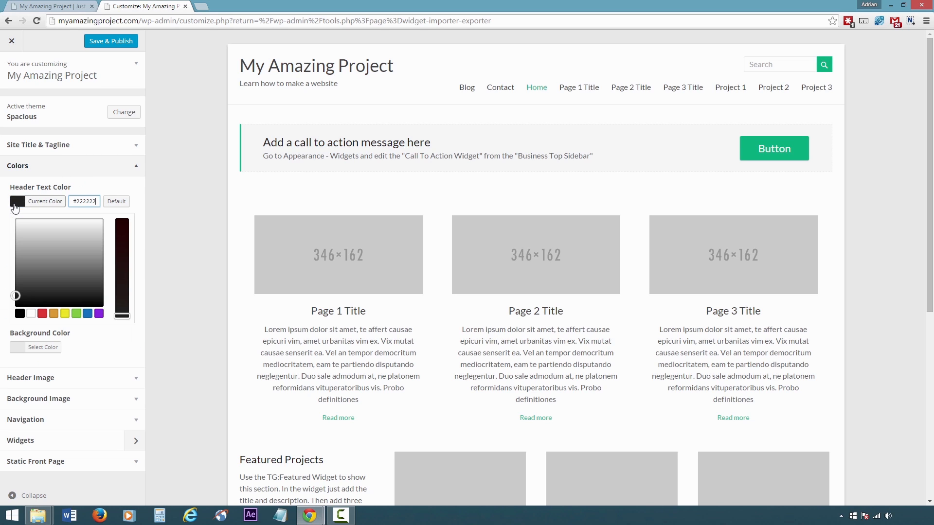
{"action": "left_click", "coordinate": [42, 314]}
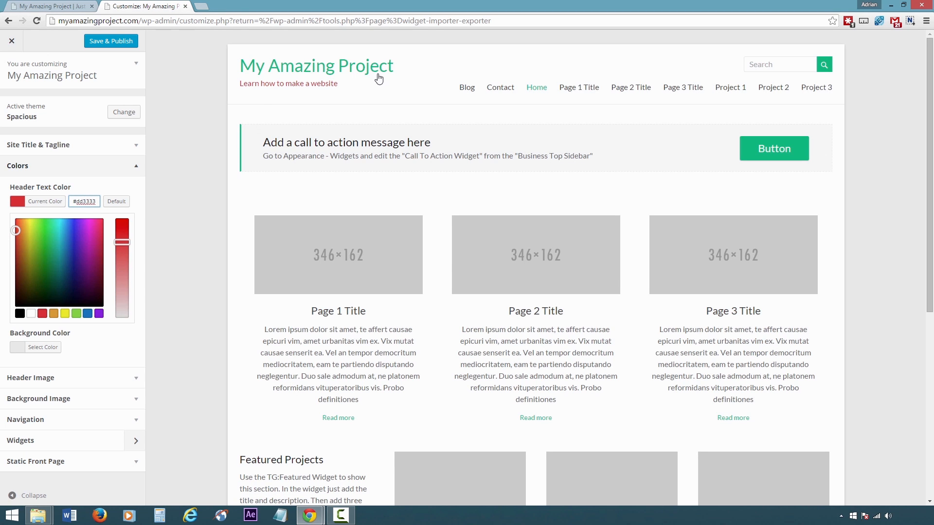
{"action": "double_click", "coordinate": [86, 203]}
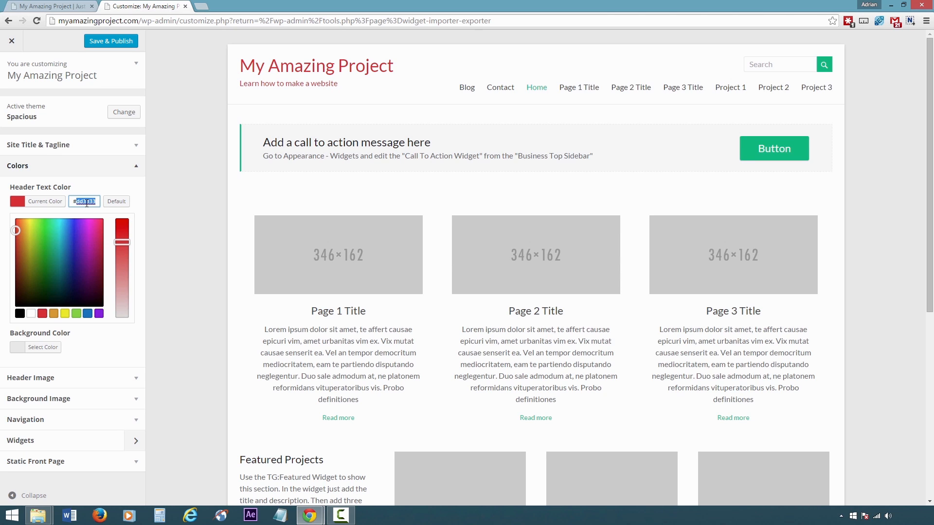
{"action": "type", "text": "565656"}
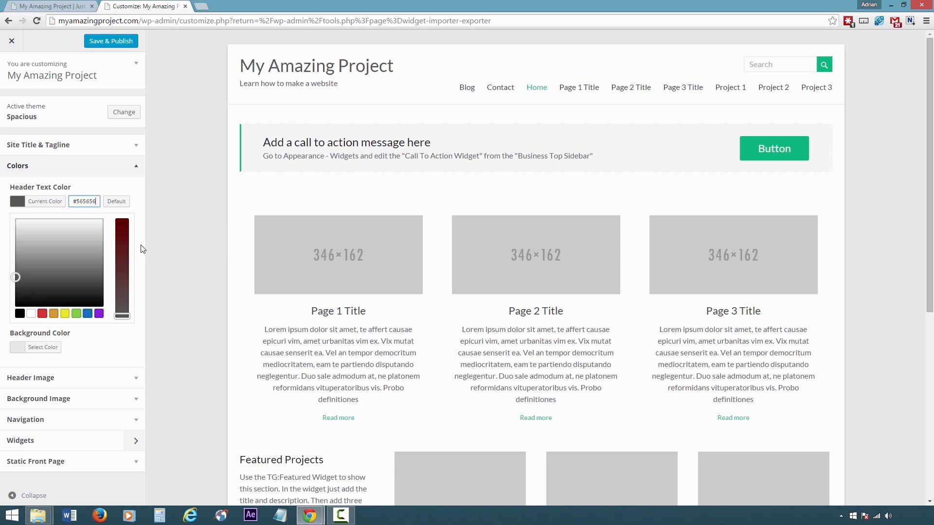
{"action": "left_click", "coordinate": [144, 249]}
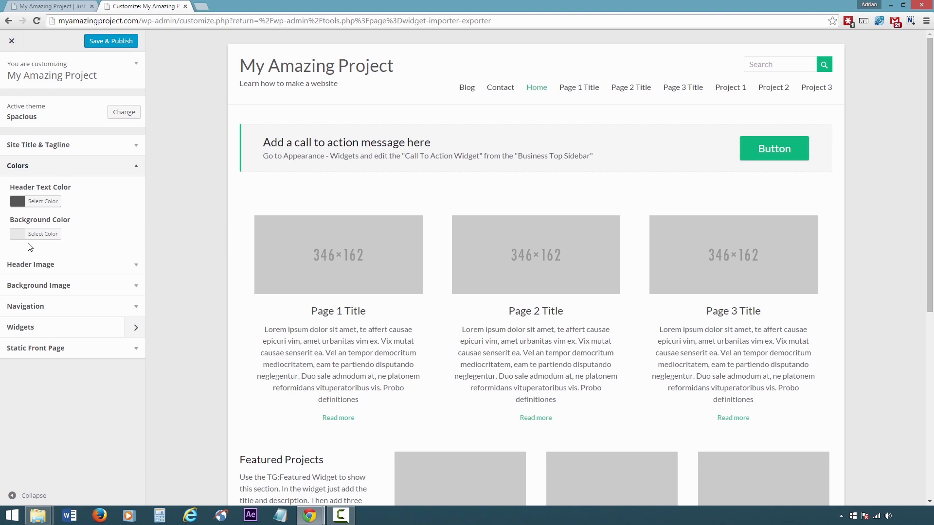
Try the preset blue and green site backgrounds, and set the background color to #3c3c3c
{"action": "left_click", "coordinate": [16, 234]}
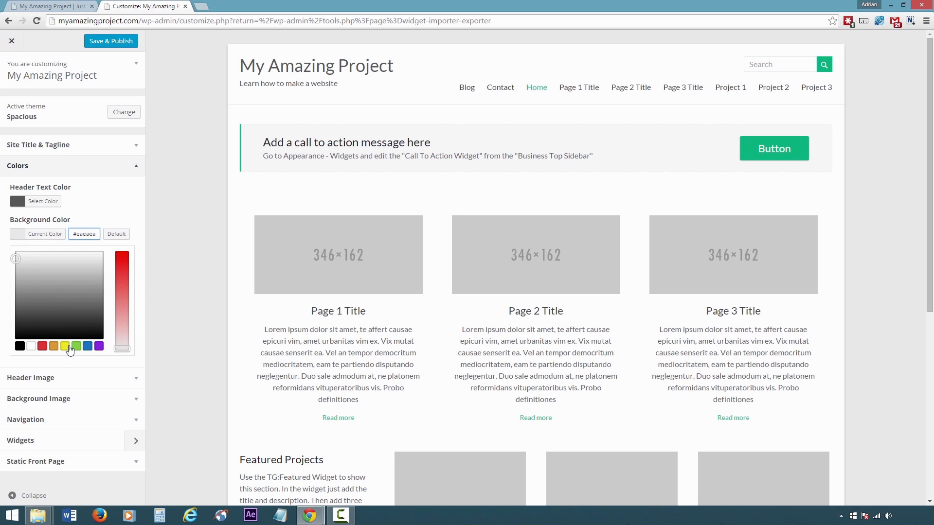
{"action": "left_click", "coordinate": [87, 347]}
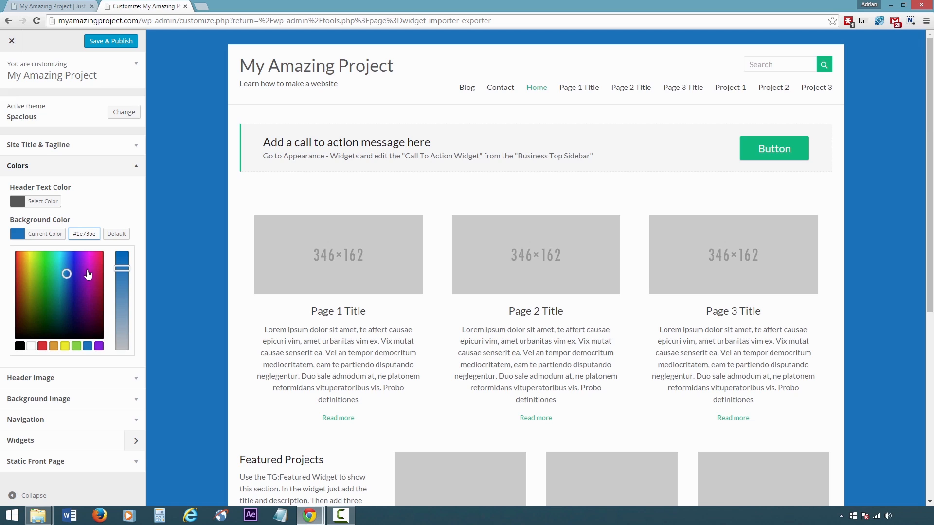
{"action": "left_click", "coordinate": [77, 346]}
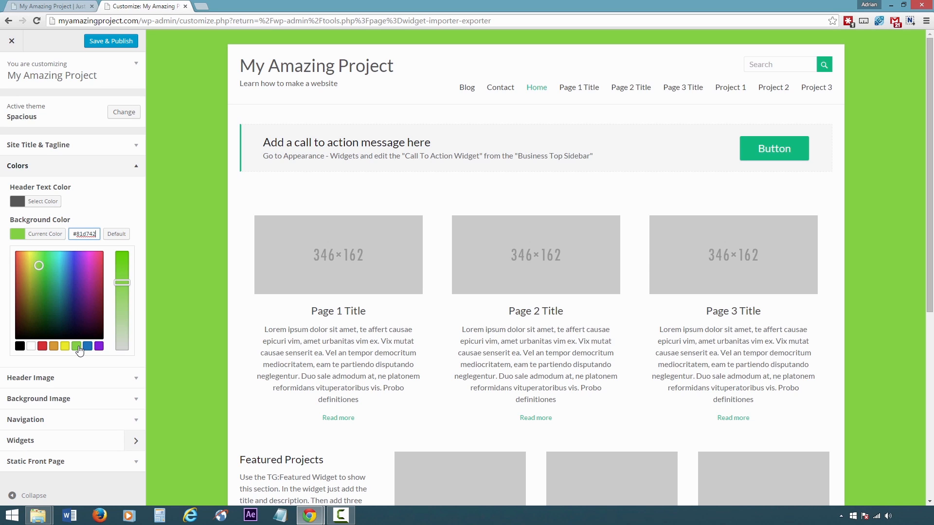
{"action": "double_click", "coordinate": [87, 234]}
{"action": "type", "text": "35"}
{"action": "type", "text": "3c3c3d"}
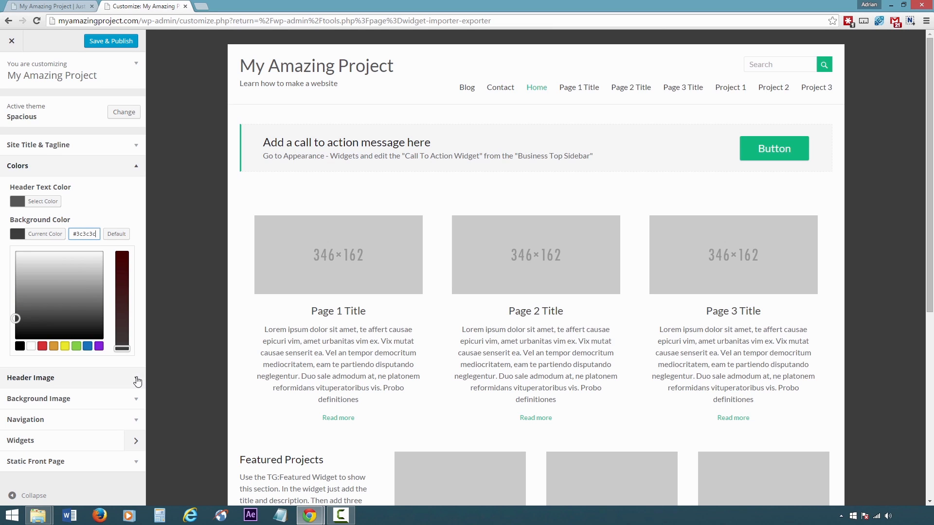
{"action": "left_click", "coordinate": [138, 168]}
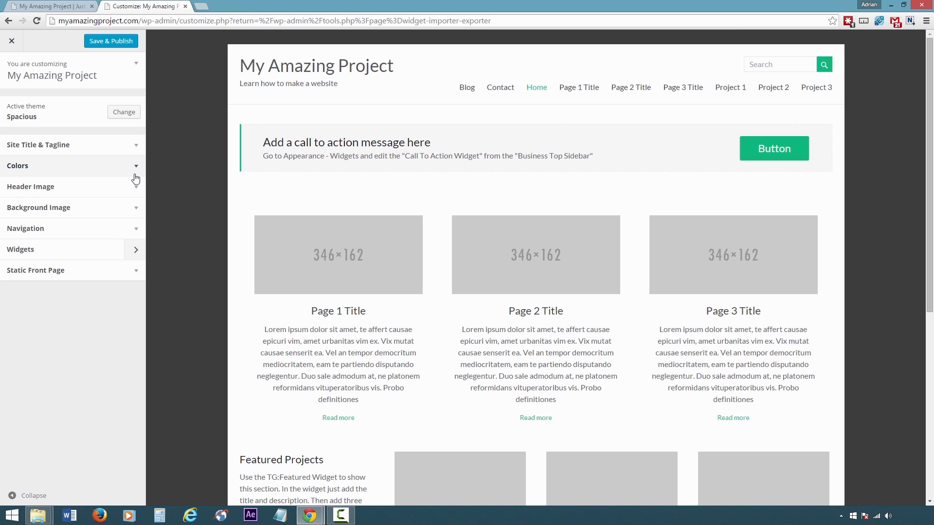
Assign Top Menu as both the primary and footer menu, and publish the customizations before leaving the customizer
{"action": "left_click", "coordinate": [139, 236]}
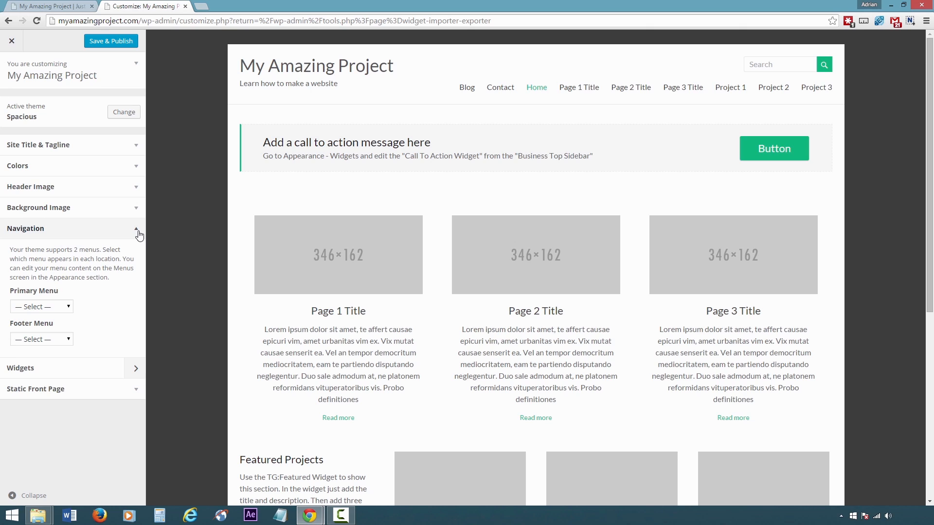
{"action": "left_click", "coordinate": [68, 307]}
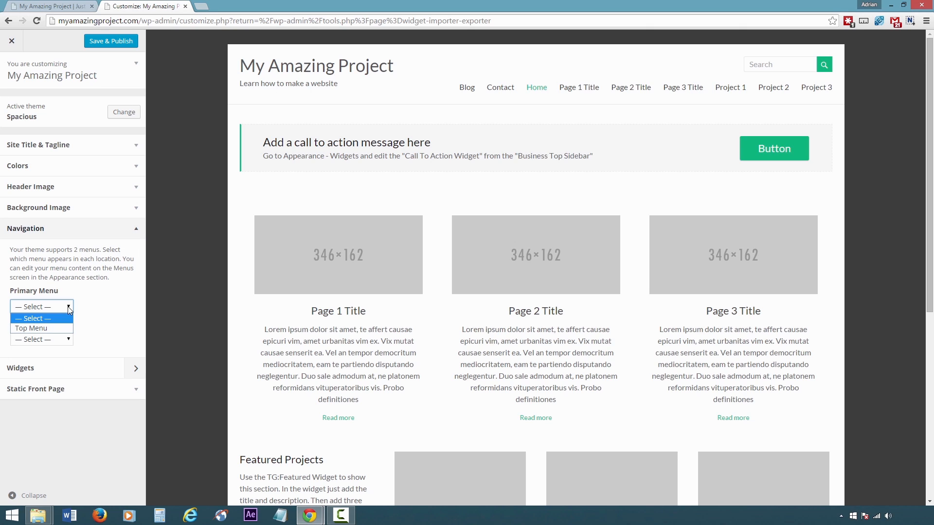
{"action": "left_click", "coordinate": [38, 328]}
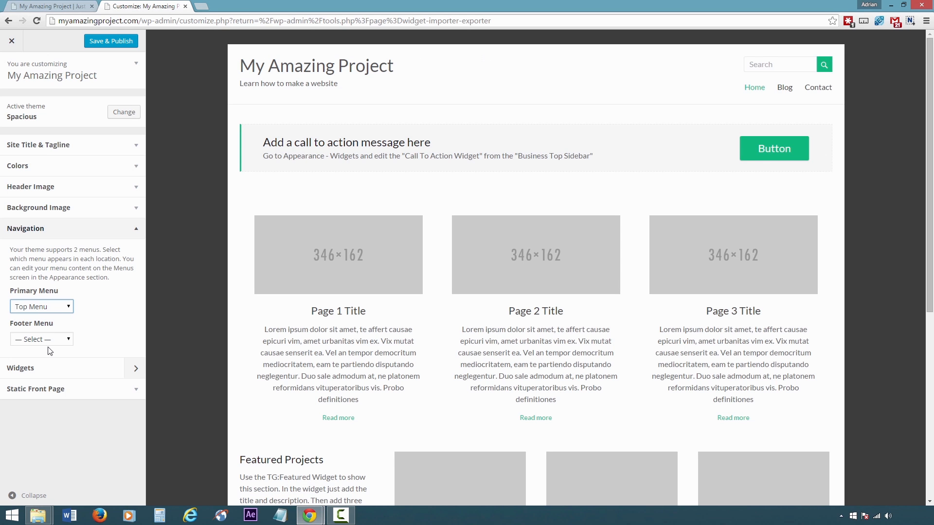
{"action": "left_click", "coordinate": [49, 340]}
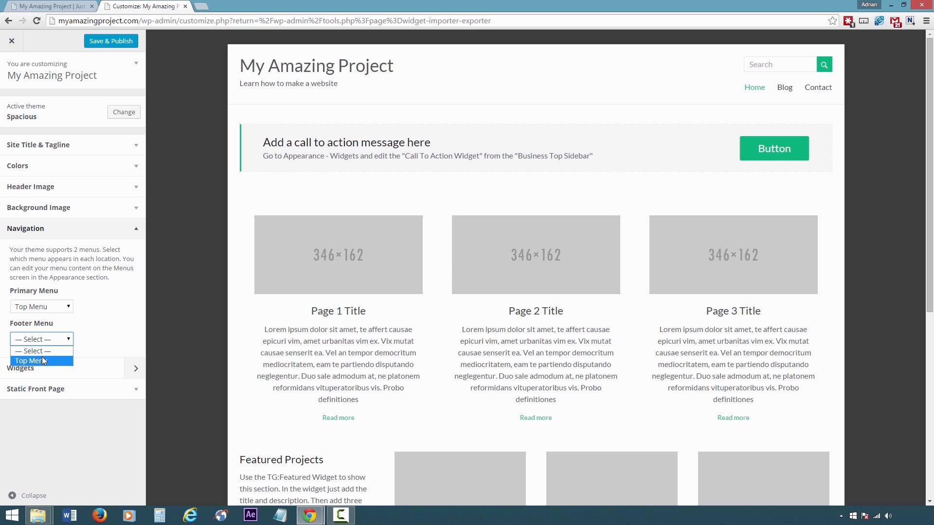
{"action": "left_click", "coordinate": [40, 360]}
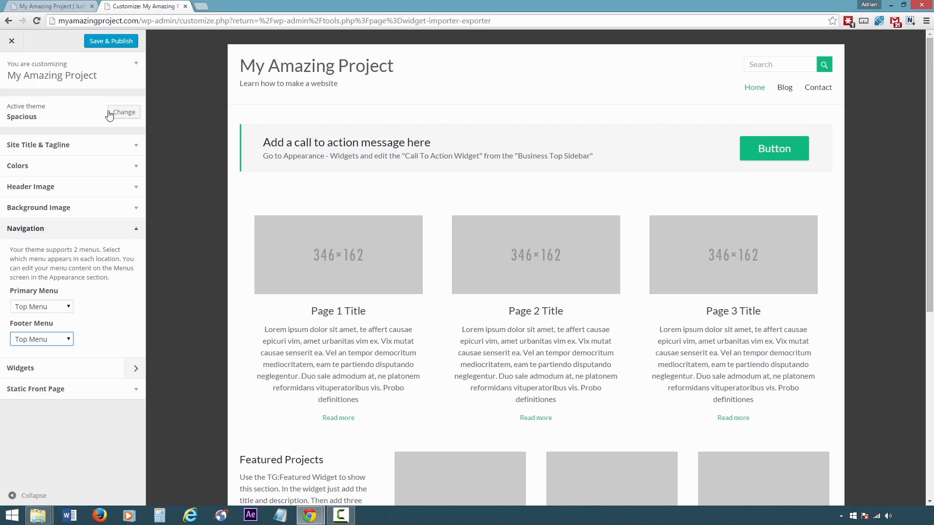
{"action": "left_click", "coordinate": [107, 42]}
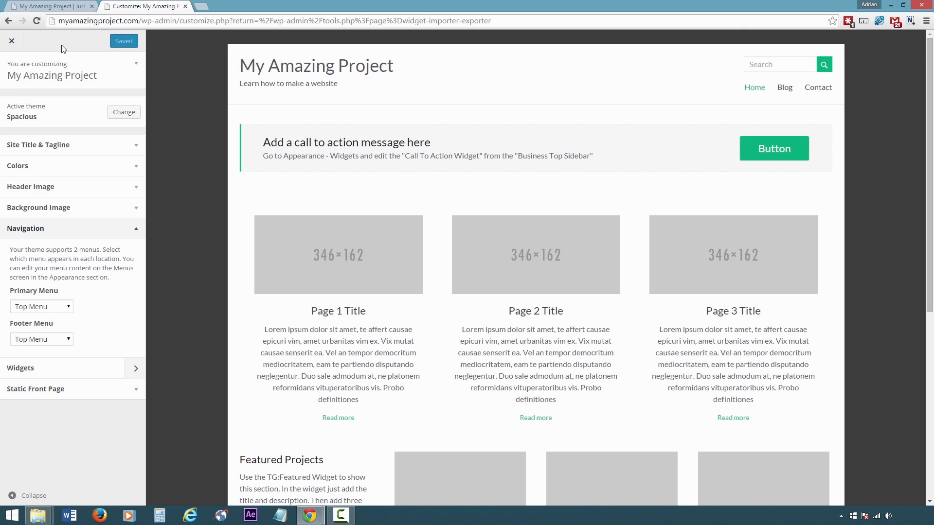
{"action": "left_click", "coordinate": [14, 46]}
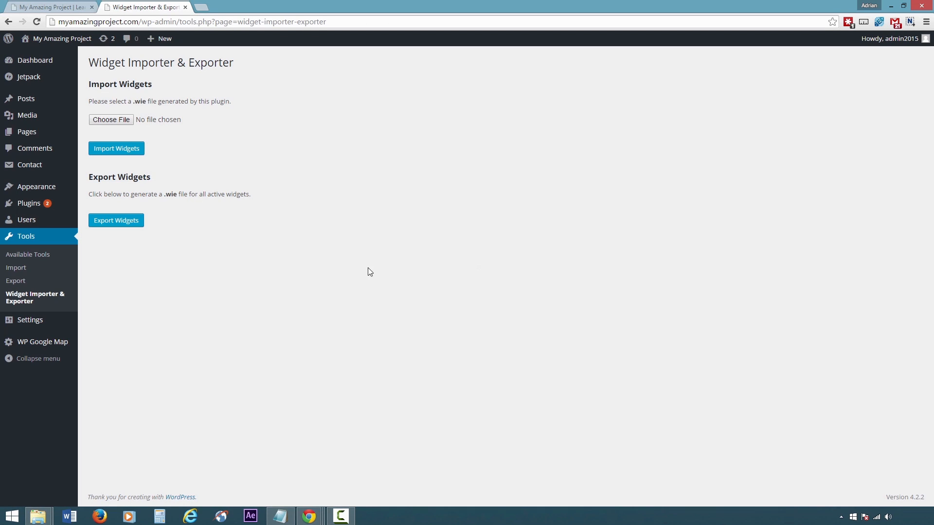
Set spacious-logo4.png from the media library as the header logo, show both logo and text, and save the theme options
{"action": "mouse_move", "coordinate": [75, 189]}
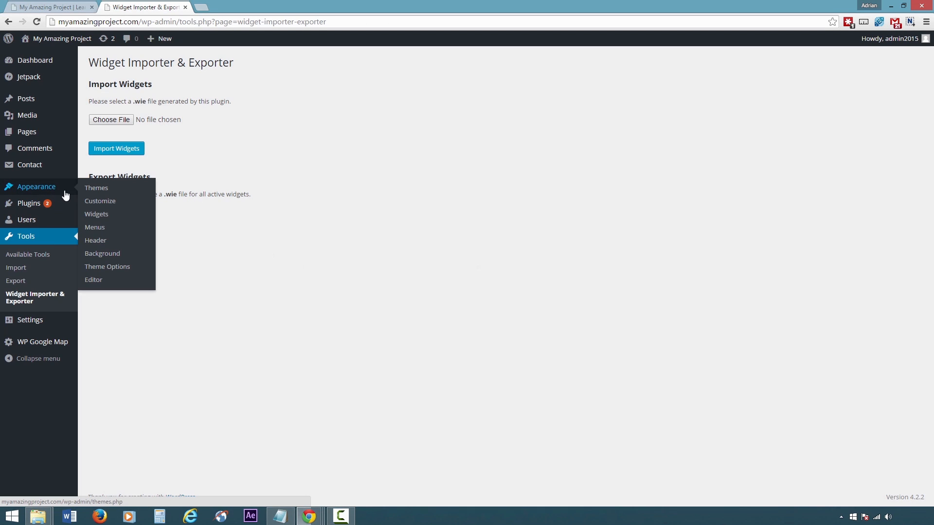
{"action": "left_click", "coordinate": [110, 268]}
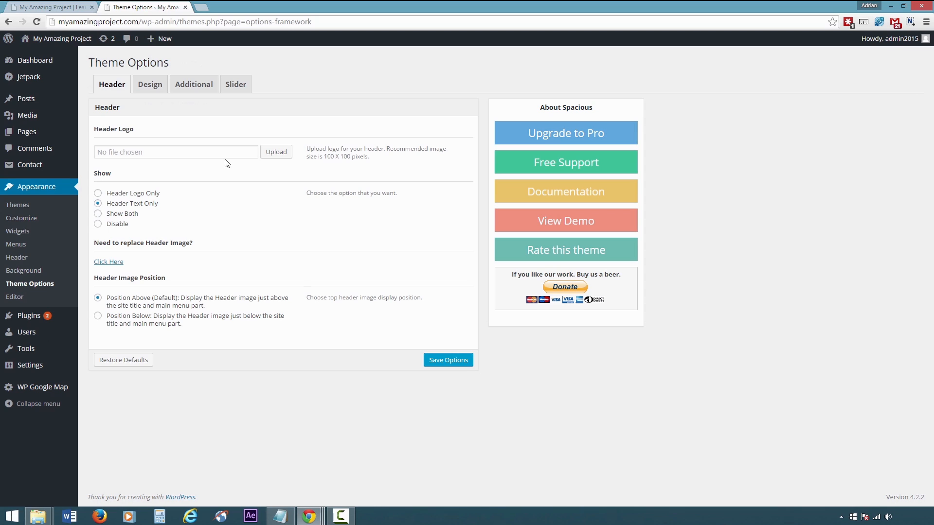
{"action": "left_click", "coordinate": [274, 153]}
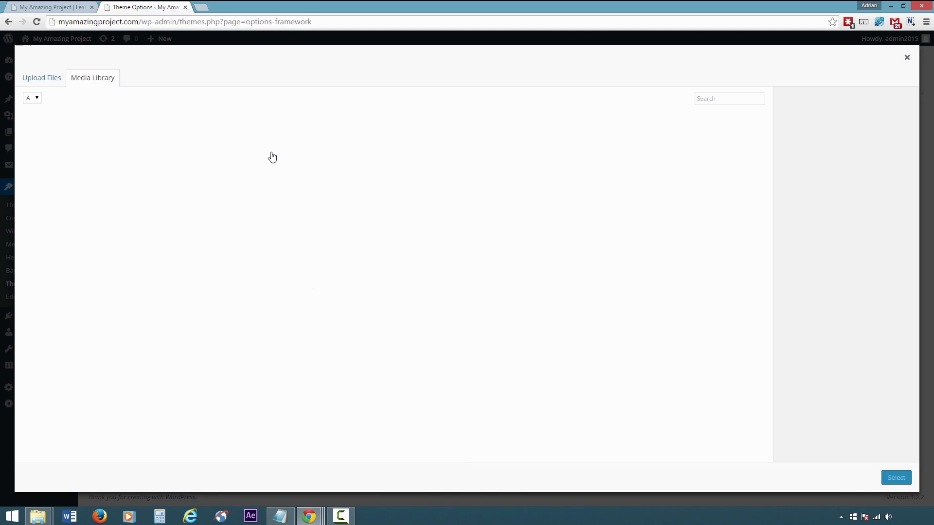
{"action": "left_click", "coordinate": [50, 80]}
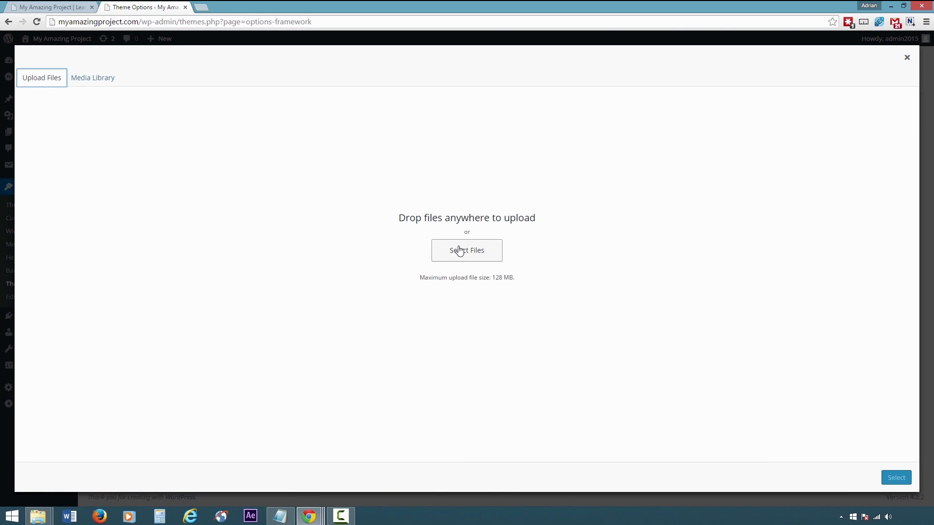
{"action": "left_click", "coordinate": [99, 81]}
{"action": "left_click", "coordinate": [445, 163]}
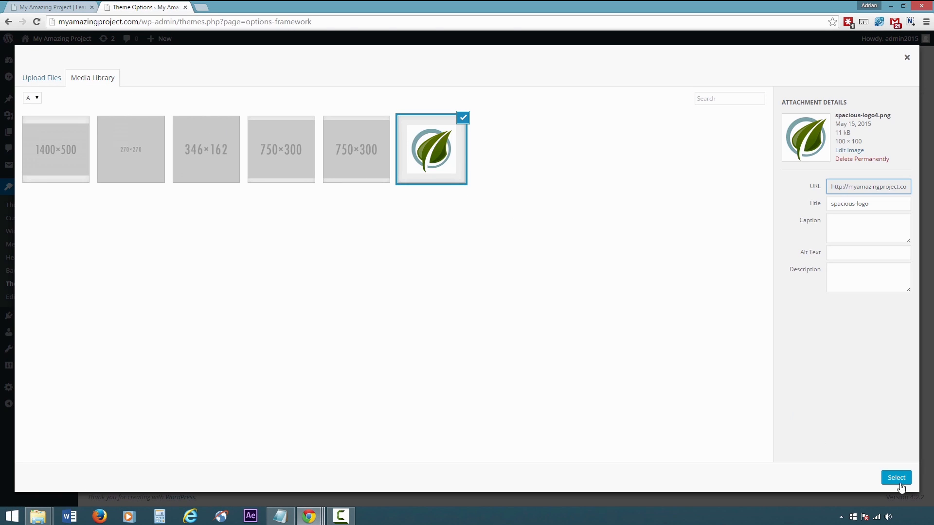
{"action": "left_click", "coordinate": [896, 478]}
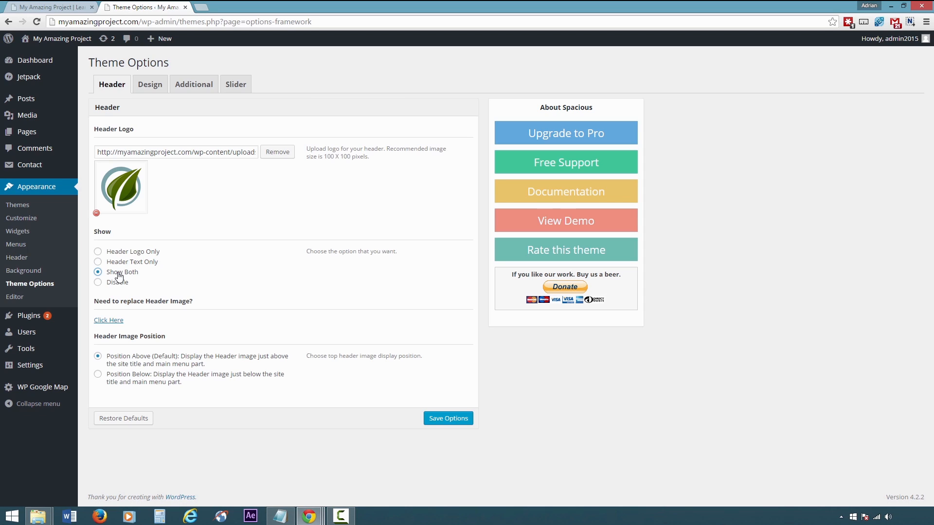
{"action": "left_click", "coordinate": [457, 420]}
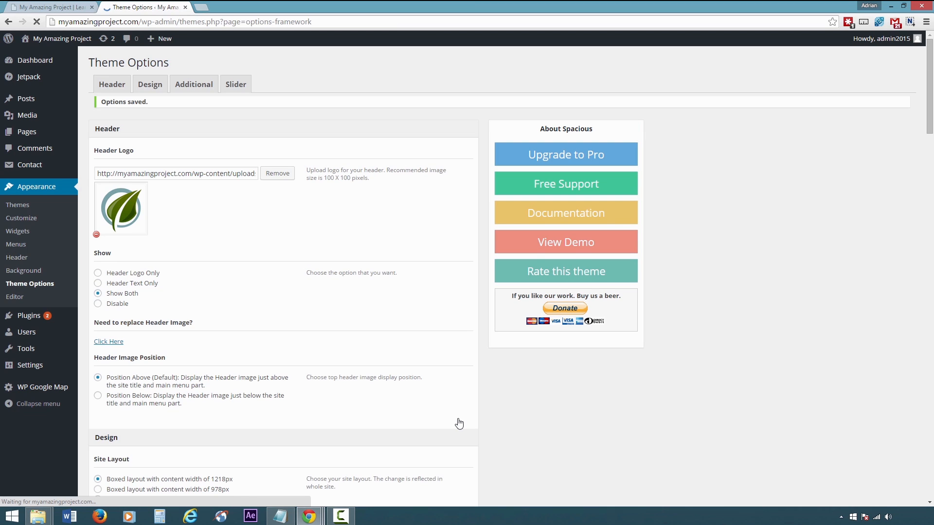
Reload the website's front page to check the logo in its header
{"action": "left_click", "coordinate": [55, 7]}
{"action": "right_click", "coordinate": [52, 96]}
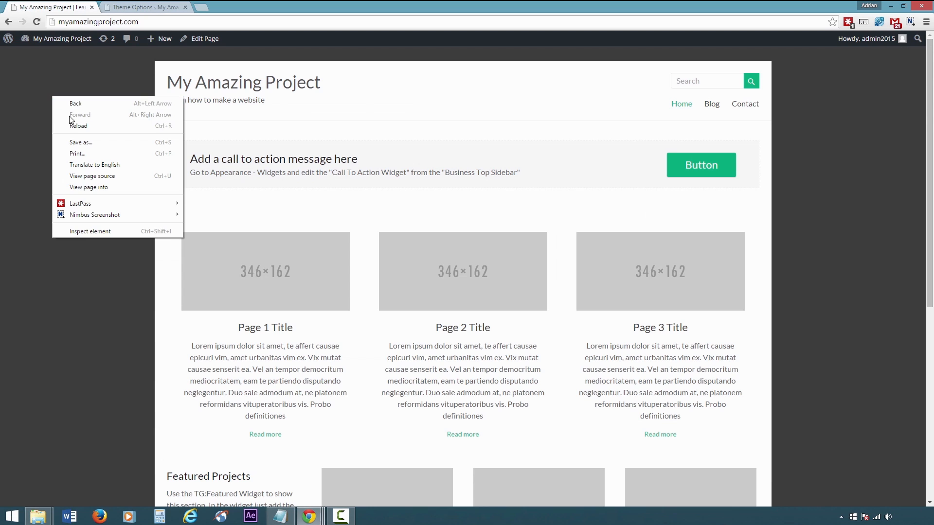
{"action": "left_click", "coordinate": [75, 126]}
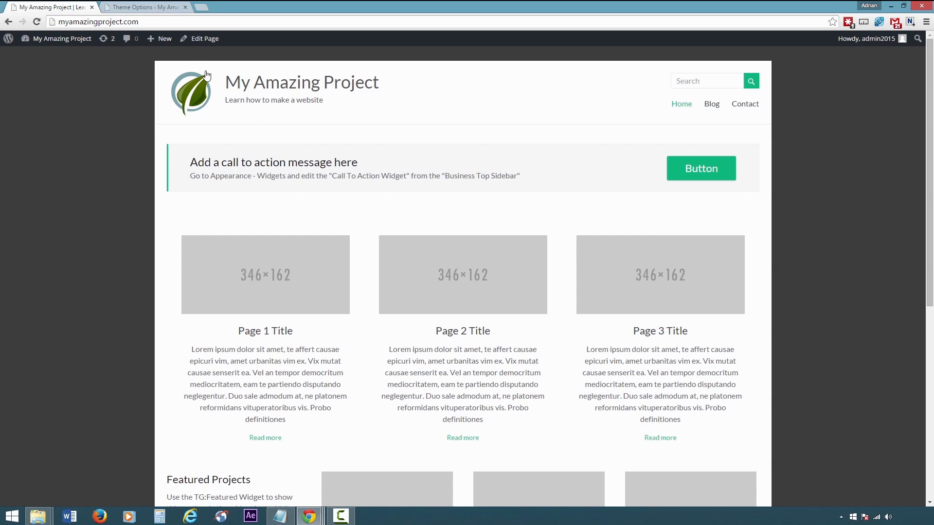
Activate the slider in the theme options, and upload the restaurant-slider image as the first slide's image
{"action": "left_click", "coordinate": [150, 7]}
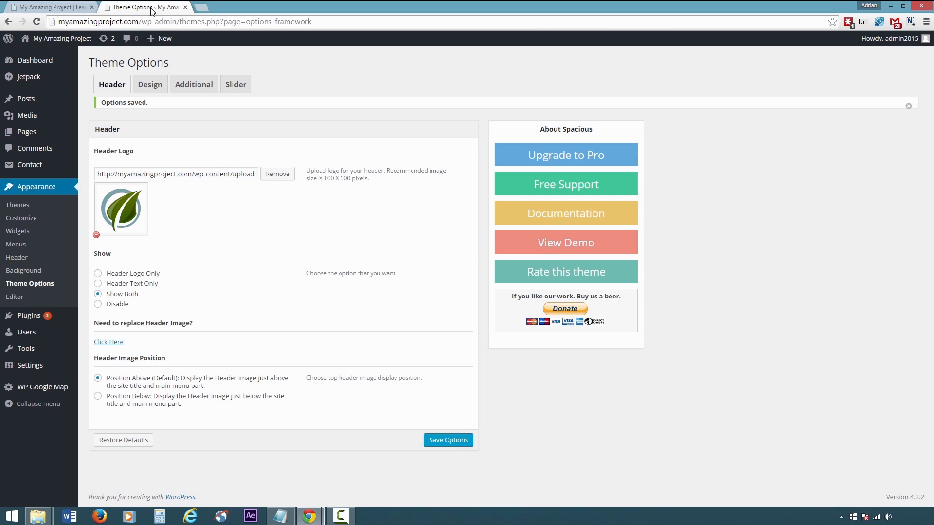
{"action": "left_click", "coordinate": [245, 88]}
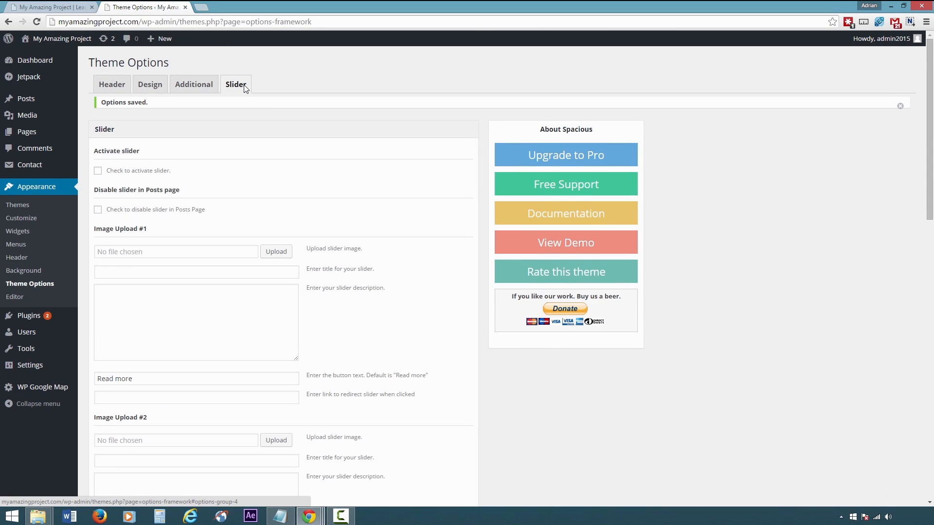
{"action": "left_click", "coordinate": [157, 176]}
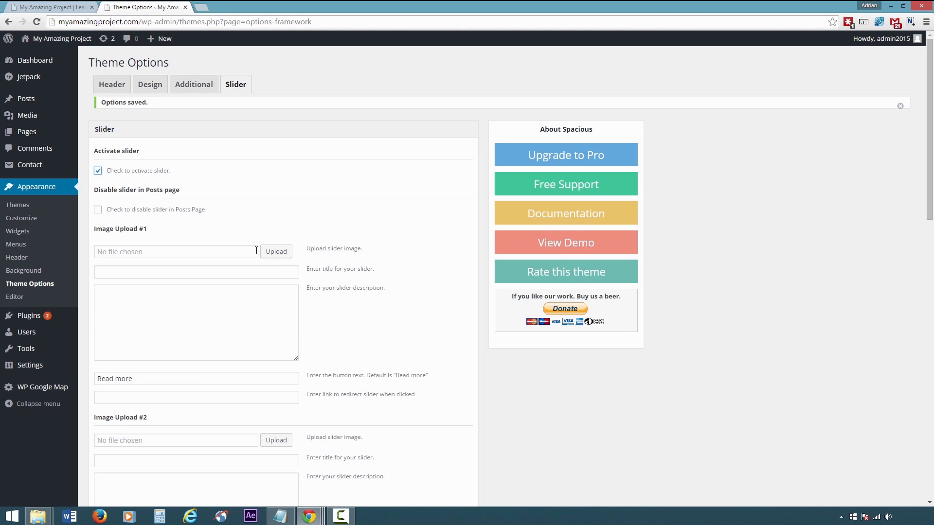
{"action": "left_click", "coordinate": [284, 254]}
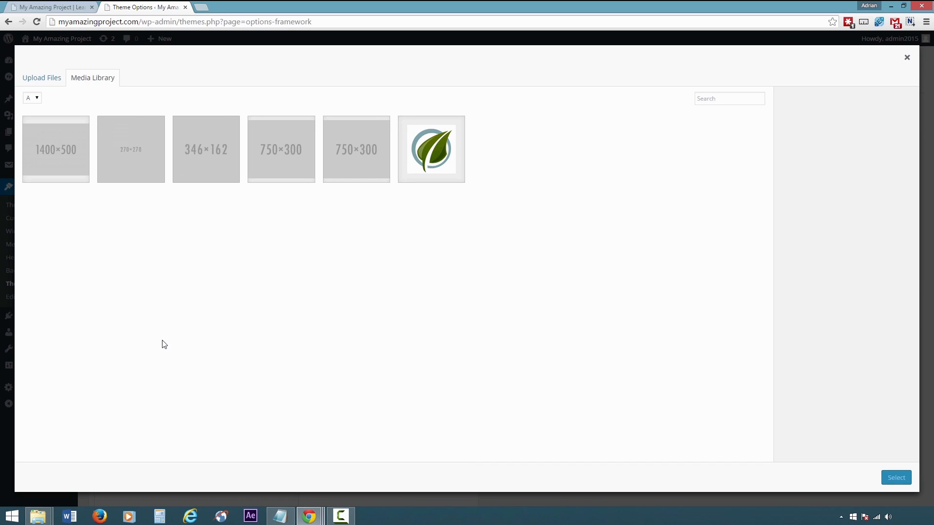
{"action": "left_click", "coordinate": [63, 162]}
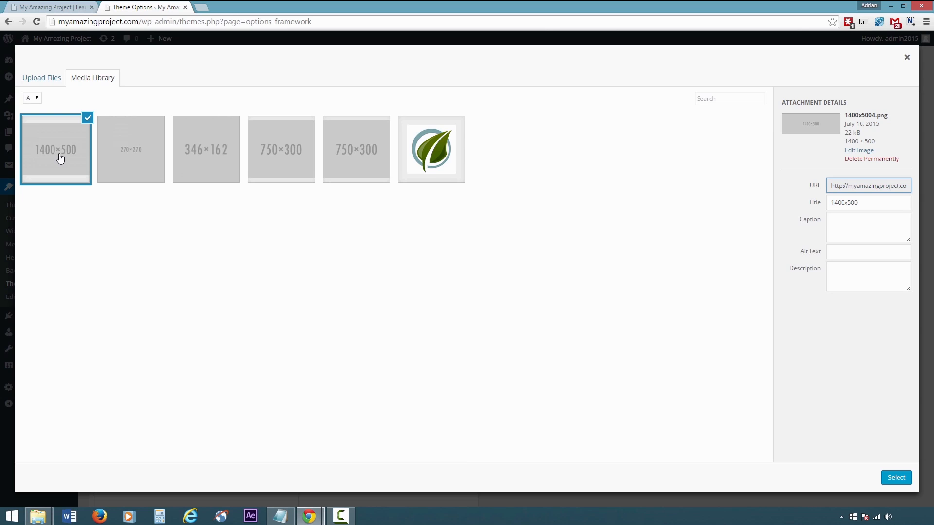
{"action": "left_click", "coordinate": [43, 85]}
{"action": "left_click", "coordinate": [472, 253]}
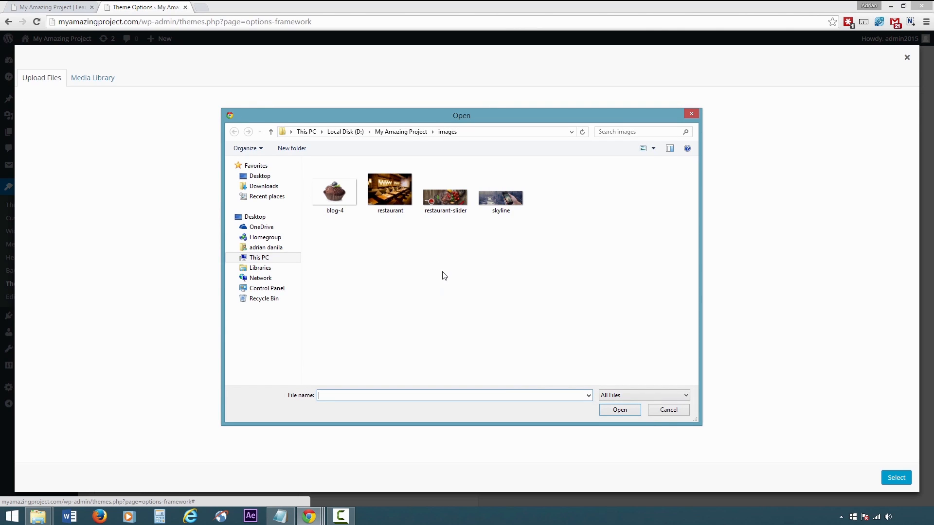
{"action": "left_click", "coordinate": [444, 194]}
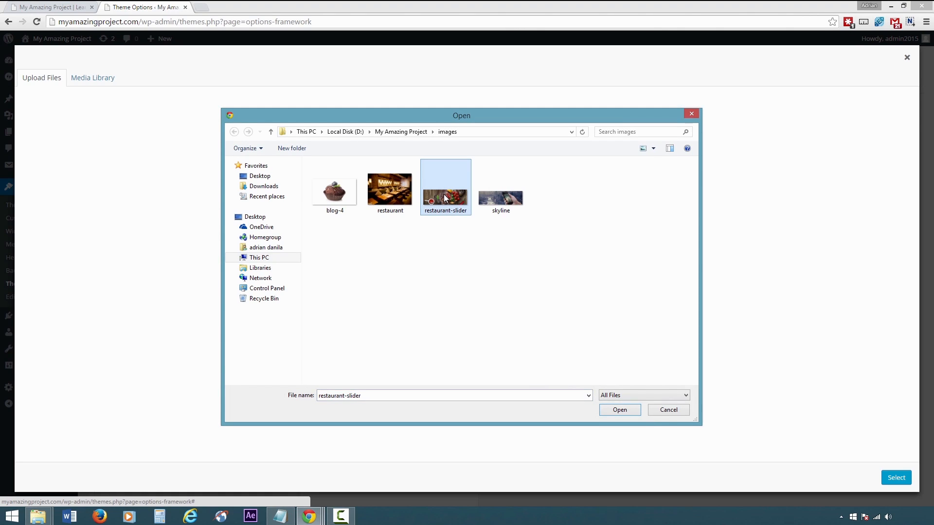
{"action": "double_click", "coordinate": [443, 194]}
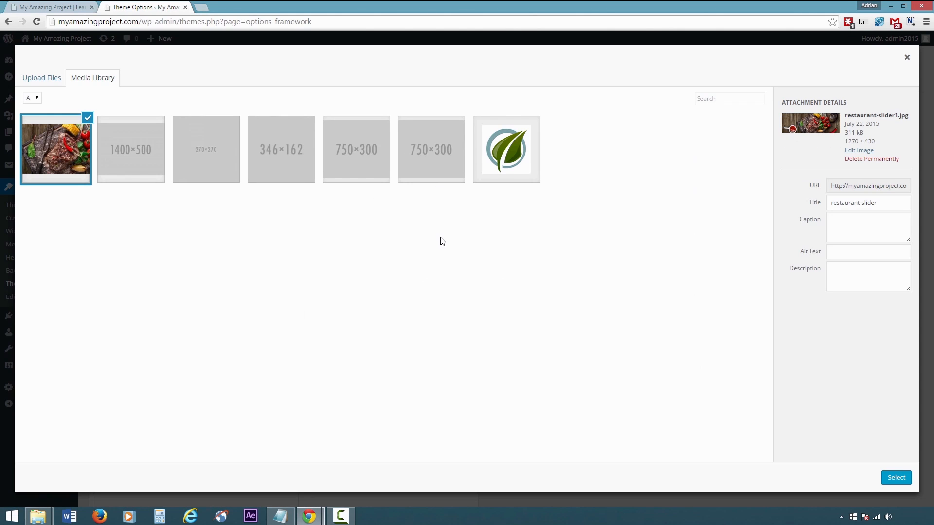
{"action": "left_click", "coordinate": [889, 479]}
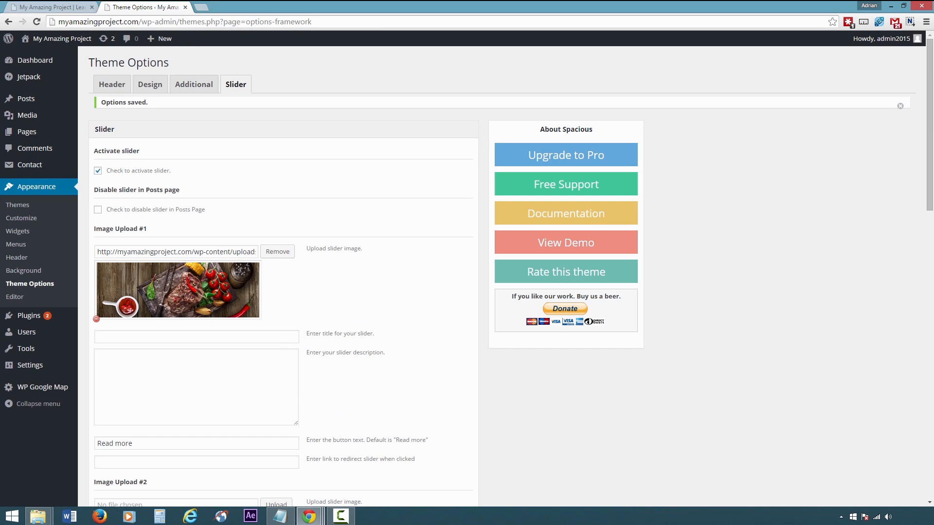
Title the first slide "Authentic, Organic Food" and fill its description with the sample text beginning "Chocolate bar caramels fruitcake icing."
{"action": "key", "text": "alt+Tab"}
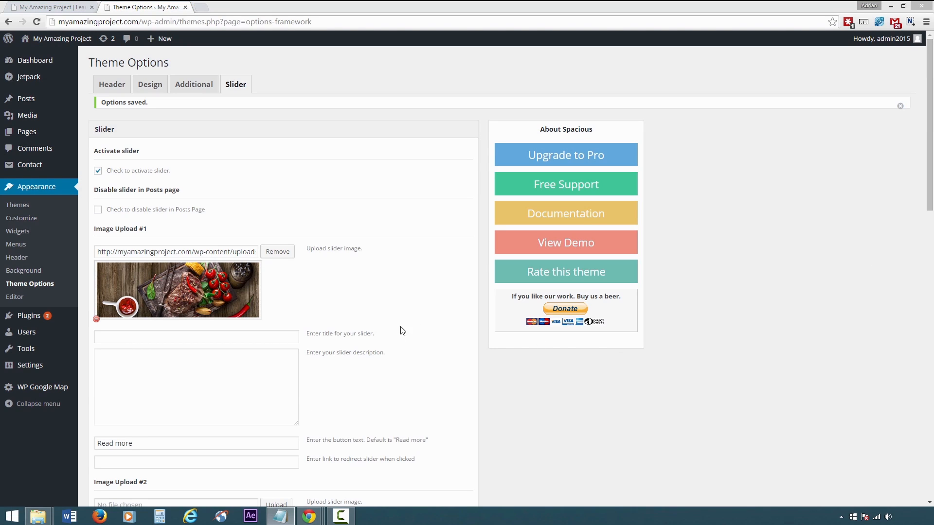
{"action": "left_click", "coordinate": [260, 335]}
{"action": "type", "text": "Authentic, Organic Food"}
{"action": "key", "text": "alt+Tab"}
{"action": "left_click", "coordinate": [272, 398]}
{"action": "type", "text": "Chocolate bar caramels fruitcake icing. Jujubes gingerbread marzipan applicake sweet lemon drops. Marshmallow cupcake bear claw oat cake candy marzipan. Cookie souffle bear claw. Macaroon tiramisu fruitcake tiramisu."}
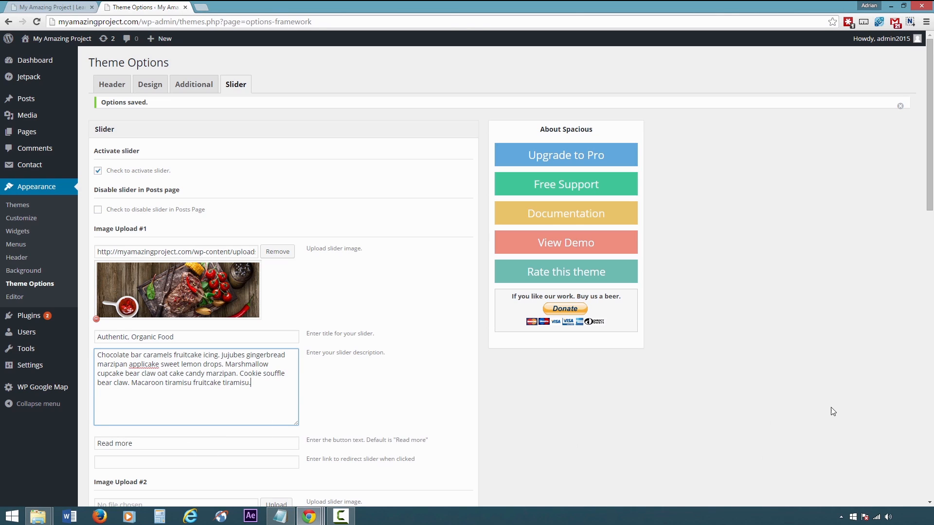
Change the first slide's button text to "View Details" and save the slider options
{"action": "key", "text": "alt+Tab"}
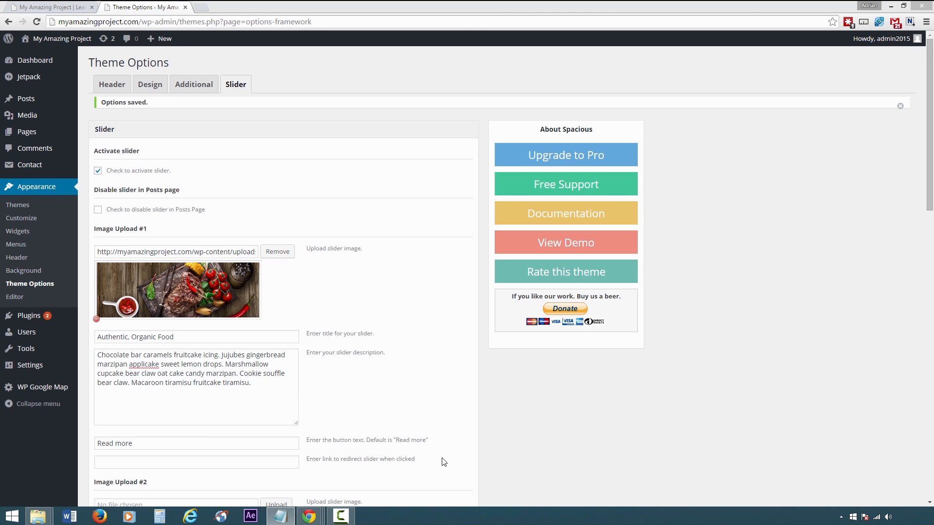
{"action": "triple_click", "coordinate": [100, 440]}
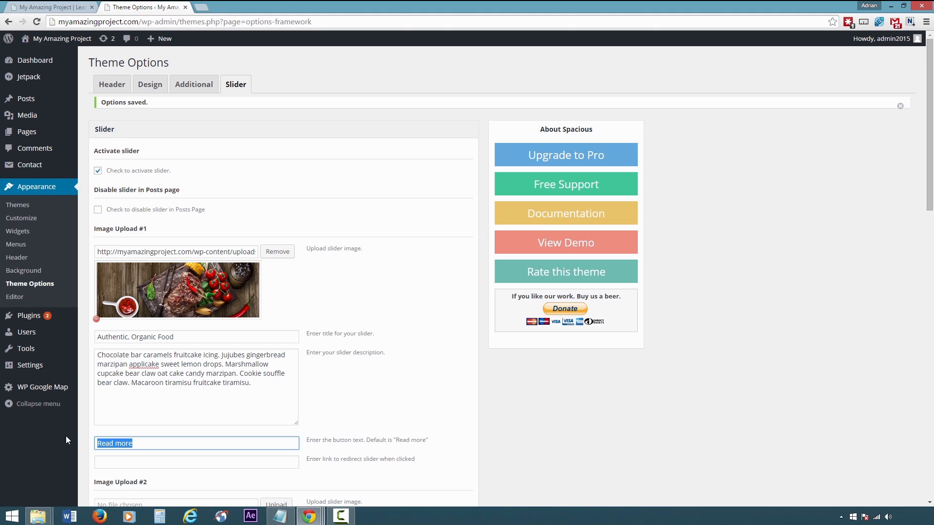
{"action": "type", "text": "View Details"}
{"action": "scroll", "coordinate": [245, 444], "scroll_direction": "down", "scroll_amount": 1}
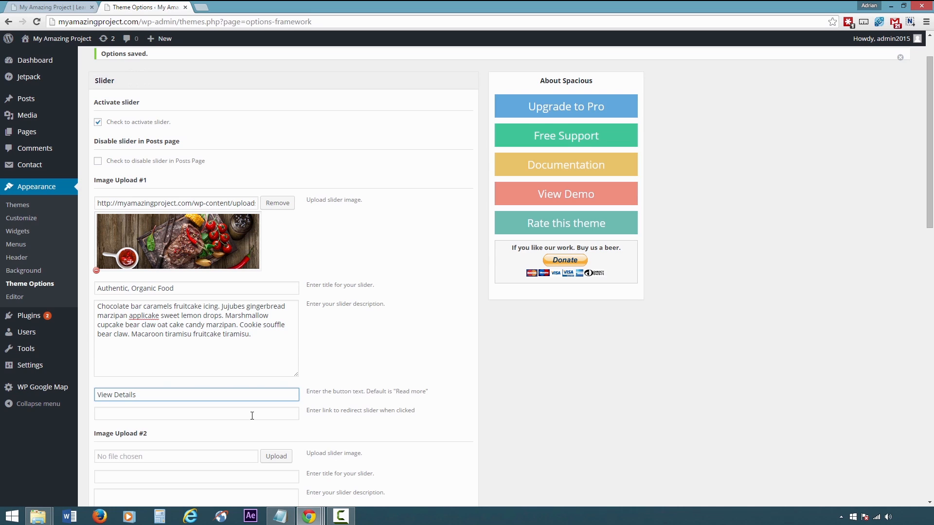
{"action": "scroll", "coordinate": [252, 416], "scroll_direction": "up", "scroll_amount": 1}
{"action": "scroll", "coordinate": [260, 413], "scroll_direction": "down", "scroll_amount": 5}
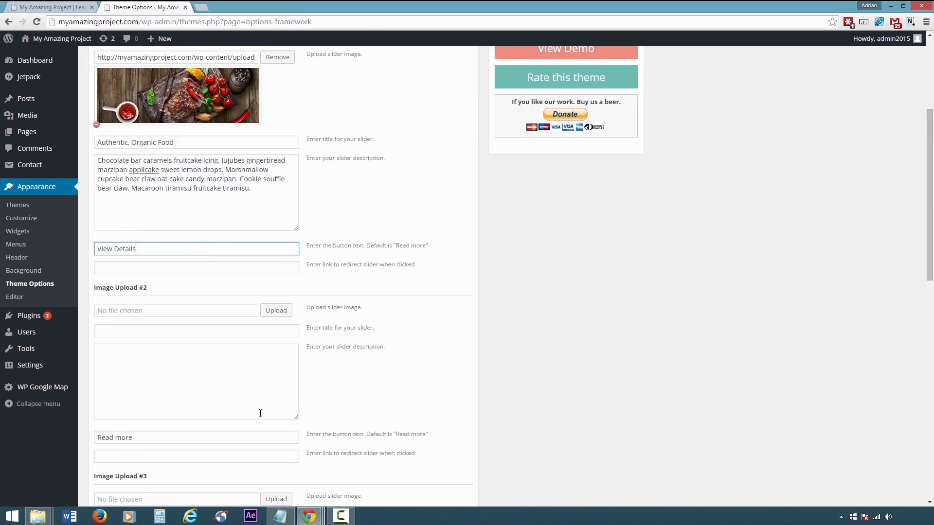
{"action": "scroll", "coordinate": [260, 417], "scroll_direction": "up", "scroll_amount": 3}
{"action": "scroll", "coordinate": [261, 415], "scroll_direction": "down", "scroll_amount": 1}
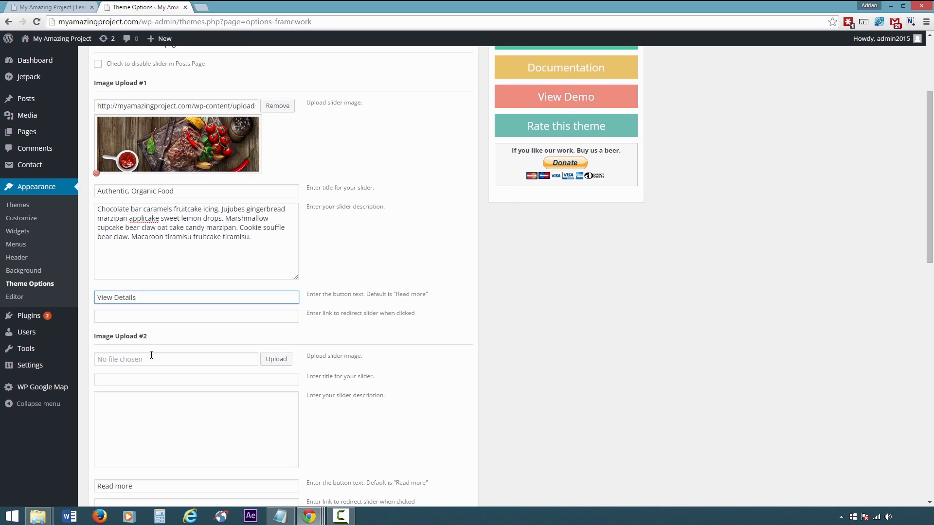
{"action": "scroll", "coordinate": [151, 355], "scroll_direction": "down", "scroll_amount": 3}
{"action": "scroll", "coordinate": [181, 264], "scroll_direction": "down", "scroll_amount": 3}
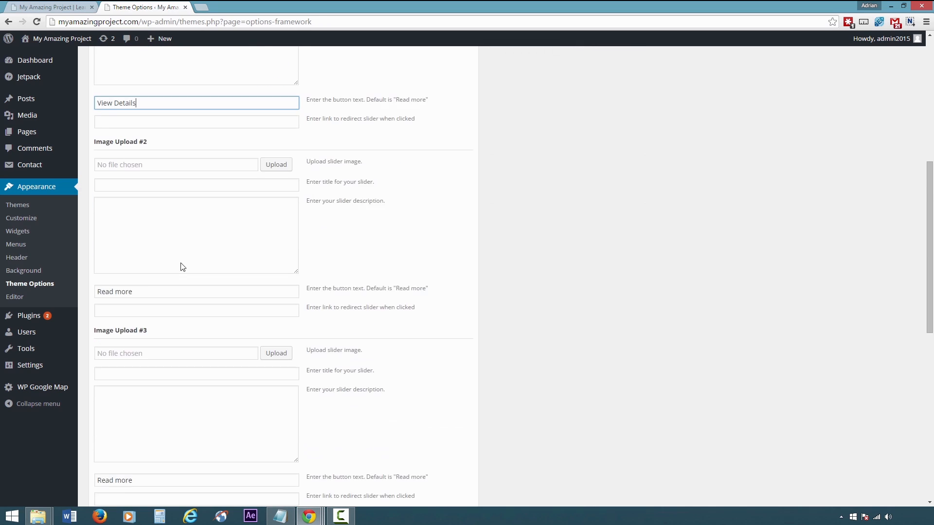
{"action": "scroll", "coordinate": [198, 302], "scroll_direction": "down", "scroll_amount": 7}
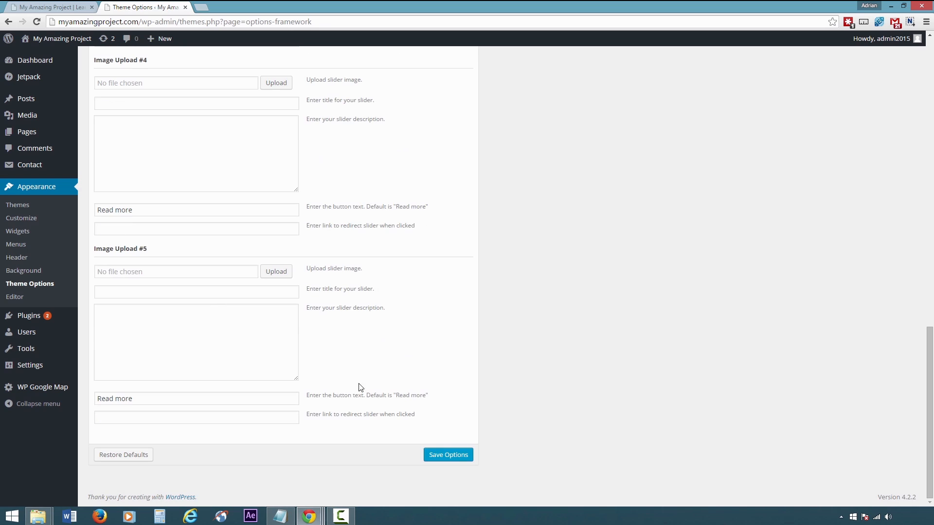
{"action": "left_click", "coordinate": [447, 455]}
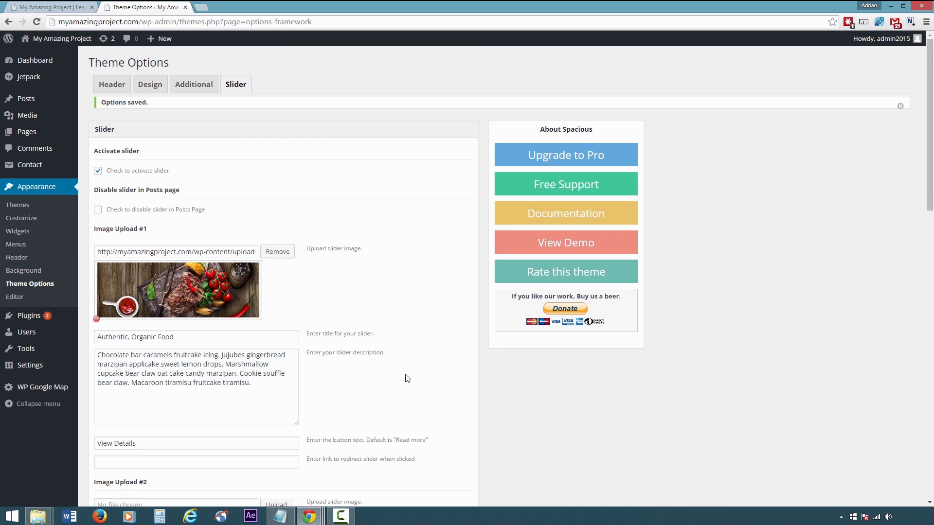
Reload the website's front page to check the image slider below the header
{"action": "left_click", "coordinate": [73, 9]}
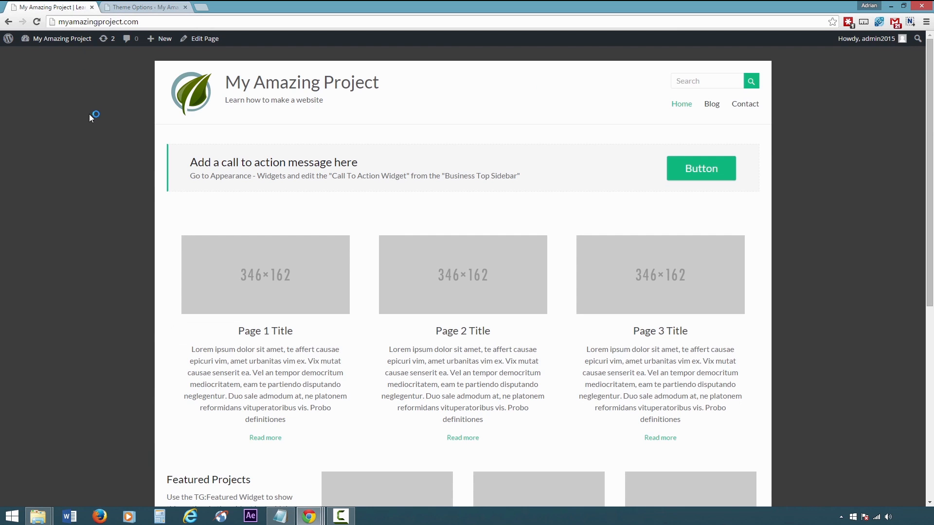
{"action": "right_click", "coordinate": [77, 134]}
{"action": "left_click", "coordinate": [92, 164]}
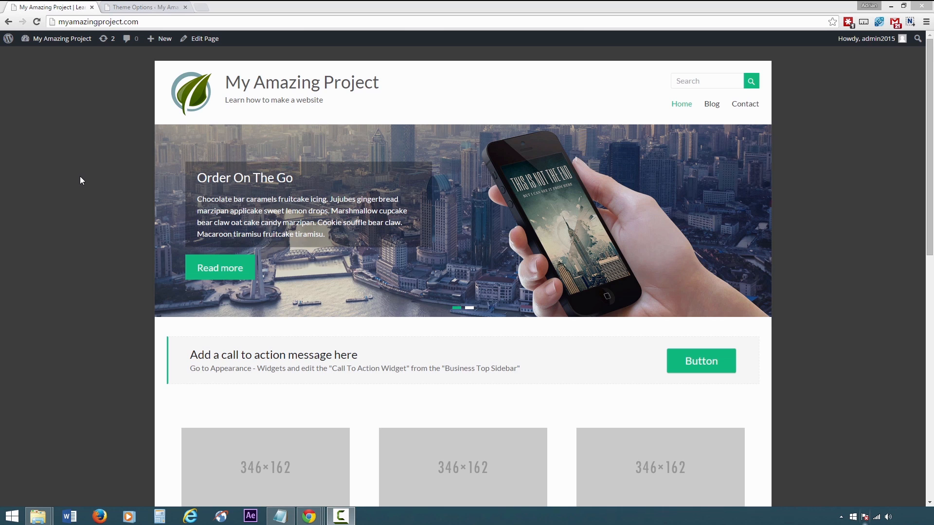
Set the primary color in the theme's design options to #2c8dbe and save the options
{"action": "left_click", "coordinate": [130, 8]}
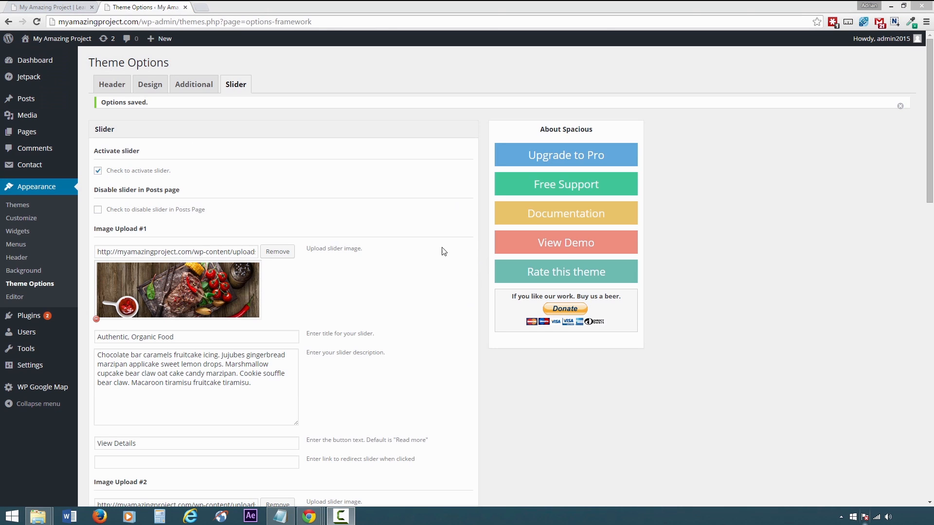
{"action": "left_click", "coordinate": [149, 87]}
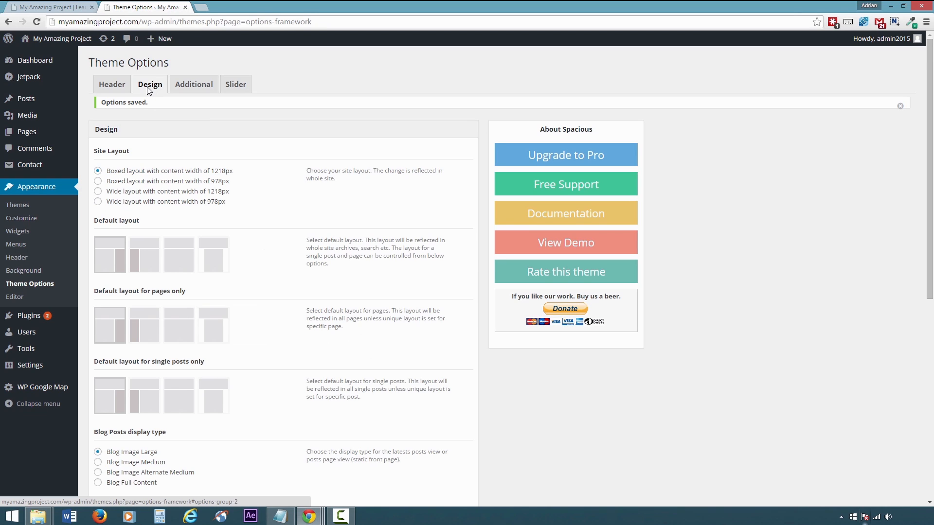
{"action": "scroll", "coordinate": [156, 121], "scroll_direction": "down", "scroll_amount": 6}
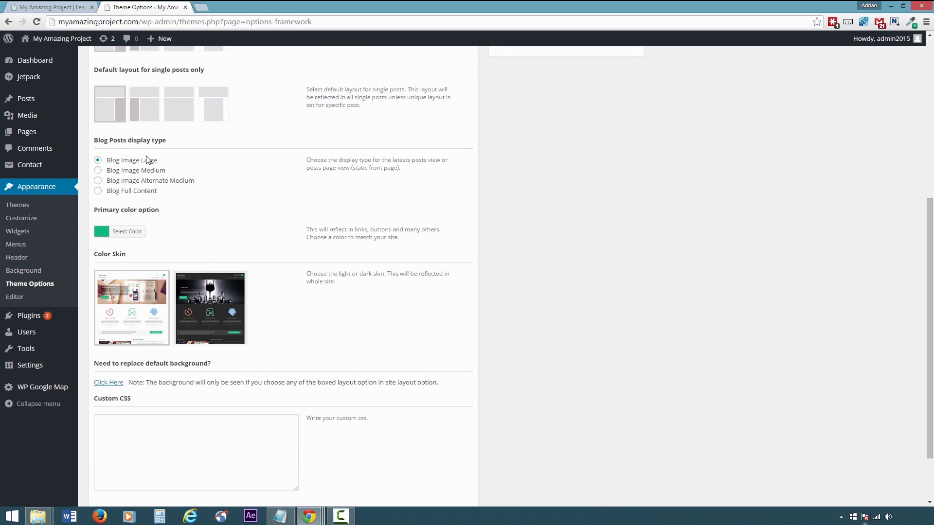
{"action": "left_click", "coordinate": [101, 234]}
{"action": "left_click", "coordinate": [102, 263]}
{"action": "left_click_drag", "start_coordinate": [102, 264], "coordinate": [102, 263]}
{"action": "double_click", "coordinate": [177, 231]}
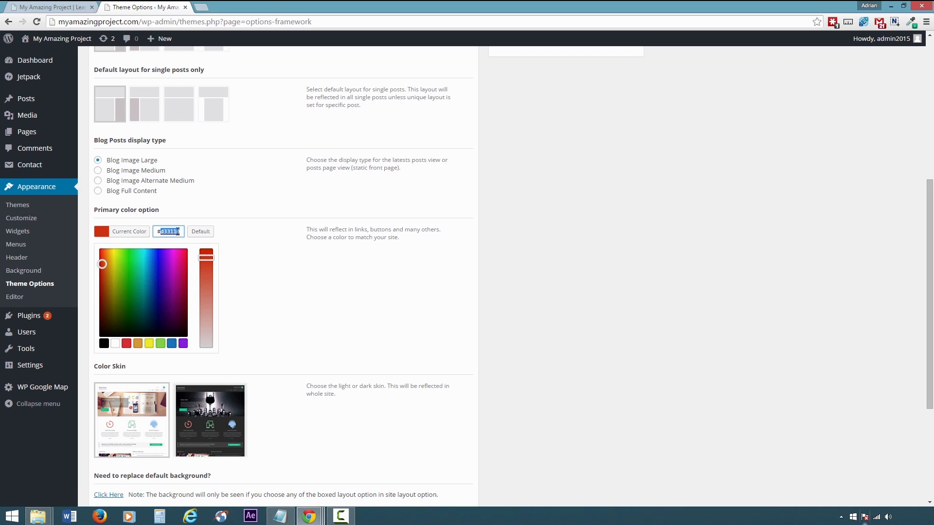
{"action": "type", "text": "2c8"}
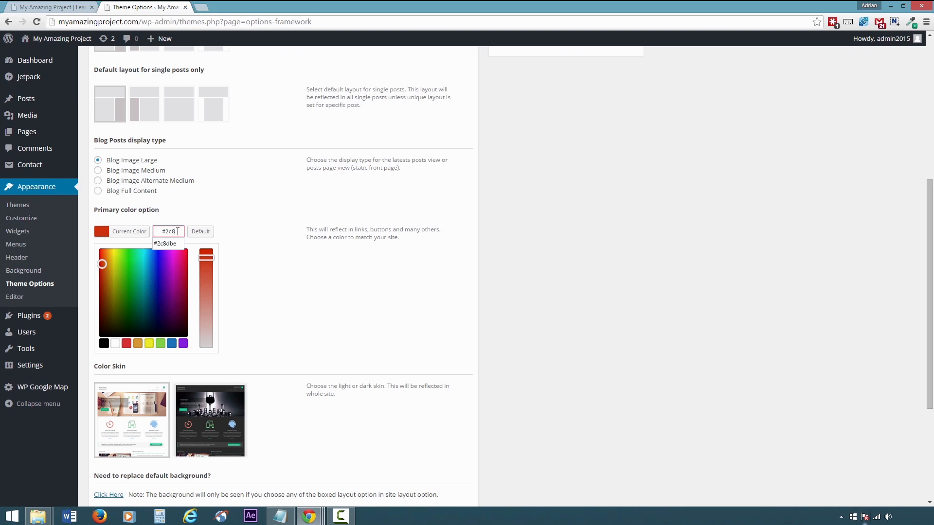
{"action": "type", "text": "dbe"}
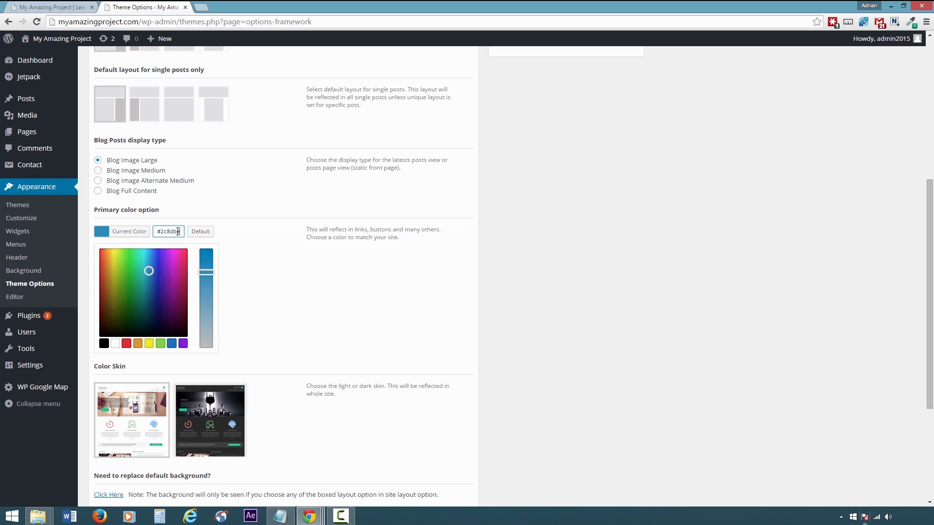
{"action": "left_click", "coordinate": [233, 264]}
{"action": "scroll", "coordinate": [234, 264], "scroll_direction": "down", "scroll_amount": 2}
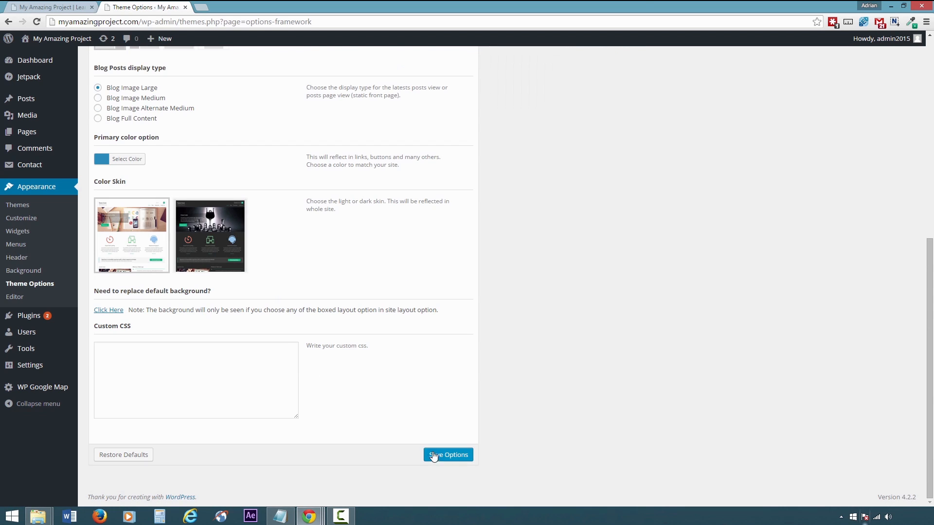
{"action": "left_click", "coordinate": [434, 456]}
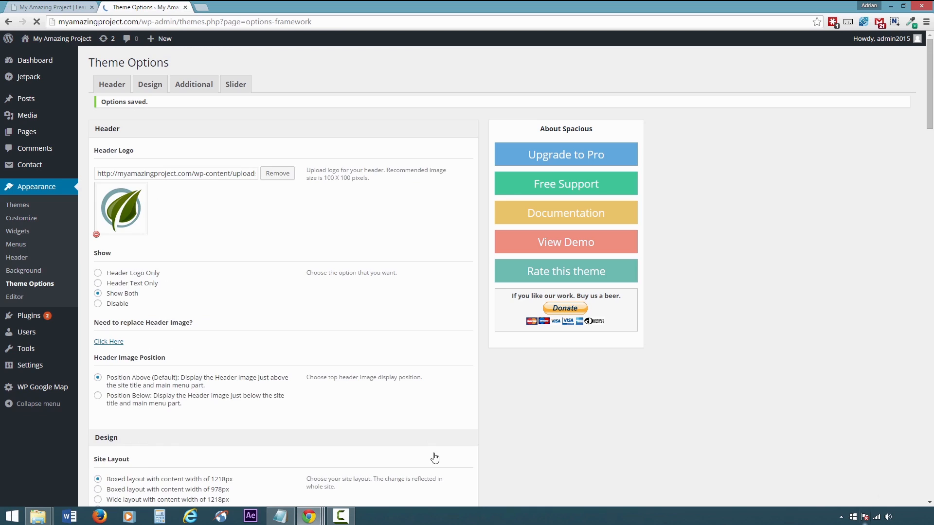
Reload the website's front page and review the new color from the slider down to the footer widgets
{"action": "left_click", "coordinate": [51, 7]}
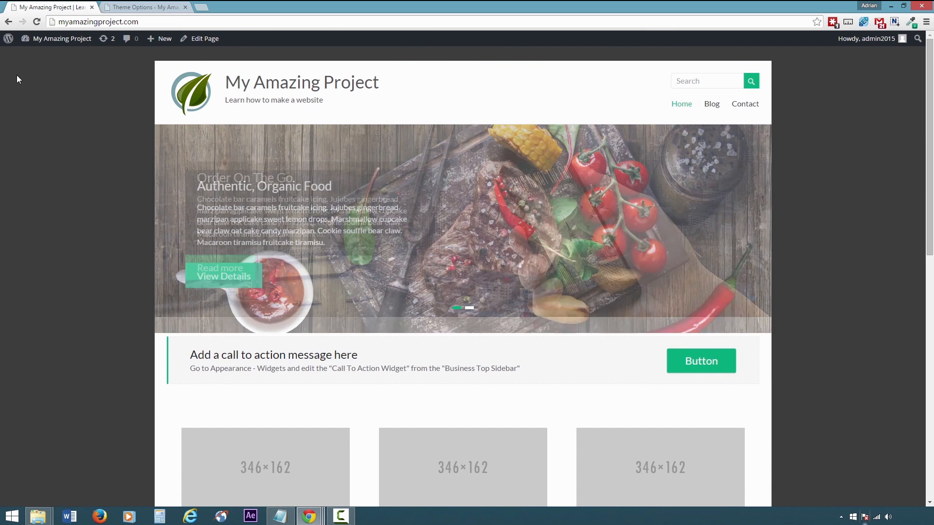
{"action": "right_click", "coordinate": [17, 75]}
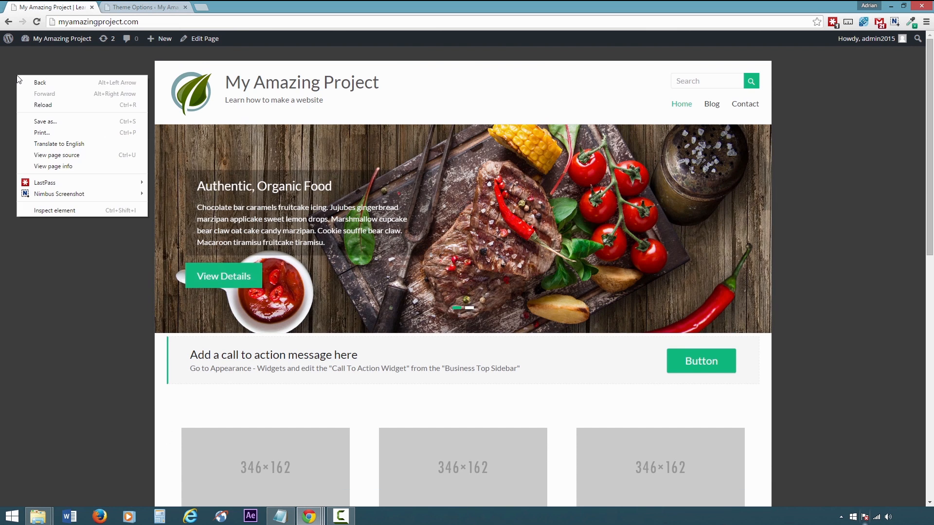
{"action": "left_click", "coordinate": [30, 100]}
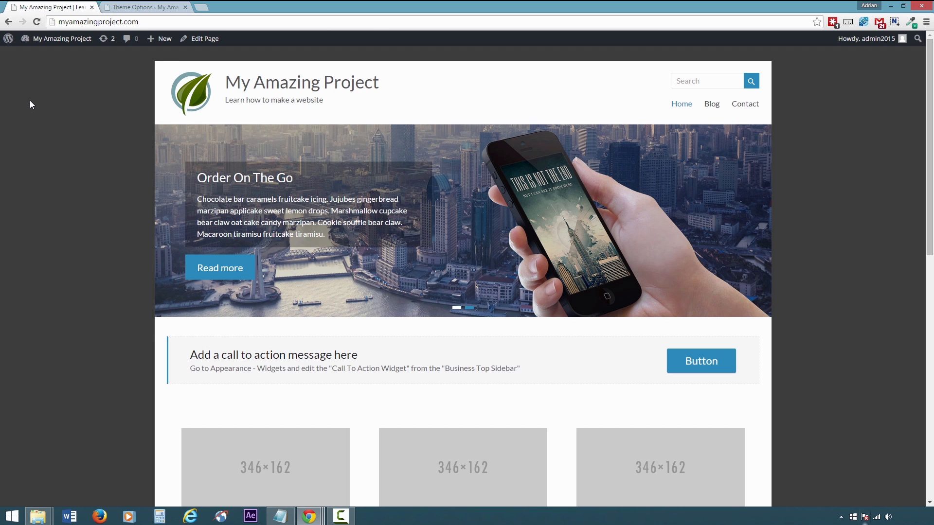
{"action": "scroll", "coordinate": [30, 105], "scroll_direction": "down", "scroll_amount": 1}
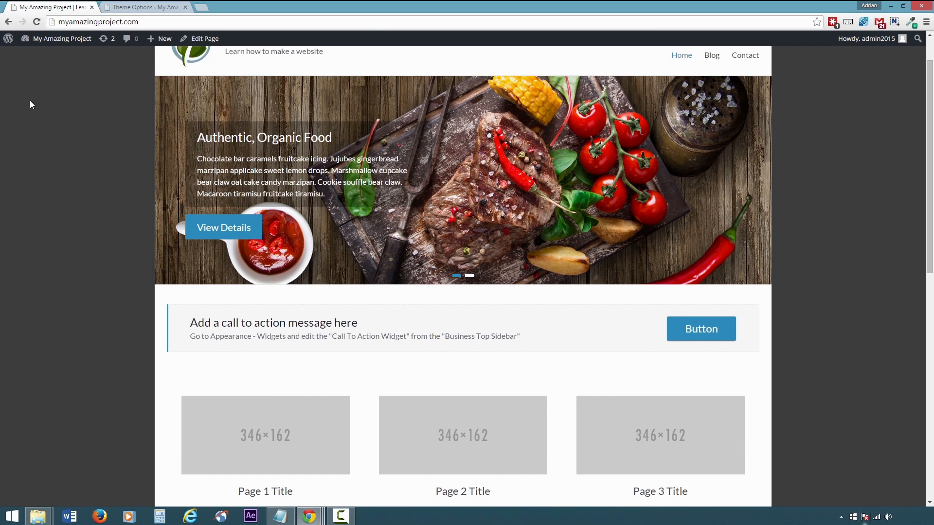
{"action": "scroll", "coordinate": [30, 105], "scroll_direction": "down", "scroll_amount": 3}
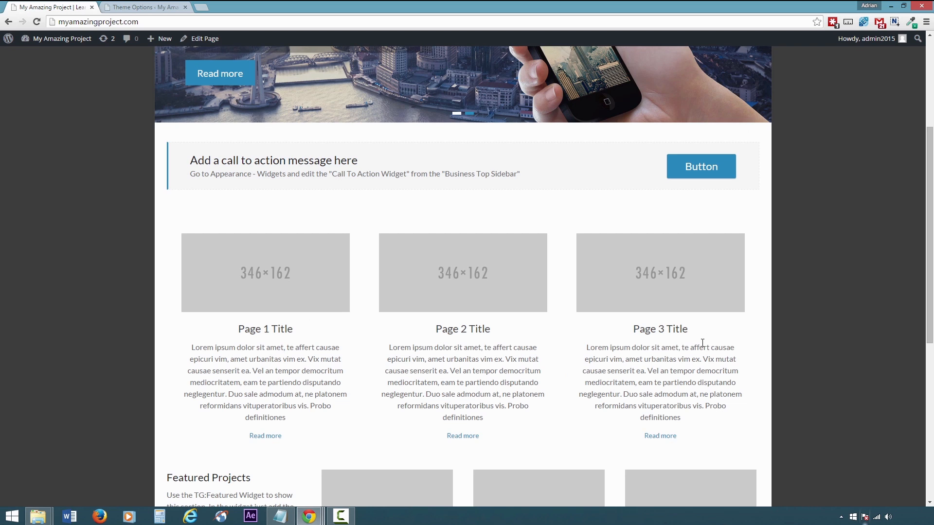
{"action": "scroll", "coordinate": [744, 337], "scroll_direction": "down", "scroll_amount": 2}
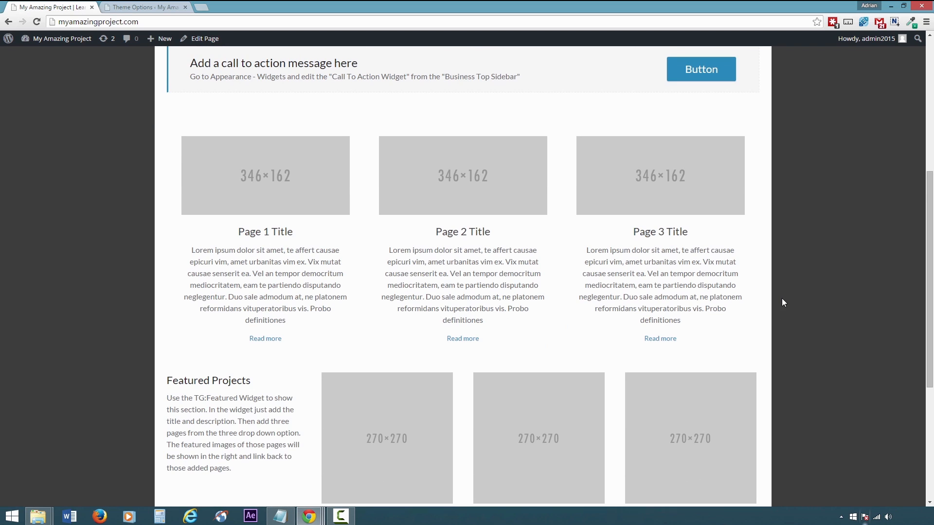
{"action": "scroll", "coordinate": [781, 299], "scroll_direction": "down", "scroll_amount": 2}
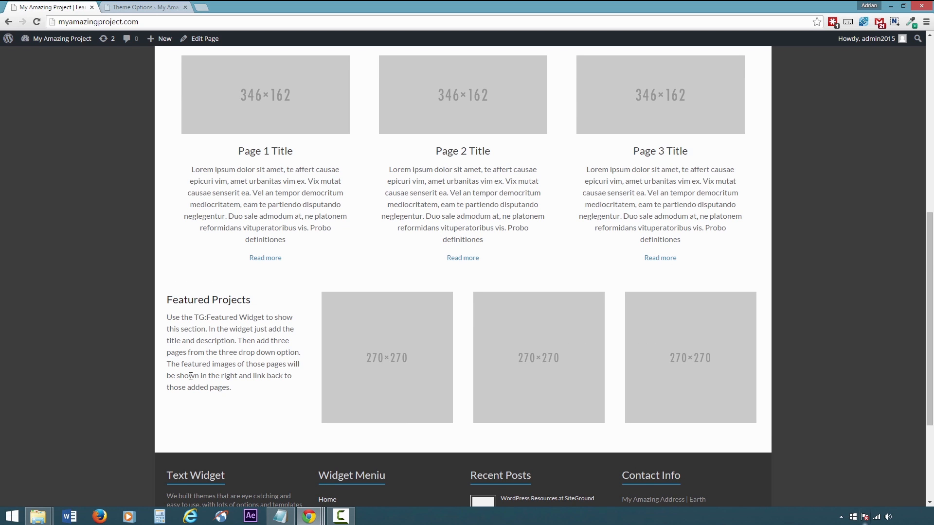
{"action": "scroll", "coordinate": [191, 376], "scroll_direction": "down", "scroll_amount": 1}
{"action": "scroll", "coordinate": [191, 376], "scroll_direction": "down", "scroll_amount": 2}
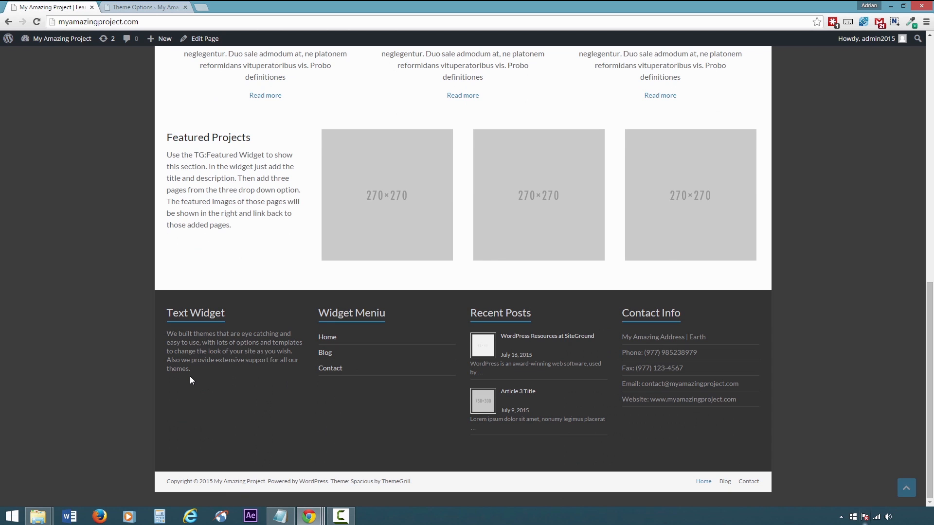
{"action": "scroll", "coordinate": [190, 375], "scroll_direction": "up", "scroll_amount": 4}
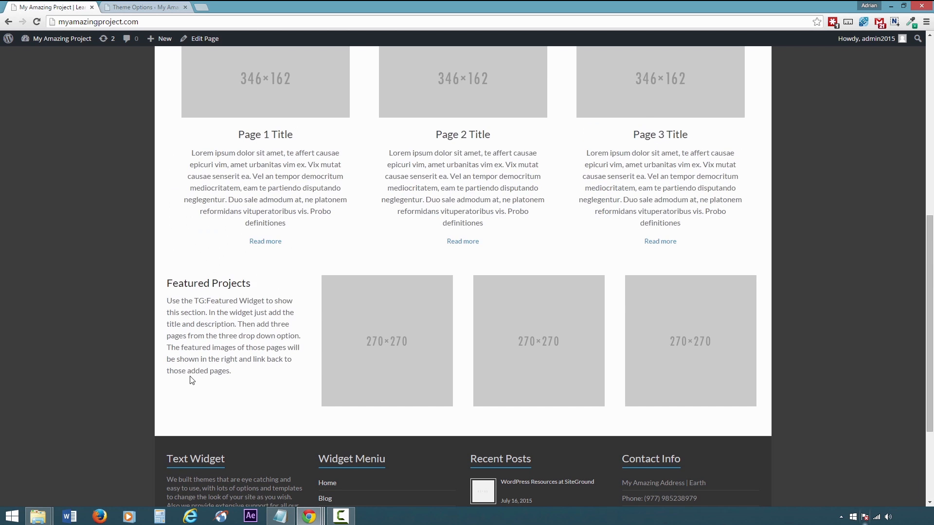
{"action": "scroll", "coordinate": [190, 378], "scroll_direction": "up", "scroll_amount": 7}
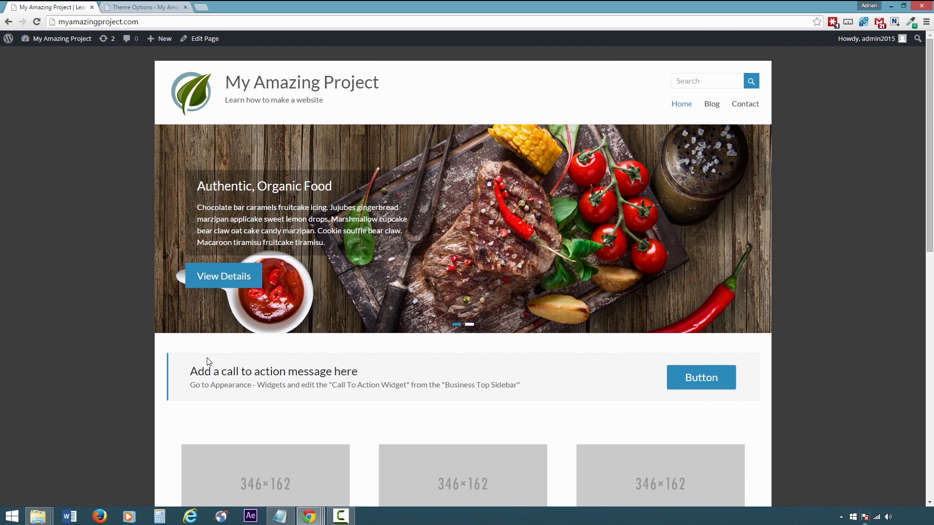
View the website's Blog page and look through its articles and sidebar widgets
{"action": "left_click", "coordinate": [712, 104]}
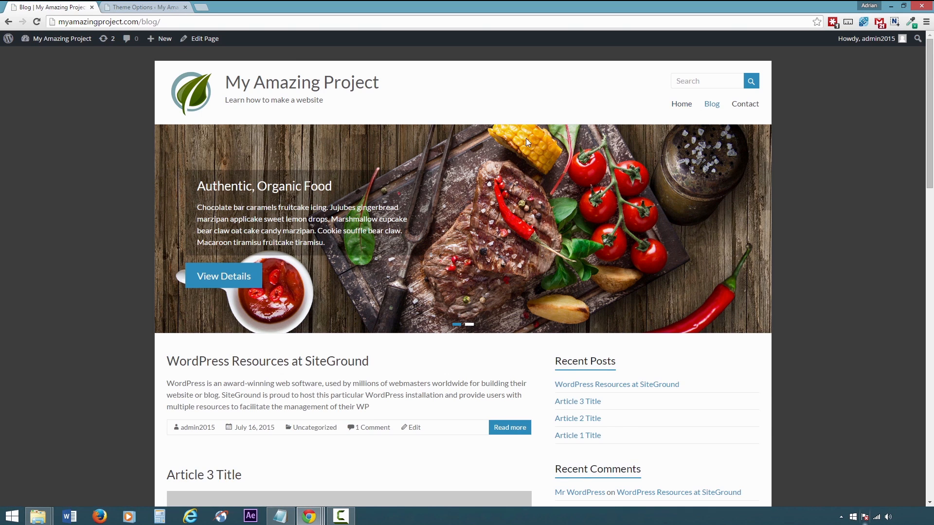
{"action": "scroll", "coordinate": [526, 141], "scroll_direction": "down", "scroll_amount": 5}
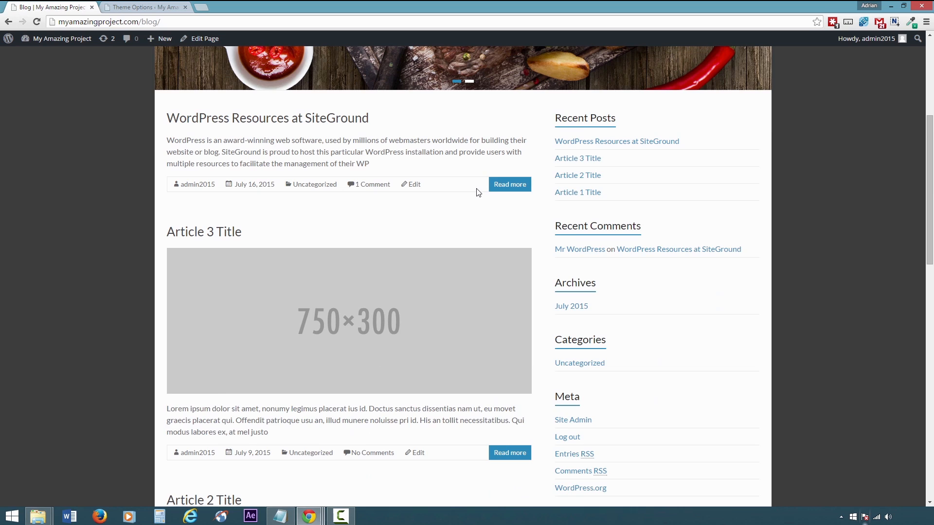
{"action": "scroll", "coordinate": [479, 192], "scroll_direction": "down", "scroll_amount": 6}
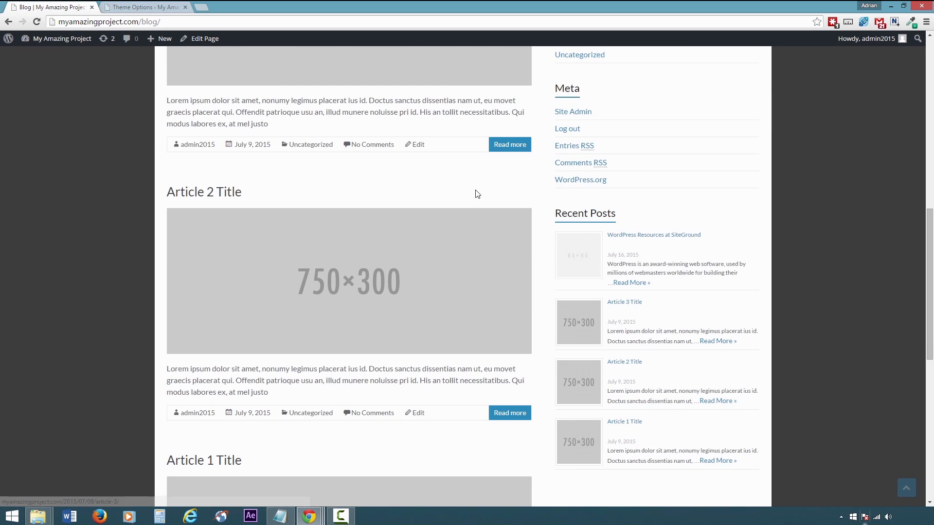
{"action": "scroll", "coordinate": [475, 191], "scroll_direction": "down", "scroll_amount": 6}
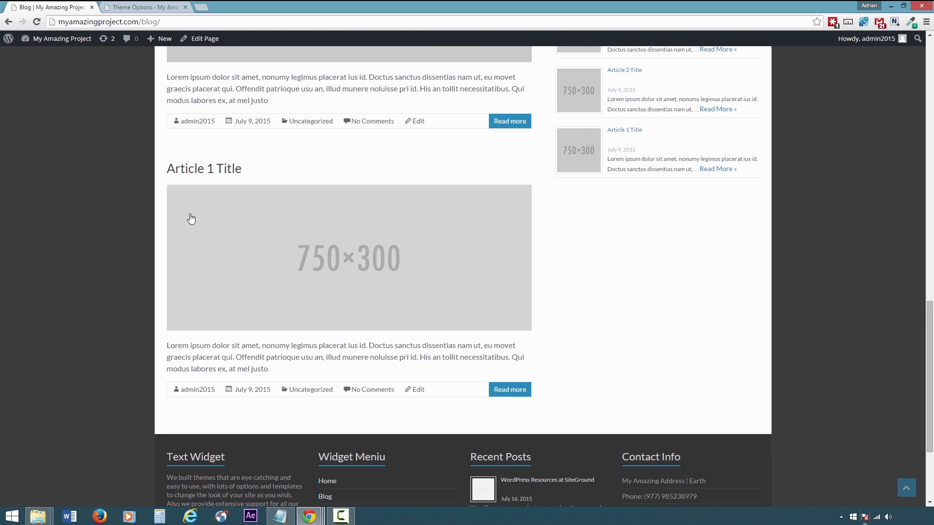
{"action": "scroll", "coordinate": [194, 272], "scroll_direction": "up", "scroll_amount": 1}
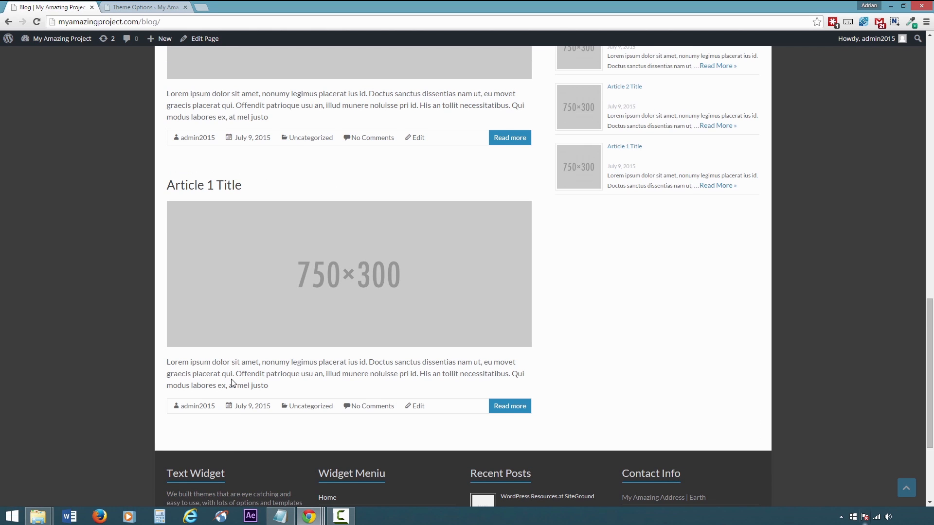
{"action": "scroll", "coordinate": [231, 382], "scroll_direction": "up", "scroll_amount": 8}
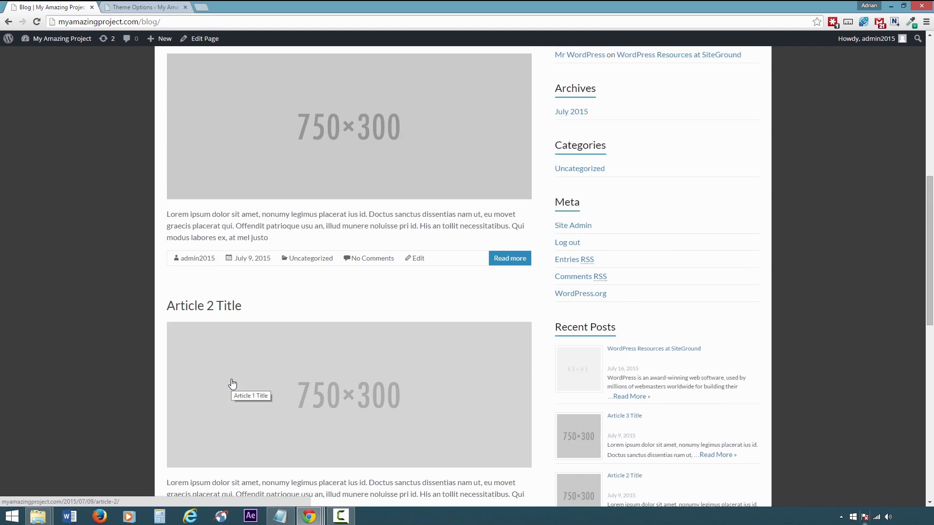
{"action": "scroll", "coordinate": [233, 383], "scroll_direction": "up", "scroll_amount": 2}
{"action": "scroll", "coordinate": [400, 273], "scroll_direction": "up", "scroll_amount": 2}
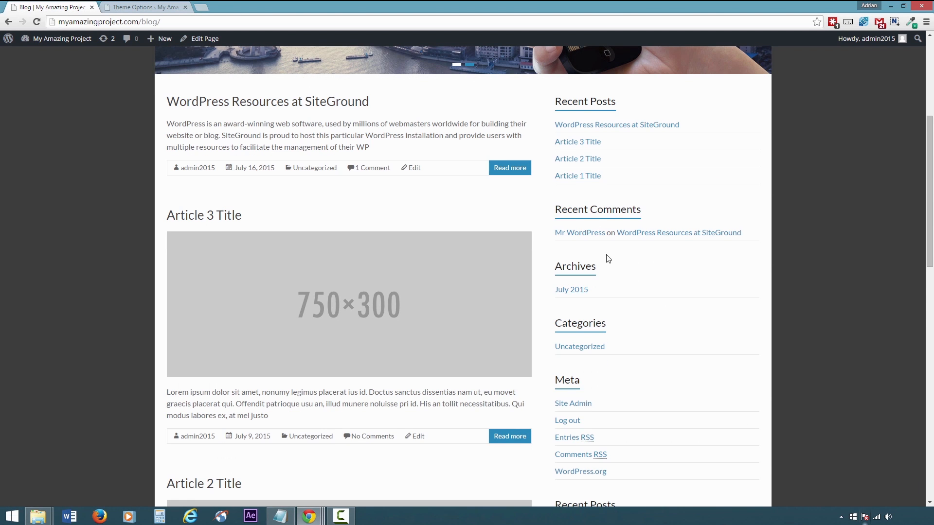
{"action": "scroll", "coordinate": [627, 377], "scroll_direction": "up", "scroll_amount": 5}
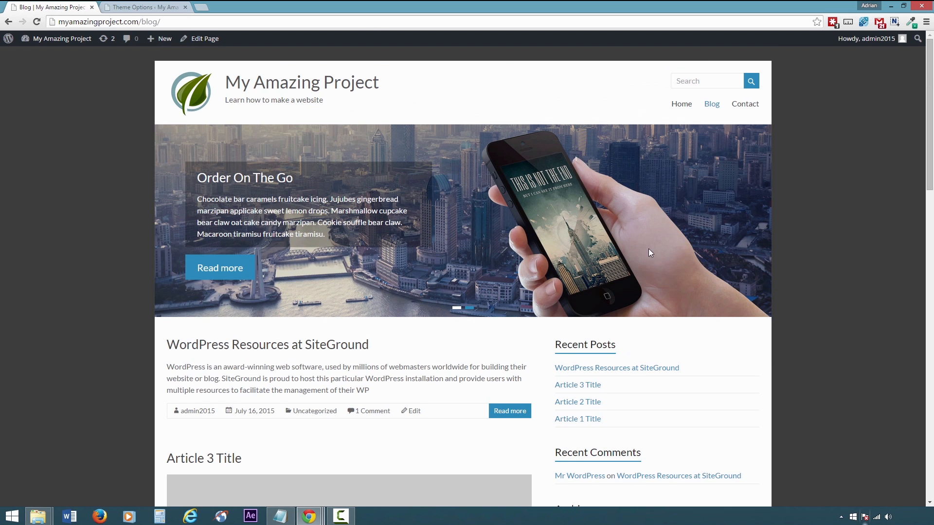
View the website's Contact page and look over its map, contact details and message form
{"action": "left_click", "coordinate": [750, 106]}
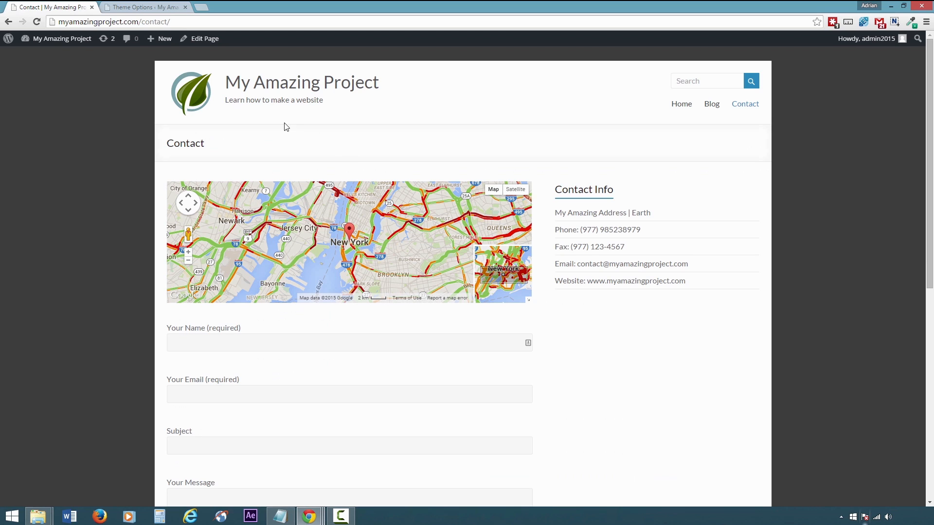
{"action": "scroll", "coordinate": [122, 169], "scroll_direction": "down", "scroll_amount": 5}
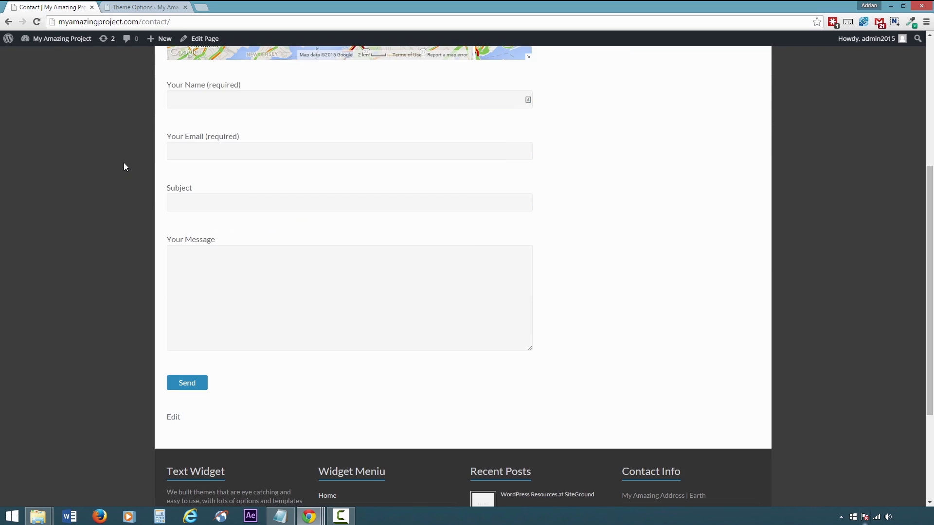
{"action": "scroll", "coordinate": [124, 164], "scroll_direction": "up", "scroll_amount": 5}
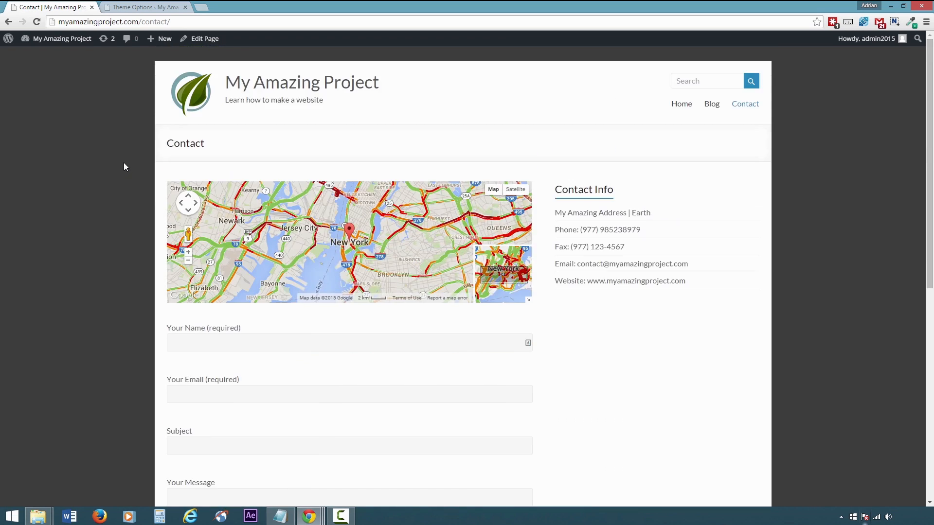
Change the site's permalink structure to Post name in the WordPress admin and save the changes
{"action": "left_click", "coordinate": [143, 11]}
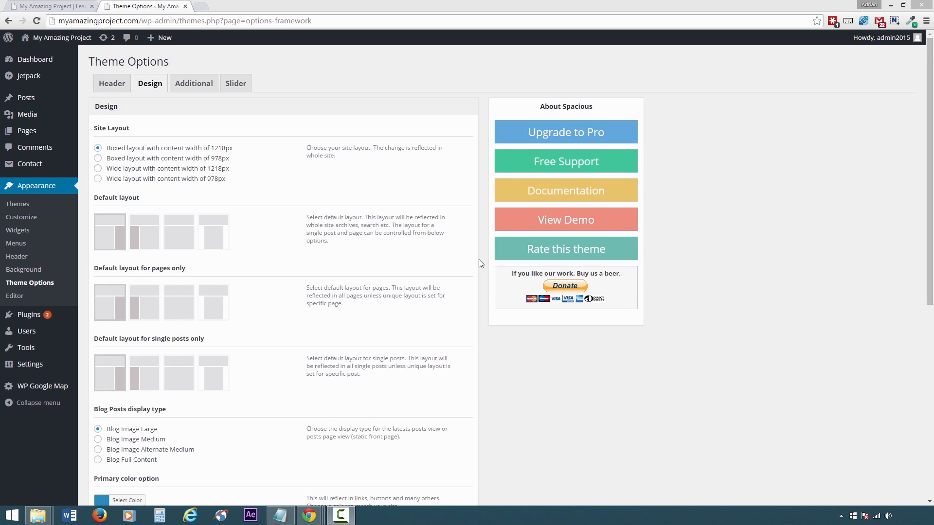
{"action": "mouse_move", "coordinate": [68, 368]}
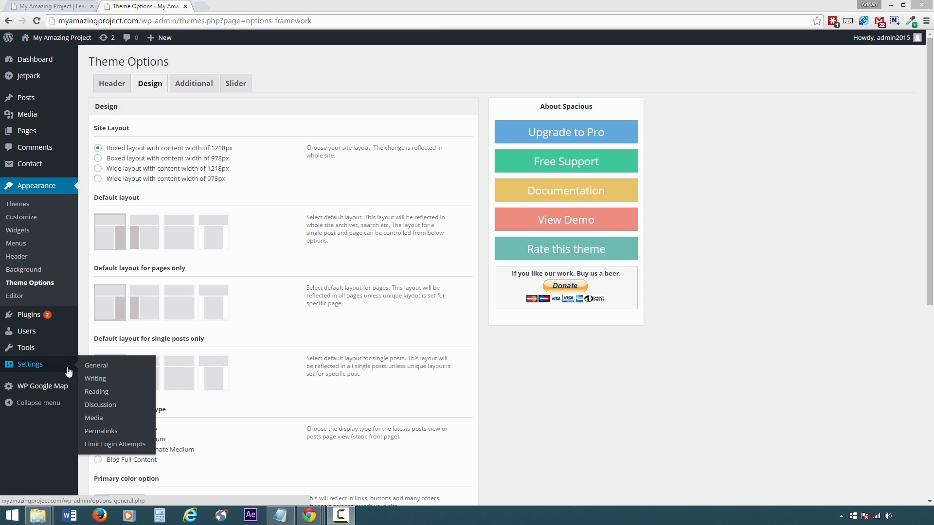
{"action": "left_click", "coordinate": [100, 432]}
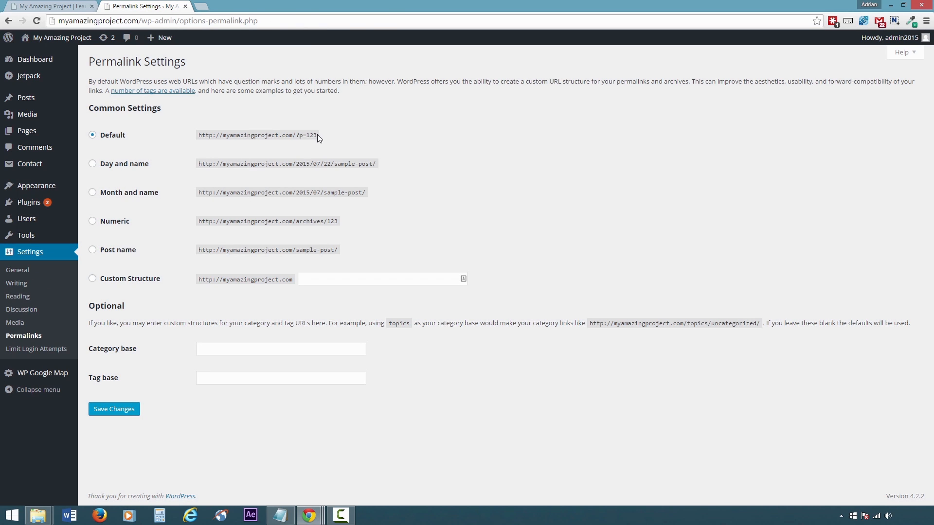
{"action": "left_click", "coordinate": [117, 252]}
{"action": "left_click", "coordinate": [122, 413]}
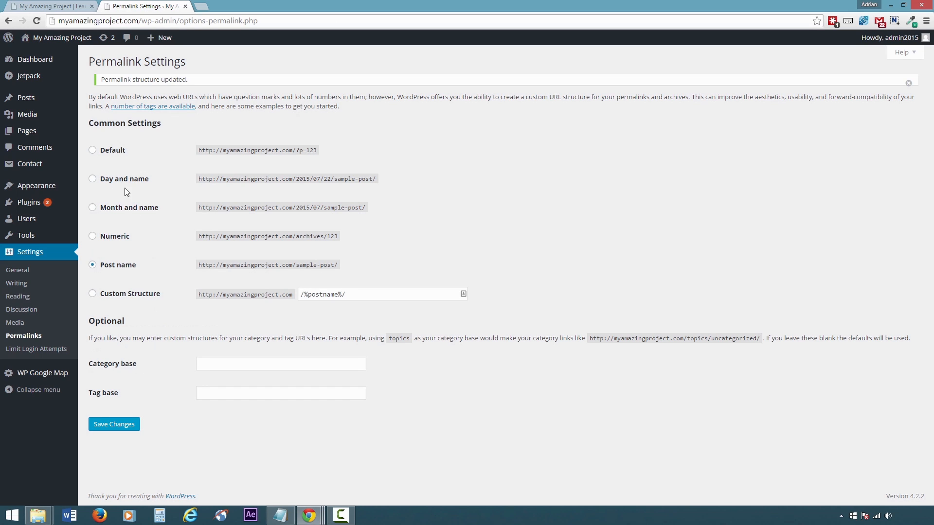
Open the "Page 1 Title" page for editing and change its title to "Our Restaurant"
{"action": "left_click", "coordinate": [49, 133]}
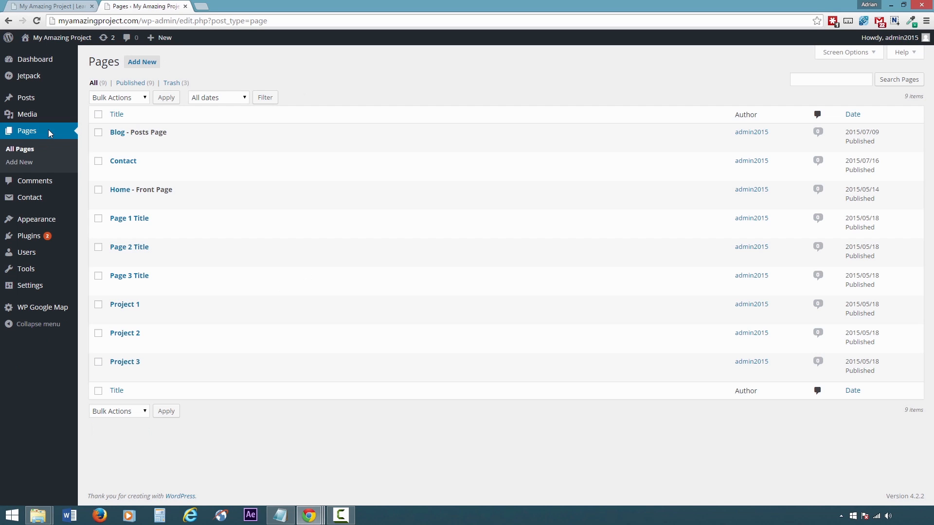
{"action": "mouse_move", "coordinate": [128, 233]}
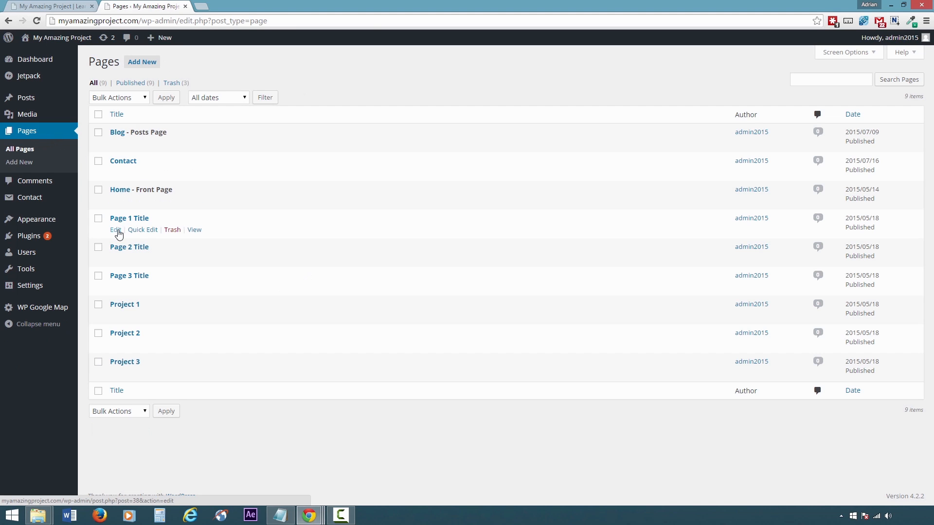
{"action": "left_click", "coordinate": [118, 231]}
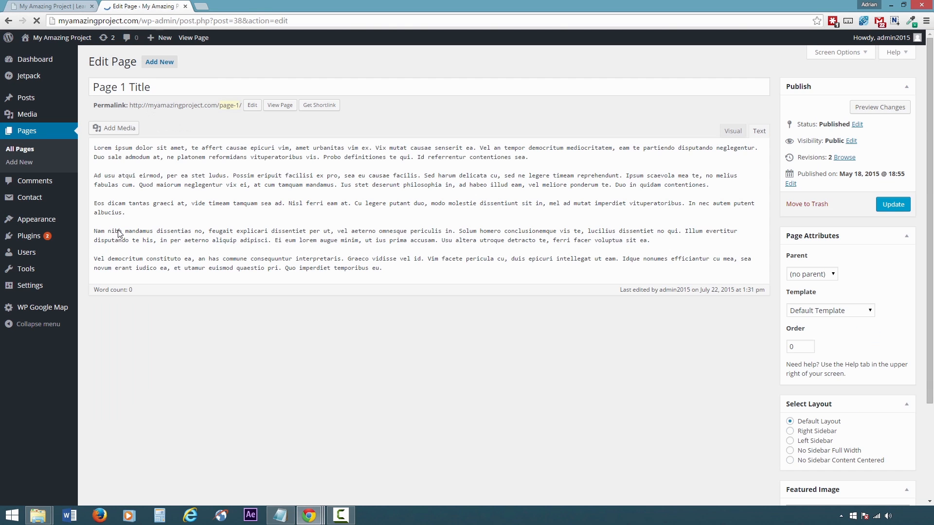
{"action": "left_click", "coordinate": [156, 88]}
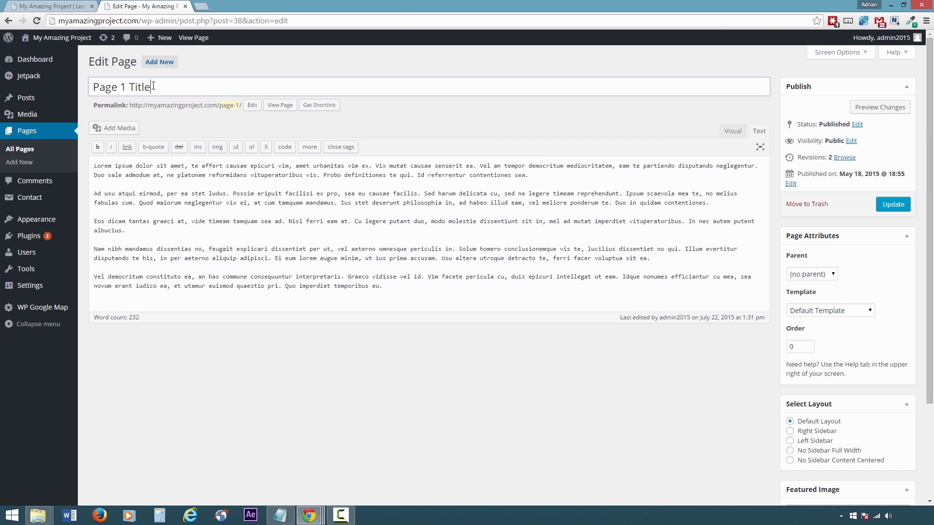
{"action": "left_click_drag", "start_coordinate": [173, 89], "coordinate": [78, 87]}
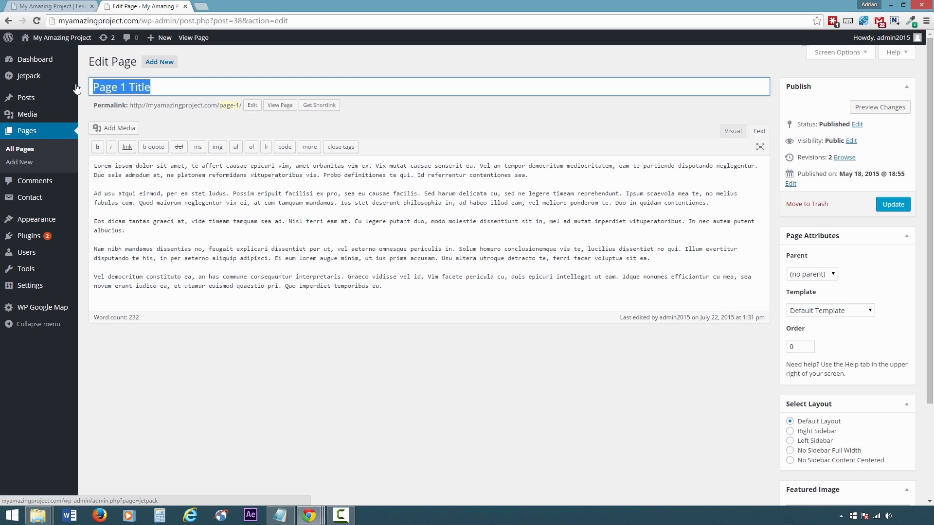
{"action": "type", "text": "Our Restaurant"}
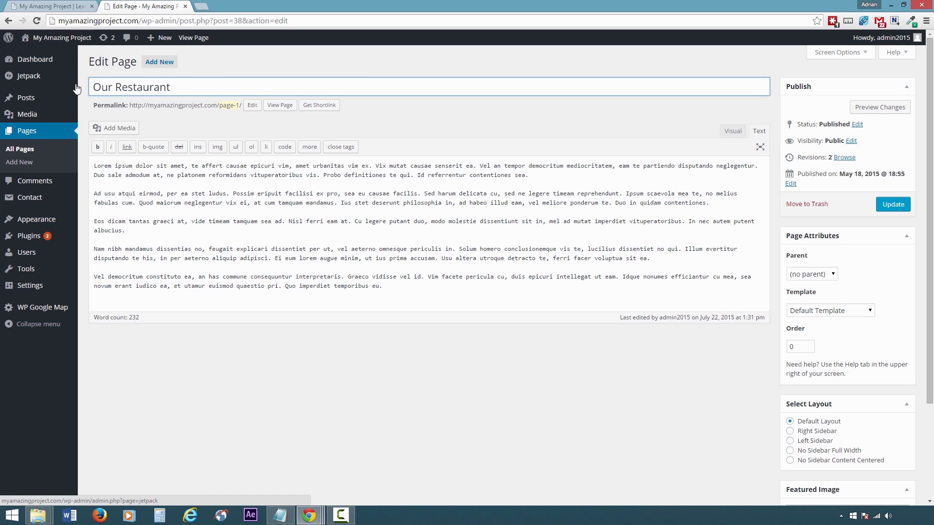
Change the last part of the page's permalink to "restaurant" and accept it
{"action": "left_click", "coordinate": [251, 106]}
{"action": "left_click_drag", "start_coordinate": [249, 105], "coordinate": [223, 105]}
{"action": "type", "text": "restaurant"}
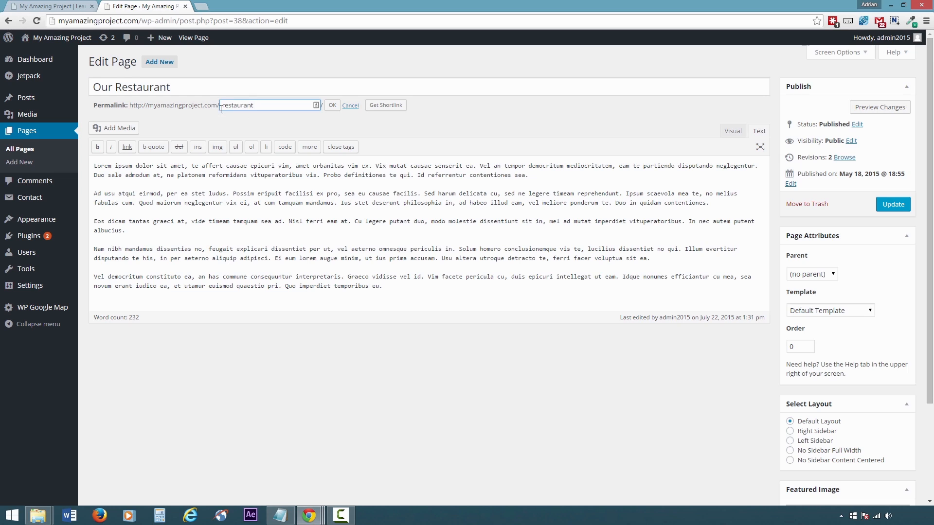
{"action": "left_click", "coordinate": [331, 106]}
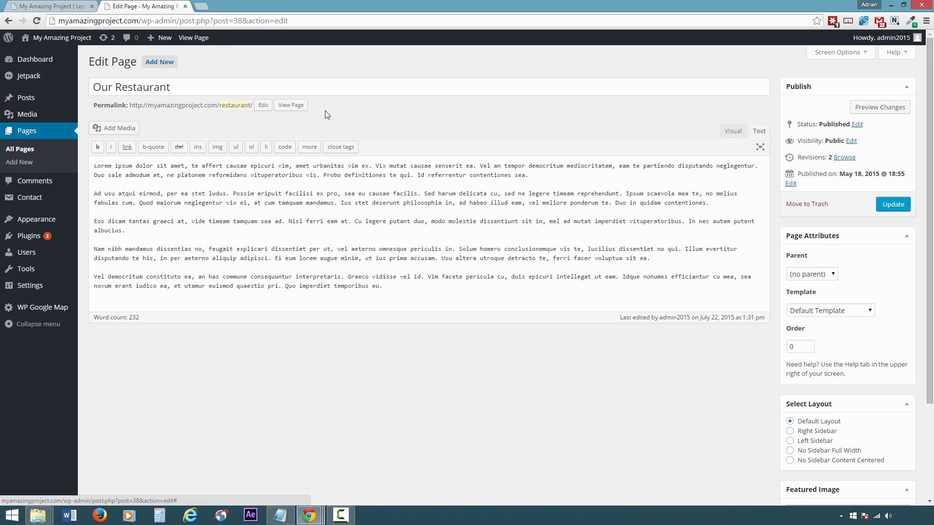
Insert "Our restaurant Description :" at the start of the page's first paragraph
{"action": "left_click", "coordinate": [231, 184]}
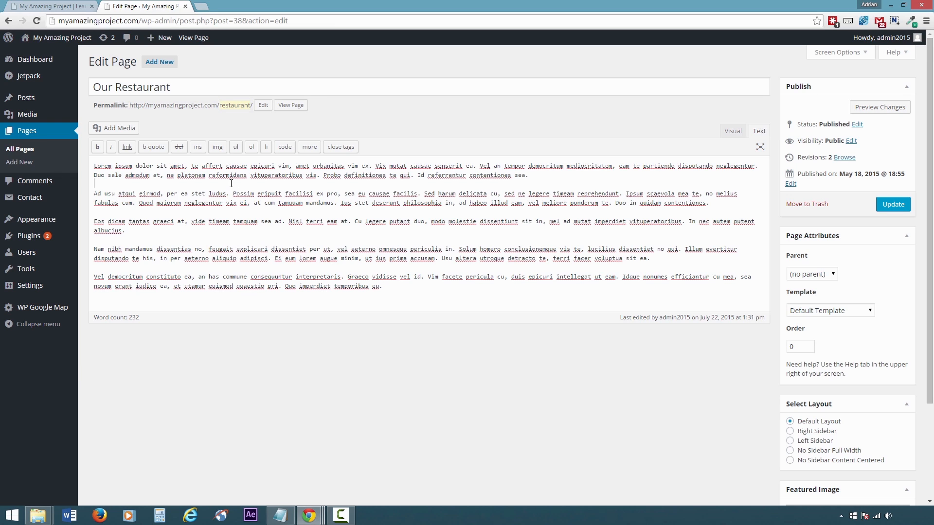
{"action": "left_click", "coordinate": [93, 165]}
{"action": "type", "text": "Our restaurant Description :"}
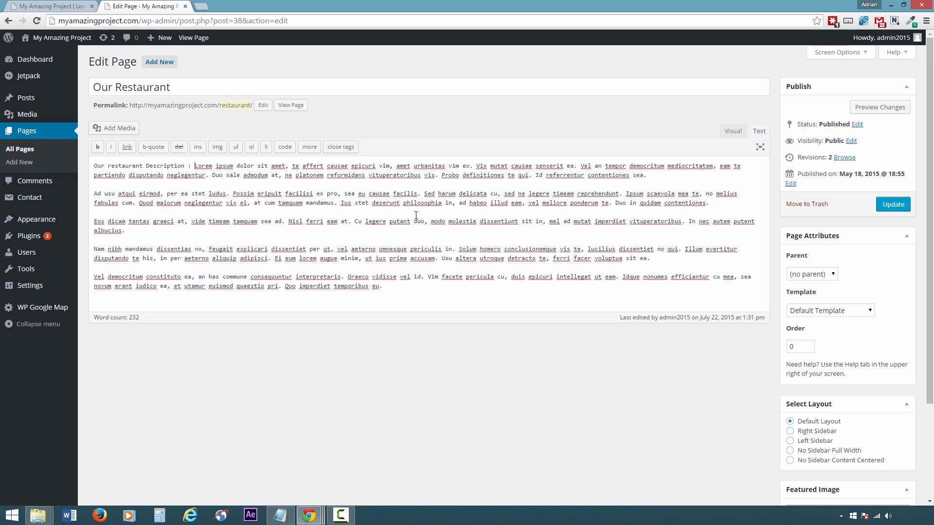
Replace the page's placeholder featured image with restaurant.jpg from the media library and update the page
{"action": "scroll", "coordinate": [568, 253], "scroll_direction": "down", "scroll_amount": 3}
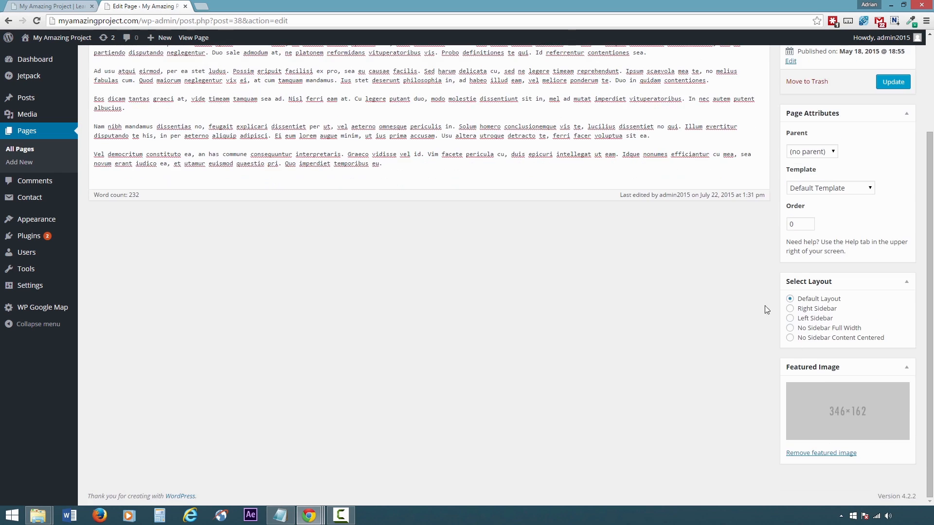
{"action": "left_click", "coordinate": [811, 454]}
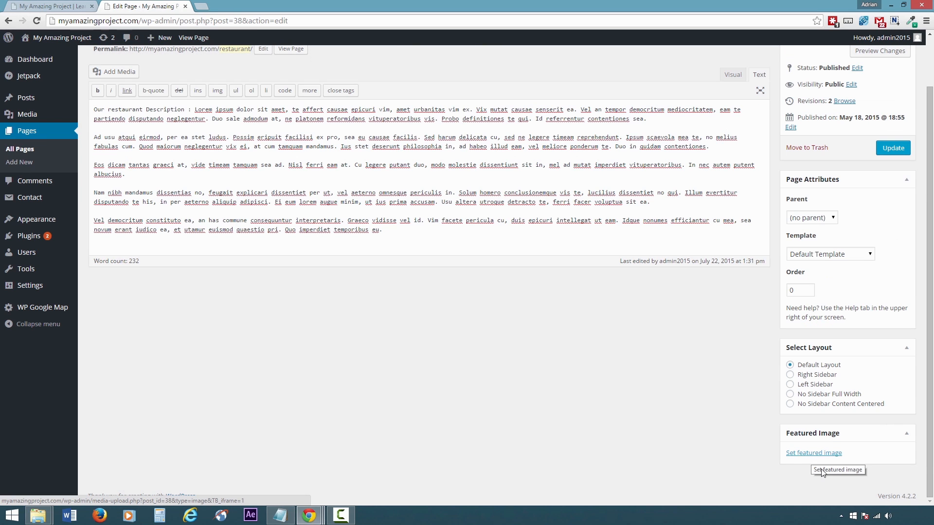
{"action": "left_click", "coordinate": [812, 455]}
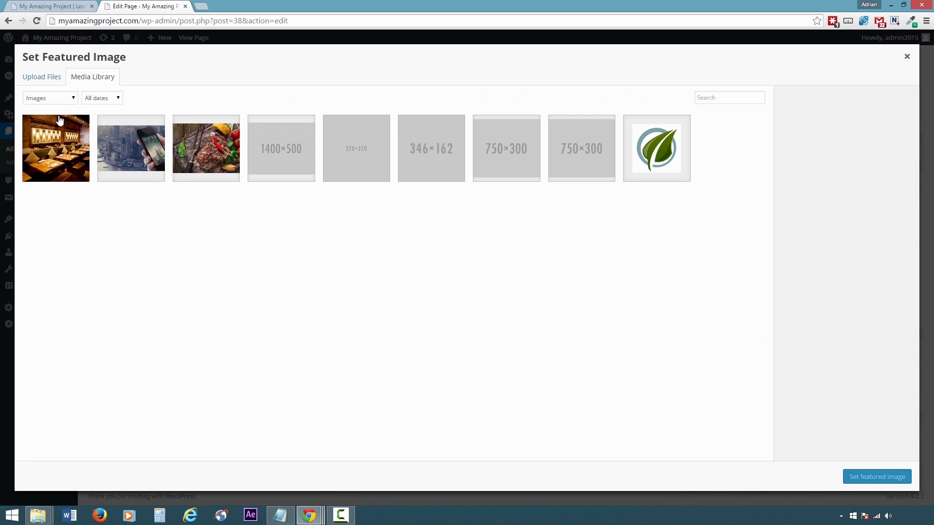
{"action": "left_click", "coordinate": [57, 132]}
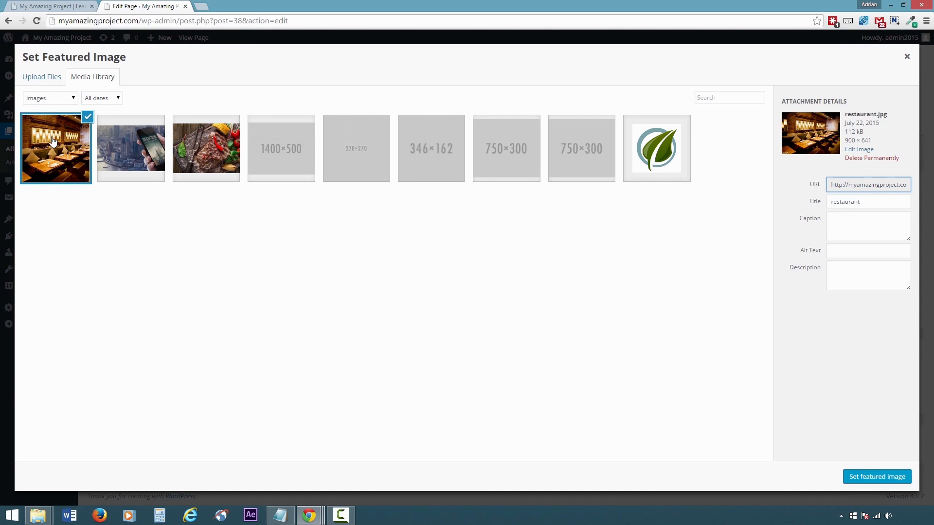
{"action": "left_click", "coordinate": [42, 78]}
{"action": "left_click", "coordinate": [81, 79]}
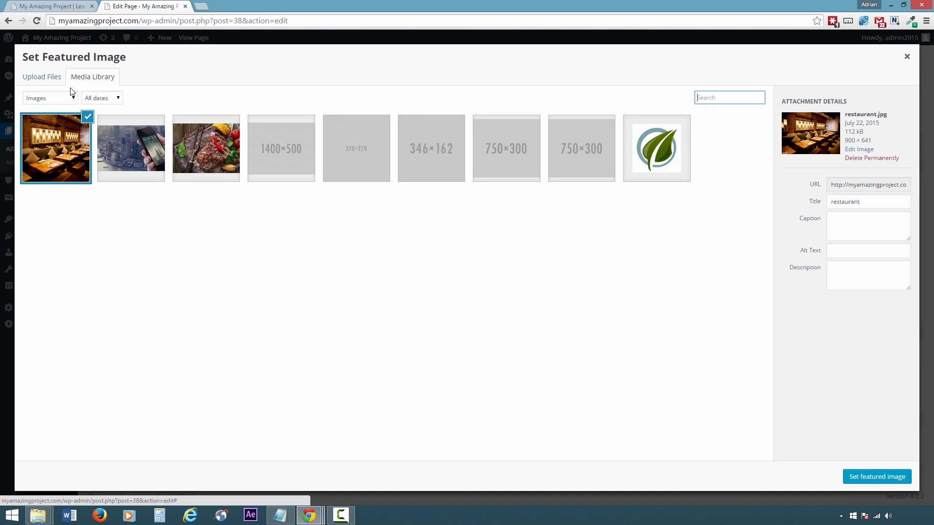
{"action": "left_click", "coordinate": [872, 478]}
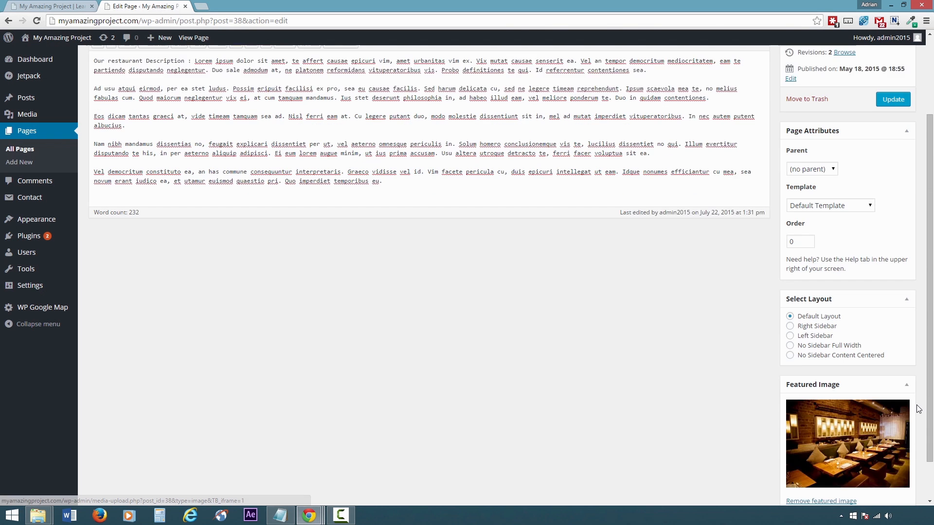
{"action": "scroll", "coordinate": [916, 405], "scroll_direction": "up", "scroll_amount": 2}
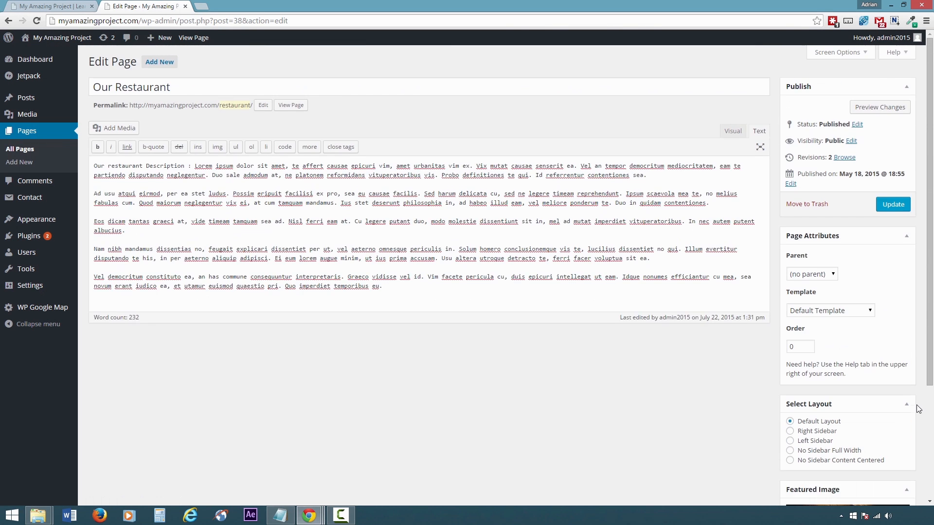
{"action": "left_click", "coordinate": [896, 207]}
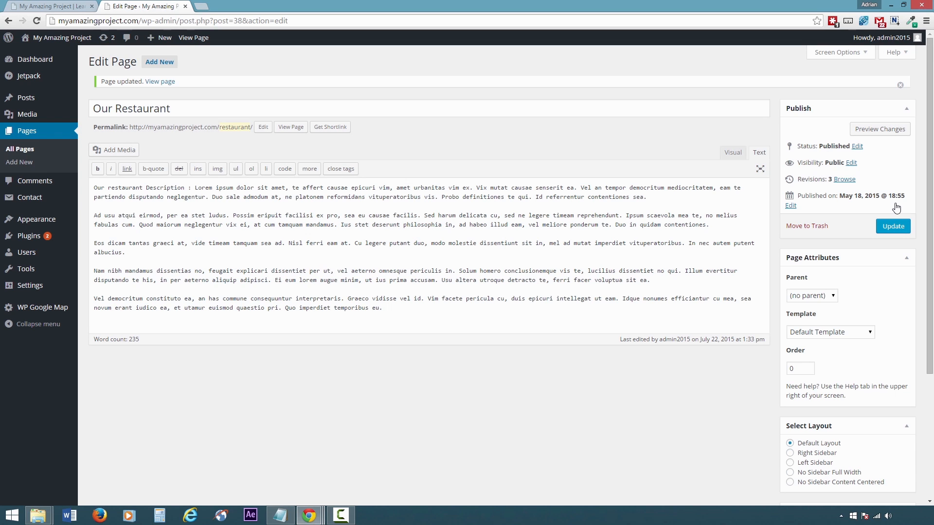
Reload the website's front page and check the first featured page's image, title and description
{"action": "left_click", "coordinate": [69, 10]}
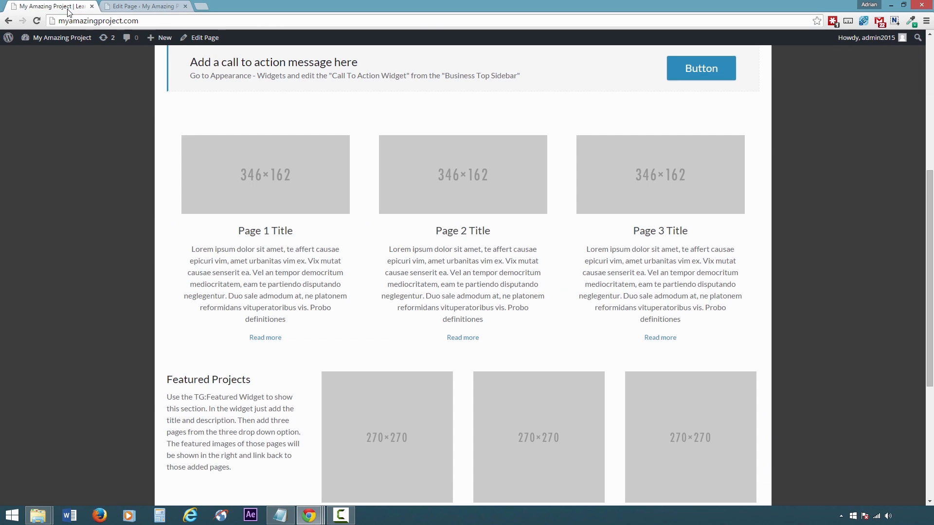
{"action": "right_click", "coordinate": [43, 89]}
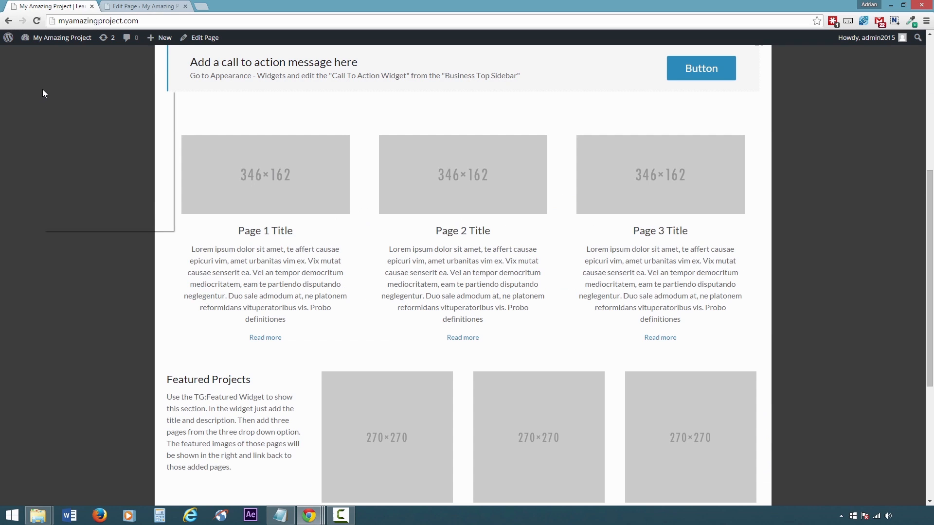
{"action": "left_click", "coordinate": [68, 120]}
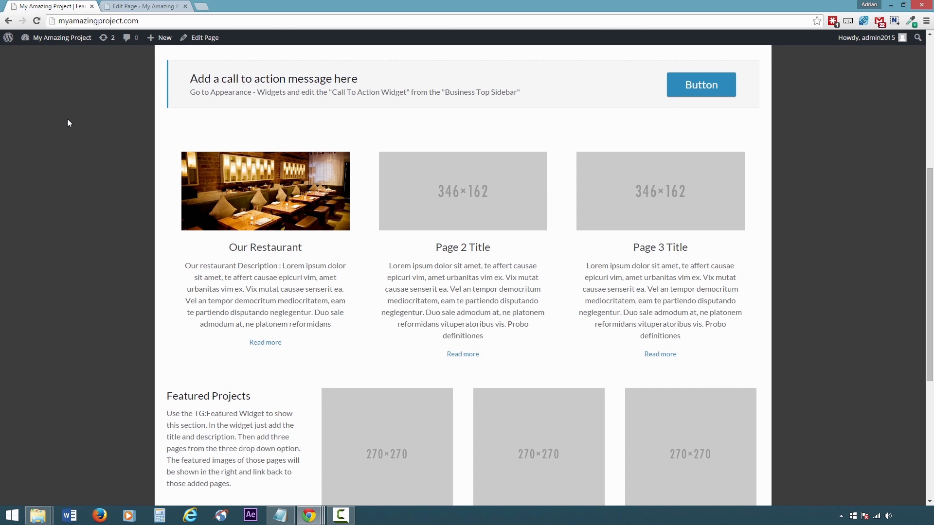
{"action": "scroll", "coordinate": [87, 129], "scroll_direction": "up", "scroll_amount": 1}
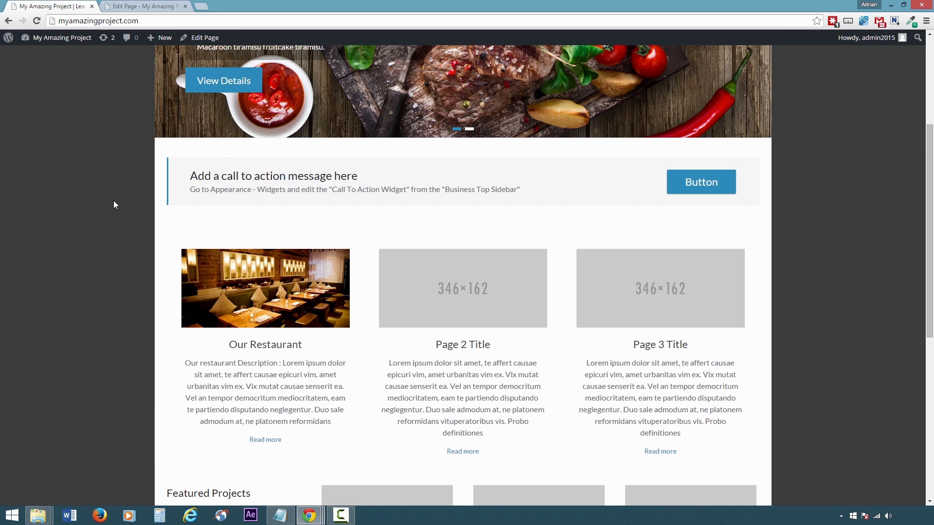
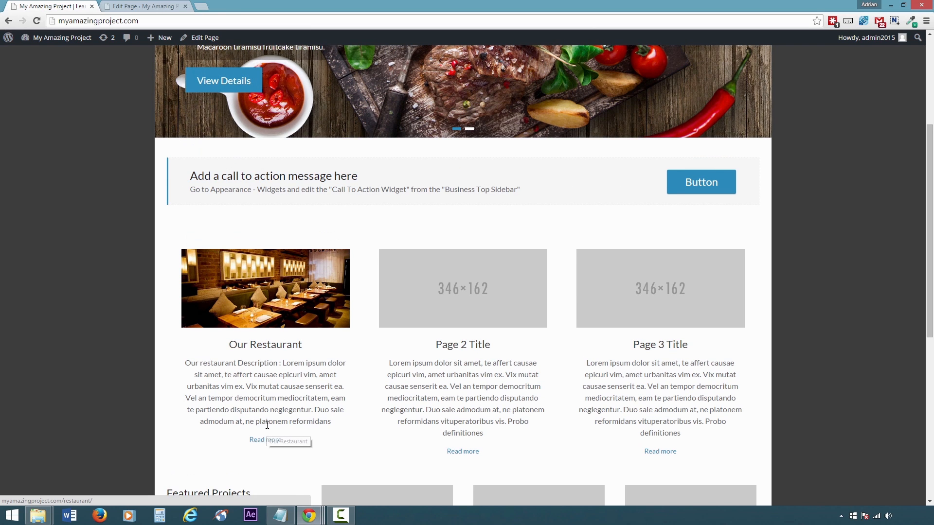
Insert restaurant.jpg from the media library before the Our Restaurant page's text, left-aligned, linked to the media file, at Medium – 300 × 214
{"action": "left_click", "coordinate": [267, 440]}
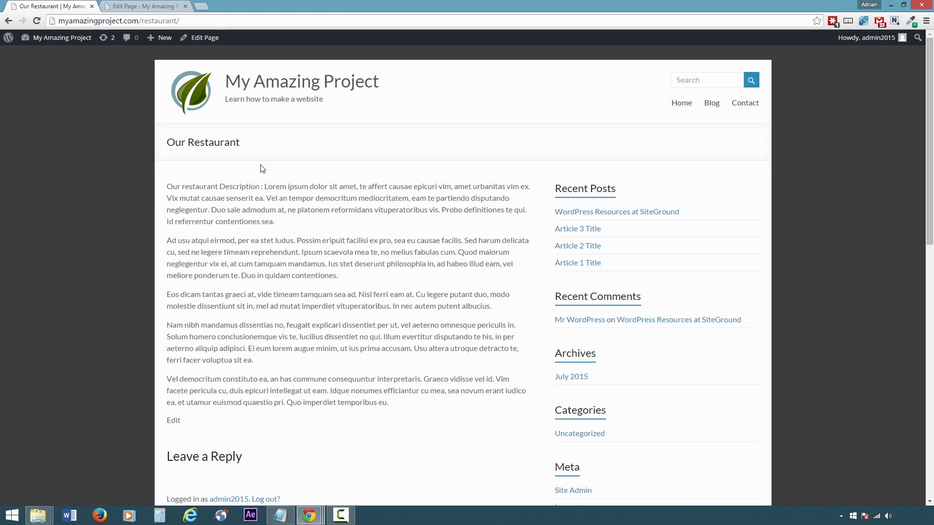
{"action": "left_click", "coordinate": [159, 7]}
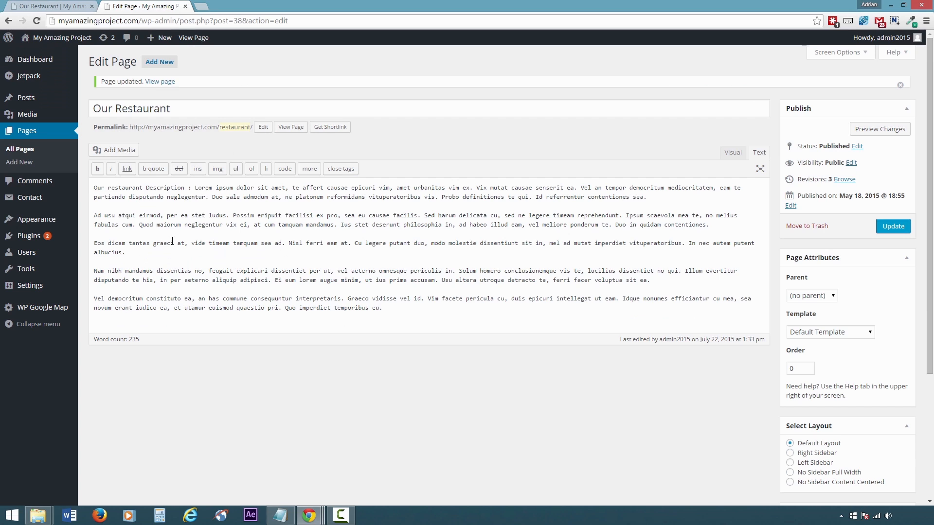
{"action": "left_click", "coordinate": [94, 189]}
{"action": "left_click", "coordinate": [106, 152]}
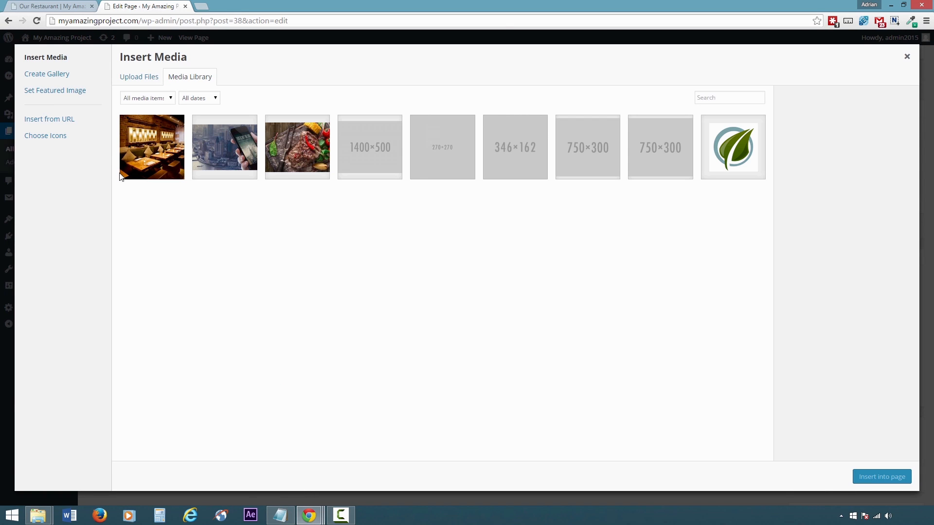
{"action": "left_click", "coordinate": [162, 168]}
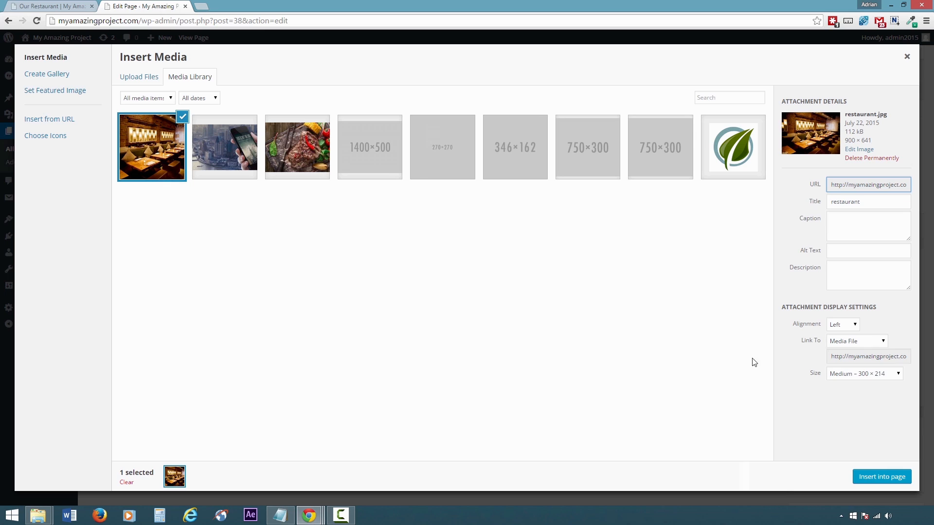
{"action": "left_click", "coordinate": [855, 325]}
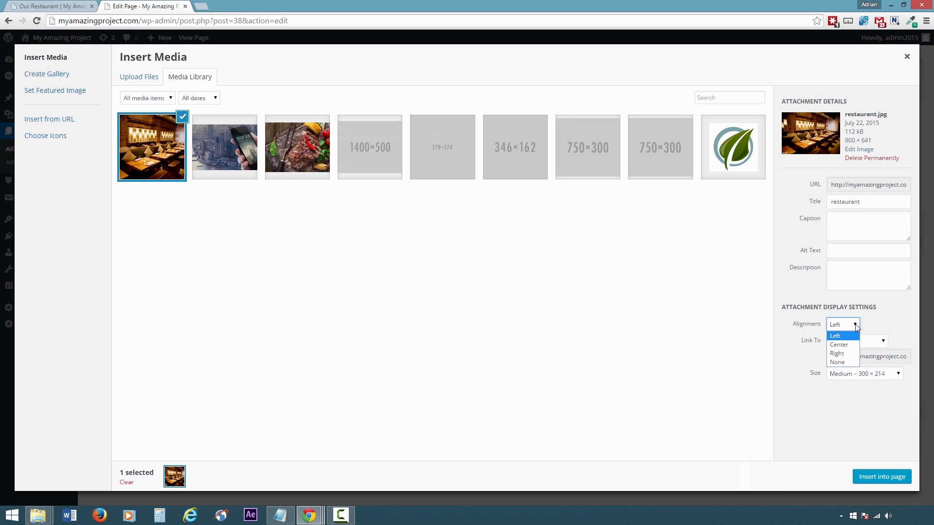
{"action": "left_click", "coordinate": [851, 339]}
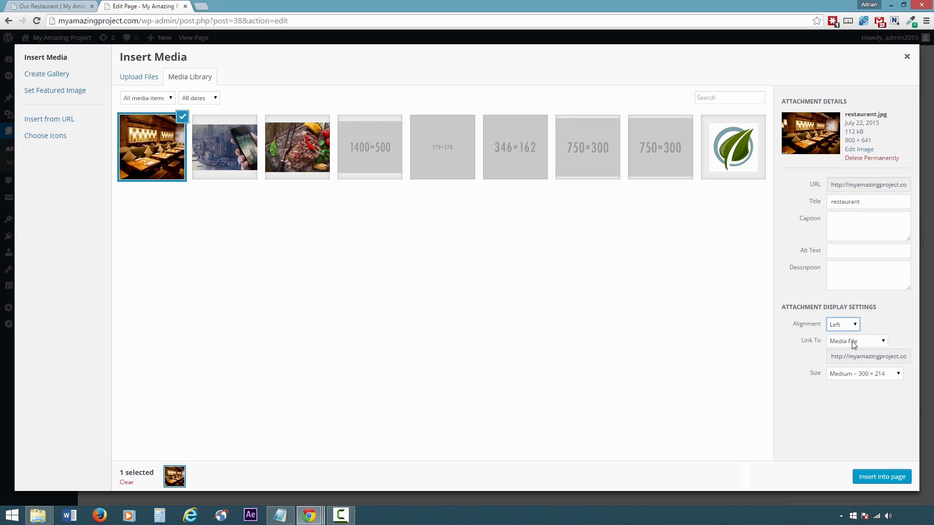
{"action": "left_click", "coordinate": [868, 375]}
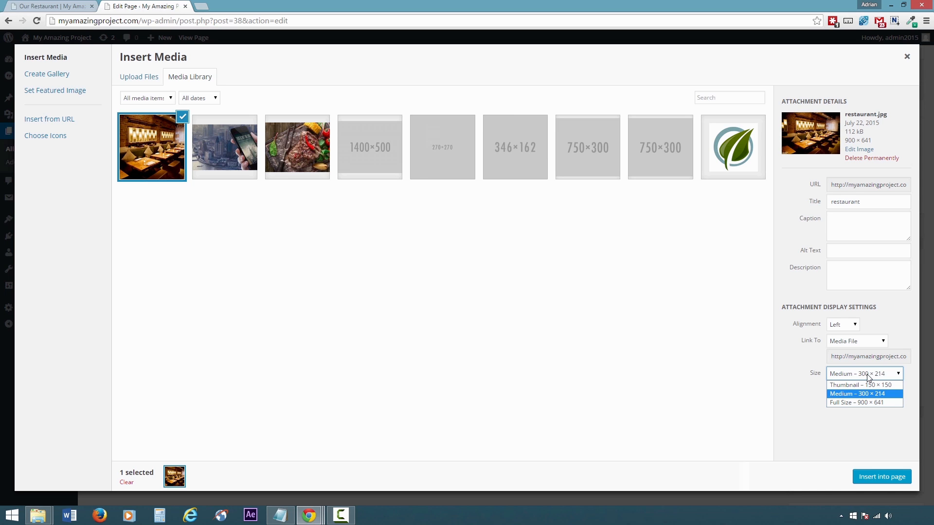
{"action": "left_click", "coordinate": [871, 393]}
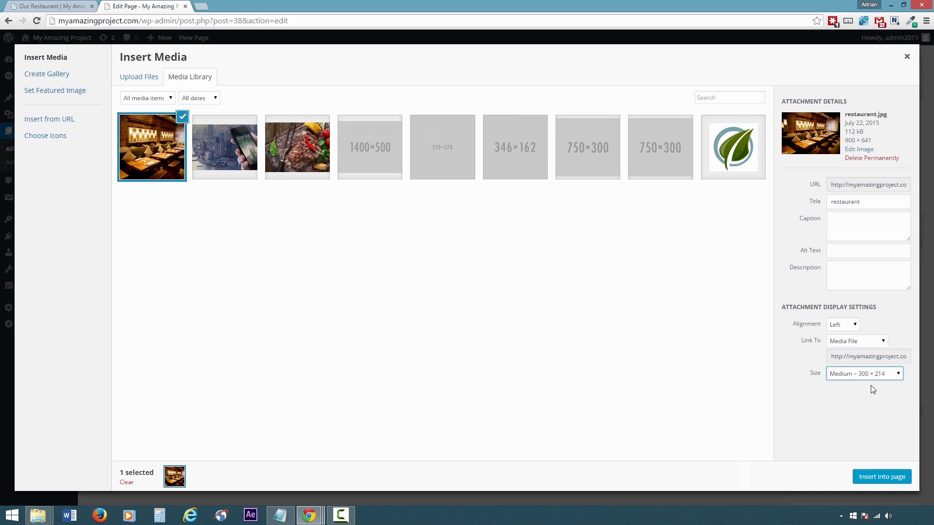
{"action": "left_click", "coordinate": [881, 476]}
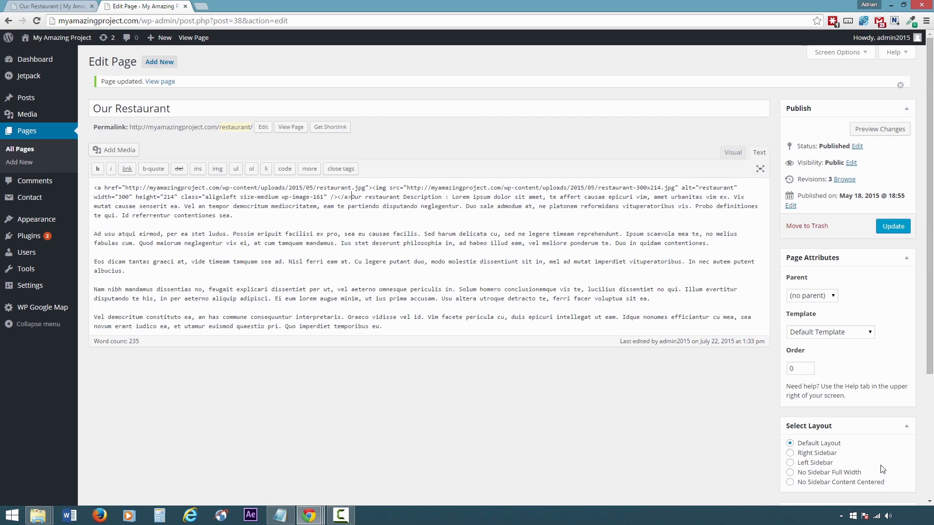
Set the Our Restaurant page's layout to No Sidebar Full Width, update the page and reload its live view
{"action": "scroll", "coordinate": [853, 440], "scroll_direction": "down", "scroll_amount": 2}
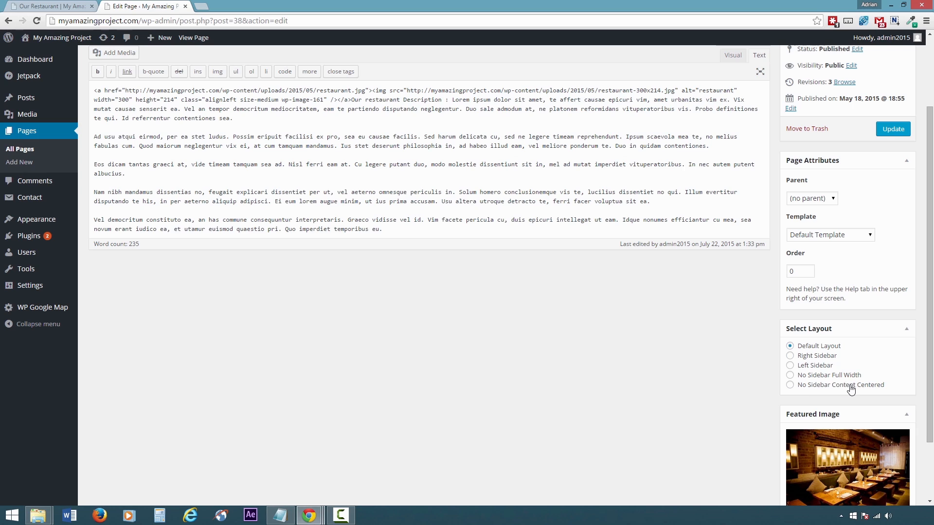
{"action": "left_click", "coordinate": [789, 375]}
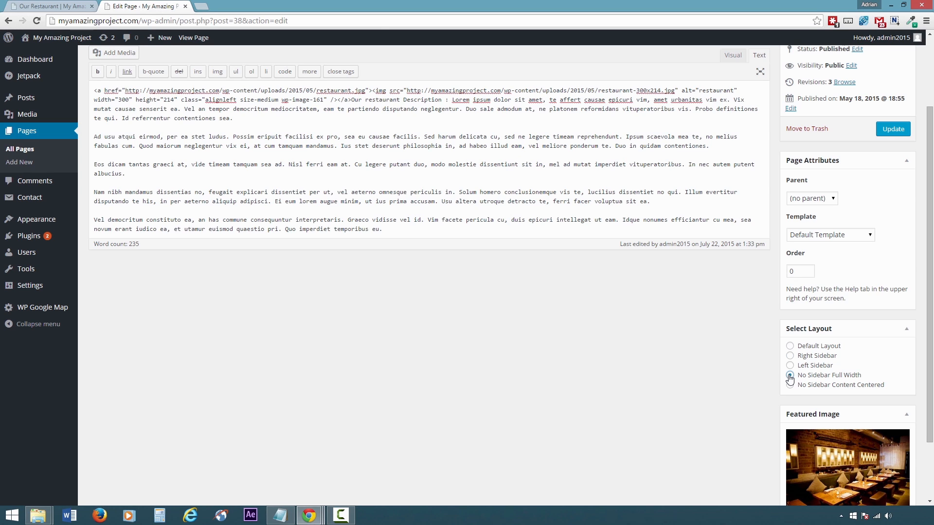
{"action": "left_click", "coordinate": [894, 131]}
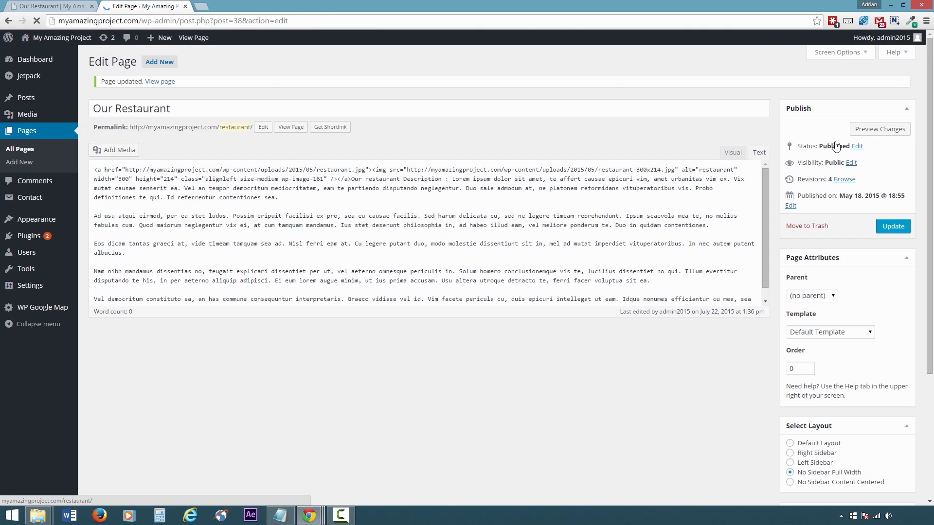
{"action": "left_click", "coordinate": [44, 7]}
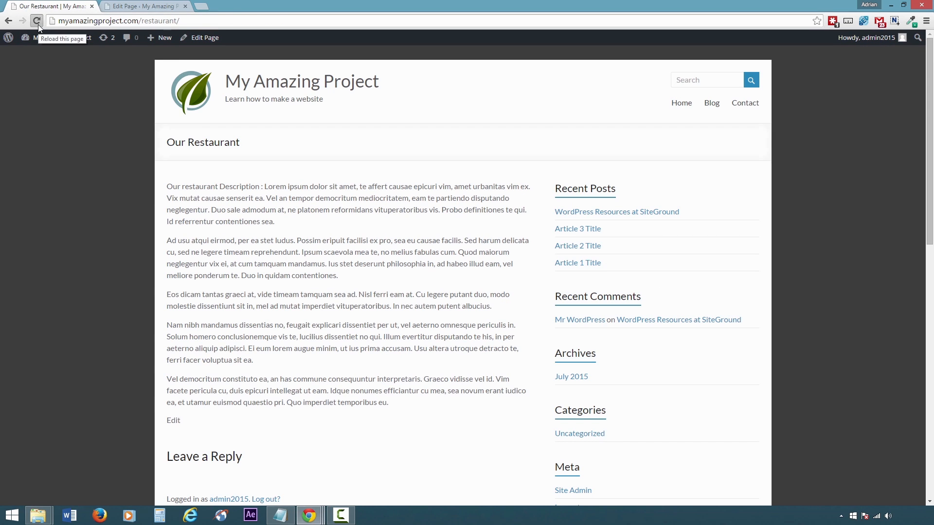
{"action": "left_click", "coordinate": [36, 20]}
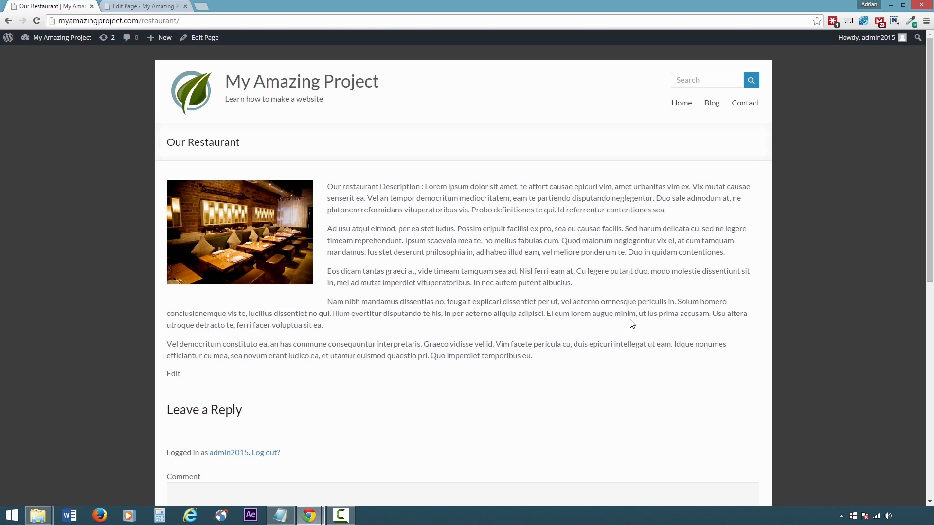
Start a new page titled "About Us" with five paragraphs of lorem ipsum text and the Left Sidebar layout
{"action": "left_click", "coordinate": [144, 7]}
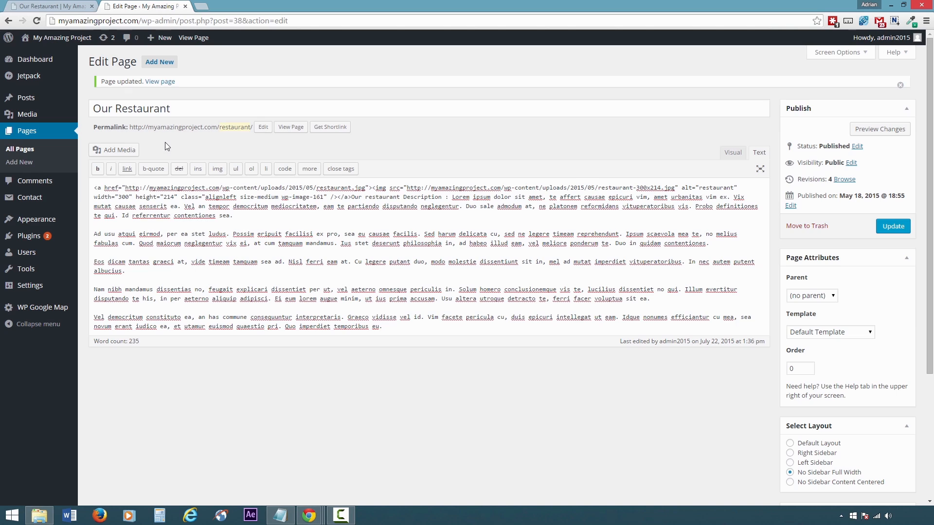
{"action": "left_click", "coordinate": [30, 169]}
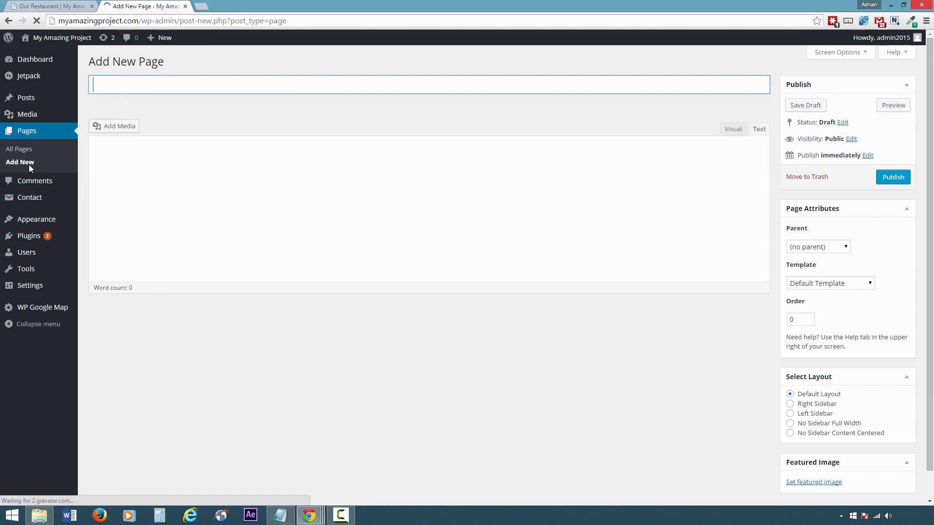
{"action": "left_click", "coordinate": [161, 86]}
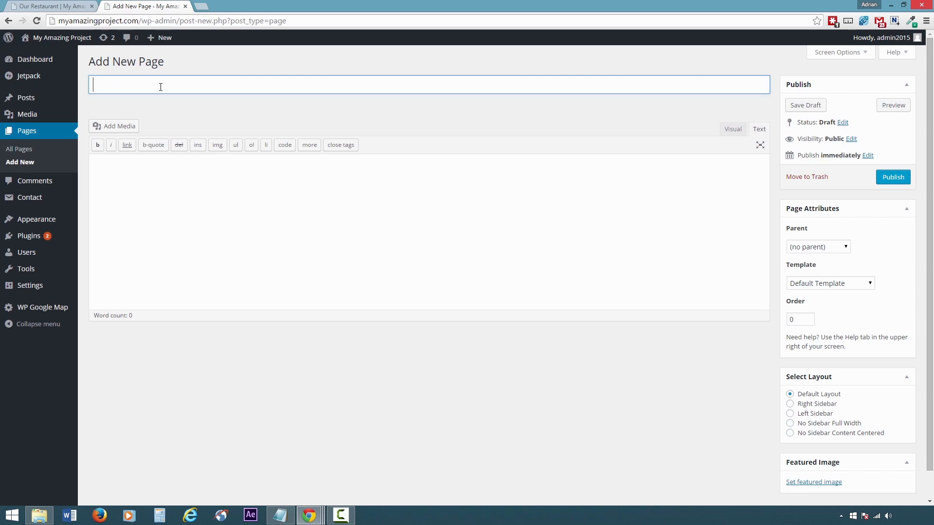
{"action": "type", "text": "About Us"}
{"action": "left_click", "coordinate": [208, 176]}
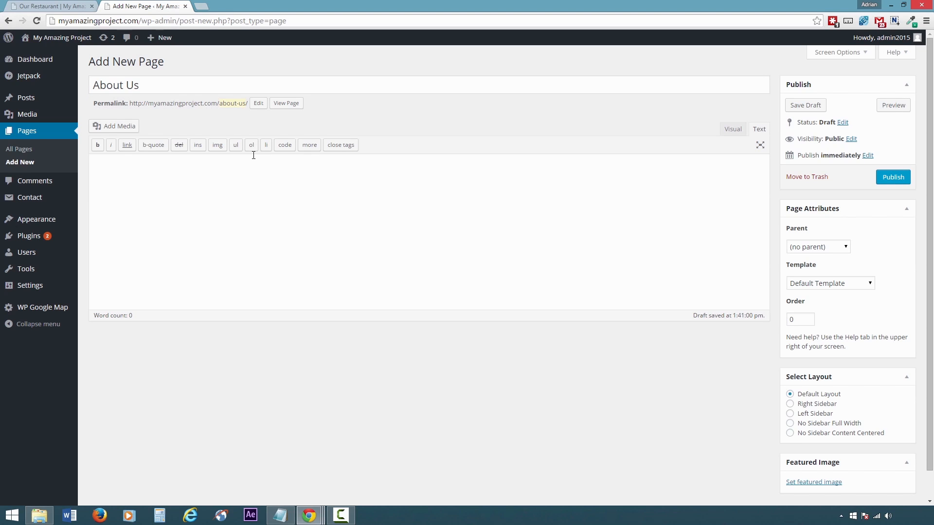
{"action": "type", "text": "Lorem ipsum dolor sit amet, te affert causae epicuri vim, amet urbanitas vim ex. Vix mutat causae senserit ea. Vel an tempor democritum mediocritatem, eam te partiendo disputando neglegentur. Duo sale admodum at, ne platonem reformidans vituperatoribus vis. Probo definitiones te qui. Id referrentur contentiones sea.  Ad usu atqui eirmod, per ea stet ludus. Possim eripuit facilisi ex pro, sea eu causae facilis. Sed harum delicata cu, sed ne legere timeam reprehendunt. Ipsum scaevola mea te, no melius fabulas cum. Quod maiorum neglegentur vix ei, at cum tamquam mandamus. Ius stet deserunt philosophia in, ad habeo illud eam, vel meliore ponderum te. Duo in quidam contentiones.  Eos dicam tantas graeci at, vide timeam tamquam sea ad. Nisl ferri eam at. Cu legere putant duo, modo molestie dissentiunt sit in, mel ad mutat imperdiet vituperatoribus. In nec autem putent albucius.  Nam nibh mandamus dissentias no, feugait explicari dissentiet per ut, vel aeterno omnesque periculis in. Solum homero conclusionemque vis te, lucilius dissentiet no qui. Illum evertitur disputando te his, in per aeterno aliquip adipisci. Ei eum lorem augue minim, ut ius prima accusam. Usu altera utroque detracto te, ferri facer voluptua sit ea.  Vel democritum constituto ea, an has commune consequuntur interpretaris. Graeco vidisse vel id. Vim facete pericula cu, duis epicuri intellegat ut eam. Idque nonumes efficiantur cu mea, sea novum erant iudico ea, et utamur euismod quaestio pri. Quo imperdiet temporibus eu."}
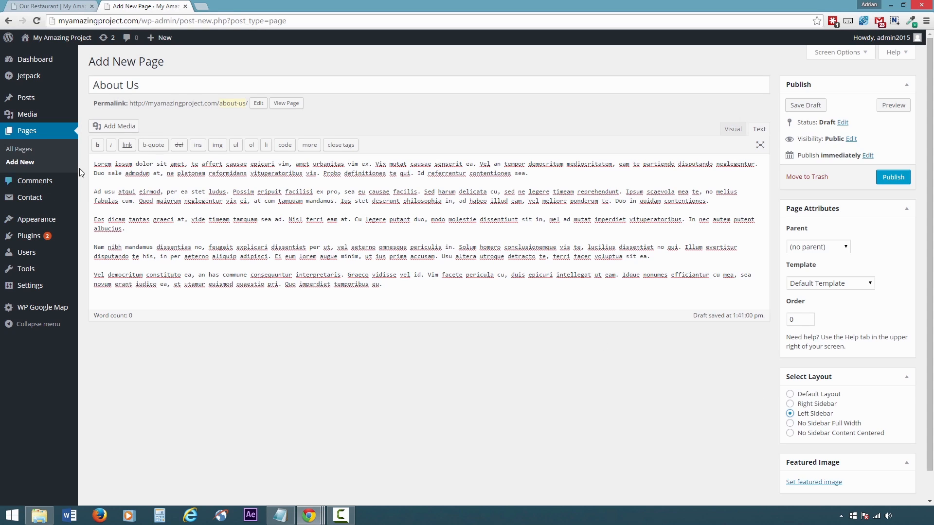
Upload chef.jpg, insert it before the About Us text, left-aligned at Medium – 300 × 200, and publish the page
{"action": "left_click", "coordinate": [112, 126]}
{"action": "left_click", "coordinate": [139, 79]}
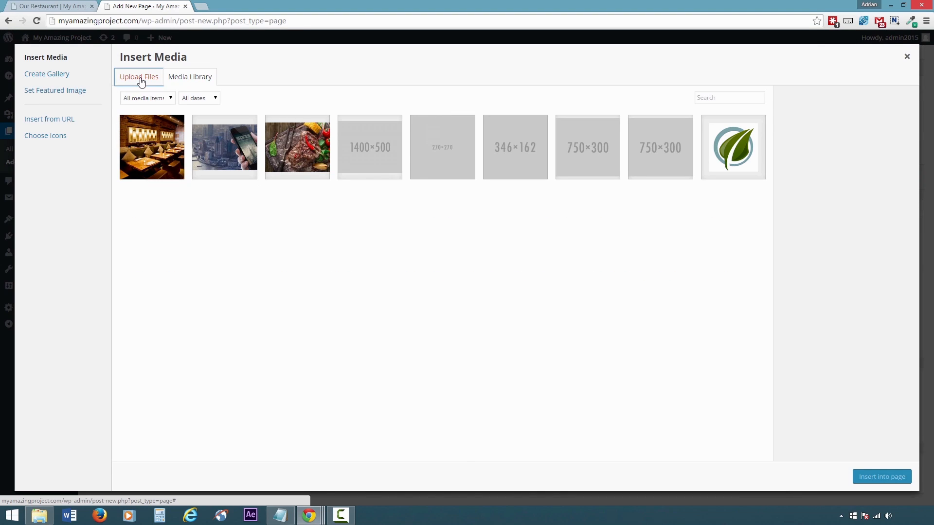
{"action": "left_click", "coordinate": [503, 250]}
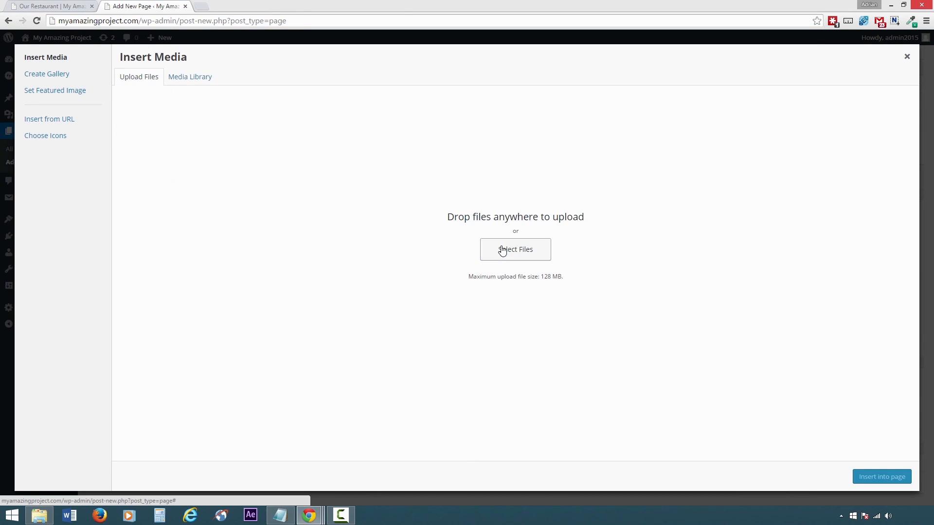
{"action": "double_click", "coordinate": [396, 174]}
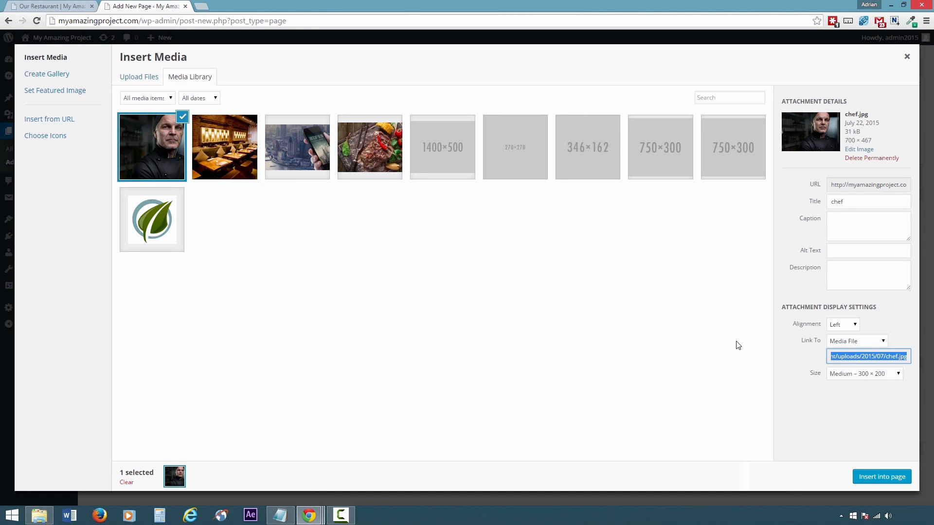
{"action": "left_click", "coordinate": [878, 477]}
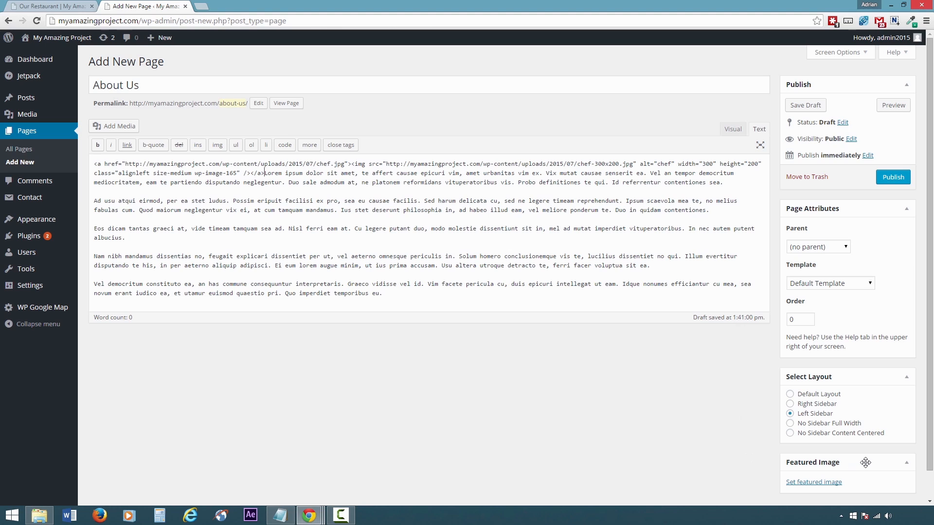
{"action": "left_click", "coordinate": [883, 182]}
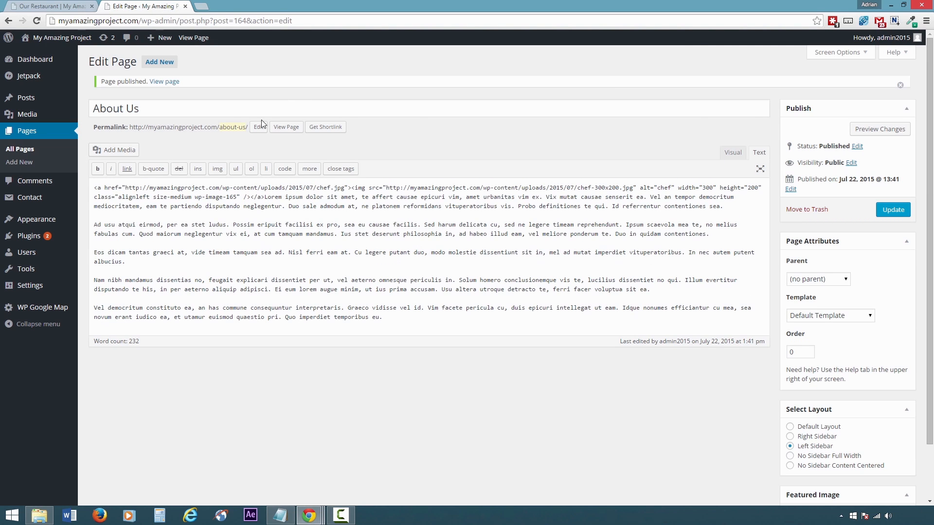
Copy the About Us page's permalink, open it in a new browser tab and review the published page
{"action": "left_click_drag", "start_coordinate": [248, 127], "coordinate": [131, 125]}
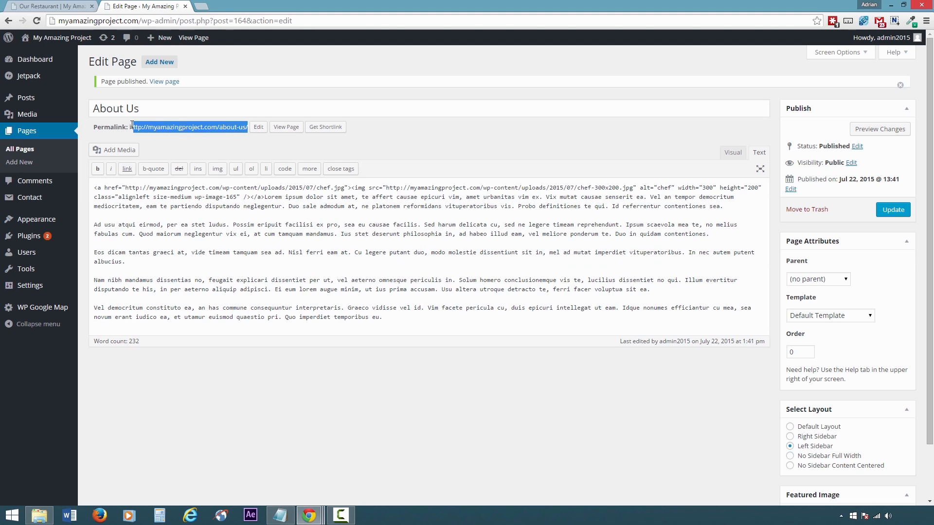
{"action": "right_click", "coordinate": [136, 128]}
{"action": "left_click", "coordinate": [153, 134]}
{"action": "left_click", "coordinate": [200, 7]}
{"action": "right_click", "coordinate": [185, 20]}
{"action": "left_click", "coordinate": [202, 69]}
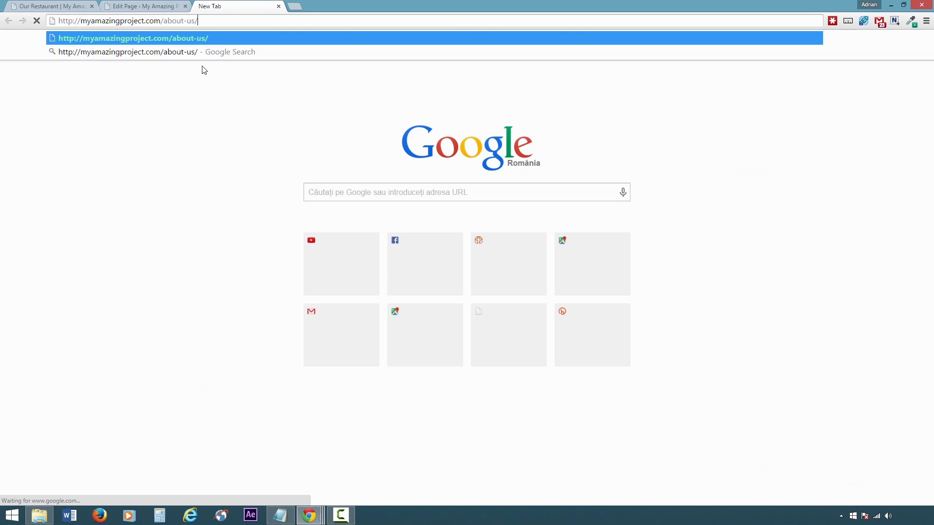
{"action": "key", "text": "Return"}
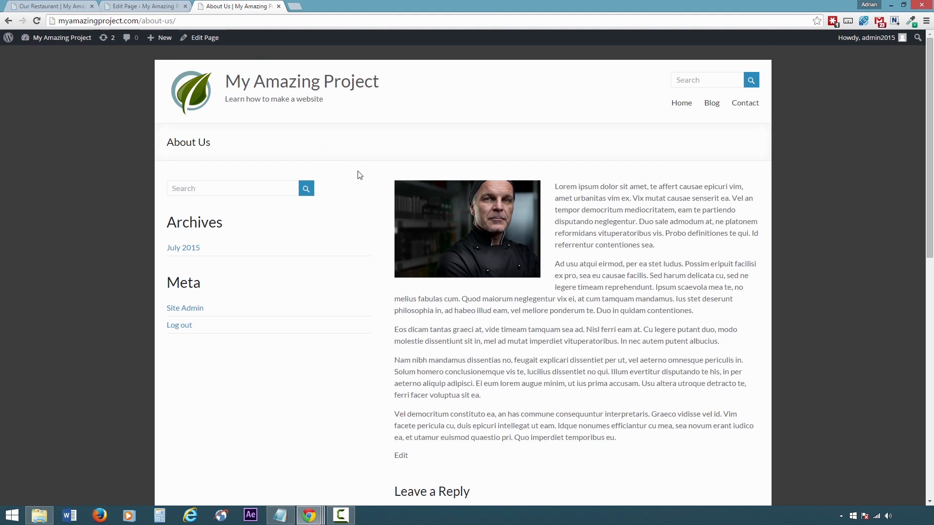
{"action": "scroll", "coordinate": [359, 175], "scroll_direction": "down", "scroll_amount": 2}
{"action": "scroll", "coordinate": [358, 175], "scroll_direction": "down", "scroll_amount": 2}
{"action": "scroll", "coordinate": [359, 175], "scroll_direction": "up", "scroll_amount": 4}
Go to the site's home page and look over its sections down to the footer
{"action": "left_click", "coordinate": [329, 89]}
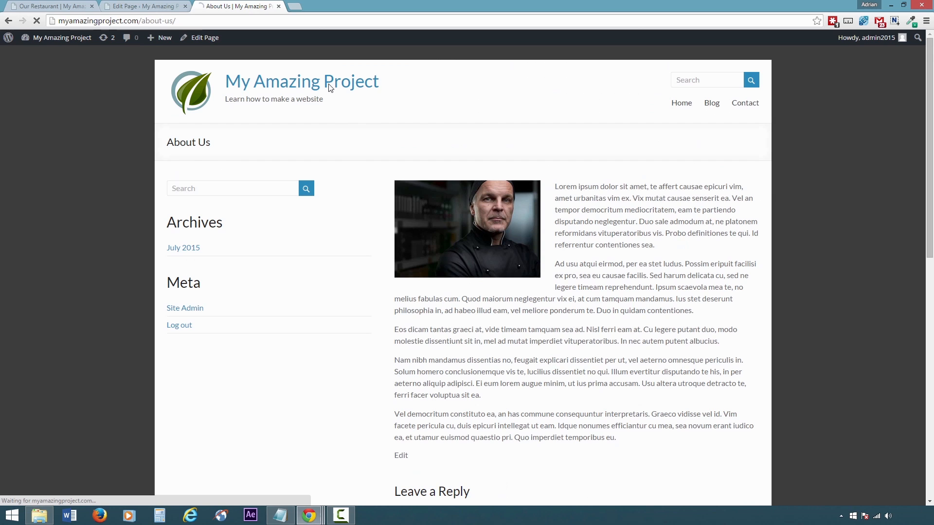
{"action": "scroll", "coordinate": [370, 165], "scroll_direction": "down", "scroll_amount": 3}
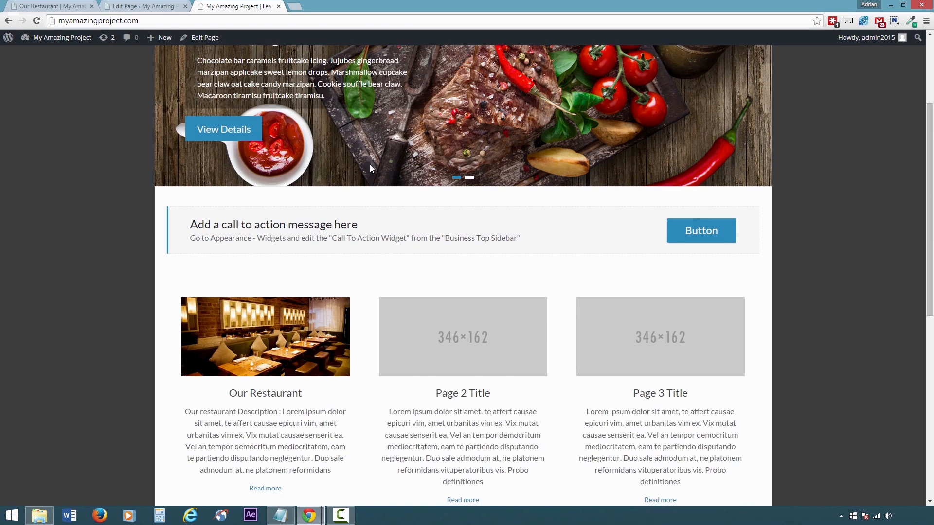
{"action": "scroll", "coordinate": [369, 168], "scroll_direction": "down", "scroll_amount": 7}
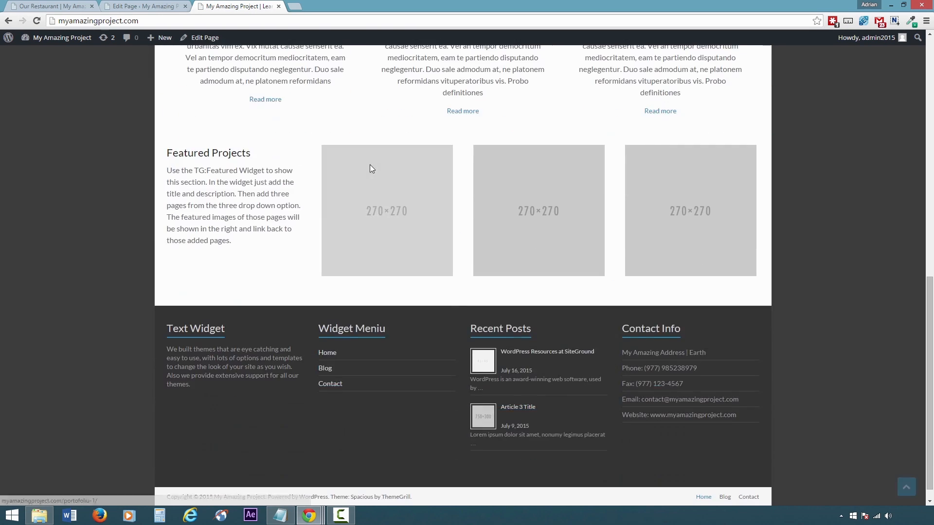
{"action": "scroll", "coordinate": [369, 168], "scroll_direction": "up", "scroll_amount": 10}
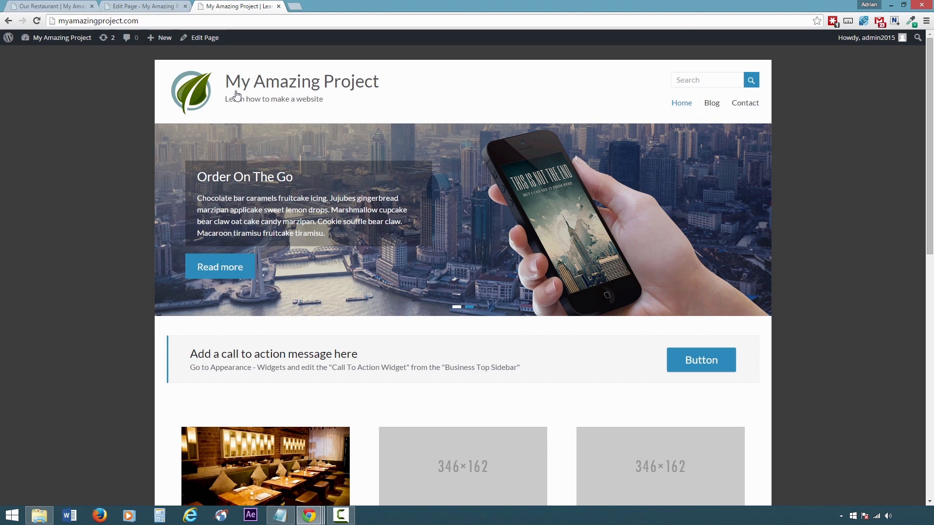
Add the About Us page to the Top Menu between Blog and Contact, and save the menu
{"action": "left_click", "coordinate": [153, 7]}
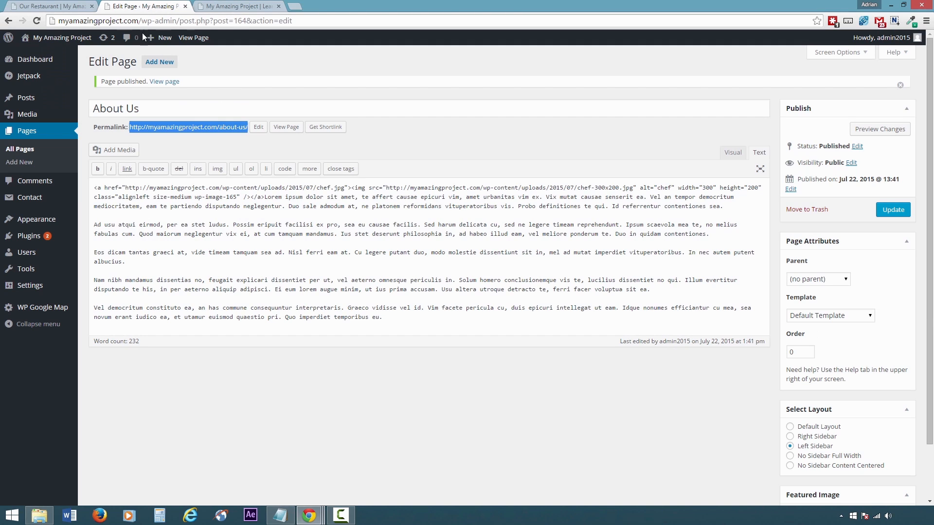
{"action": "mouse_move", "coordinate": [61, 223]}
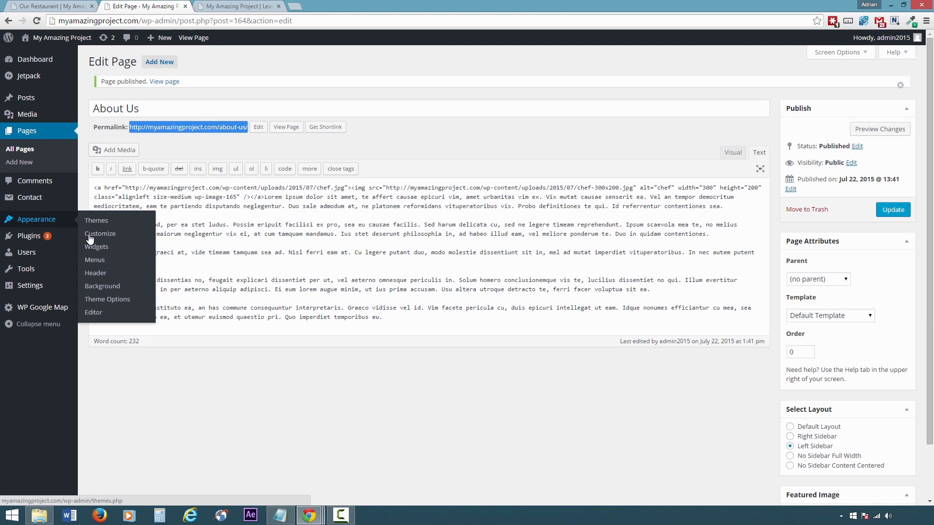
{"action": "left_click", "coordinate": [95, 260]}
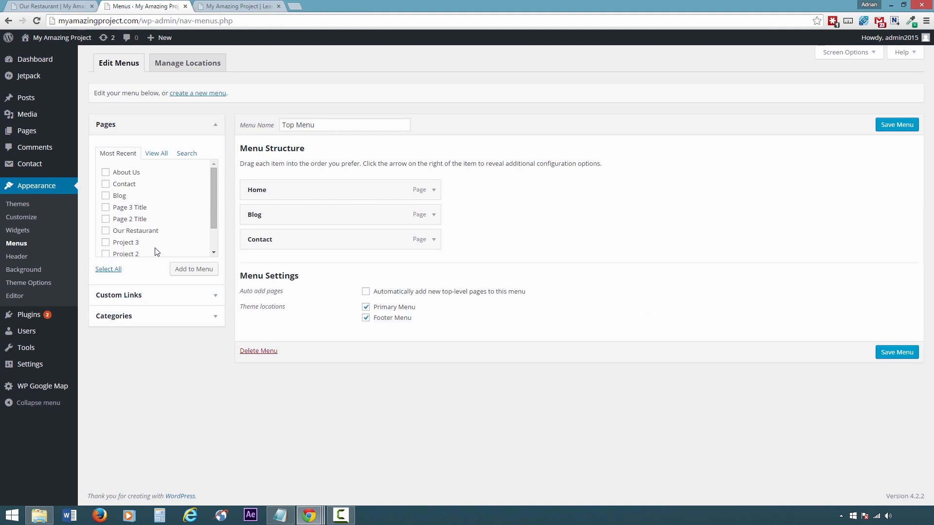
{"action": "scroll", "coordinate": [216, 187], "scroll_direction": "down", "scroll_amount": 2}
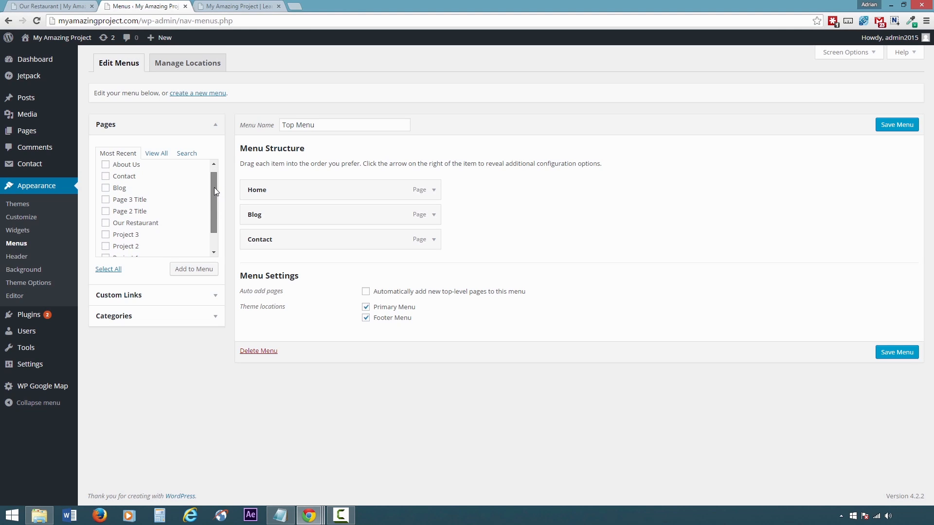
{"action": "left_click", "coordinate": [106, 171]}
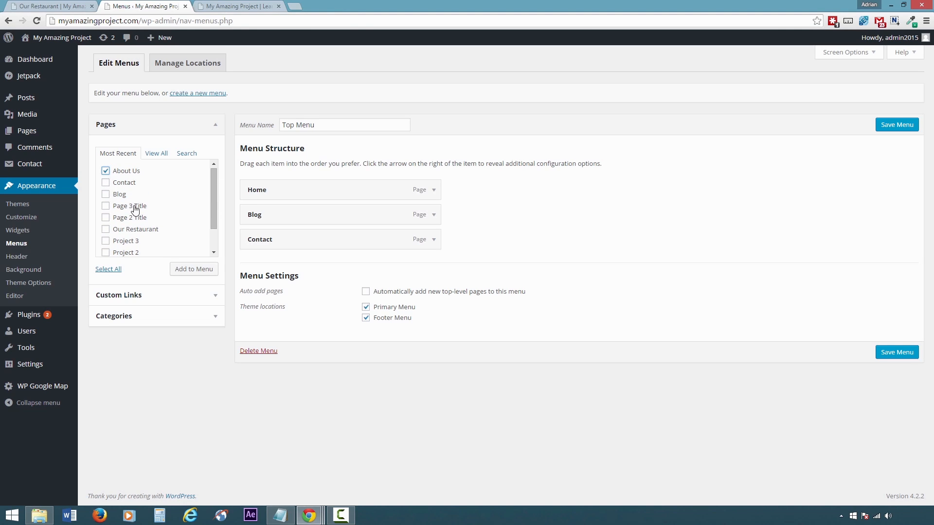
{"action": "left_click", "coordinate": [193, 270]}
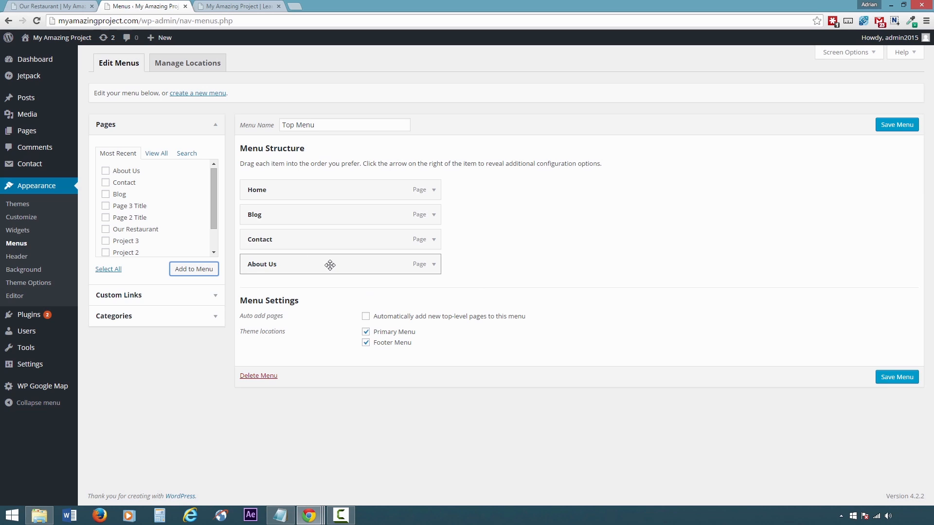
{"action": "left_click_drag", "start_coordinate": [328, 265], "coordinate": [332, 244]}
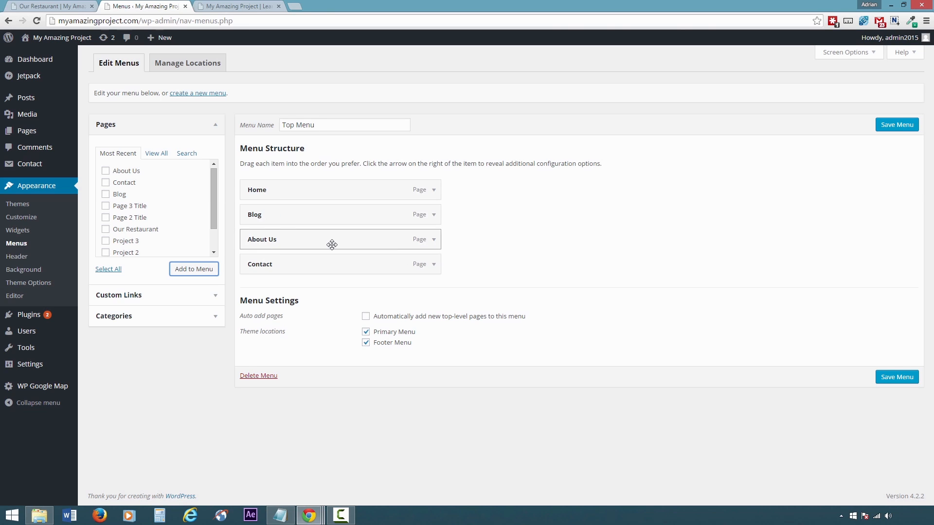
{"action": "left_click", "coordinate": [902, 378]}
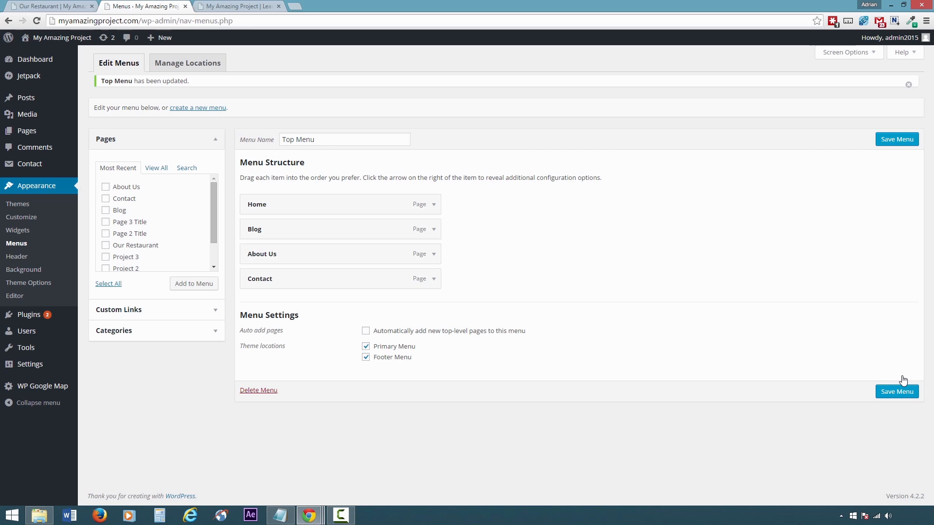
{"action": "left_click", "coordinate": [890, 396]}
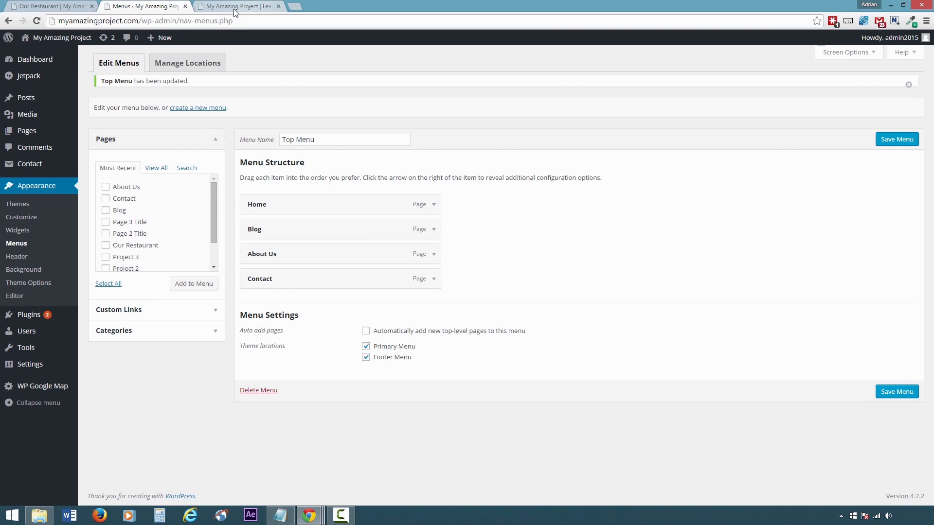
Open the site's home page in place of the Our Restaurant page and follow the About Us link in its navigation
{"action": "left_click", "coordinate": [57, 6]}
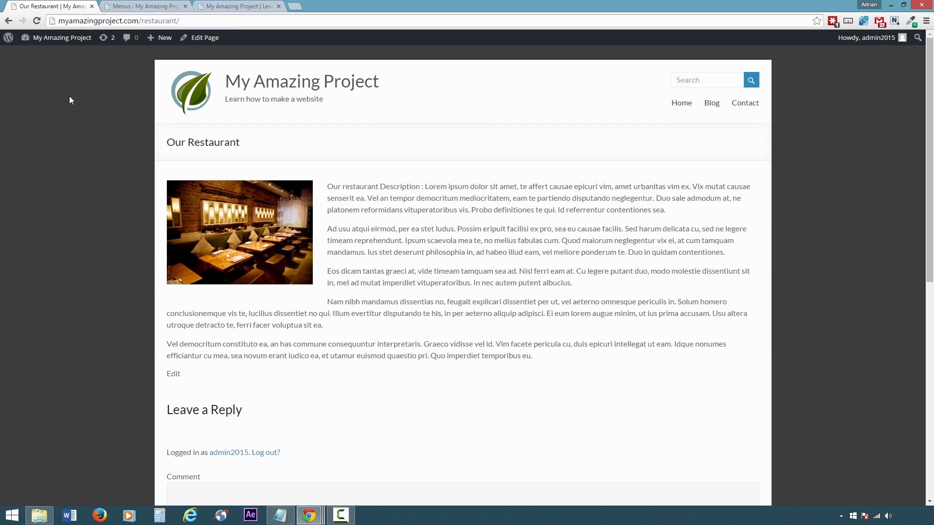
{"action": "left_click", "coordinate": [182, 99]}
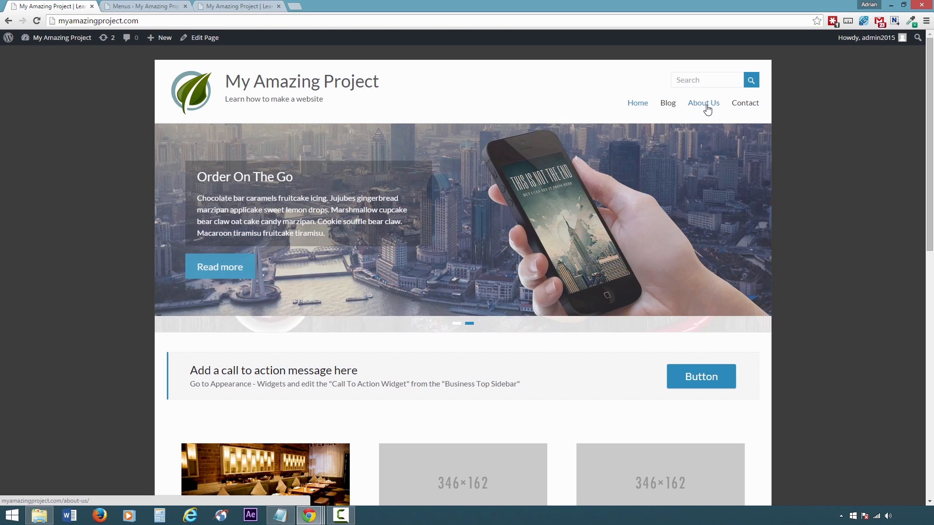
{"action": "left_click", "coordinate": [708, 110]}
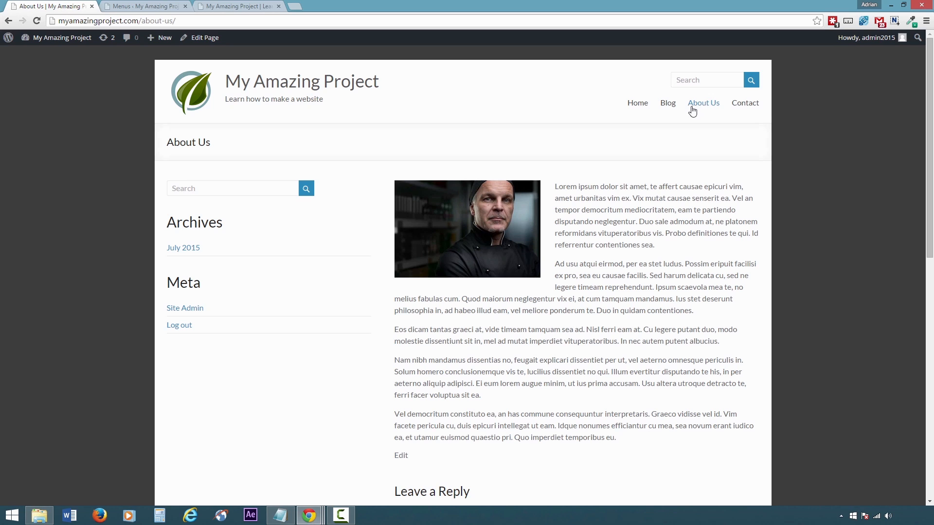
Move the post "WordPress Resources at SiteGround" to the trash from the dashboard's posts list
{"action": "left_click", "coordinate": [119, 7]}
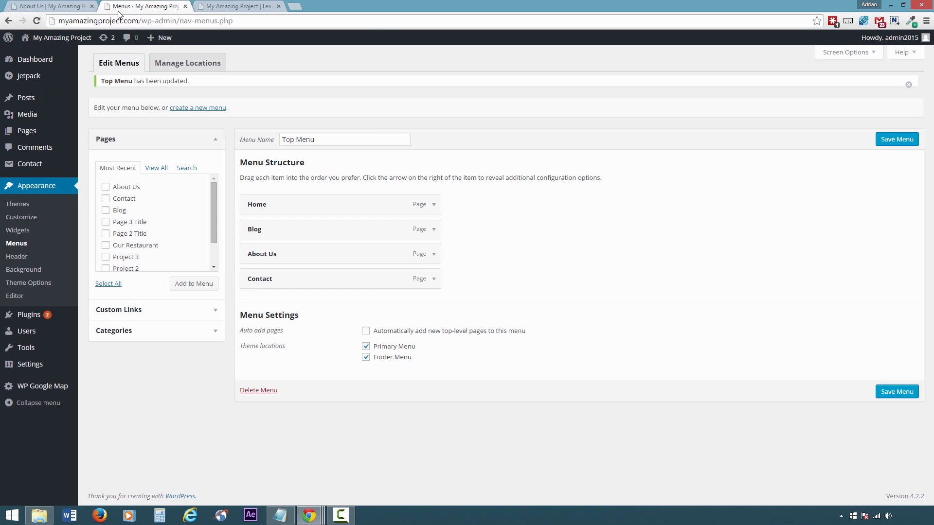
{"action": "left_click", "coordinate": [50, 99]}
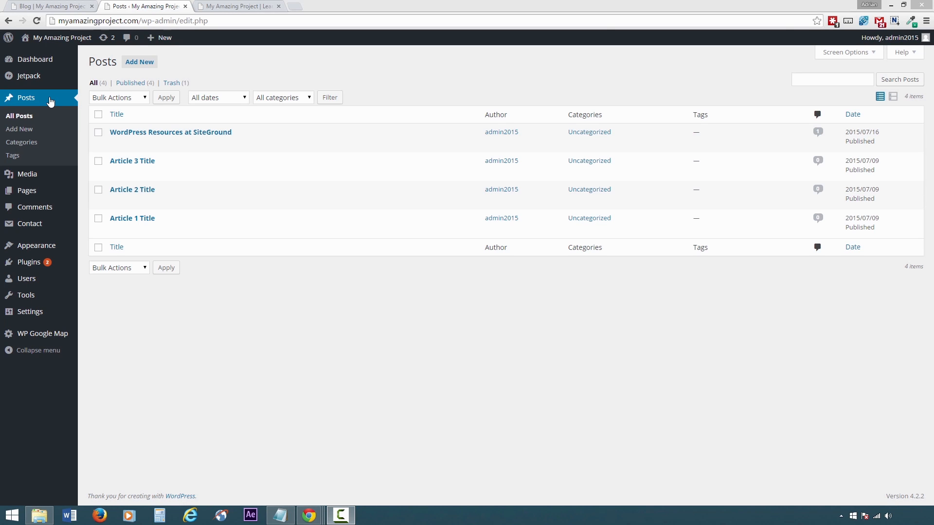
{"action": "left_click", "coordinate": [98, 133]}
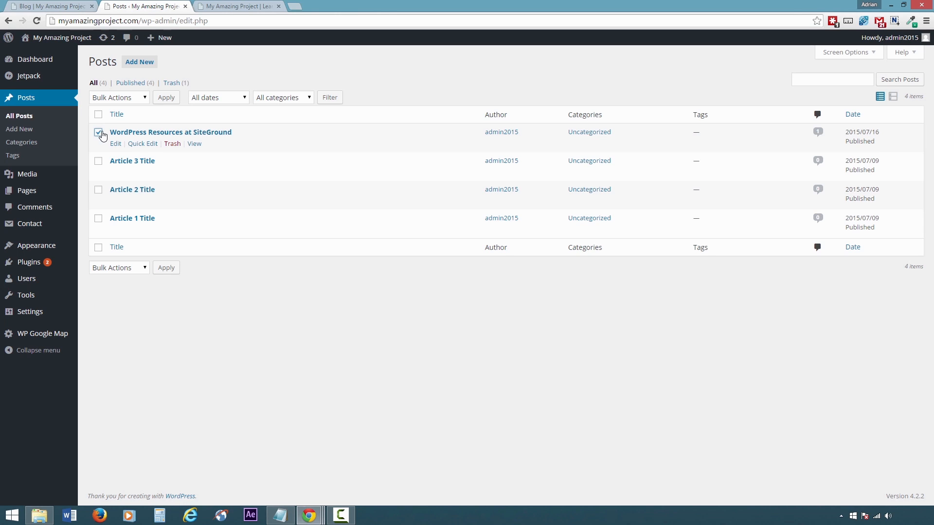
{"action": "left_click", "coordinate": [174, 146]}
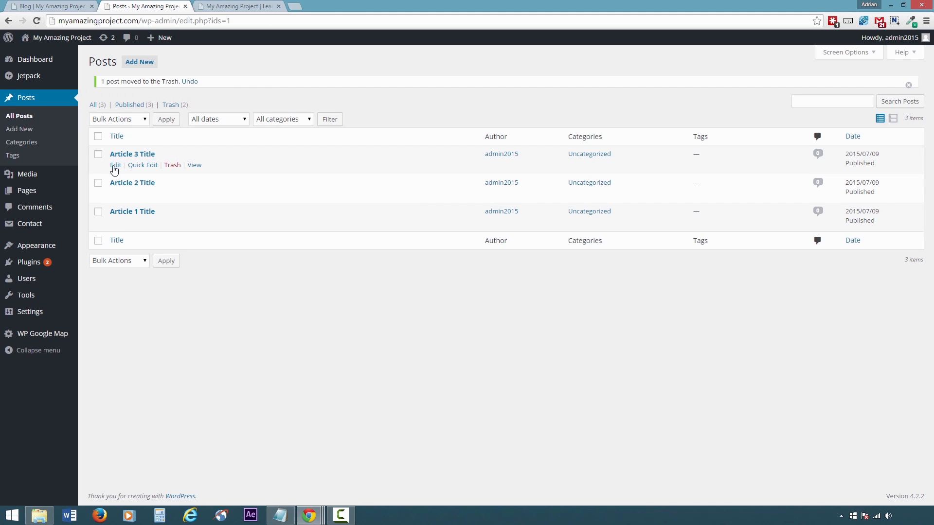
Start a new post titled "A Great Day Outdoors" with five paragraphs of lorem ipsum text
{"action": "left_click", "coordinate": [140, 63]}
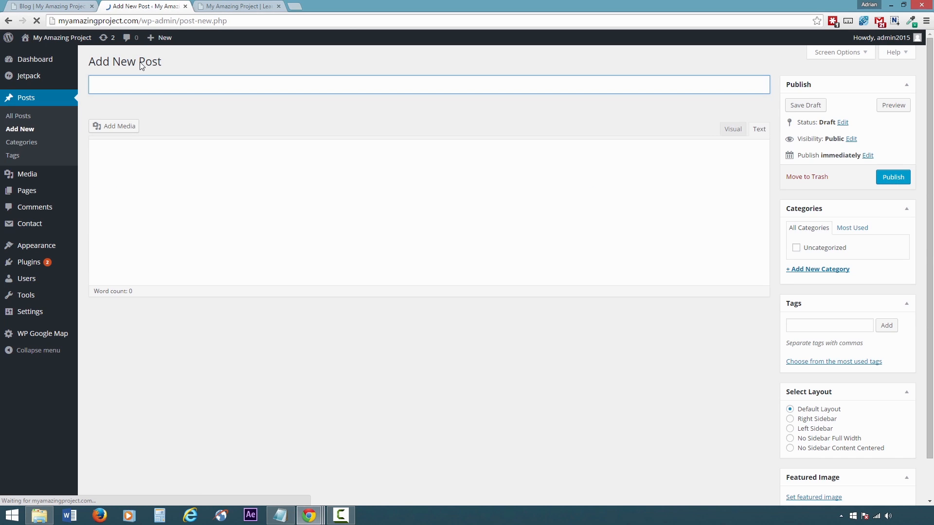
{"action": "type", "text": "A Gr"}
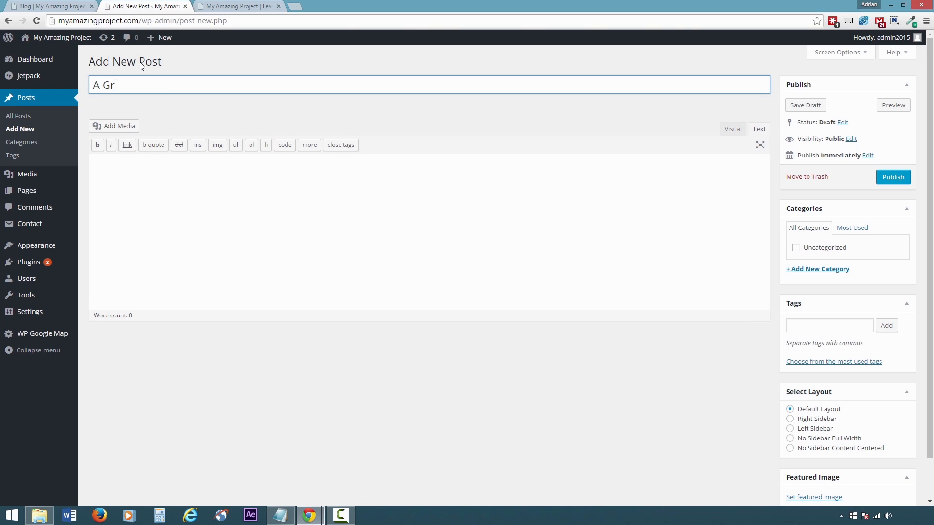
{"action": "type", "text": "eat Da"}
{"action": "type", "text": "Outdoors"}
{"action": "left_click", "coordinate": [151, 174]}
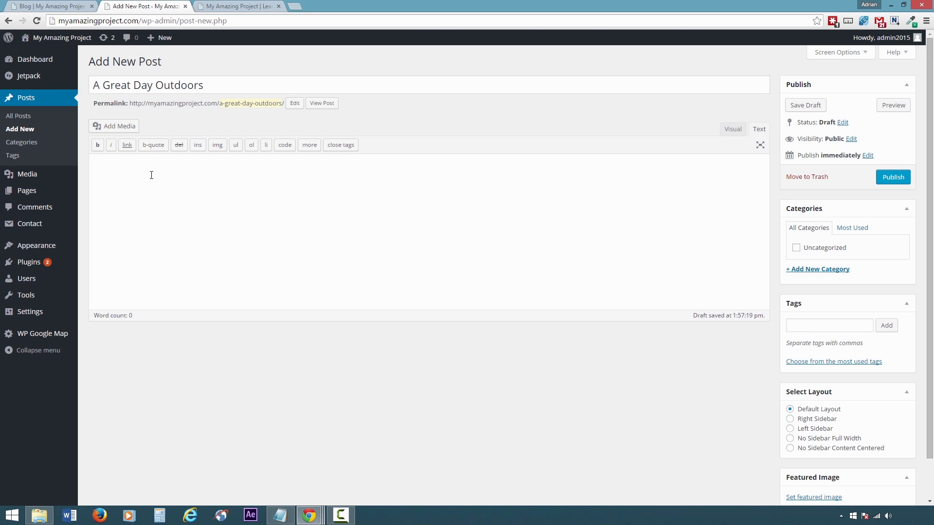
{"action": "key", "text": "ctrl+v"}
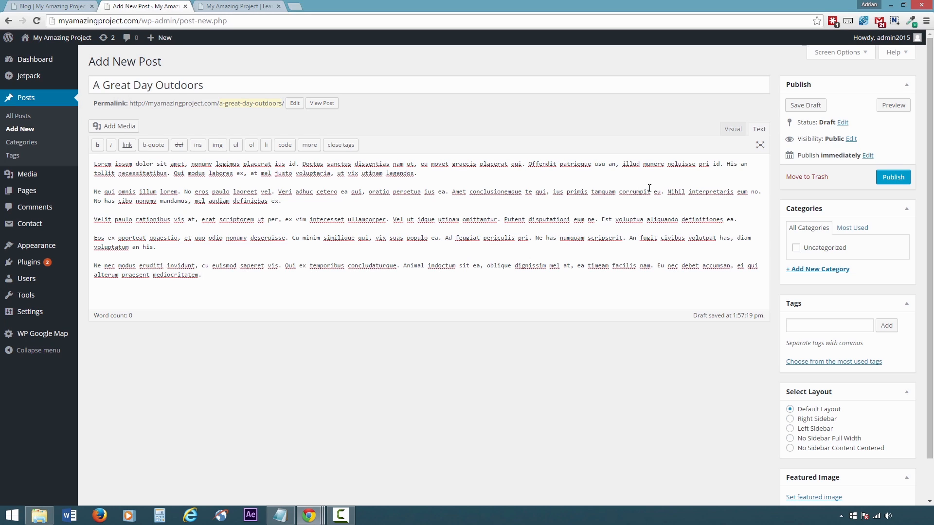
Make the post's fourth paragraph, starting "Eos ex oporteat quaestio", bold in the visual editor
{"action": "left_click", "coordinate": [725, 133]}
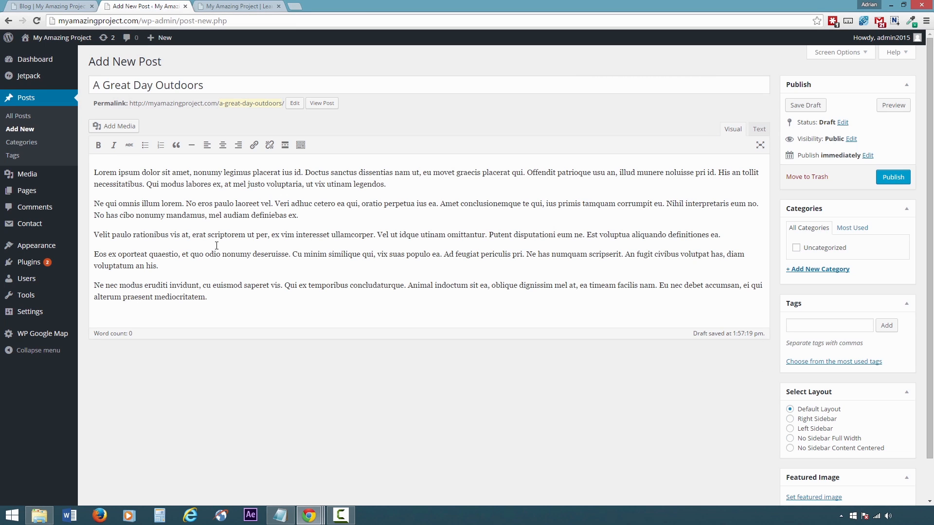
{"action": "left_click_drag", "start_coordinate": [158, 266], "coordinate": [89, 252]}
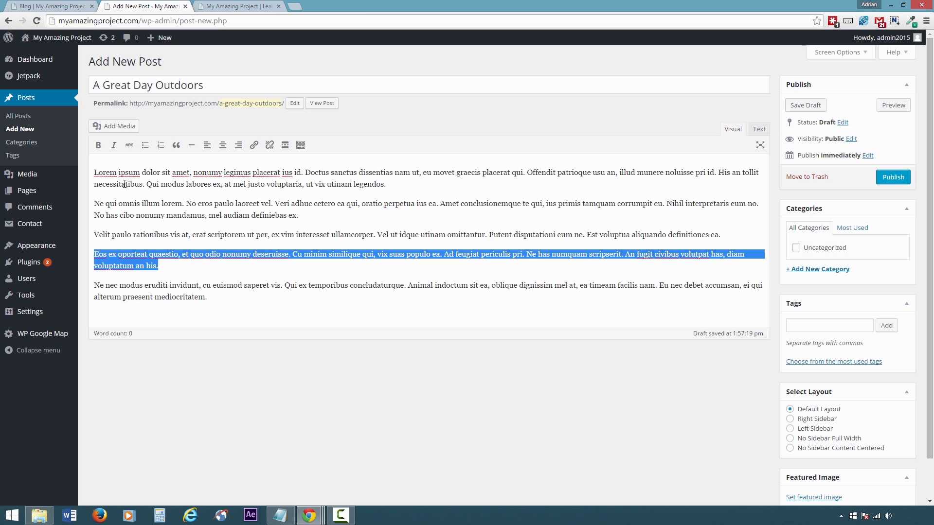
{"action": "left_click", "coordinate": [99, 145]}
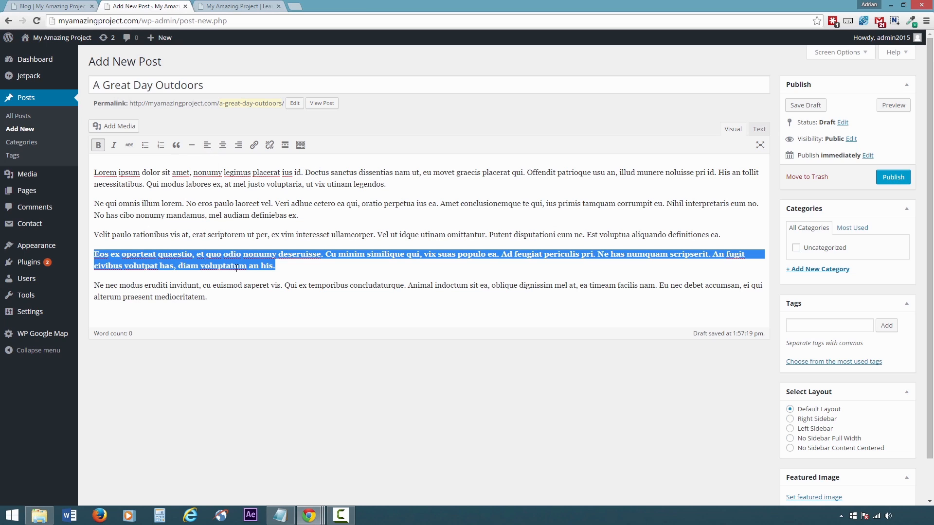
{"action": "left_click", "coordinate": [517, 283]}
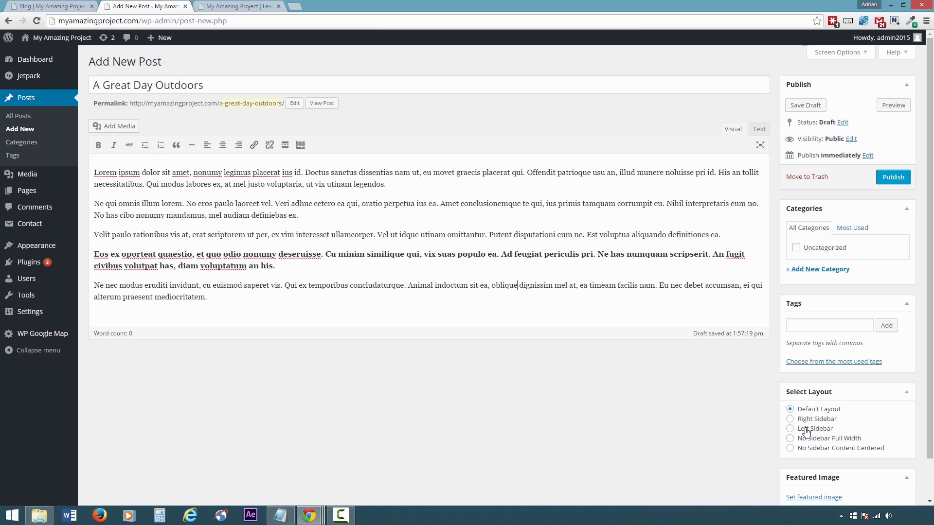
Give the post the Left Sidebar layout and the featured image cycle-750x3501.png from the media library, and publish it
{"action": "left_click", "coordinate": [790, 429]}
{"action": "scroll", "coordinate": [734, 413], "scroll_direction": "down", "scroll_amount": 1}
{"action": "left_click", "coordinate": [802, 453]}
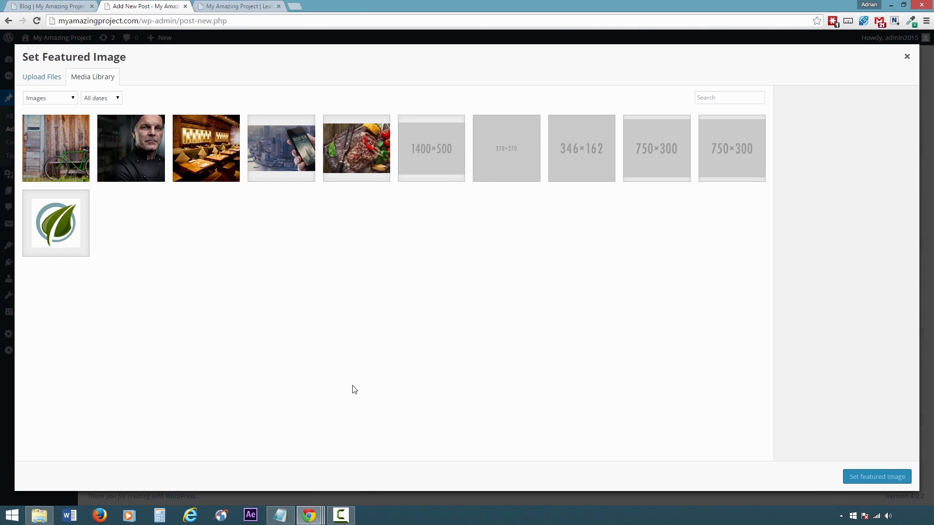
{"action": "left_click", "coordinate": [71, 162]}
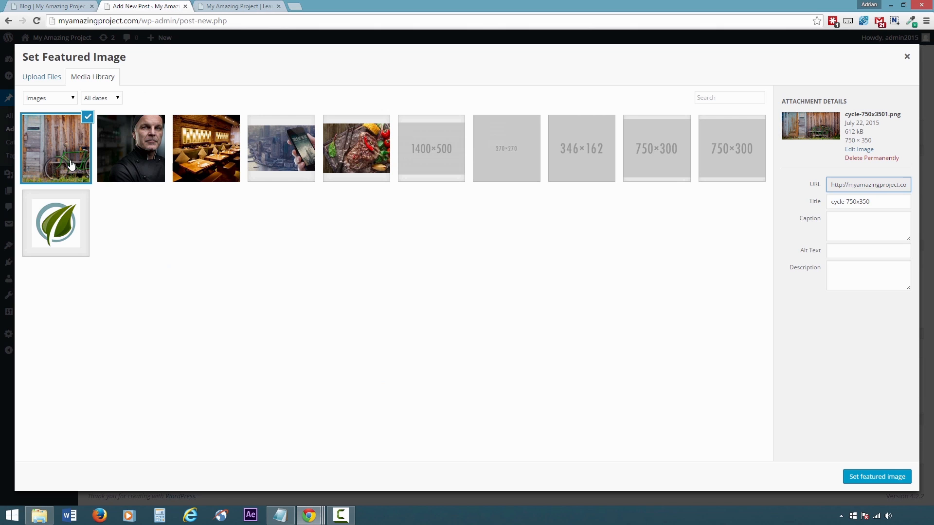
{"action": "left_click", "coordinate": [862, 487]}
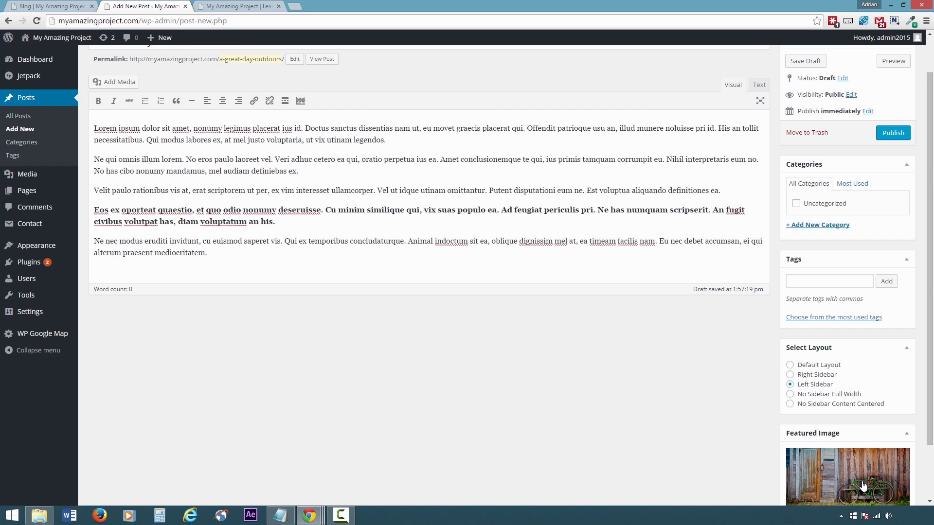
{"action": "scroll", "coordinate": [862, 481], "scroll_direction": "up", "scroll_amount": 1}
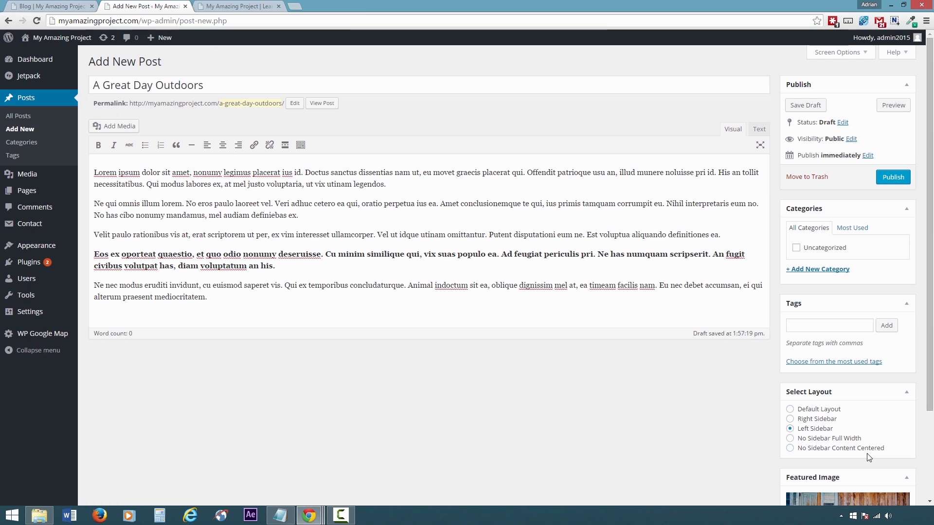
{"action": "left_click", "coordinate": [892, 177]}
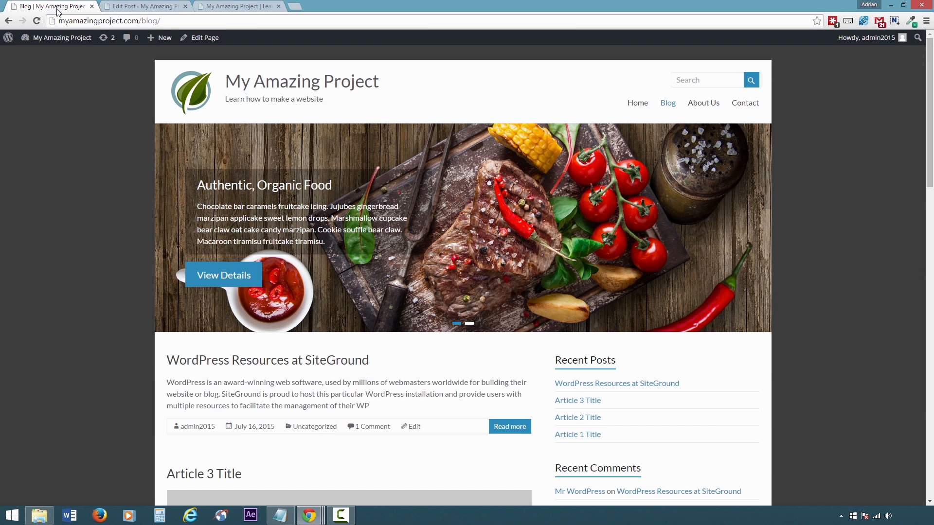
Reload the site's Blog page and review the new post, the older articles and the sidebar's recent posts
{"action": "left_click", "coordinate": [51, 7]}
{"action": "right_click", "coordinate": [13, 125]}
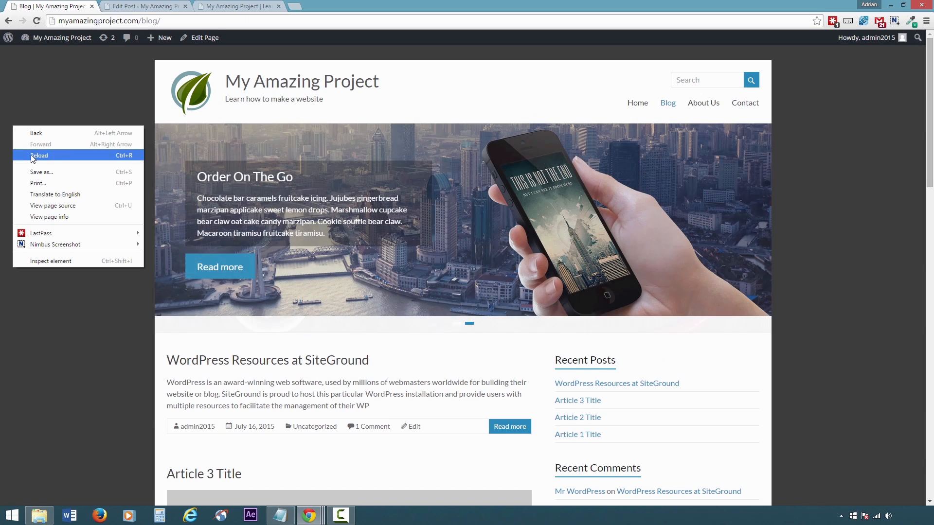
{"action": "left_click", "coordinate": [30, 155]}
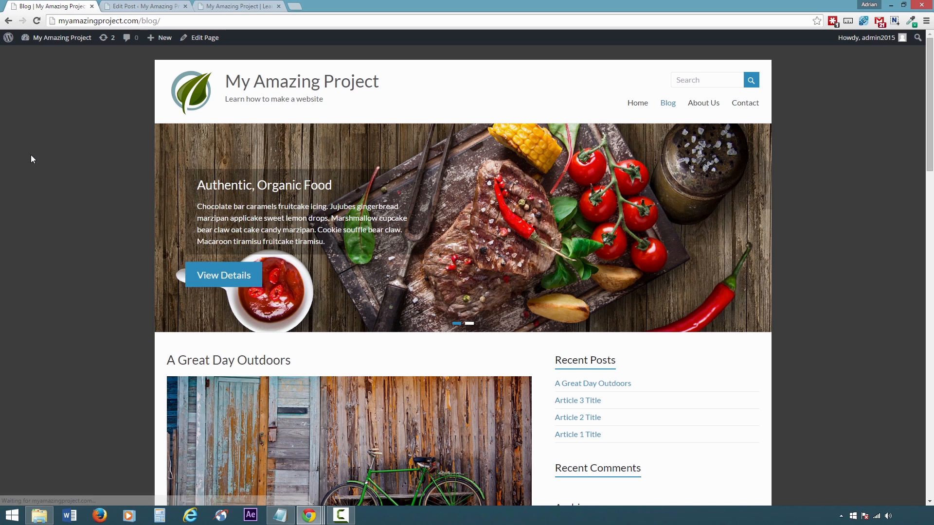
{"action": "scroll", "coordinate": [30, 154], "scroll_direction": "down", "scroll_amount": 3}
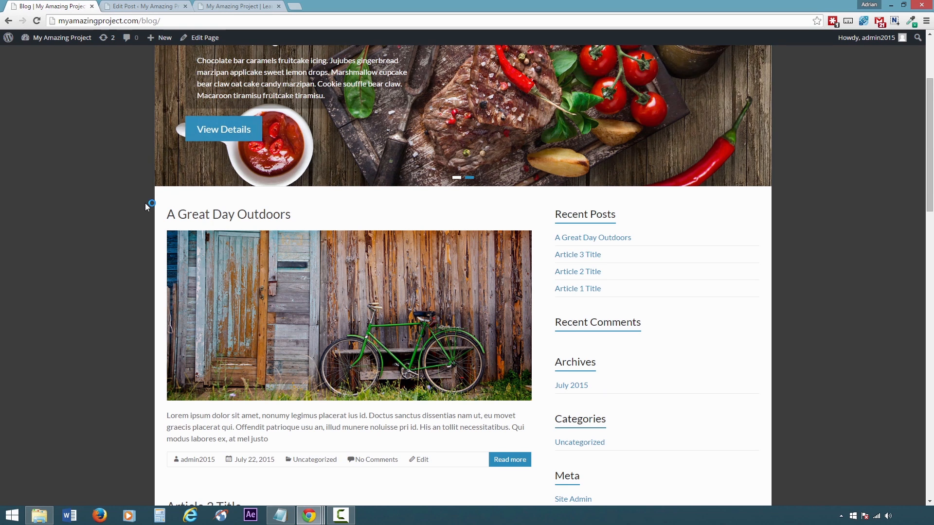
{"action": "scroll", "coordinate": [144, 203], "scroll_direction": "down", "scroll_amount": 3}
{"action": "scroll", "coordinate": [145, 203], "scroll_direction": "up", "scroll_amount": 3}
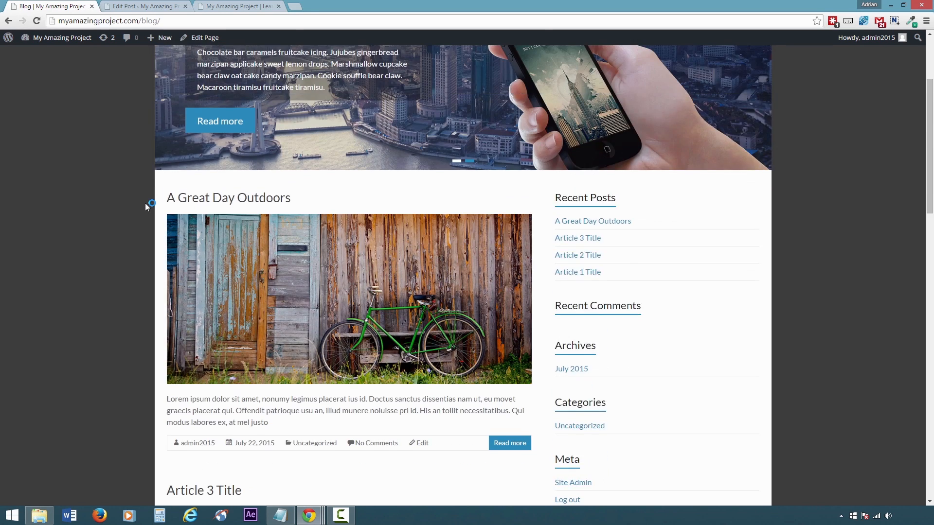
{"action": "scroll", "coordinate": [145, 202], "scroll_direction": "down", "scroll_amount": 9}
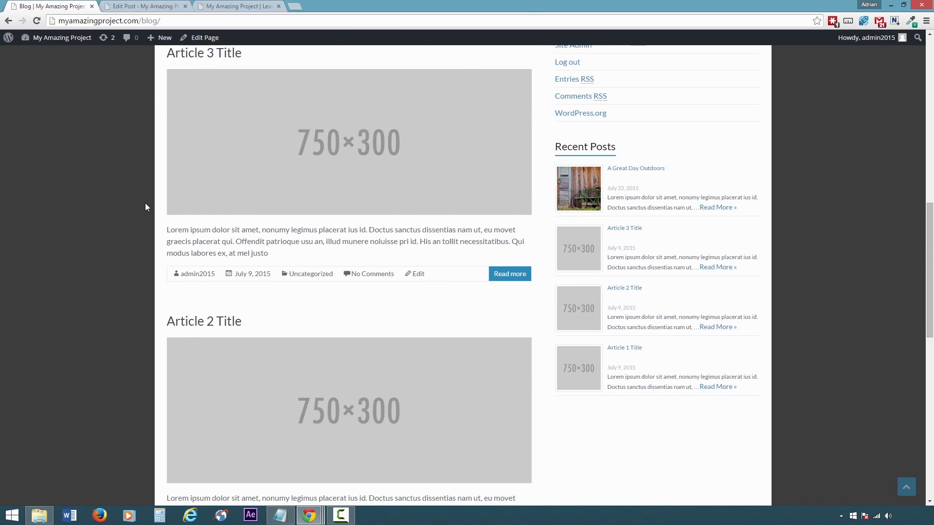
{"action": "scroll", "coordinate": [146, 206], "scroll_direction": "up", "scroll_amount": 1}
{"action": "scroll", "coordinate": [145, 204], "scroll_direction": "up", "scroll_amount": 6}
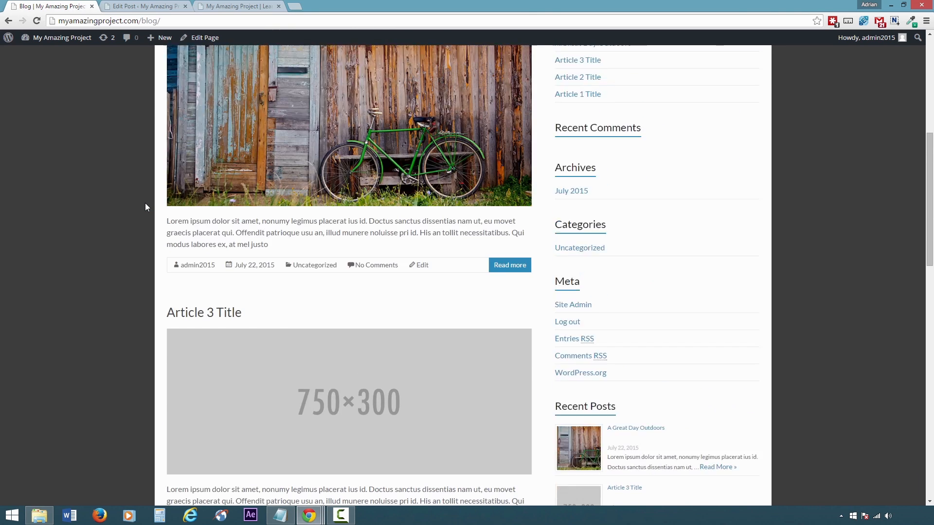
Open the "A Great Day Outdoors" post from the Blog page and check its layout and text
{"action": "scroll", "coordinate": [145, 203], "scroll_direction": "down", "scroll_amount": 1}
{"action": "scroll", "coordinate": [145, 203], "scroll_direction": "up", "scroll_amount": 2}
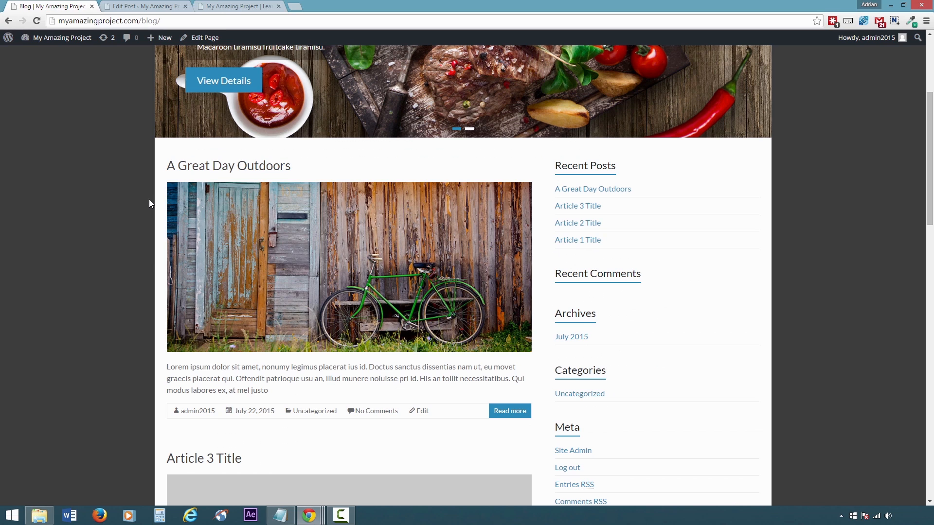
{"action": "left_click", "coordinate": [185, 173]}
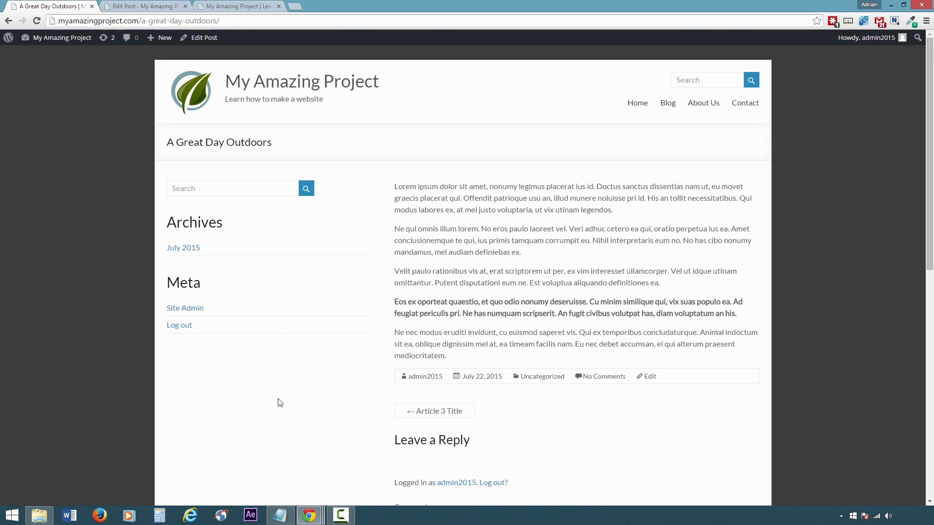
Go to the site's home page and review the call to action, page blocks, Featured Projects and footer sections
{"action": "left_click", "coordinate": [192, 100]}
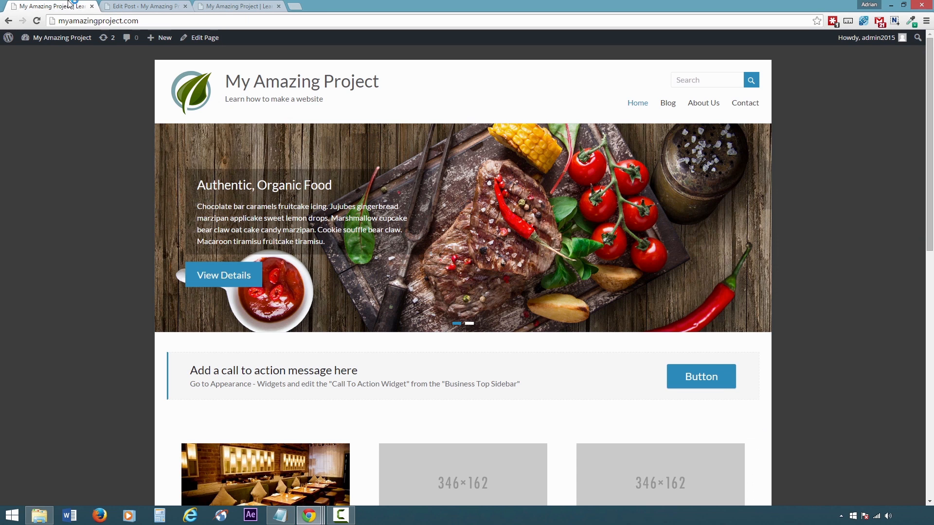
{"action": "scroll", "coordinate": [86, 65], "scroll_direction": "down", "scroll_amount": 3}
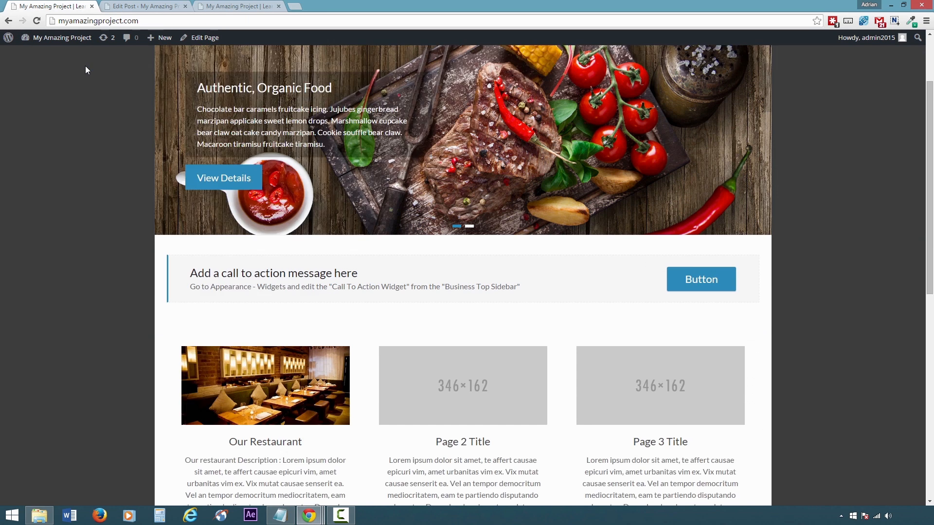
{"action": "scroll", "coordinate": [85, 65], "scroll_direction": "down", "scroll_amount": 1}
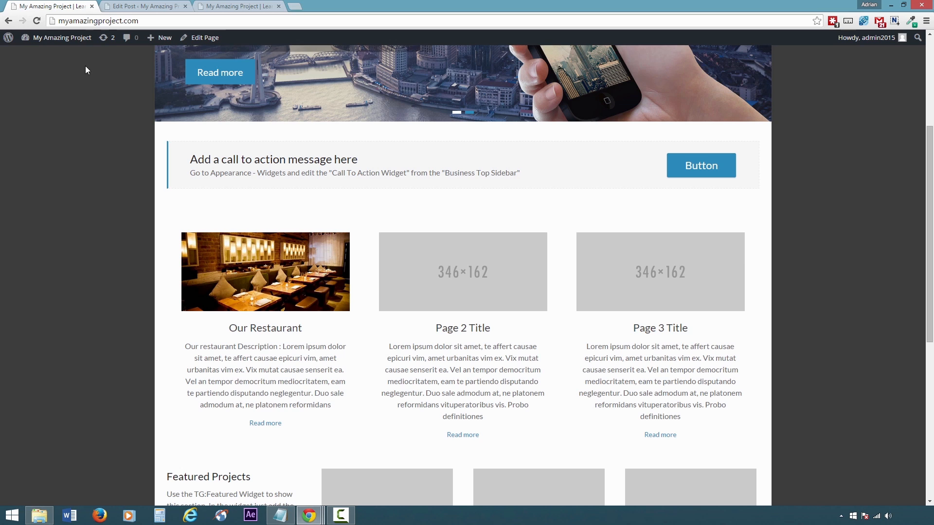
{"action": "scroll", "coordinate": [89, 80], "scroll_direction": "down", "scroll_amount": 1}
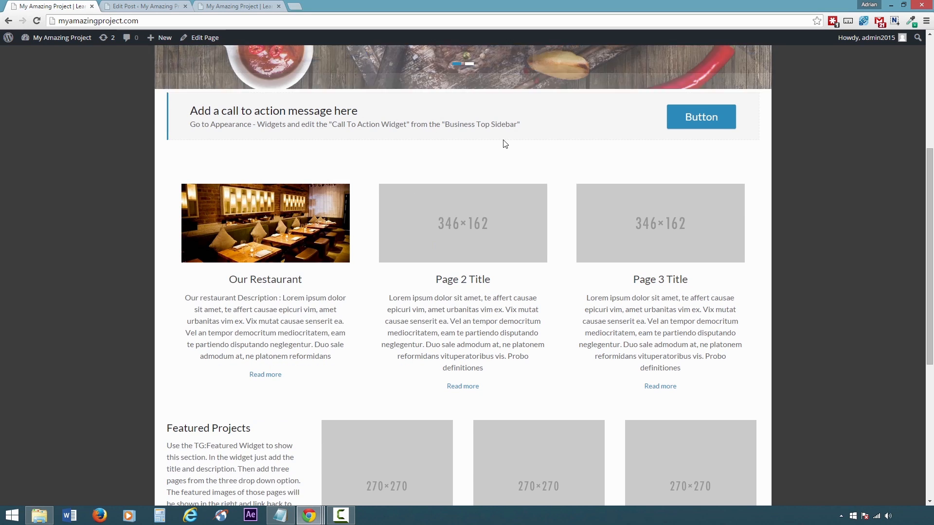
{"action": "scroll", "coordinate": [532, 230], "scroll_direction": "up", "scroll_amount": 1}
{"action": "scroll", "coordinate": [545, 274], "scroll_direction": "down", "scroll_amount": 2}
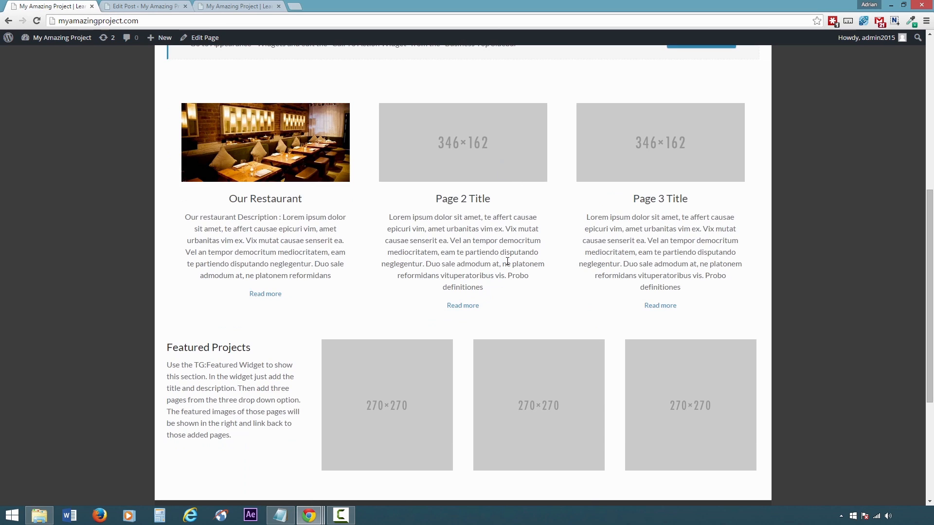
{"action": "scroll", "coordinate": [507, 261], "scroll_direction": "down", "scroll_amount": 2}
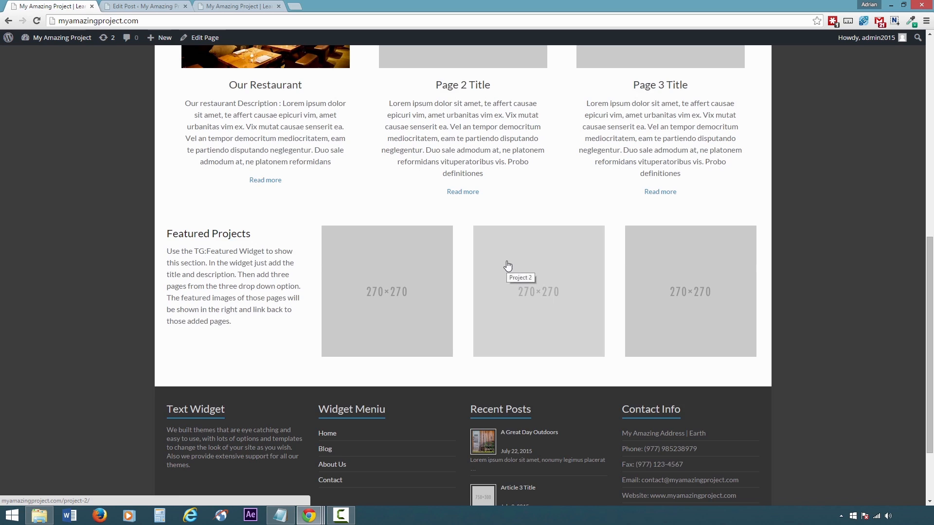
{"action": "scroll", "coordinate": [507, 261], "scroll_direction": "up", "scroll_amount": 2}
{"action": "scroll", "coordinate": [508, 261], "scroll_direction": "up", "scroll_amount": 2}
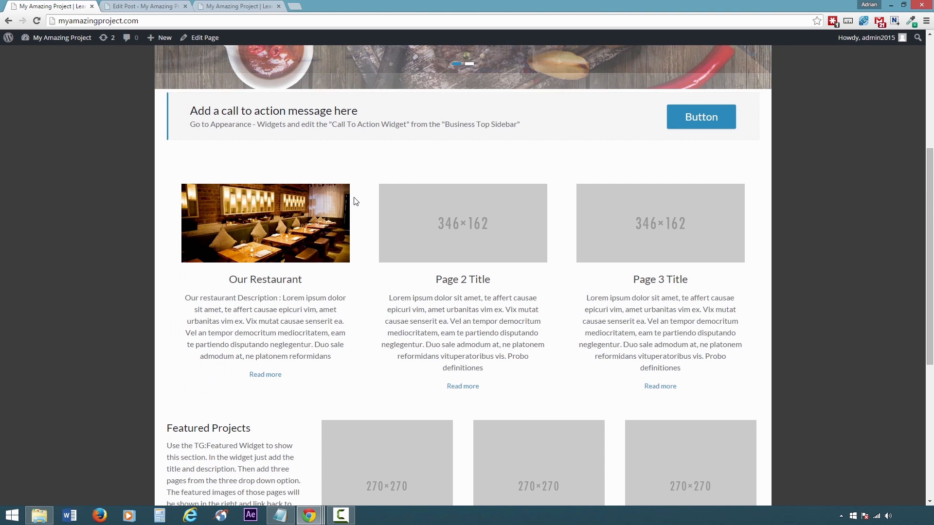
Return to the WordPress admin and open the widget settings in the theme customizer
{"action": "left_click", "coordinate": [154, 7]}
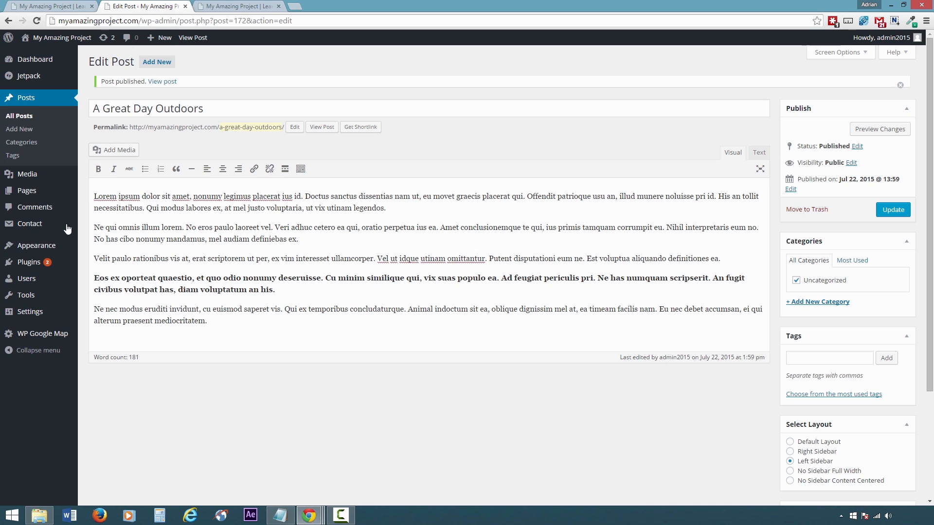
{"action": "mouse_move", "coordinate": [73, 252]}
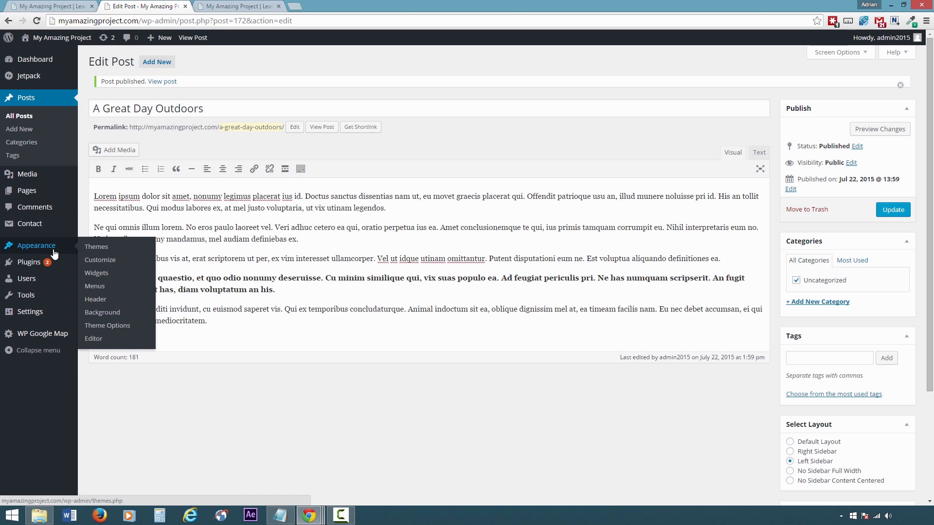
{"action": "left_click", "coordinate": [96, 262]}
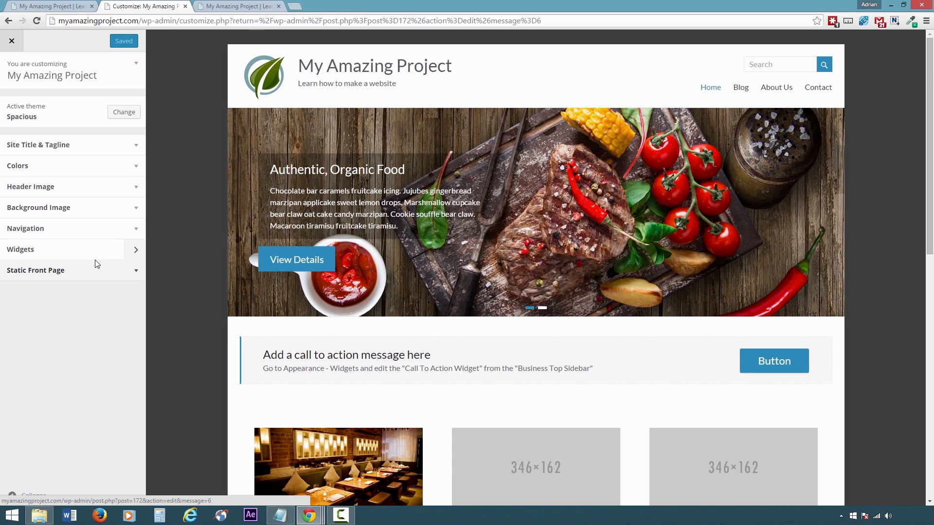
{"action": "left_click", "coordinate": [100, 254]}
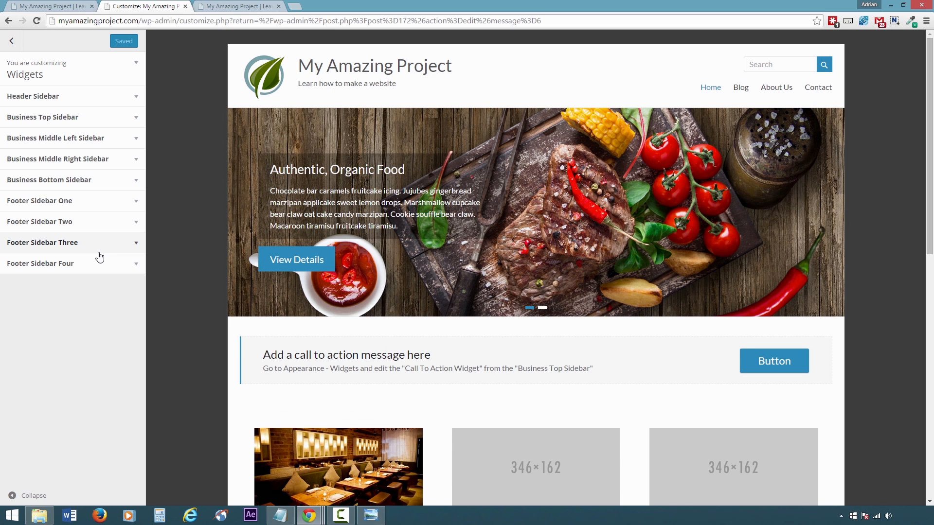
Try out a Calendar widget beneath the Search widget in the Header Sidebar, and delete it again
{"action": "left_click", "coordinate": [90, 97]}
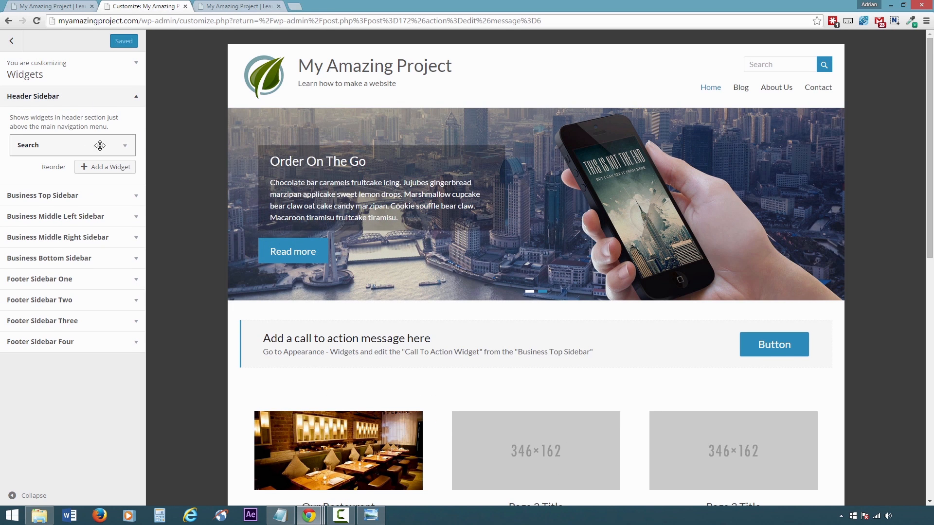
{"action": "left_click", "coordinate": [124, 148]}
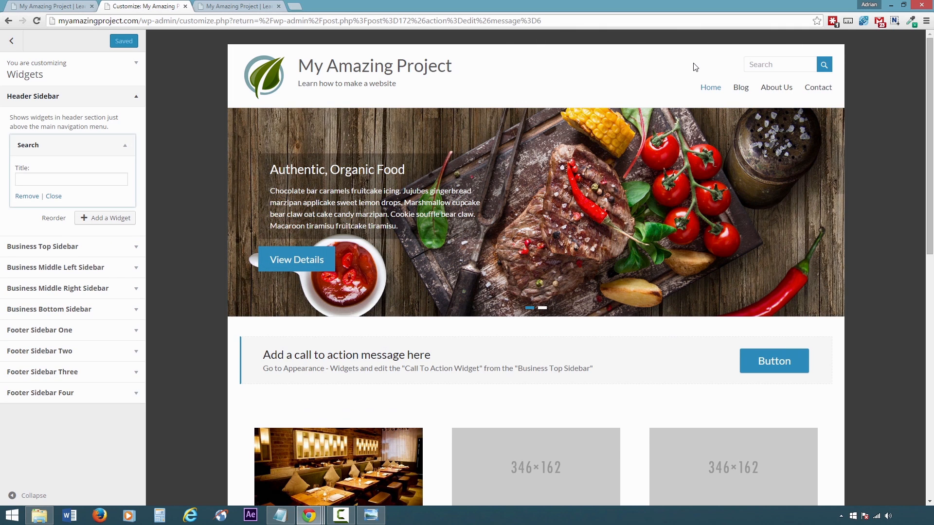
{"action": "left_click", "coordinate": [104, 218]}
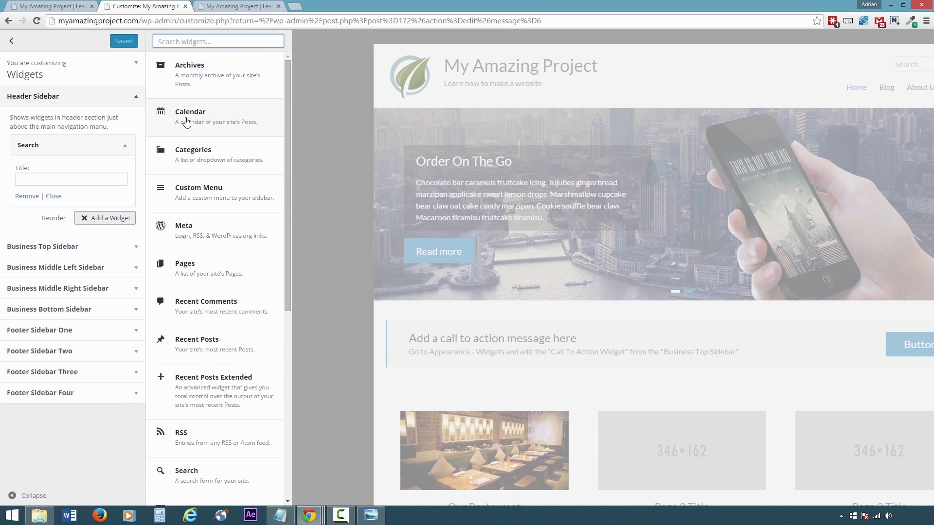
{"action": "left_click", "coordinate": [186, 121]}
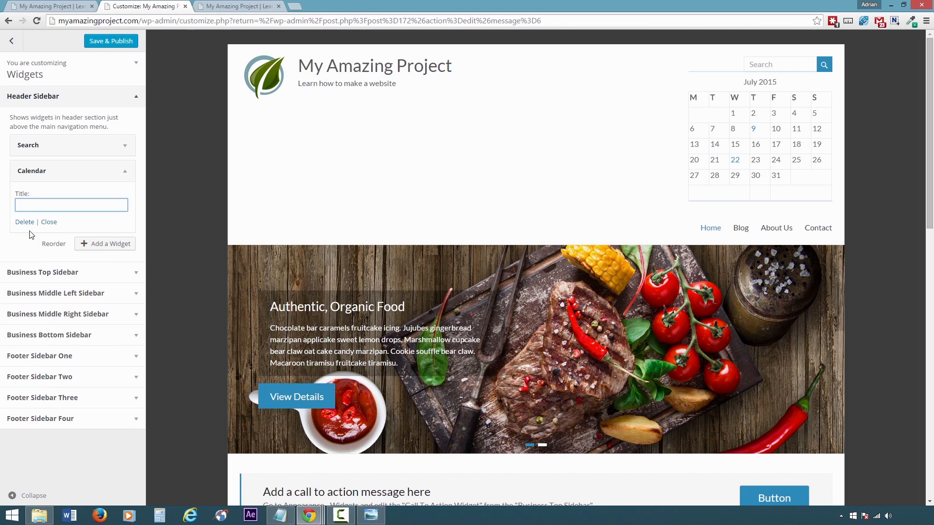
{"action": "left_click", "coordinate": [19, 223]}
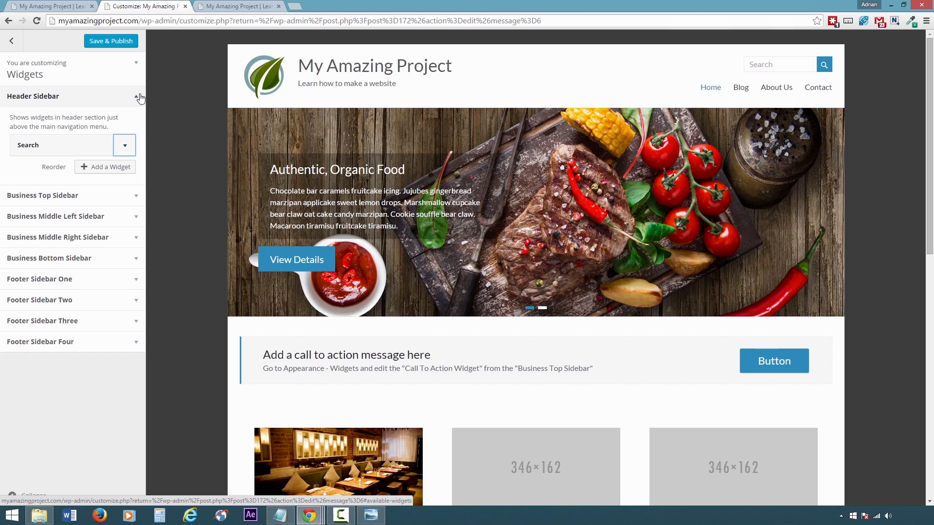
{"action": "left_click", "coordinate": [138, 98]}
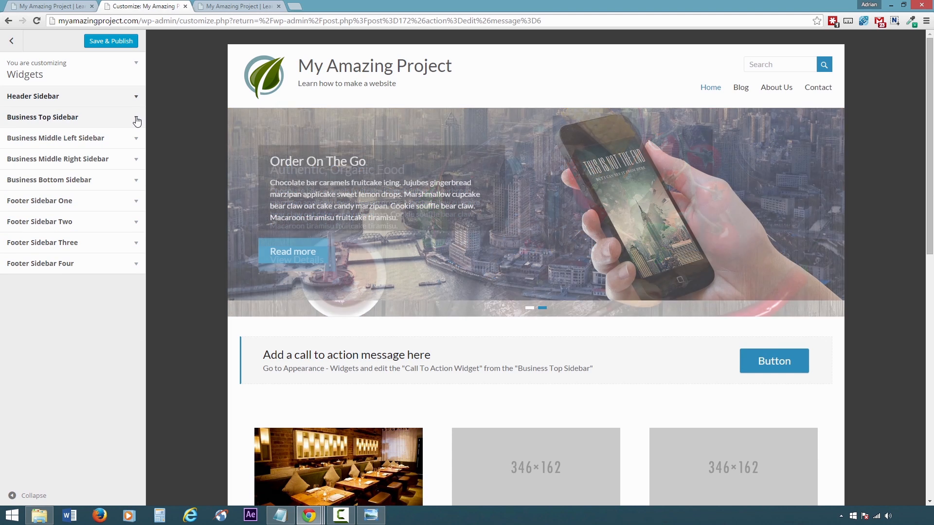
Set the main text of the Business Top Sidebar's Call To Action widget to "Are you ready for a great experience?"
{"action": "left_click", "coordinate": [136, 119]}
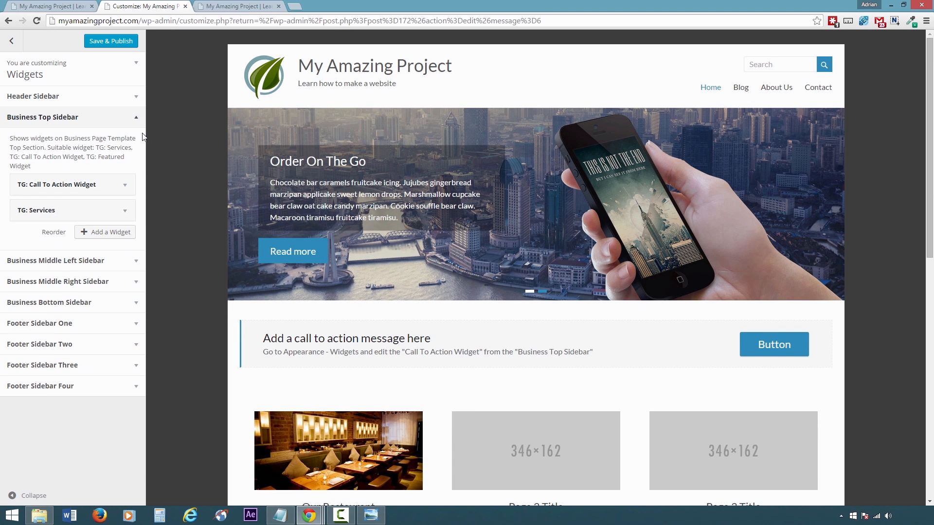
{"action": "scroll", "coordinate": [165, 202], "scroll_direction": "down", "scroll_amount": 2}
{"action": "scroll", "coordinate": [208, 204], "scroll_direction": "down", "scroll_amount": 1}
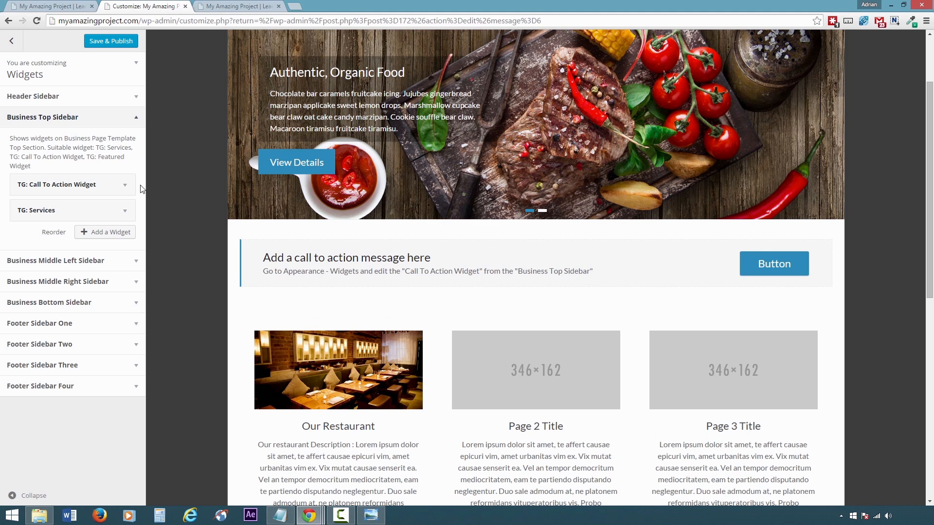
{"action": "left_click", "coordinate": [125, 188]}
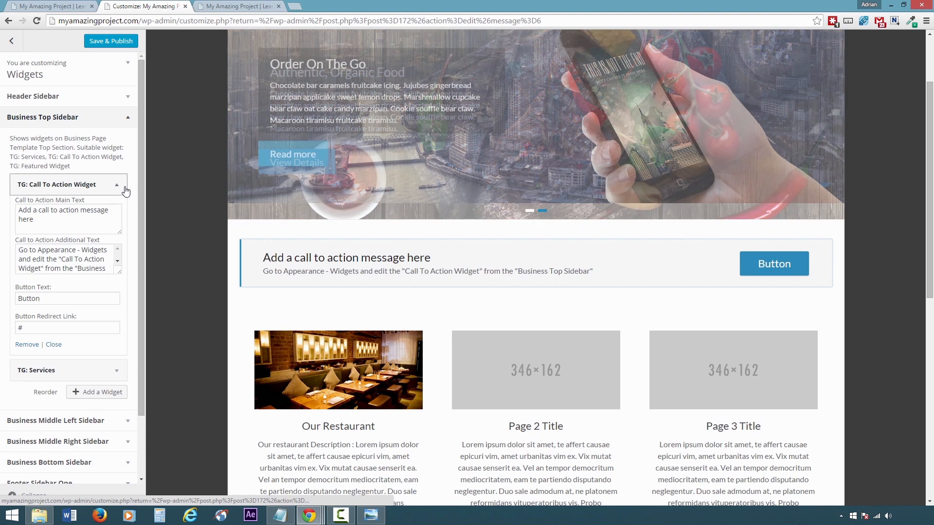
{"action": "left_click_drag", "start_coordinate": [36, 220], "coordinate": [8, 216]}
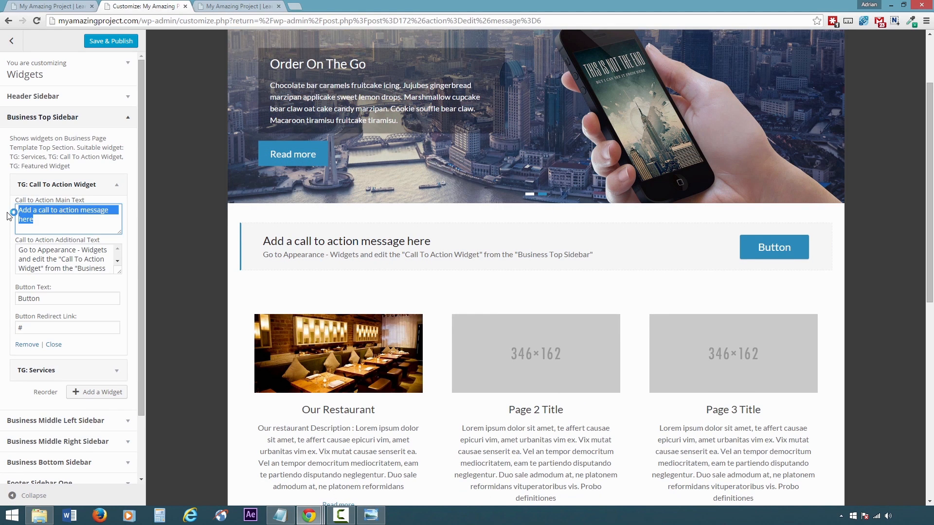
{"action": "type", "text": "Are "}
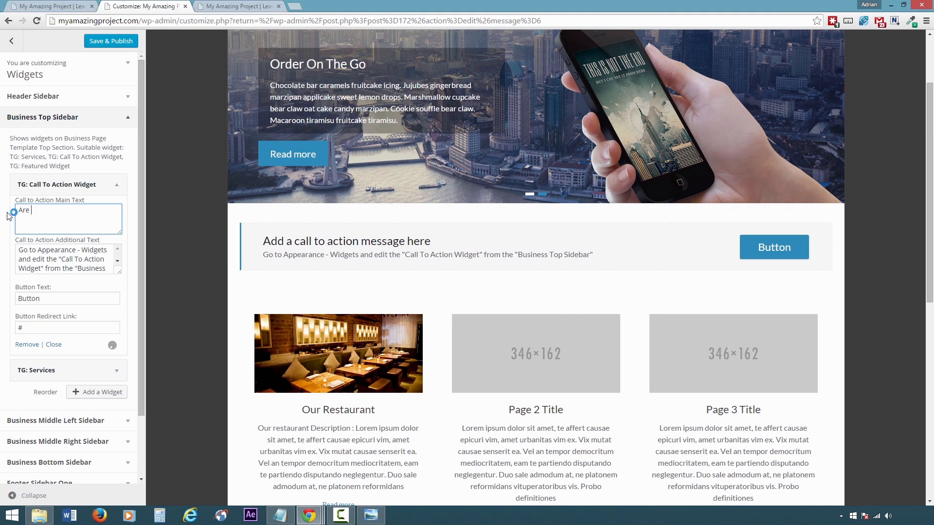
{"action": "type", "text": "you ready for a great experience?"}
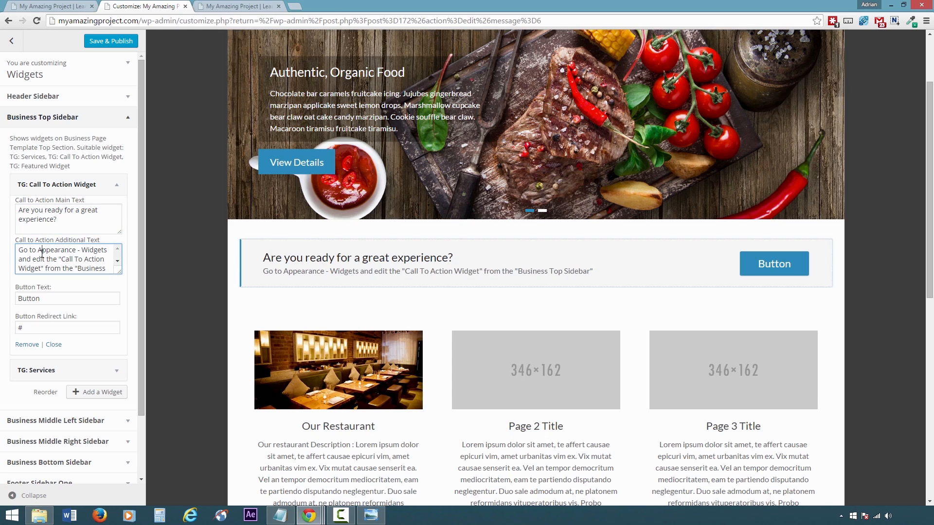
Replace the call to action's additional text with pasted lorem ipsum and set its button text to "Book Now!"
{"action": "triple_click", "coordinate": [42, 254]}
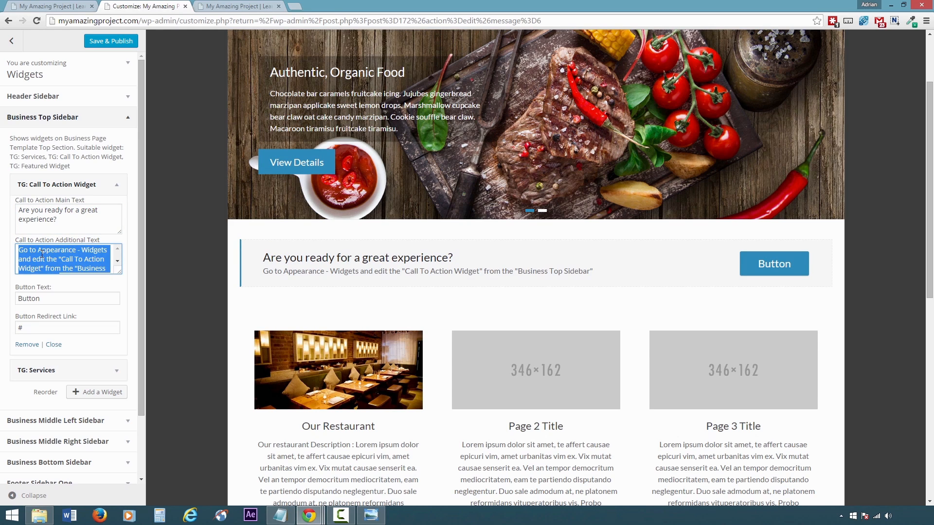
{"action": "key", "text": "BackSpace"}
{"action": "key", "text": "ctrl+v"}
{"action": "left_click", "coordinate": [65, 298]}
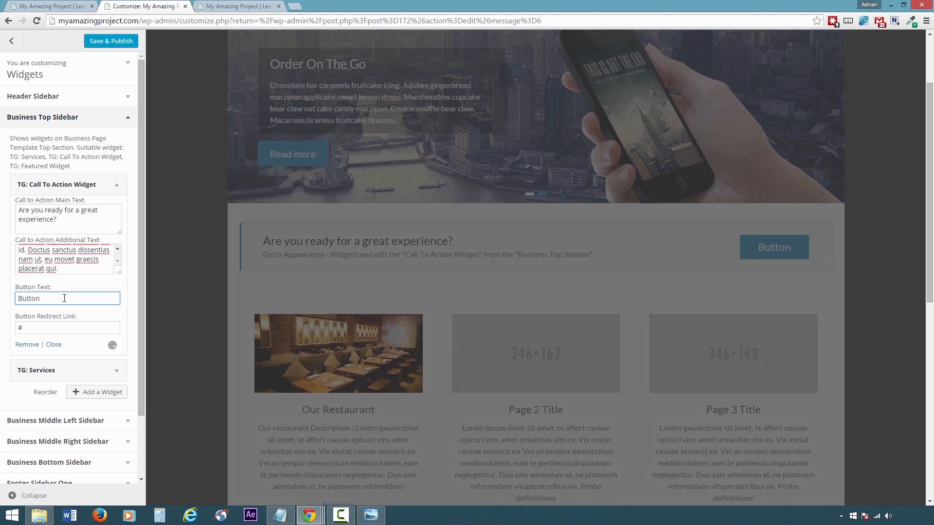
{"action": "left_click_drag", "start_coordinate": [65, 298], "coordinate": [3, 296]}
{"action": "type", "text": "Bo"}
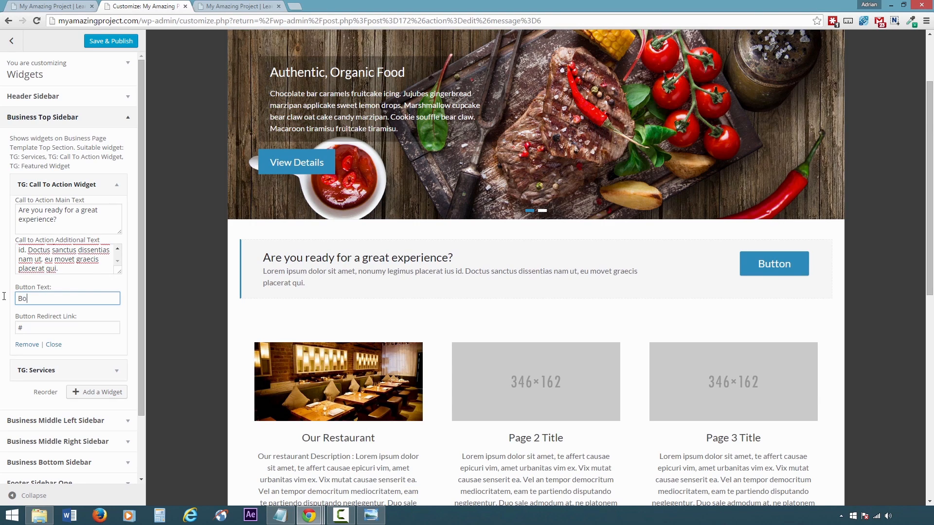
{"action": "type", "text": "ok Now!"}
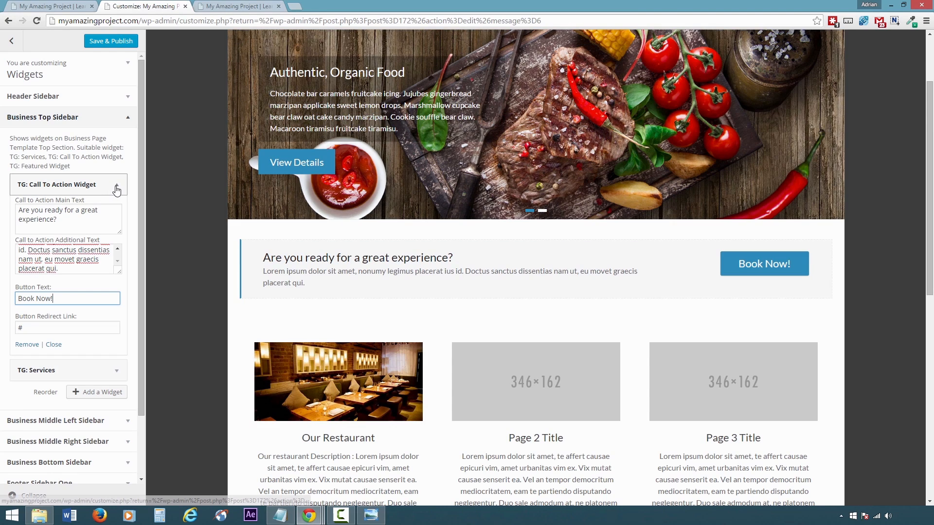
{"action": "left_click", "coordinate": [107, 190]}
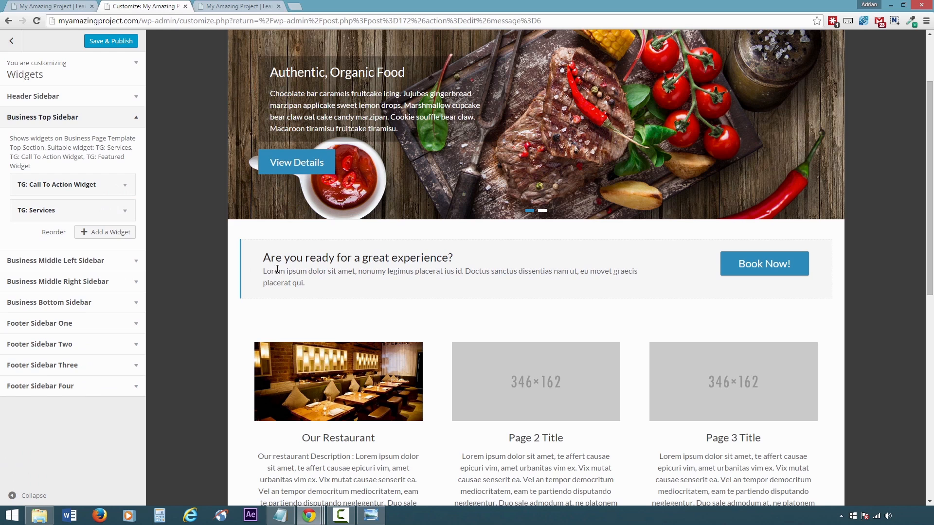
Add About Us as the fourth page in the Business Top Sidebar's TG: Services widget
{"action": "left_click", "coordinate": [126, 212]}
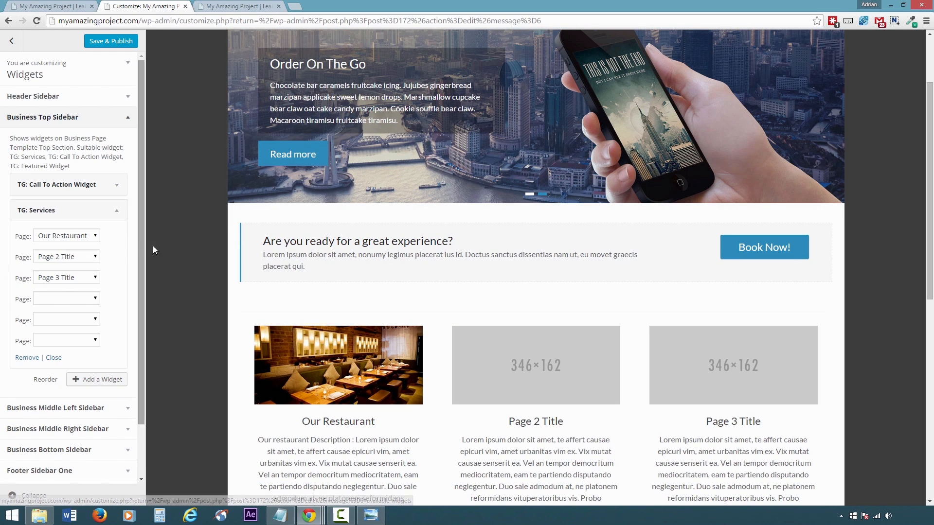
{"action": "scroll", "coordinate": [153, 254], "scroll_direction": "down", "scroll_amount": 2}
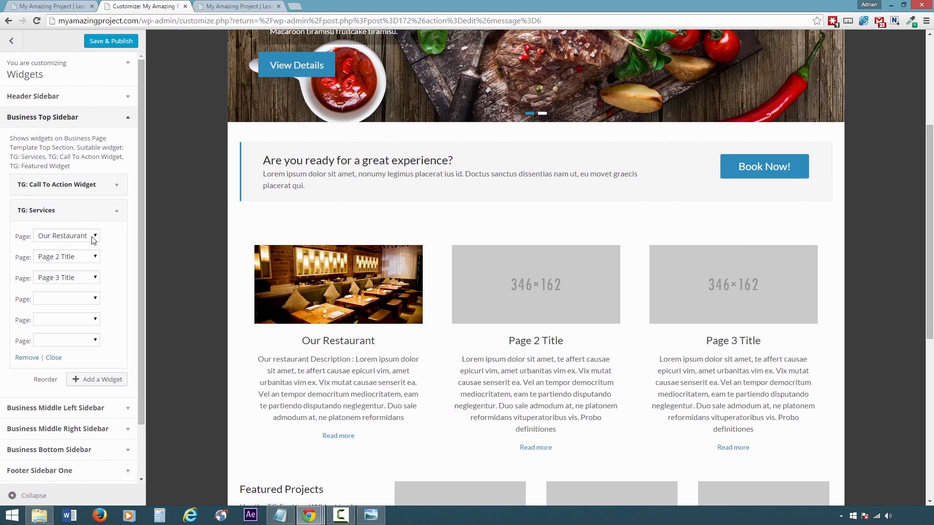
{"action": "left_click", "coordinate": [94, 236]}
{"action": "left_click", "coordinate": [95, 237]}
{"action": "left_click", "coordinate": [95, 237]}
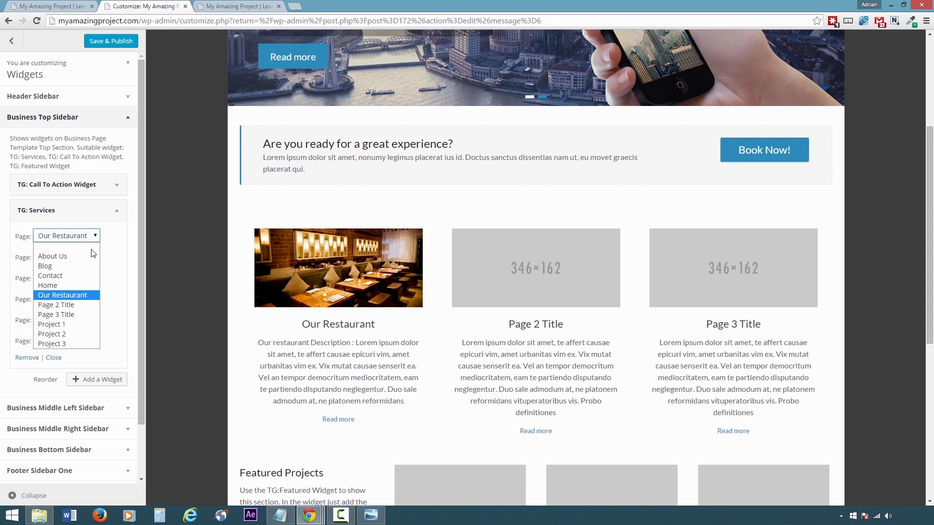
{"action": "left_click", "coordinate": [86, 294]}
{"action": "left_click", "coordinate": [83, 299]}
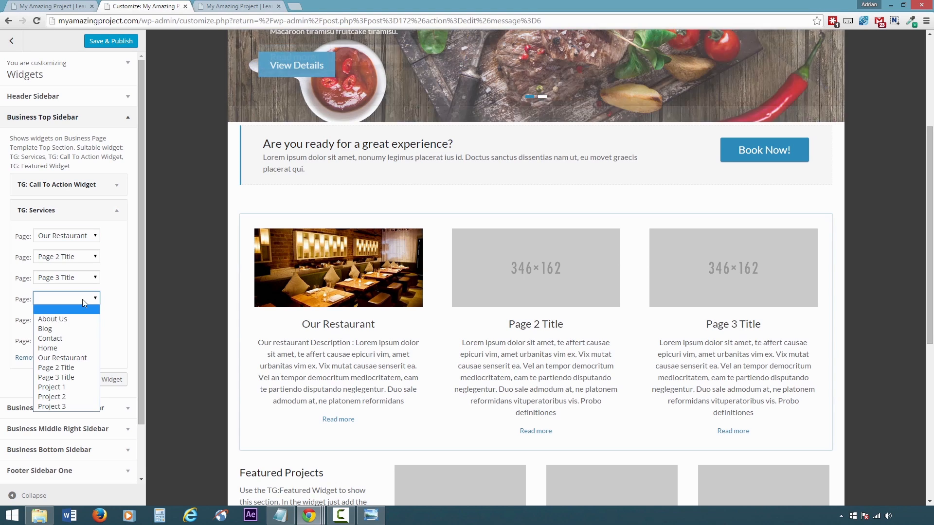
{"action": "left_click", "coordinate": [69, 323]}
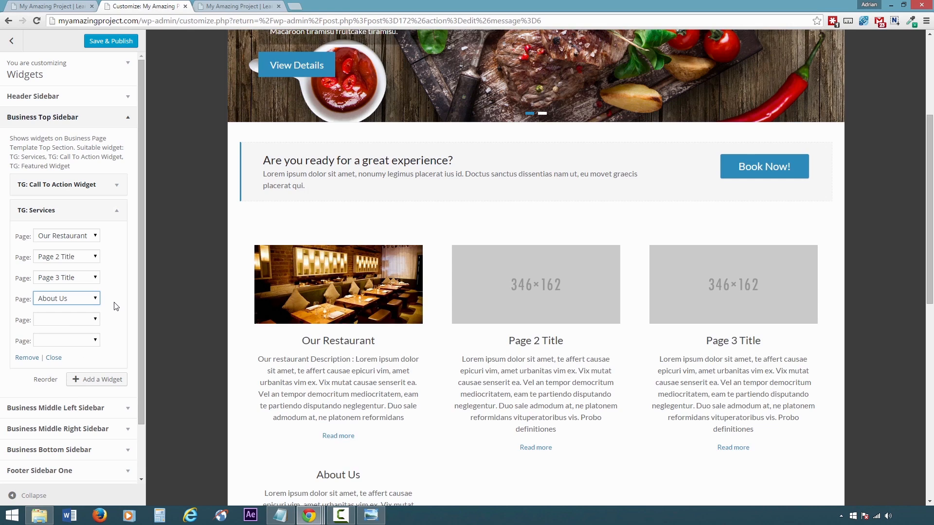
Clear the fourth page slot in the Business Top Sidebar's TG: Services widget and collapse the widget
{"action": "scroll", "coordinate": [194, 288], "scroll_direction": "down", "scroll_amount": 3}
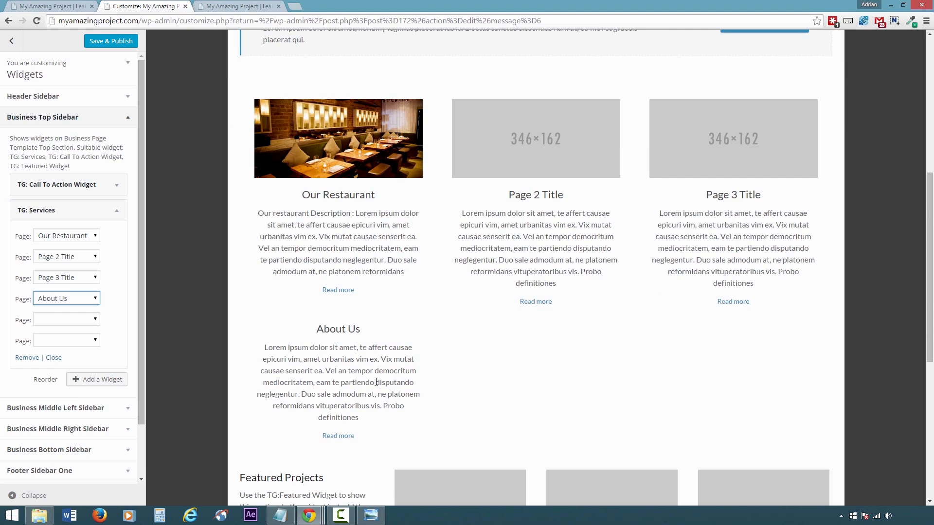
{"action": "left_click", "coordinate": [90, 298]}
{"action": "left_click", "coordinate": [62, 310]}
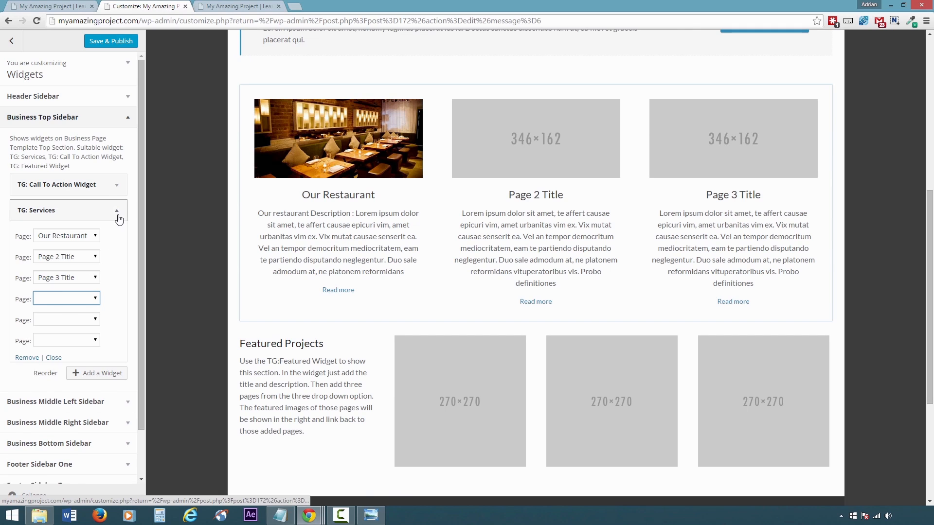
{"action": "left_click", "coordinate": [118, 220]}
Try out the Call To Action widget below TG: Services in the Business Top Sidebar, and move it back above
{"action": "left_click_drag", "start_coordinate": [79, 190], "coordinate": [73, 211]}
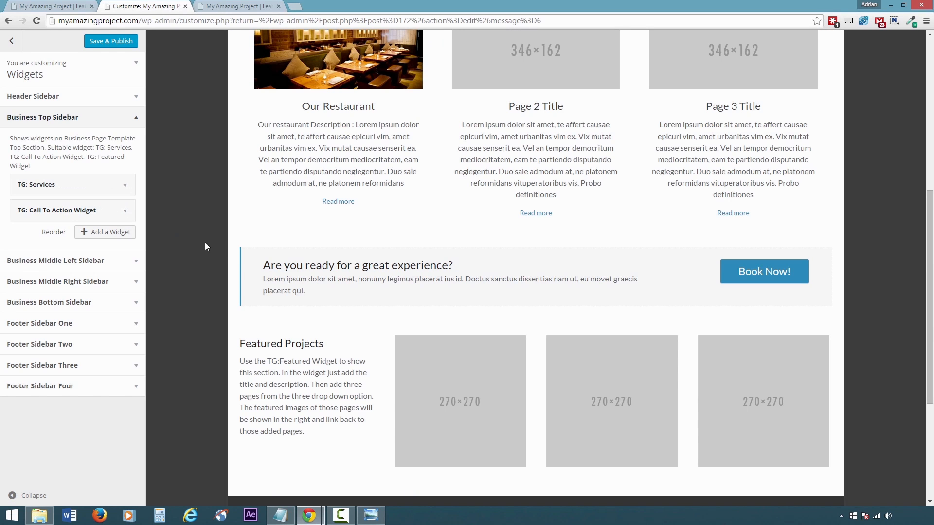
{"action": "scroll", "coordinate": [319, 262], "scroll_direction": "up", "scroll_amount": 2}
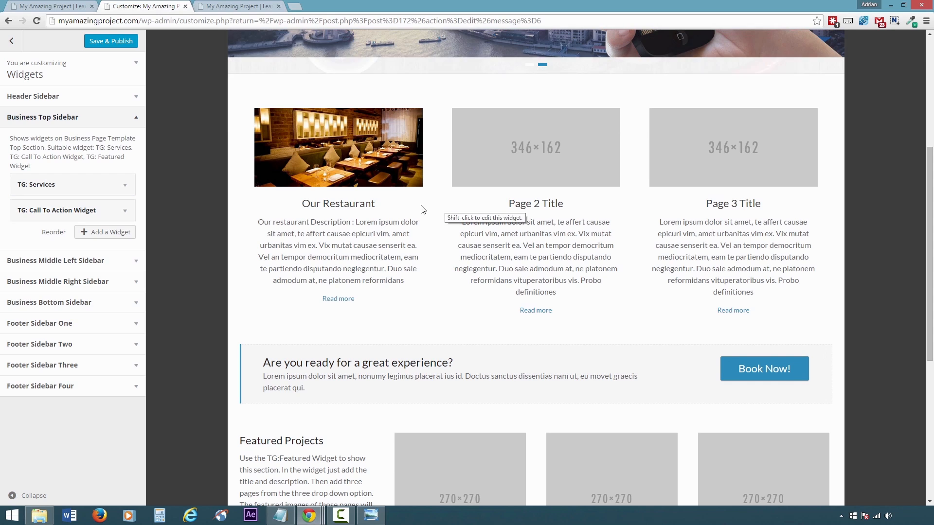
{"action": "left_click_drag", "start_coordinate": [60, 209], "coordinate": [59, 184]}
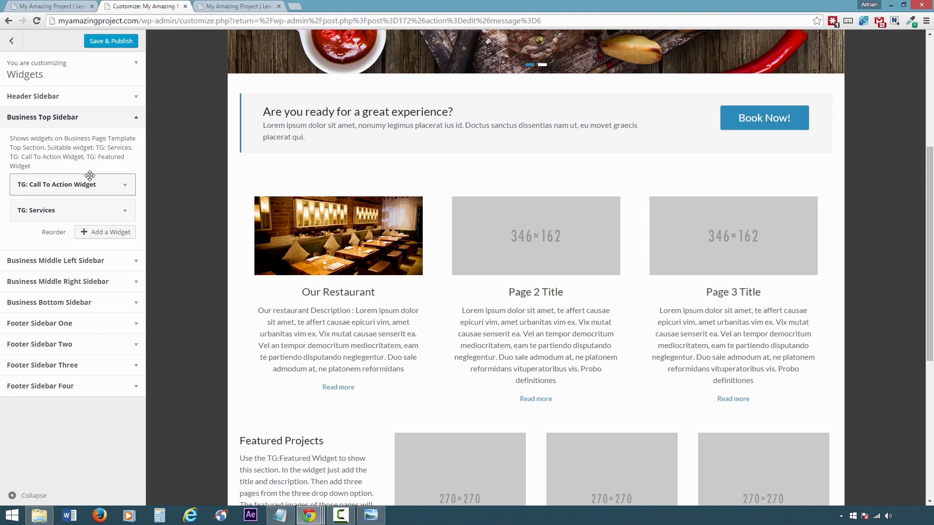
{"action": "left_click", "coordinate": [136, 120]}
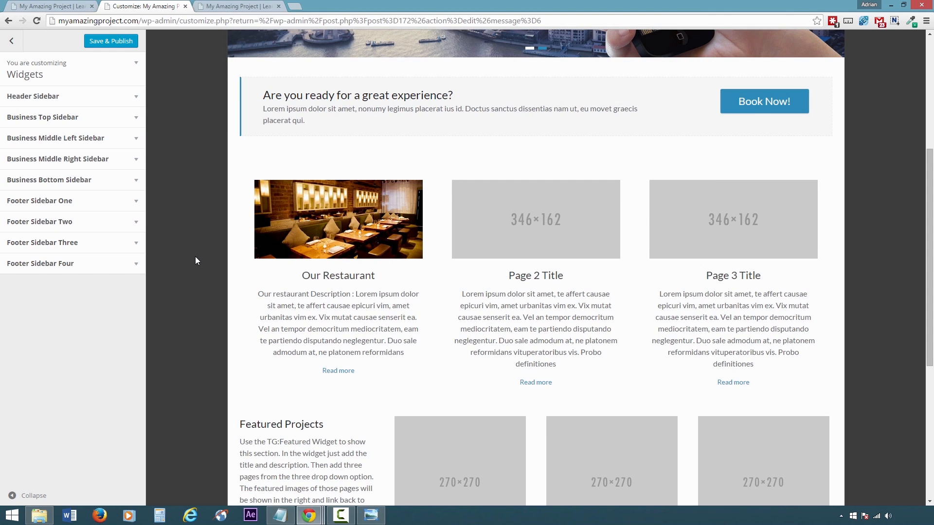
Set the title of the Business Bottom Sidebar's TG: Featured Widget to "Our Menu"
{"action": "scroll", "coordinate": [195, 258], "scroll_direction": "down", "scroll_amount": 4}
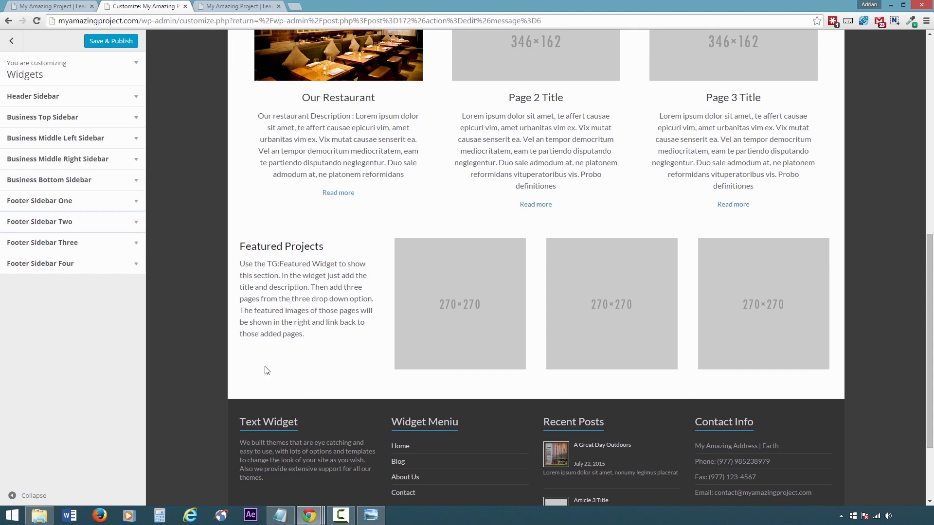
{"action": "left_click", "coordinate": [136, 181]}
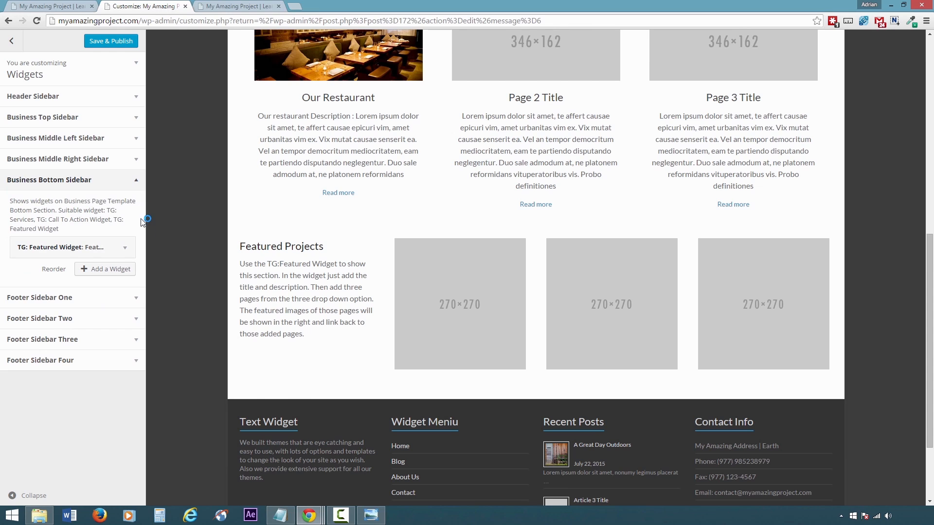
{"action": "left_click", "coordinate": [126, 251]}
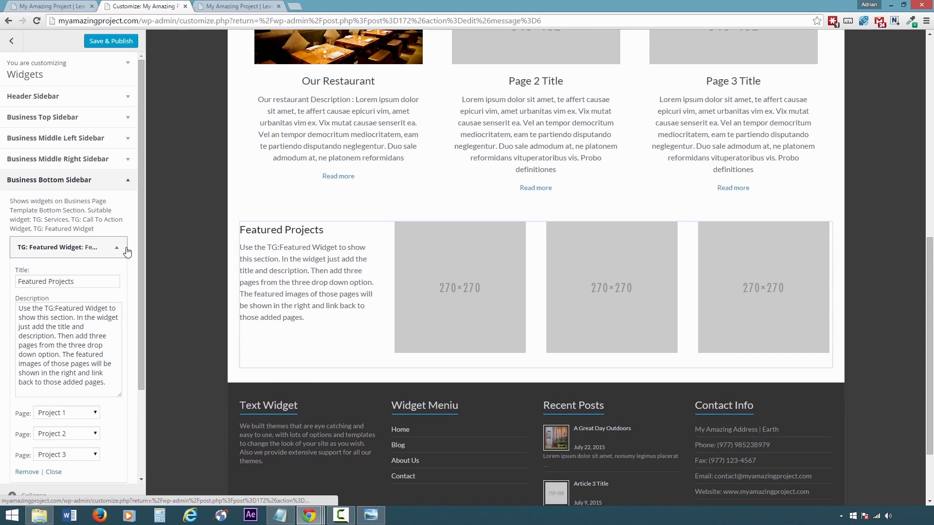
{"action": "scroll", "coordinate": [127, 252], "scroll_direction": "down", "scroll_amount": 1}
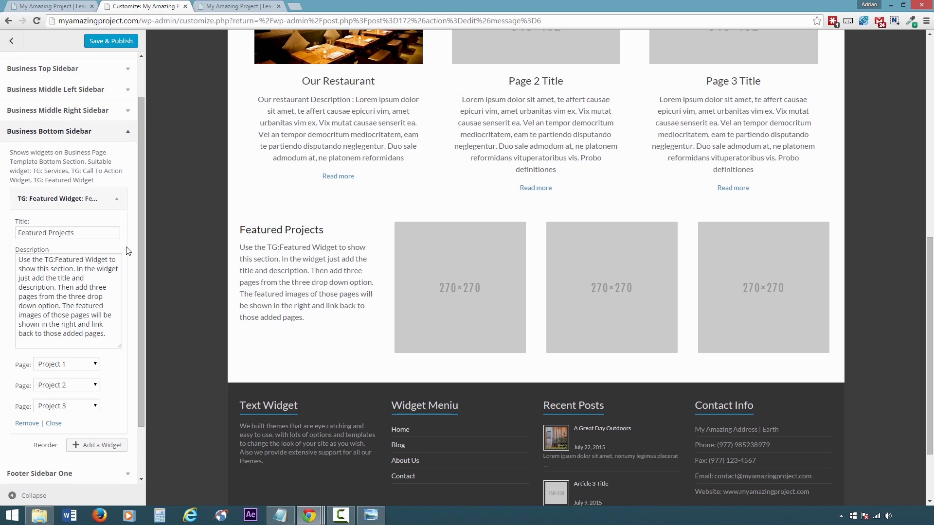
{"action": "scroll", "coordinate": [127, 251], "scroll_direction": "down", "scroll_amount": 1}
{"action": "left_click_drag", "start_coordinate": [75, 185], "coordinate": [11, 191]}
{"action": "type", "text": "O"}
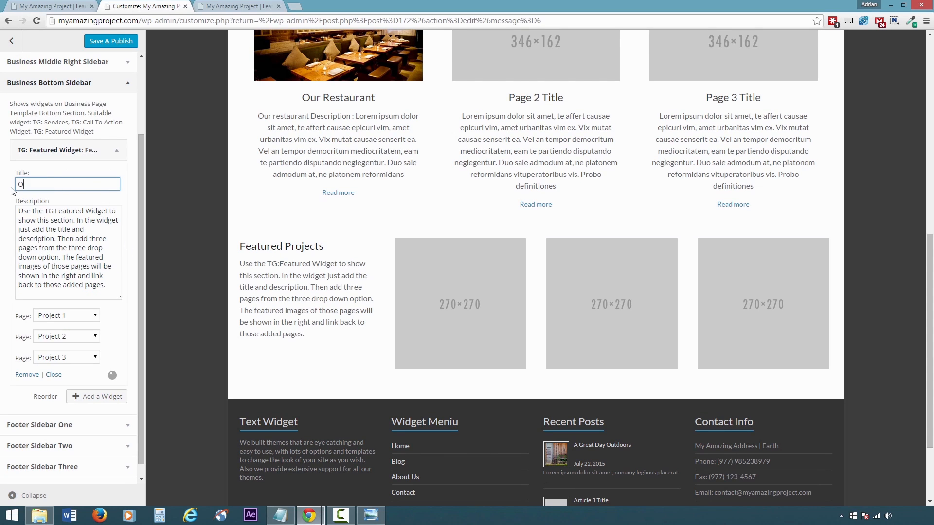
{"action": "type", "text": "ur Menu"}
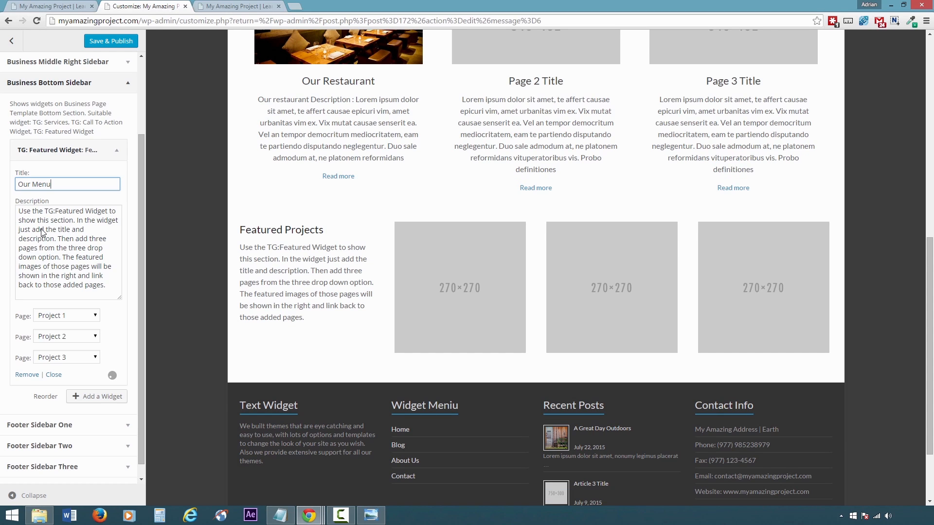
Replace the featured widget's description with lorem ipsum text starting "Lorem ipsum dolor sit amet, nonumy legimus placerat ius id."
{"action": "left_click", "coordinate": [42, 233]}
{"action": "key", "text": "ctrl+a"}
{"action": "type", "text": "Lorem ipsum dolor sit amet, nonumy legimus placerat ius id. Doctus sanctus dissentias nam ut, eu movet graecis placerat qui. Offendit patrioque usu an, illud munere noluisse pri id. His an tollit necessitatibus. Qui modus labores ex, at mel justo voluptaria, ut vix utinam legendos."}
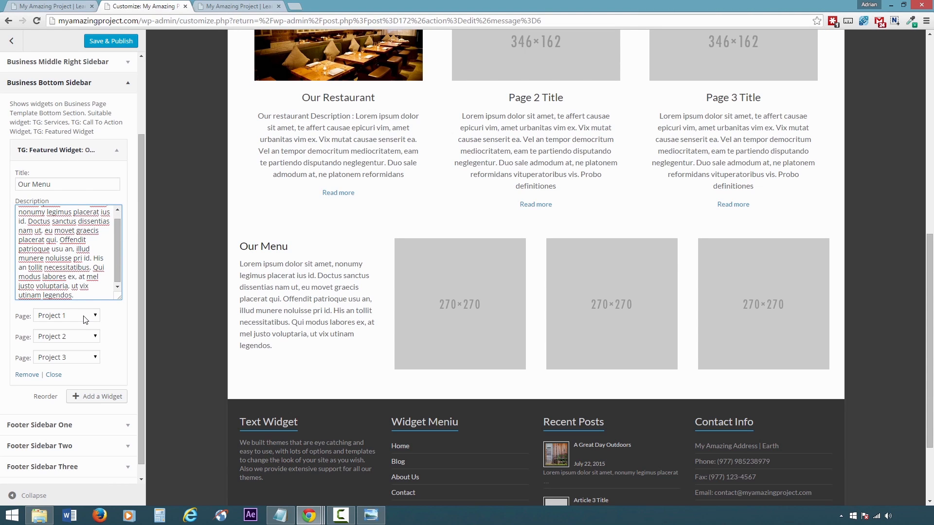
Review the available pages for the featured widget's three page slots, keeping Project 1, Project 2 and Project 3
{"action": "left_click", "coordinate": [85, 316]}
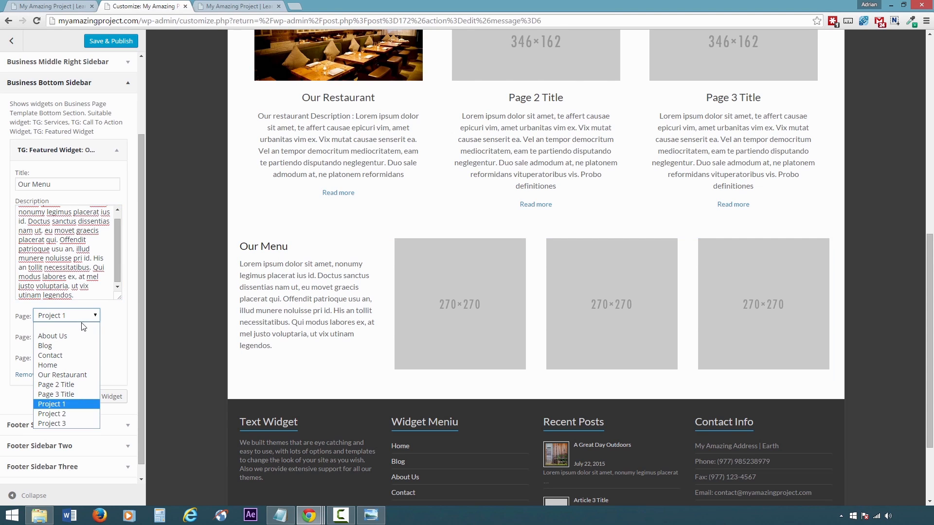
{"action": "left_click", "coordinate": [80, 406]}
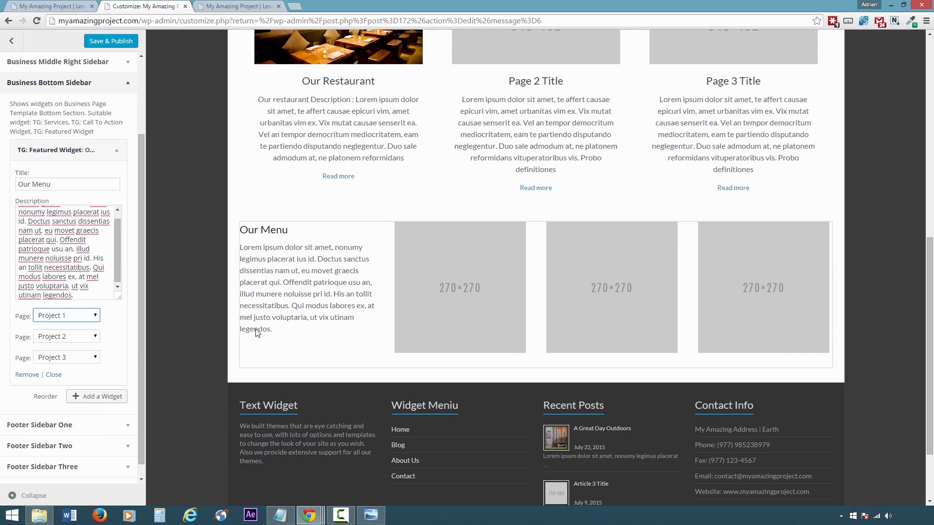
{"action": "left_click", "coordinate": [80, 335]}
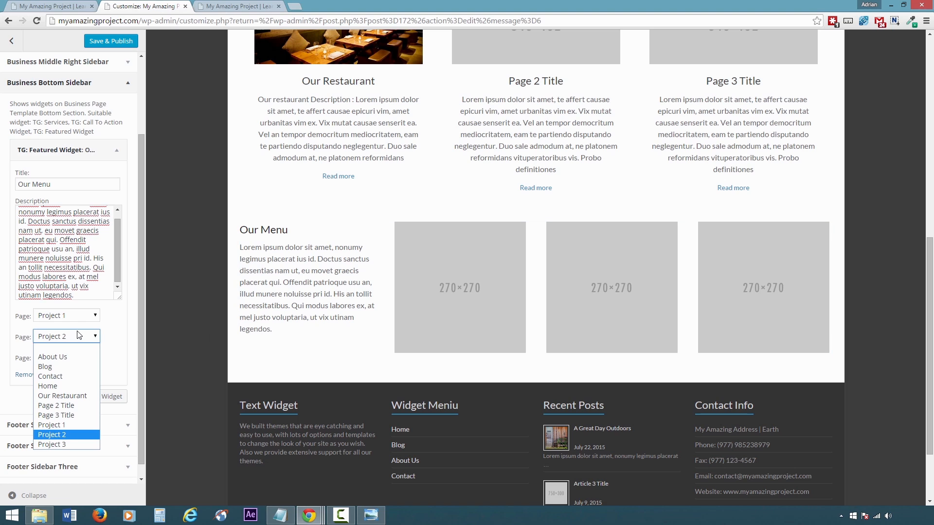
{"action": "left_click", "coordinate": [79, 335]}
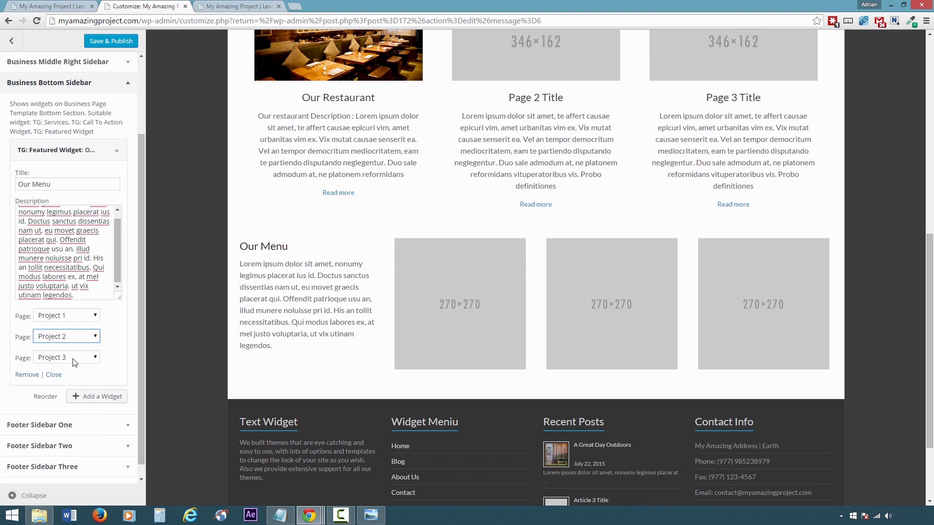
{"action": "left_click", "coordinate": [73, 362]}
{"action": "left_click", "coordinate": [74, 363]}
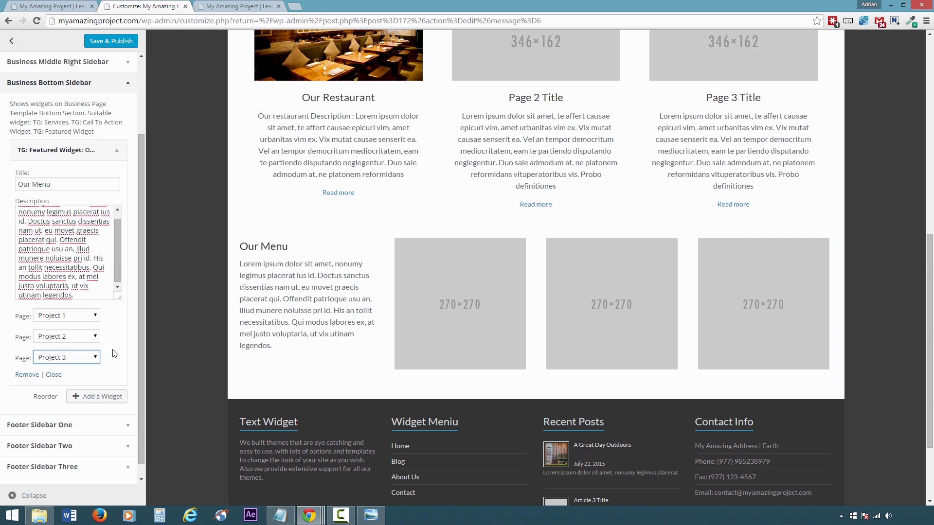
{"action": "left_click", "coordinate": [129, 86]}
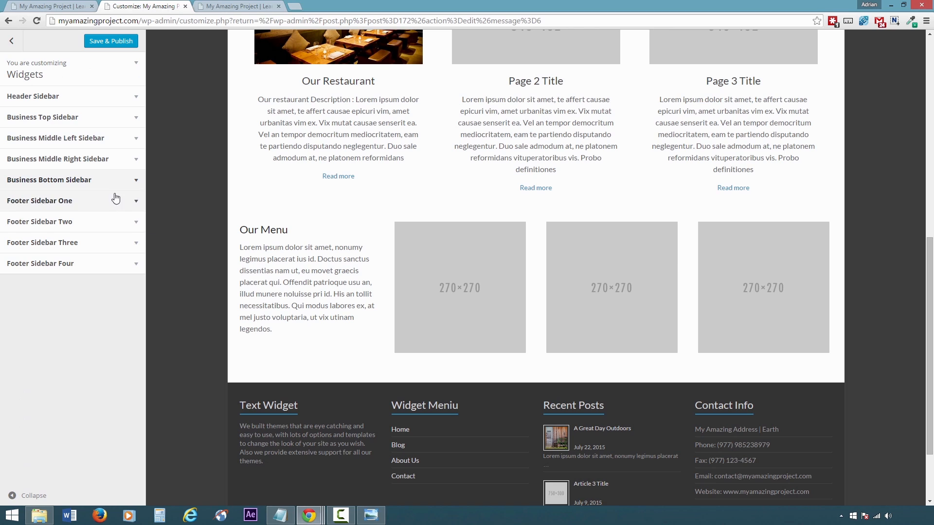
Examine which widgets Footer Sidebars One to Four hold and compare them with the footer in the preview
{"action": "scroll", "coordinate": [196, 351], "scroll_direction": "down", "scroll_amount": 2}
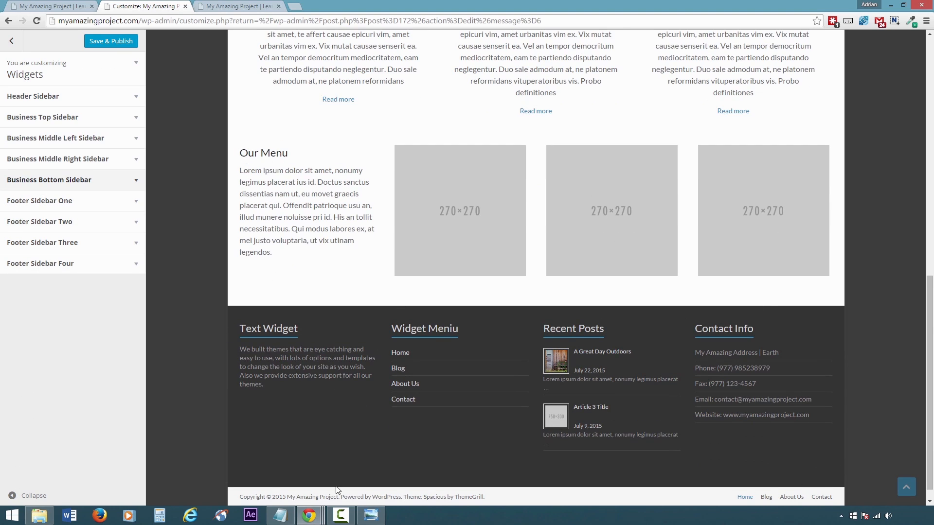
{"action": "left_click", "coordinate": [125, 203]}
{"action": "left_click", "coordinate": [125, 204]}
{"action": "left_click", "coordinate": [136, 228]}
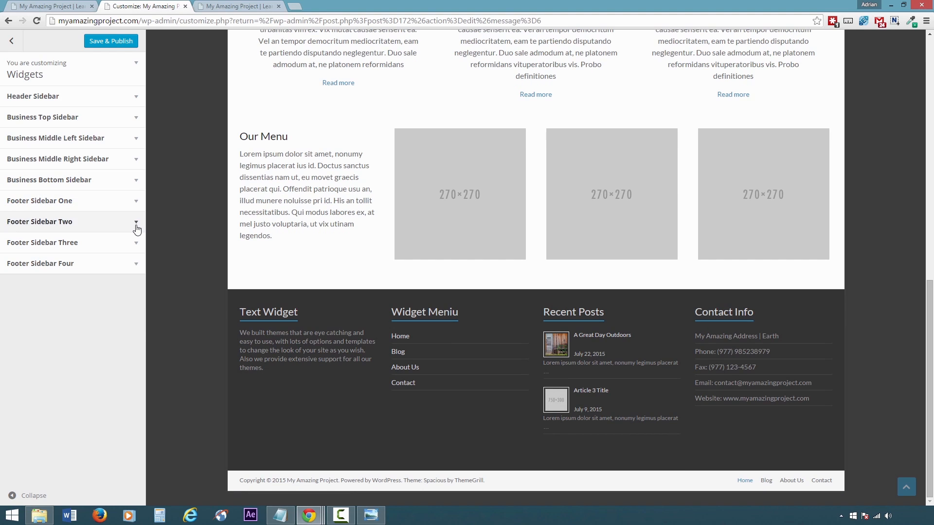
{"action": "left_click", "coordinate": [136, 229]}
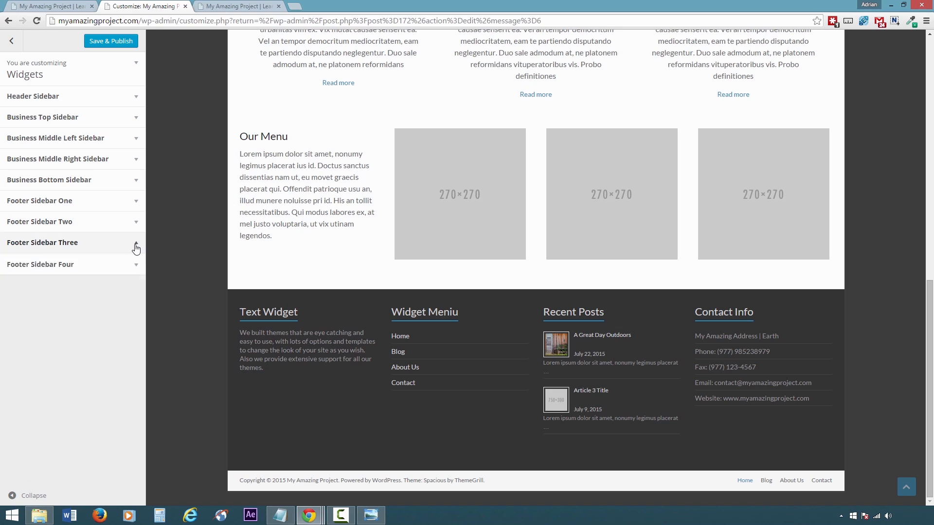
{"action": "left_click", "coordinate": [135, 244]}
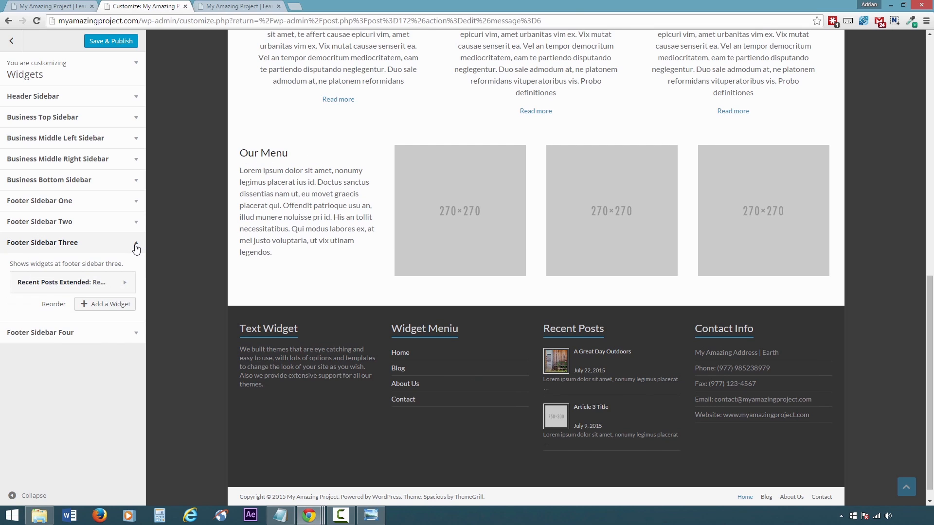
{"action": "left_click", "coordinate": [136, 244]}
{"action": "left_click", "coordinate": [136, 267]}
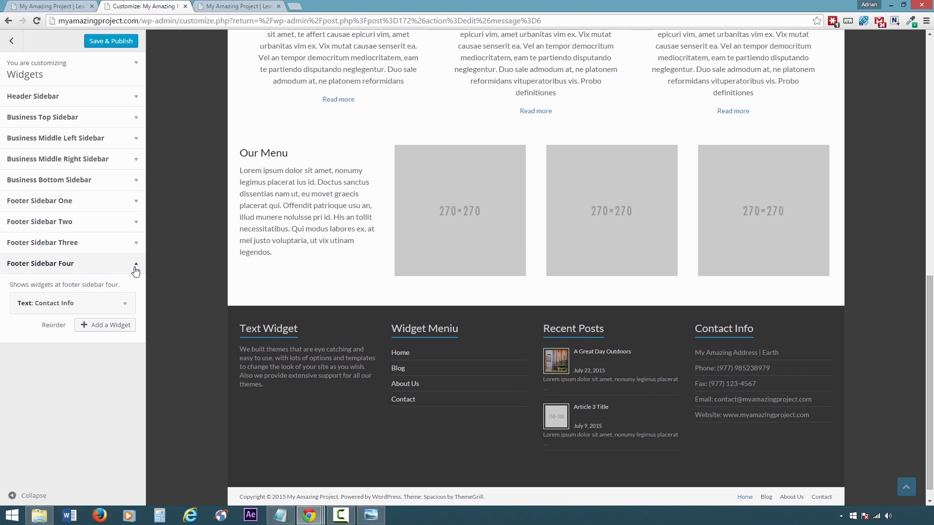
{"action": "left_click", "coordinate": [128, 304]}
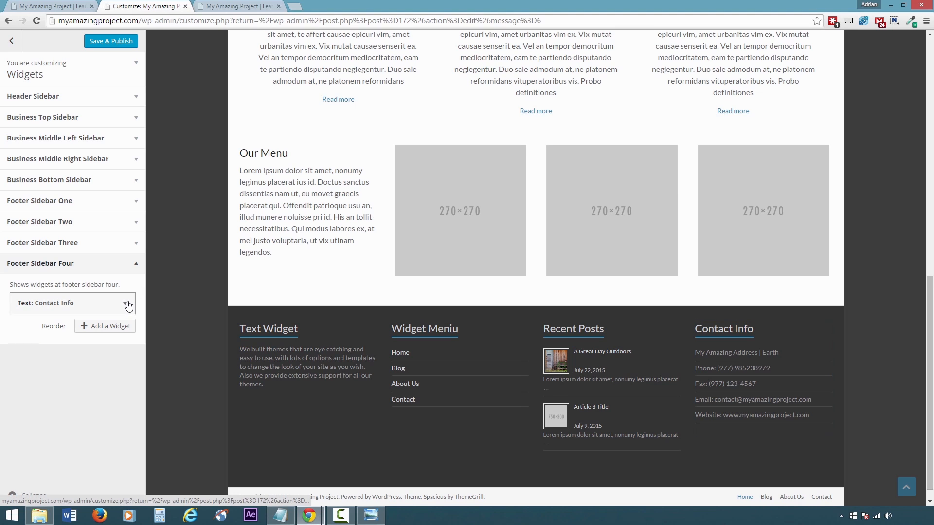
{"action": "left_click", "coordinate": [118, 305]}
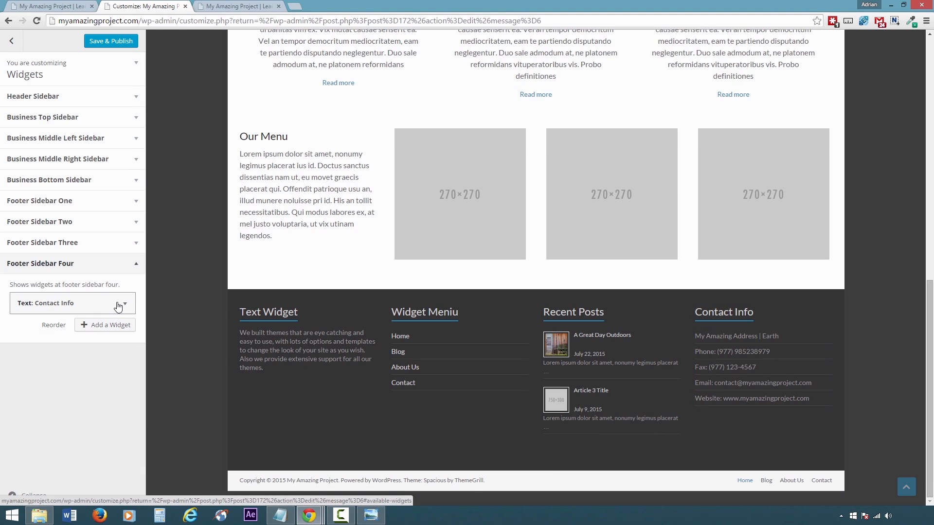
Save and publish the widget changes, and close the customizer
{"action": "scroll", "coordinate": [162, 253], "scroll_direction": "up", "scroll_amount": 10}
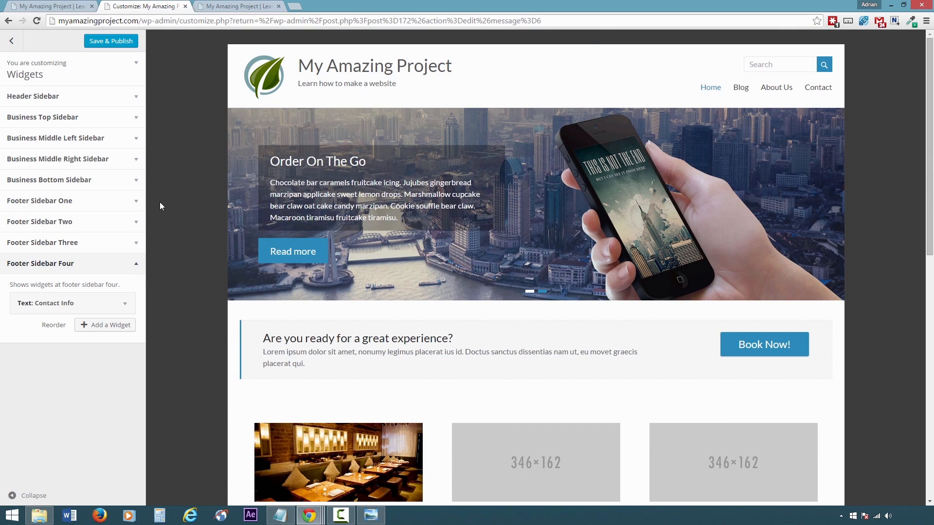
{"action": "left_click", "coordinate": [118, 42]}
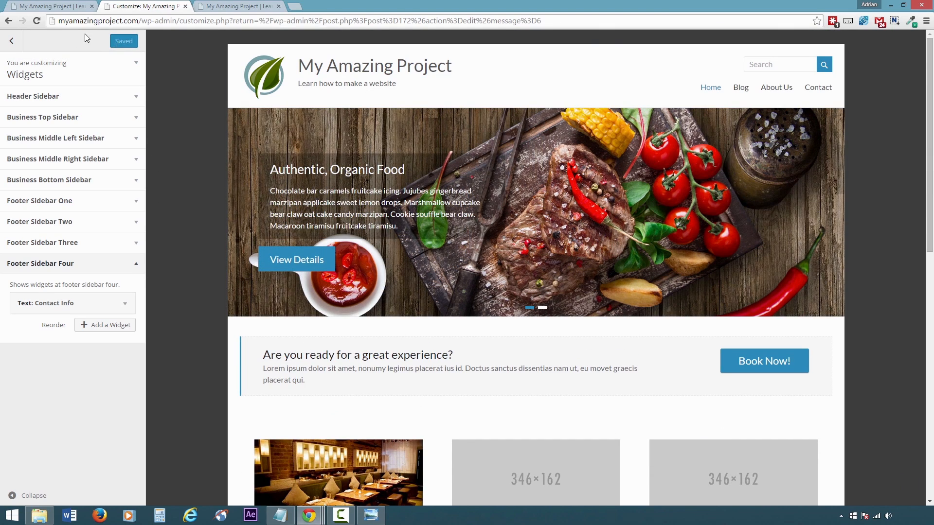
{"action": "left_click", "coordinate": [12, 43]}
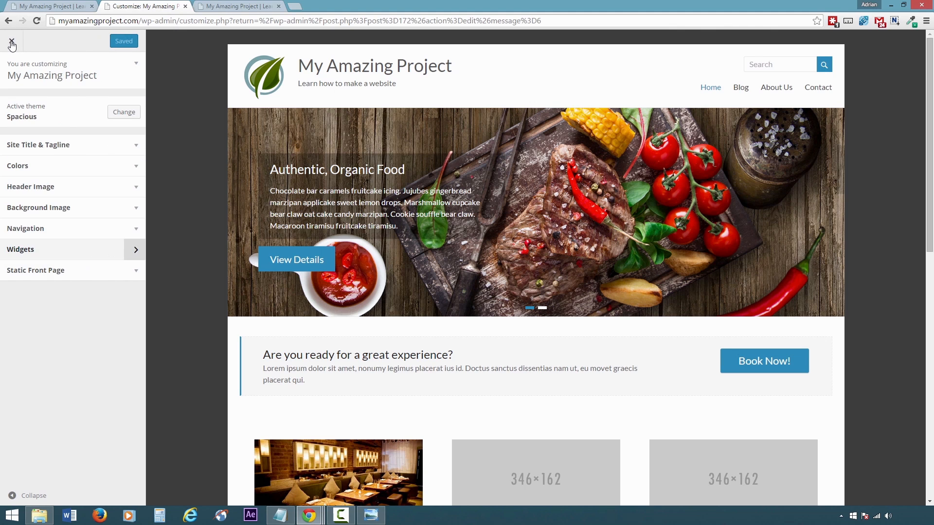
{"action": "left_click", "coordinate": [11, 42]}
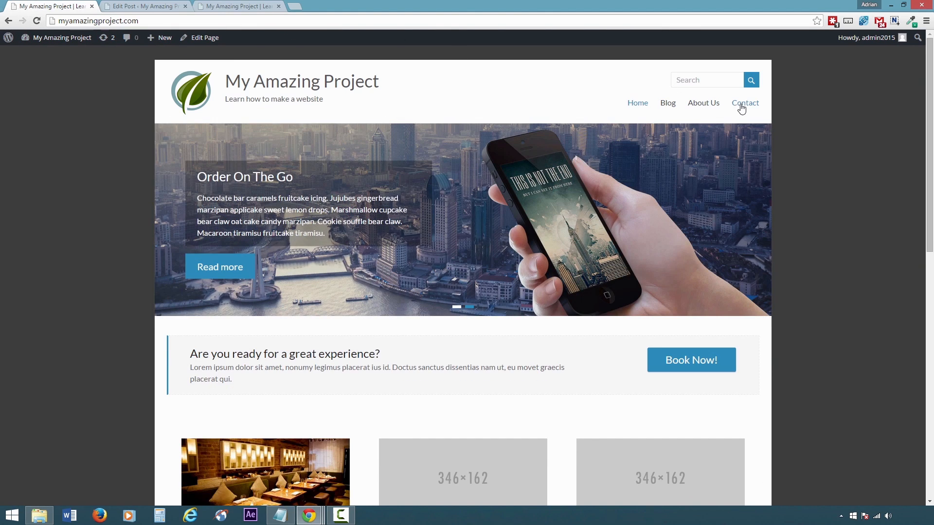
View the live site's Contact page, checking its map, contact form and contact info
{"action": "left_click", "coordinate": [742, 105]}
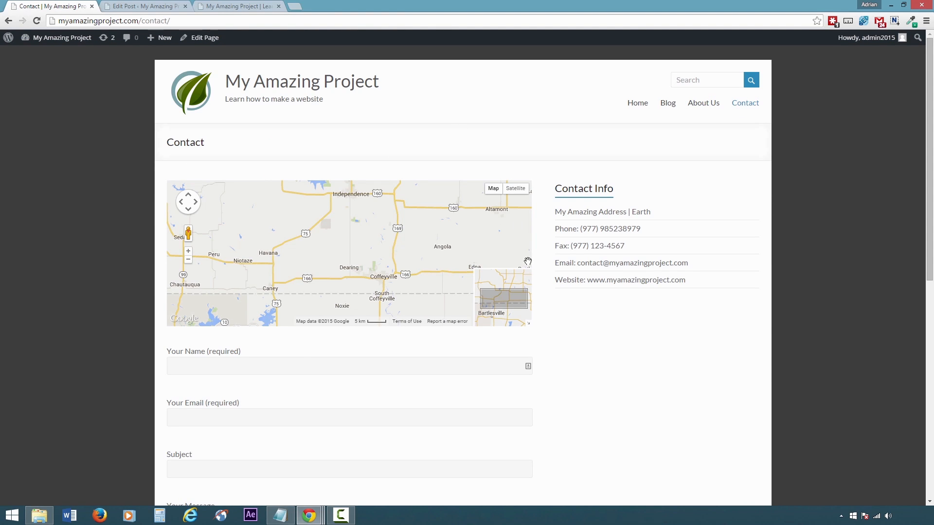
{"action": "scroll", "coordinate": [539, 373], "scroll_direction": "down", "scroll_amount": 4}
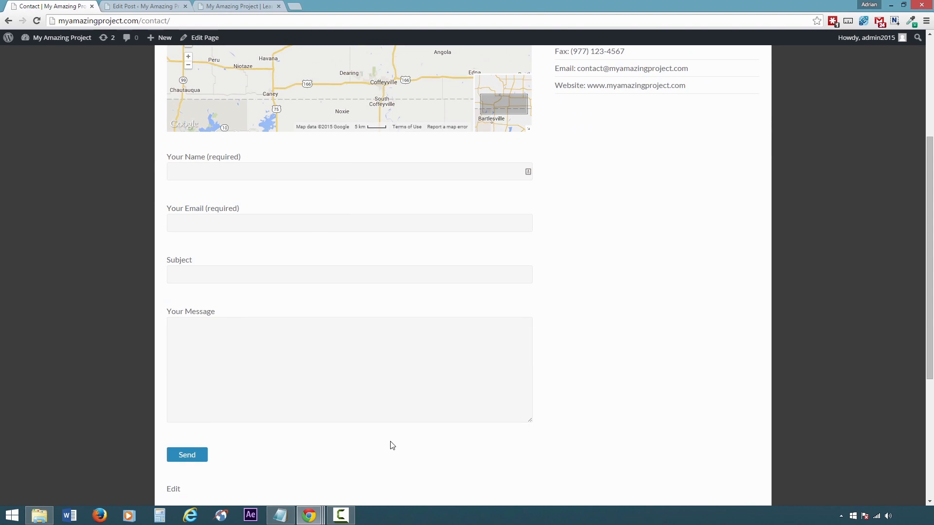
{"action": "scroll", "coordinate": [485, 437], "scroll_direction": "up", "scroll_amount": 4}
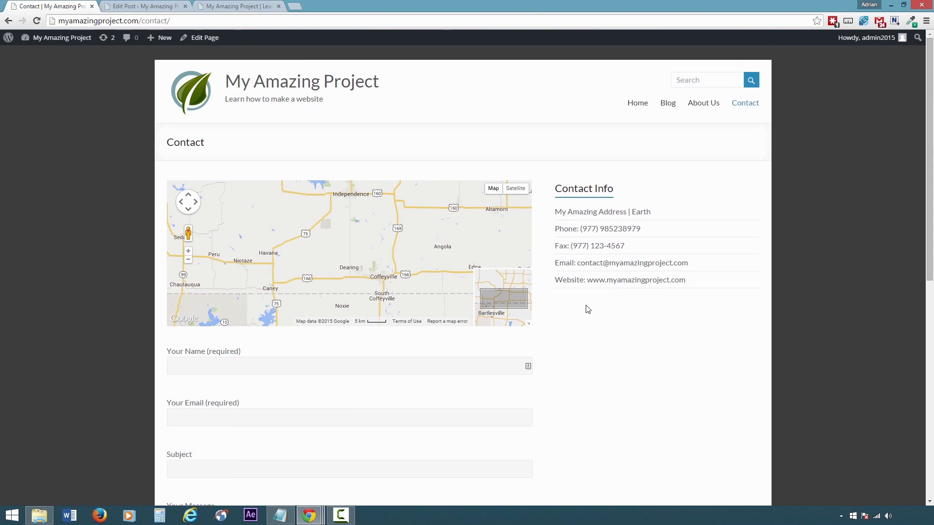
Return to the WordPress admin and open the WP Google Map plugin's page
{"action": "left_click", "coordinate": [144, 7]}
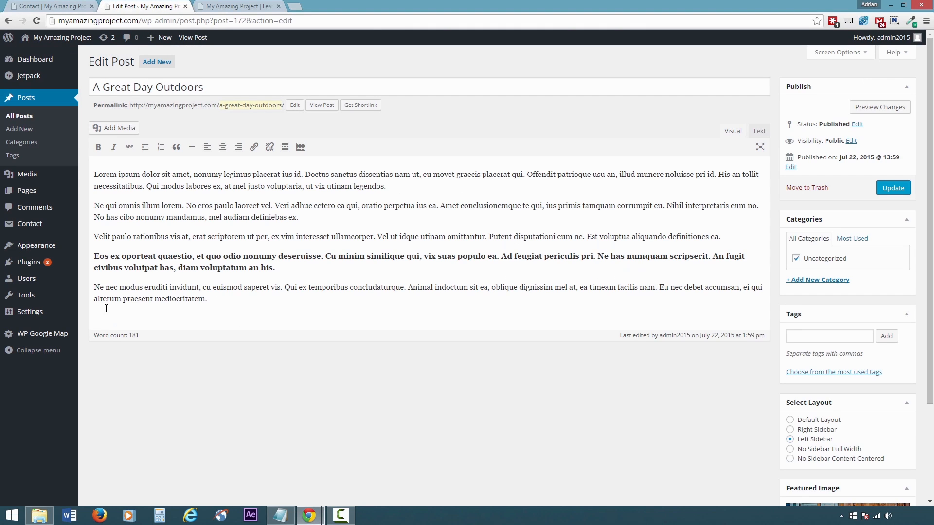
{"action": "mouse_move", "coordinate": [50, 337]}
{"action": "left_click", "coordinate": [49, 336]}
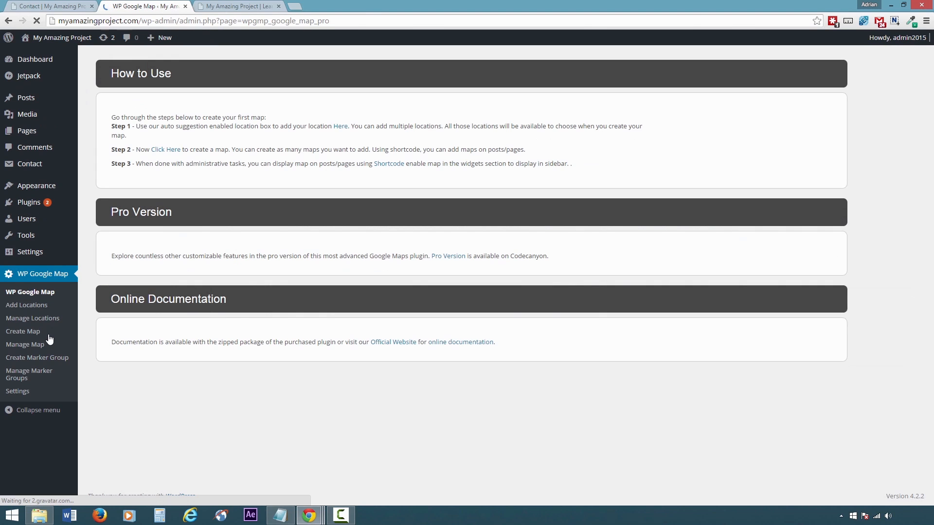
Add and save a map location titled "My Amazing Place" at New York Avenue Northwest, Washington, DC, United States
{"action": "left_click", "coordinate": [41, 306]}
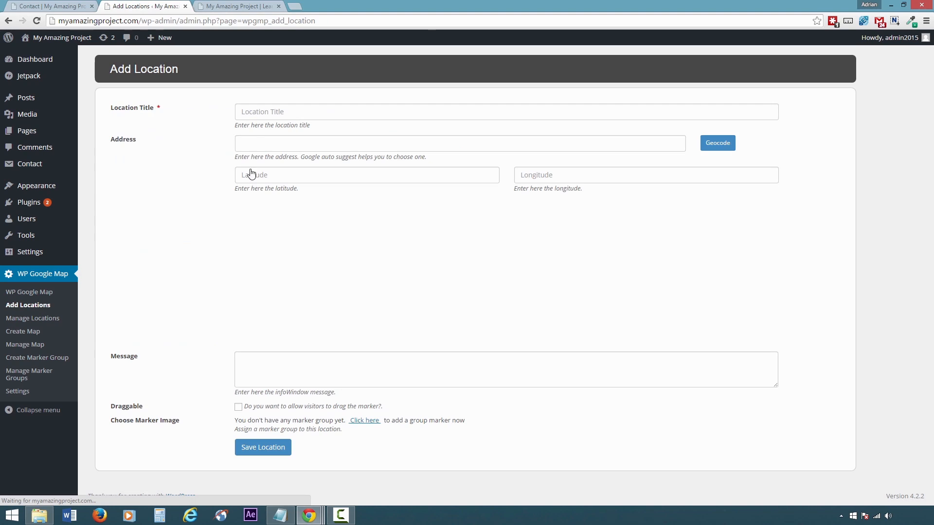
{"action": "left_click", "coordinate": [271, 111]}
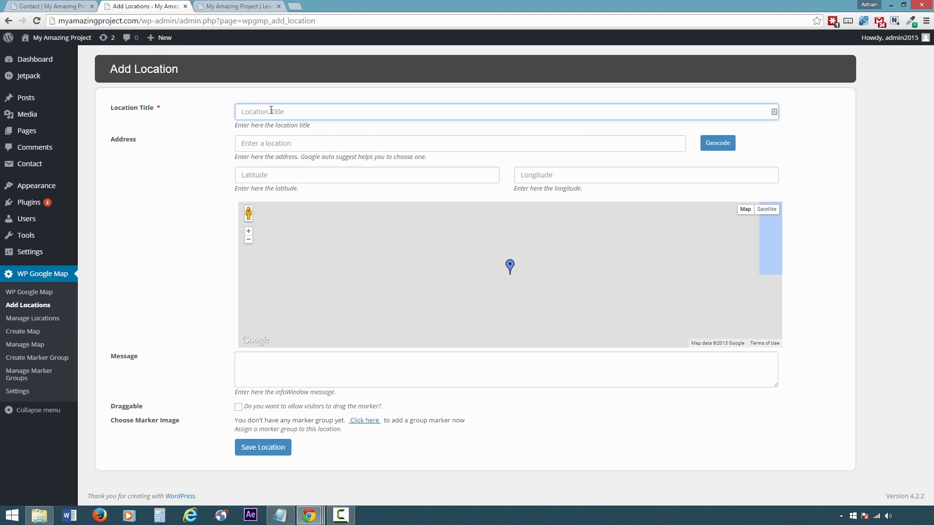
{"action": "type", "text": "My "}
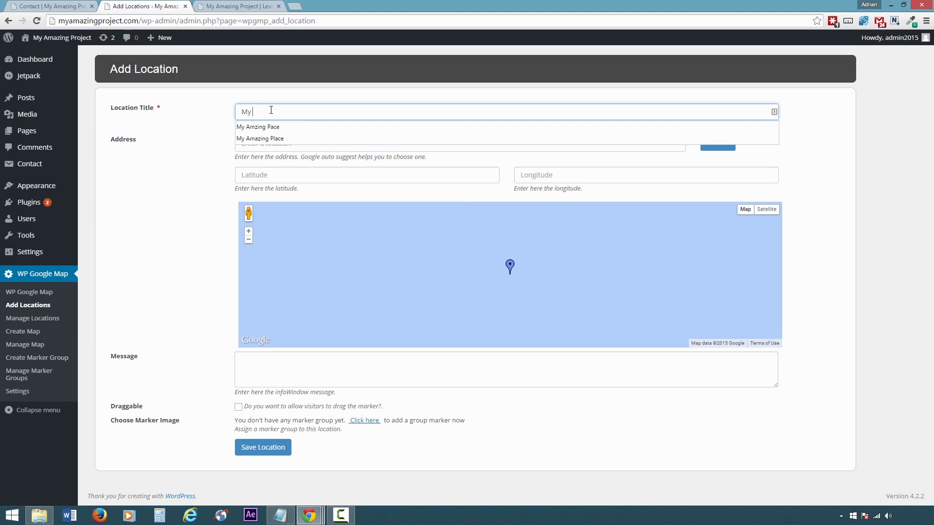
{"action": "type", "text": "Amazing Place"}
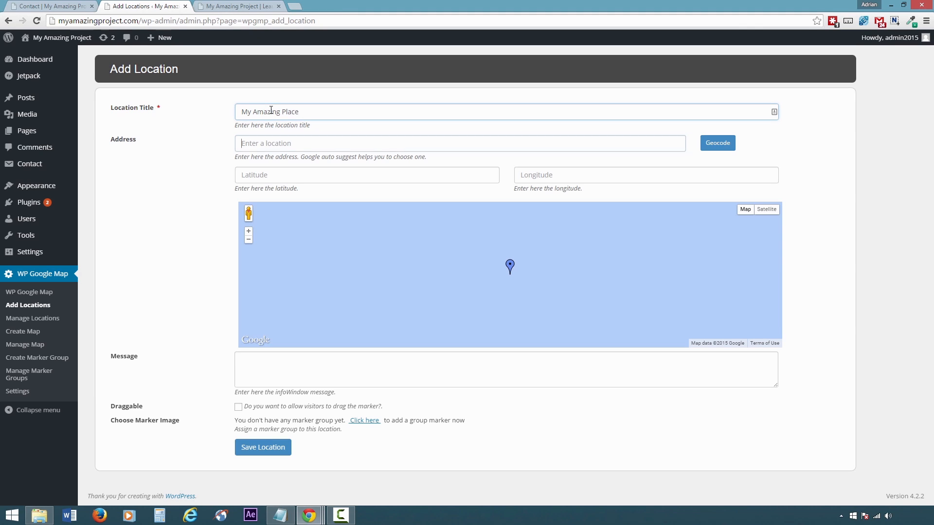
{"action": "key", "text": "Tab"}
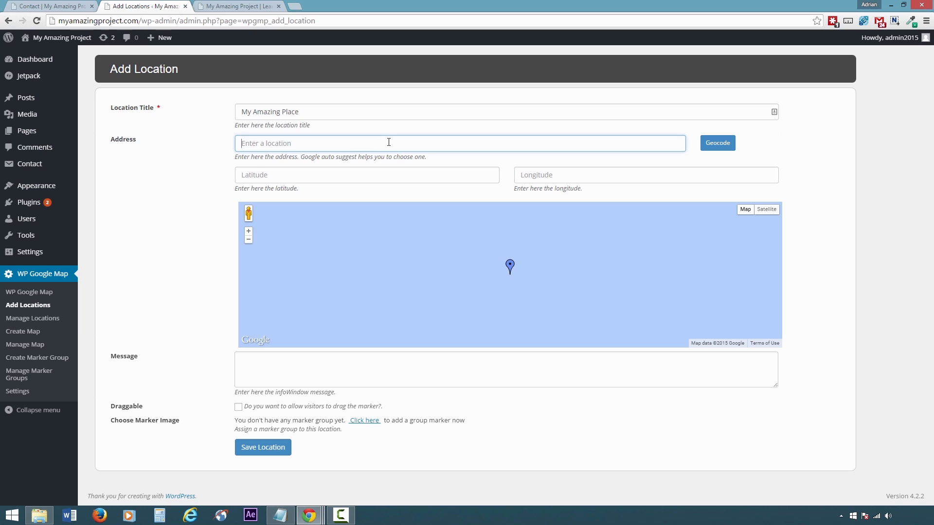
{"action": "type", "text": "New York"}
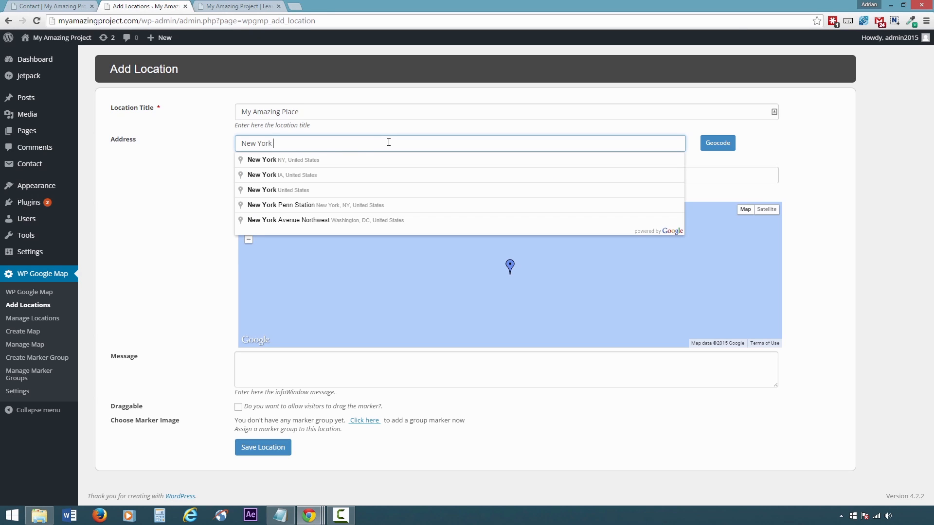
{"action": "left_click", "coordinate": [317, 223]}
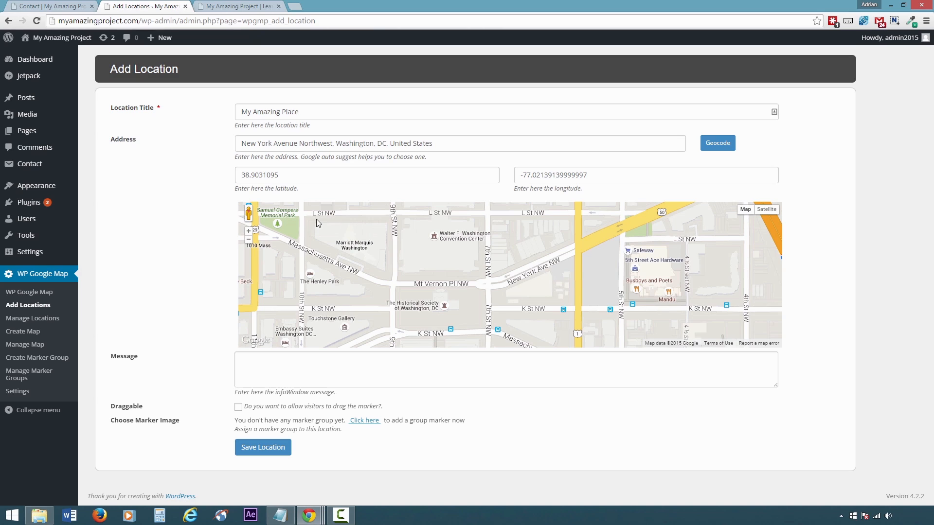
{"action": "left_click", "coordinate": [350, 179]}
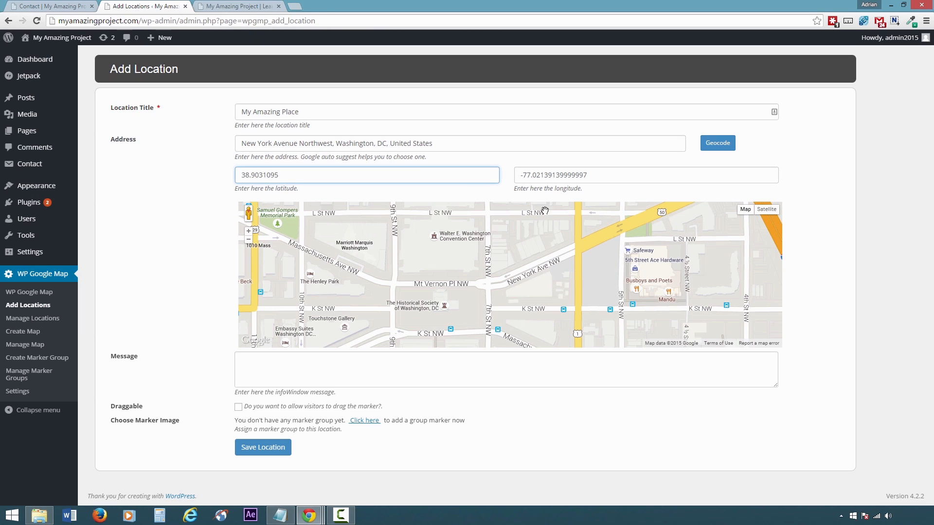
{"action": "left_click", "coordinate": [247, 448]}
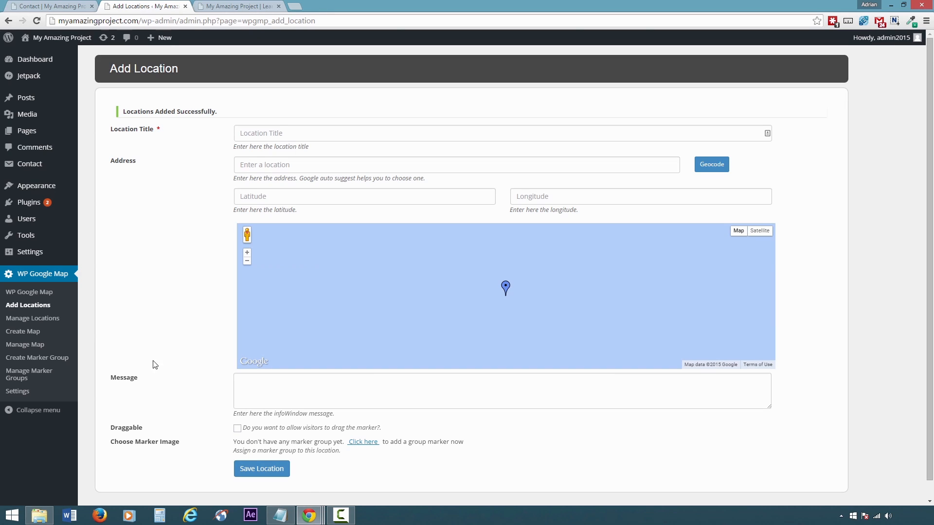
Start a new map titled "Map" with height 240, zoom level 11 and the ROADMAP type
{"action": "left_click", "coordinate": [23, 333]}
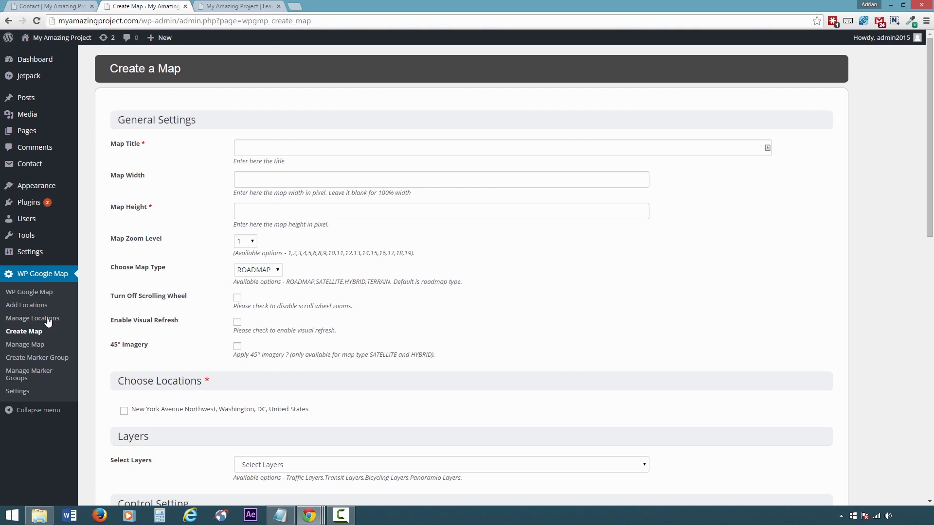
{"action": "left_click", "coordinate": [296, 147]}
{"action": "key", "text": "Tab"}
{"action": "left_click", "coordinate": [263, 210]}
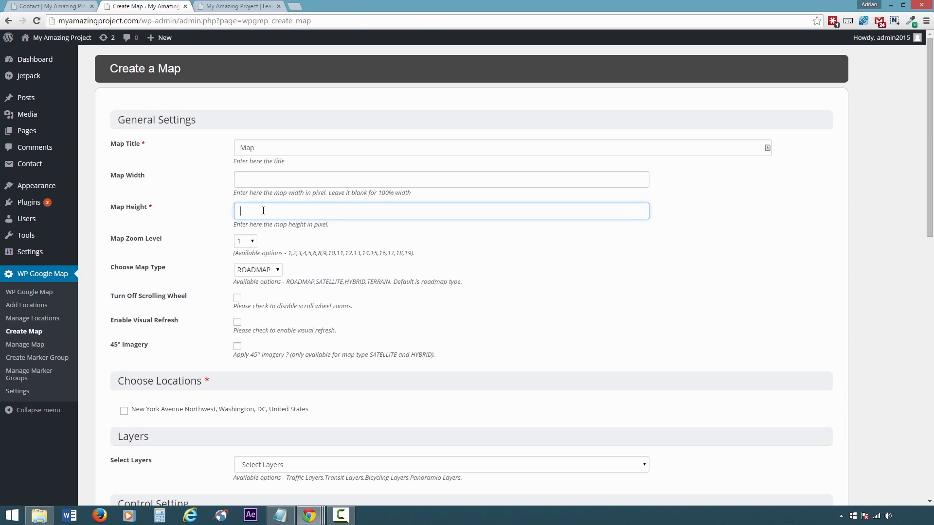
{"action": "type", "text": "240"}
{"action": "key", "text": "Tab"}
{"action": "left_click", "coordinate": [253, 241]}
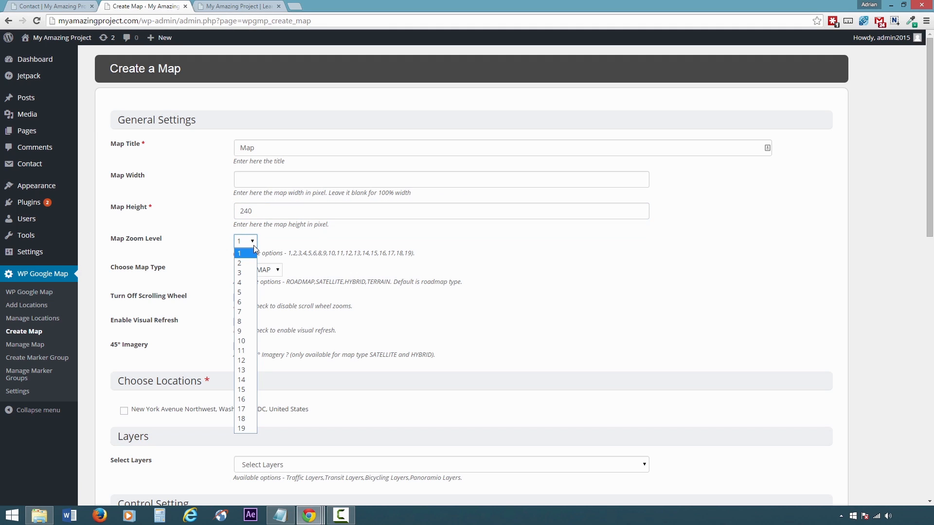
{"action": "left_click", "coordinate": [247, 351]}
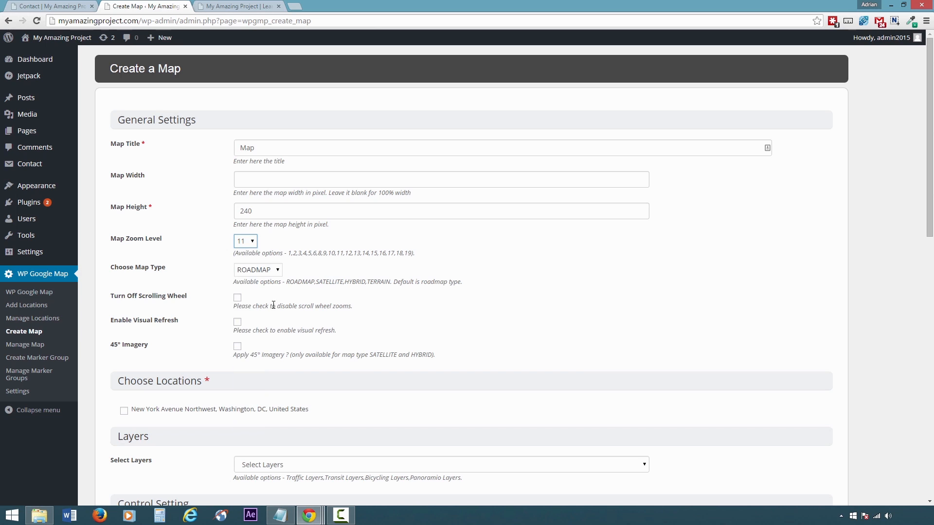
{"action": "left_click", "coordinate": [275, 276]}
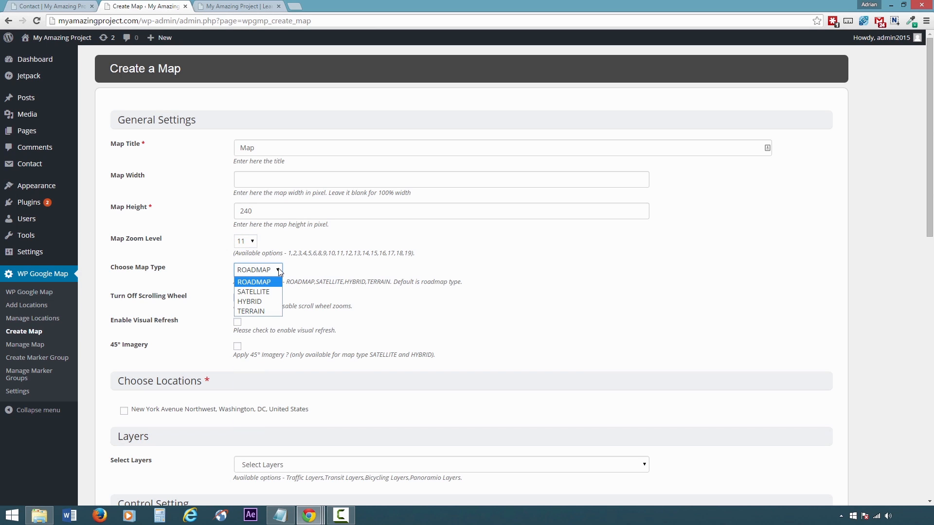
{"action": "left_click", "coordinate": [279, 272]}
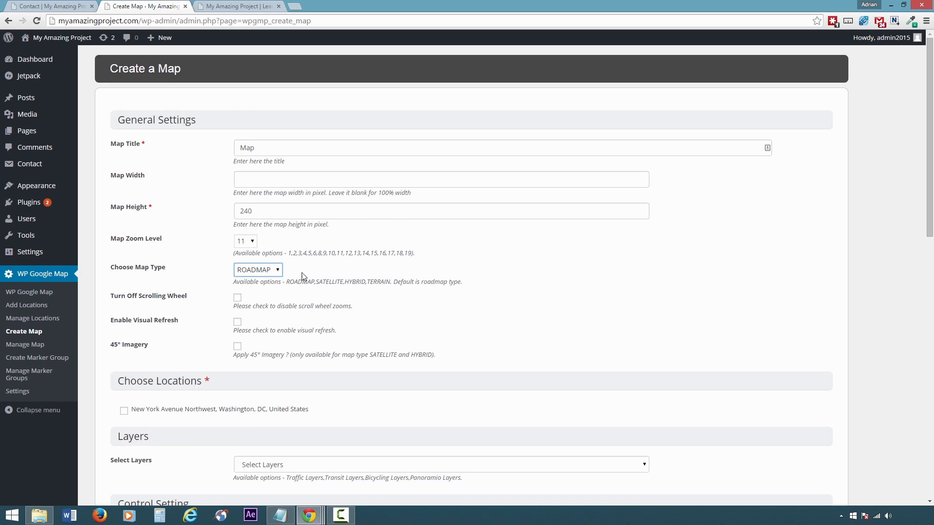
Assign the New York Avenue Northwest location to the map and choose Traffic Layers as its layer
{"action": "scroll", "coordinate": [299, 275], "scroll_direction": "down", "scroll_amount": 1}
{"action": "left_click", "coordinate": [124, 363]}
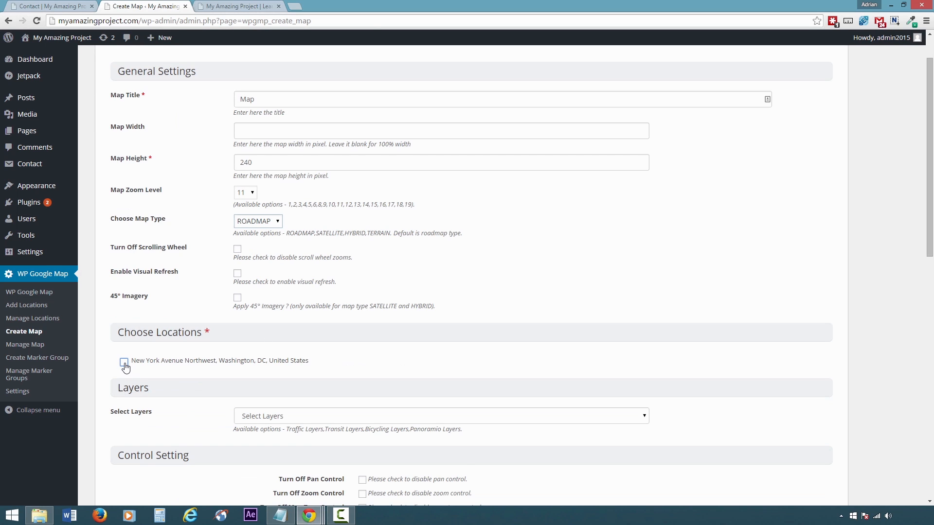
{"action": "scroll", "coordinate": [146, 324], "scroll_direction": "down", "scroll_amount": 2}
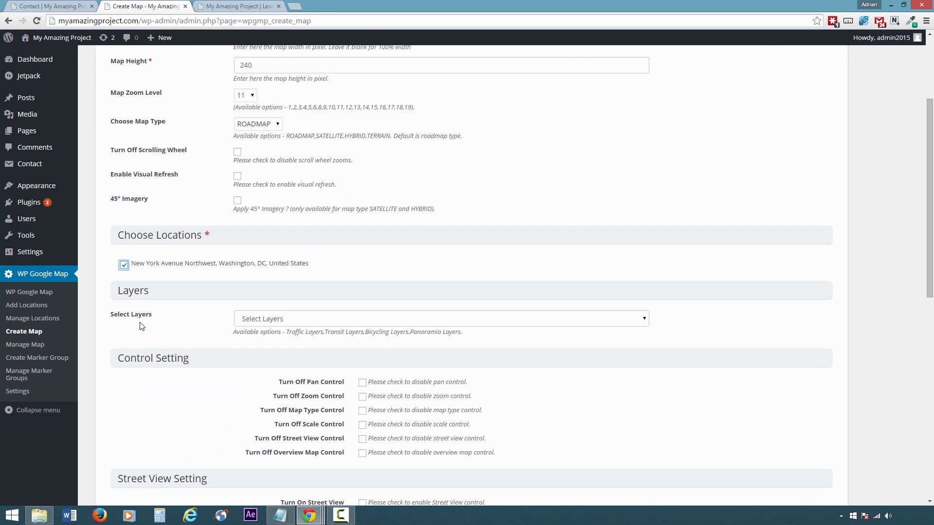
{"action": "scroll", "coordinate": [170, 294], "scroll_direction": "down", "scroll_amount": 2}
{"action": "left_click", "coordinate": [275, 223]}
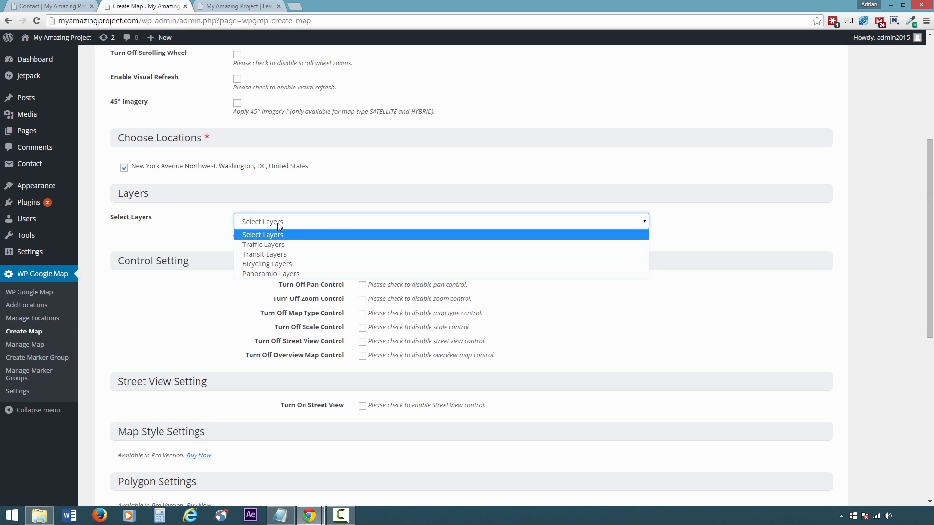
{"action": "left_click", "coordinate": [289, 245]}
Save the new map with the remaining control and street view settings left at their defaults
{"action": "scroll", "coordinate": [291, 248], "scroll_direction": "down", "scroll_amount": 1}
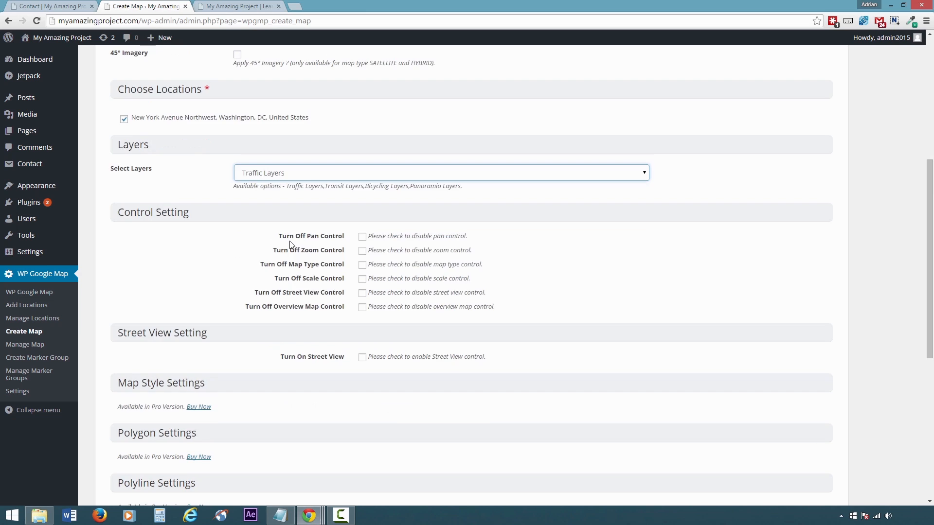
{"action": "scroll", "coordinate": [291, 245], "scroll_direction": "down", "scroll_amount": 5}
{"action": "scroll", "coordinate": [291, 244], "scroll_direction": "down", "scroll_amount": 2}
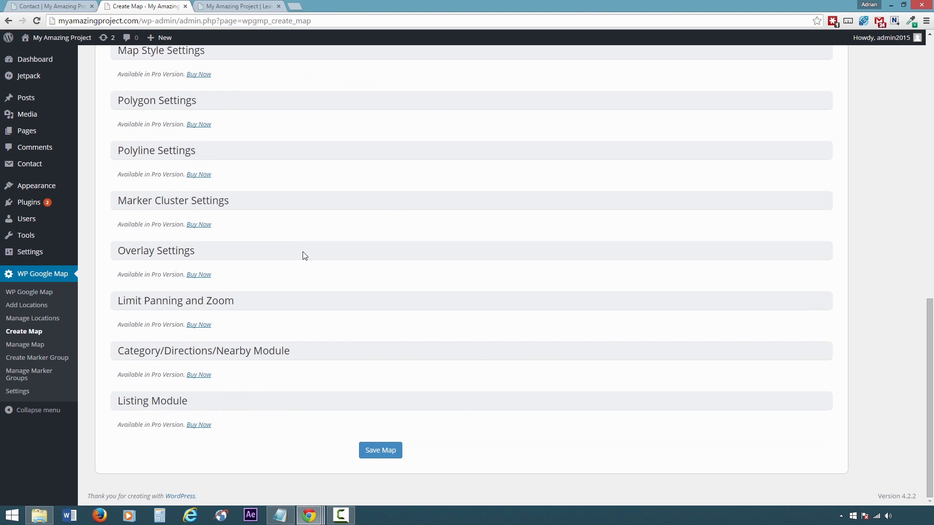
{"action": "left_click", "coordinate": [379, 450]}
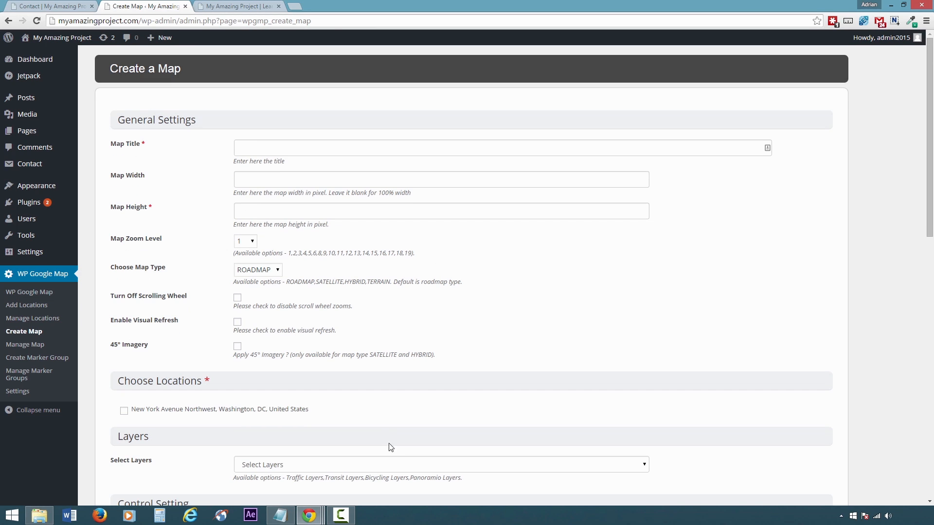
Reload the live Contact page, zoom in on its map around the marker, and review the contact form
{"action": "left_click", "coordinate": [57, 11]}
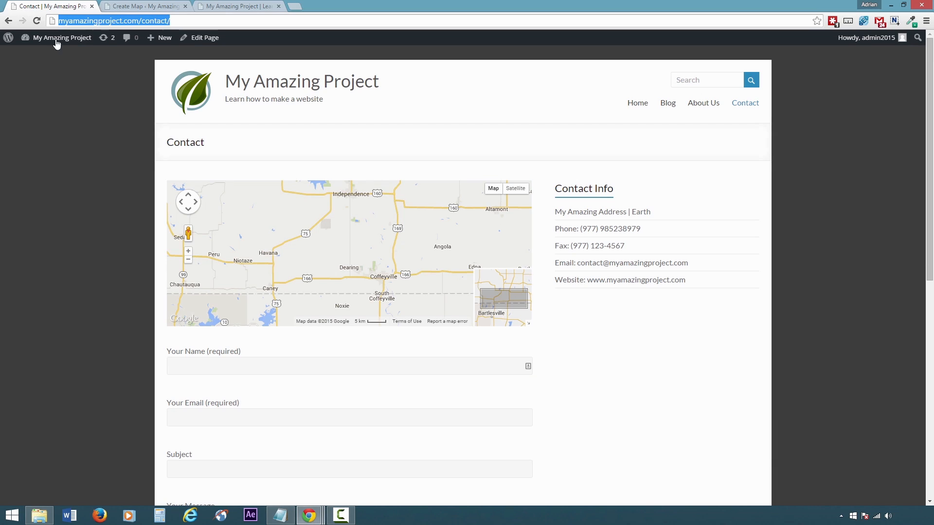
{"action": "right_click", "coordinate": [67, 125]}
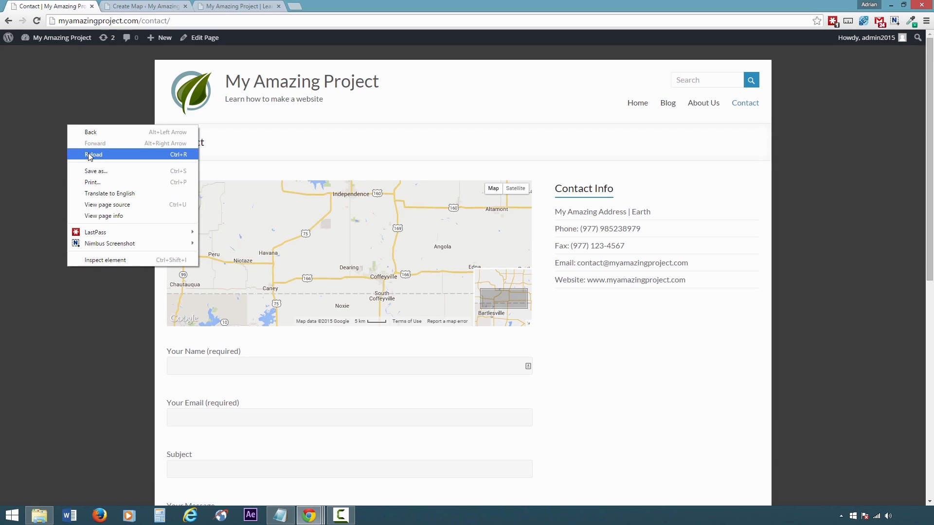
{"action": "left_click", "coordinate": [89, 155]}
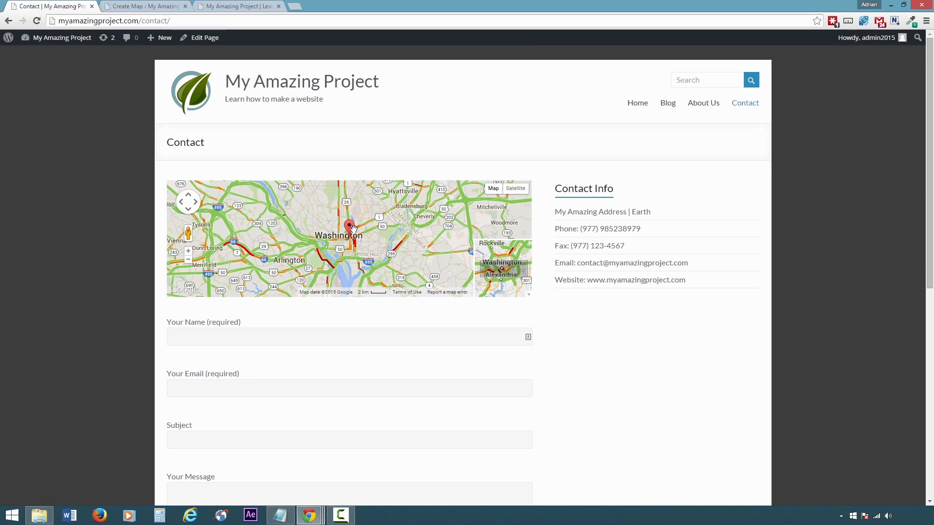
{"action": "left_click", "coordinate": [188, 251]}
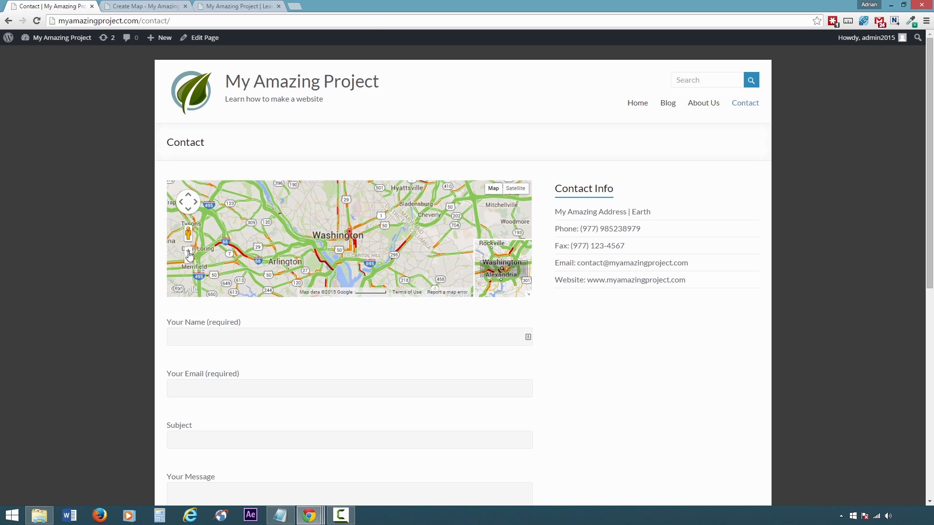
{"action": "left_click", "coordinate": [188, 252]}
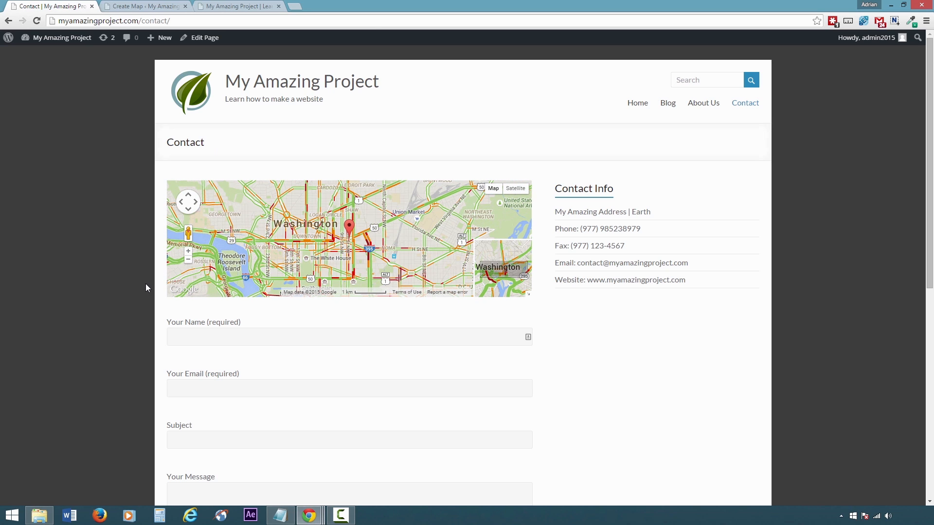
{"action": "scroll", "coordinate": [141, 289], "scroll_direction": "down", "scroll_amount": 2}
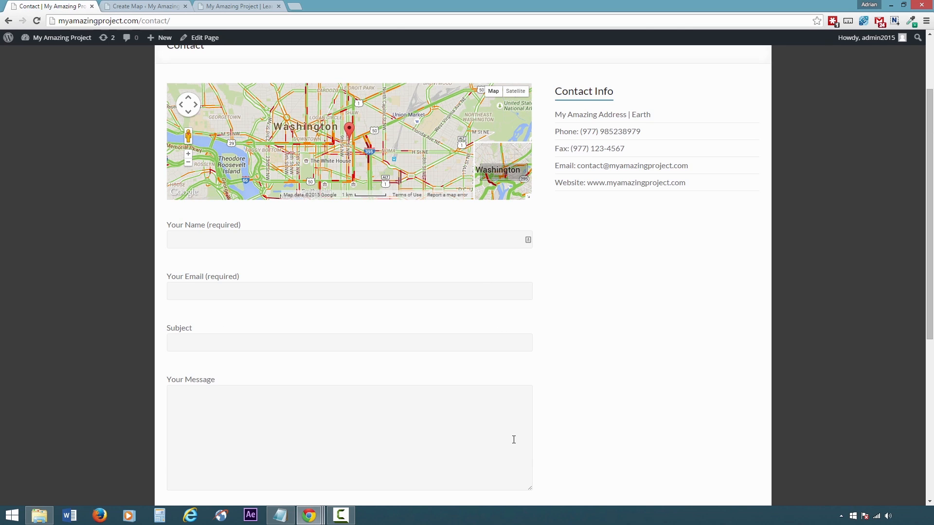
{"action": "scroll", "coordinate": [512, 439], "scroll_direction": "down", "scroll_amount": 1}
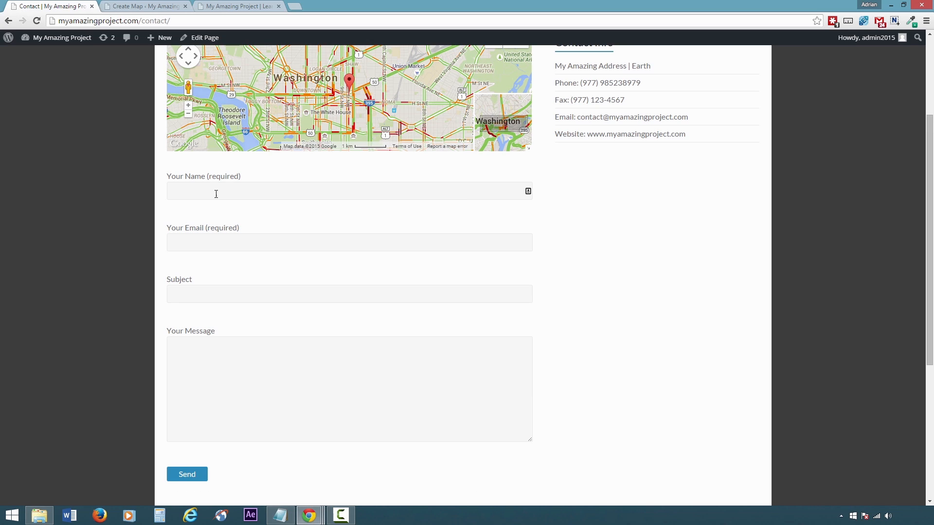
Return to the WordPress admin, open the Contact form for editing, and add "Full" to the Your Message label
{"action": "left_click", "coordinate": [165, 8]}
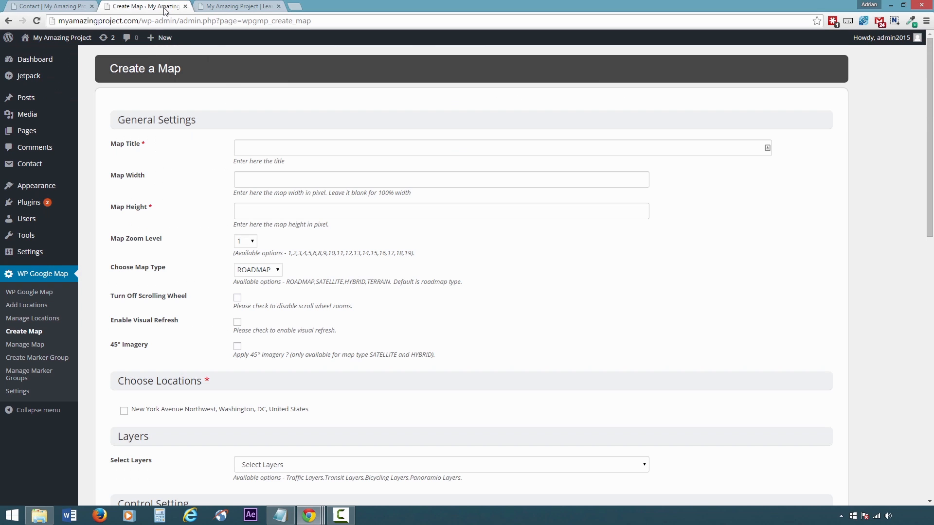
{"action": "left_click", "coordinate": [43, 165]}
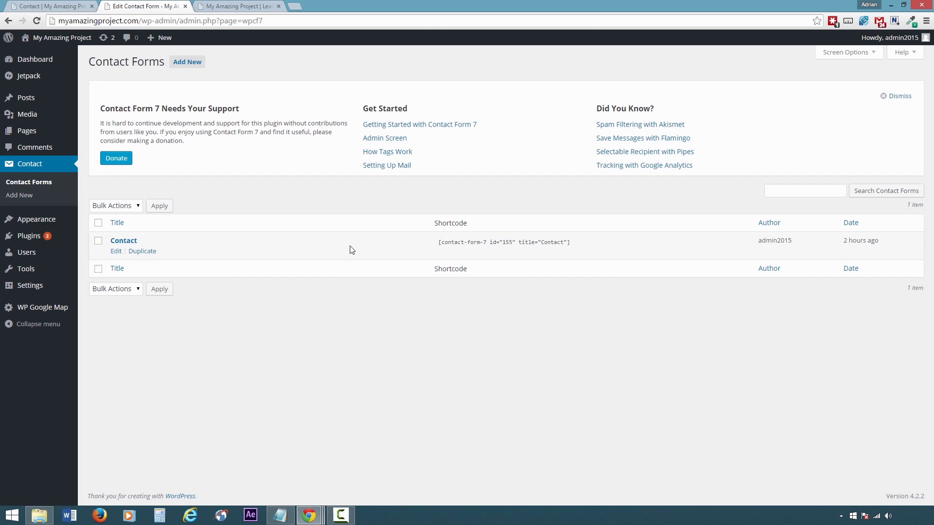
{"action": "left_click", "coordinate": [116, 252]}
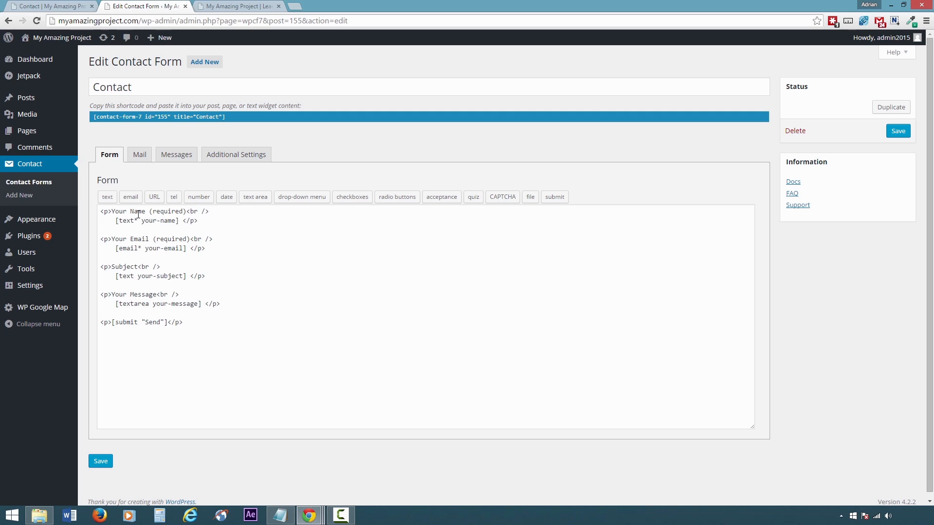
{"action": "left_click", "coordinate": [130, 294]}
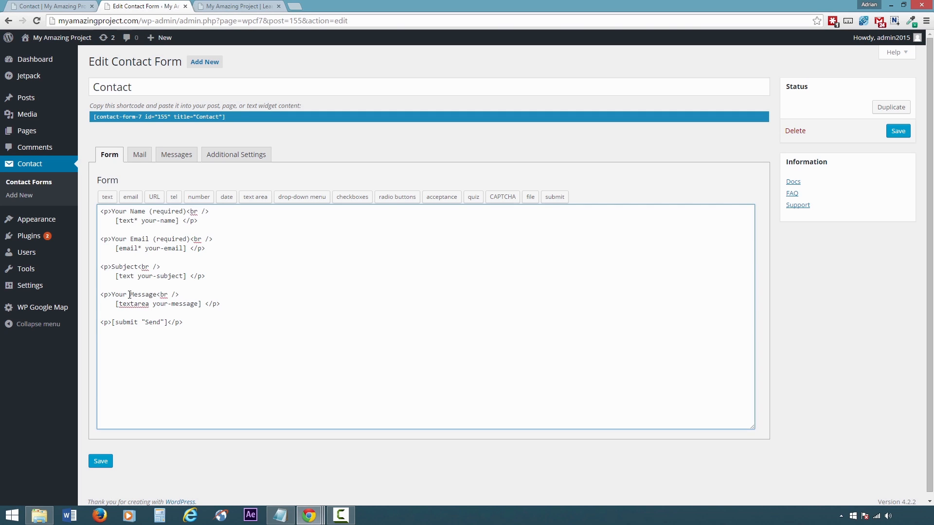
{"action": "type", "text": "Full"}
In the form's mail settings, change the domain of the recipient address to yourwebsite.com
{"action": "left_click", "coordinate": [141, 155]}
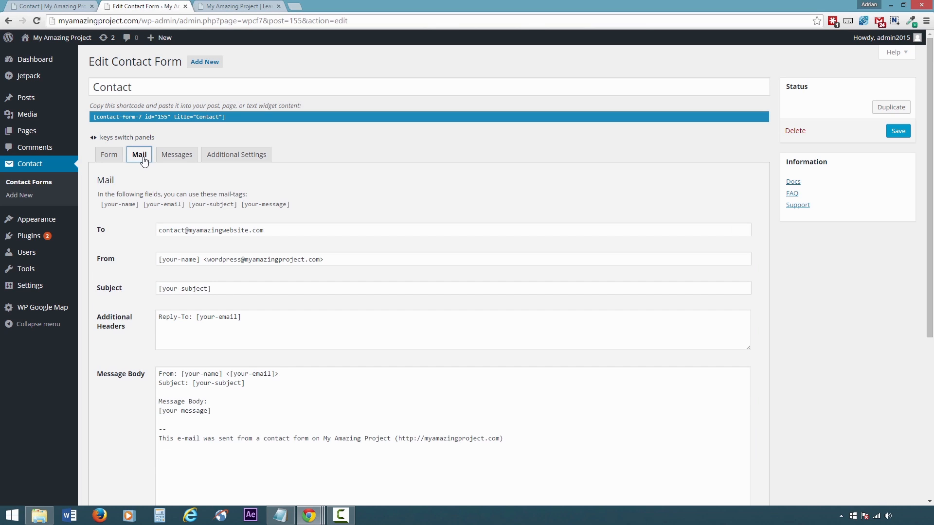
{"action": "left_click", "coordinate": [271, 231]}
{"action": "left_click_drag", "start_coordinate": [271, 231], "coordinate": [190, 232]}
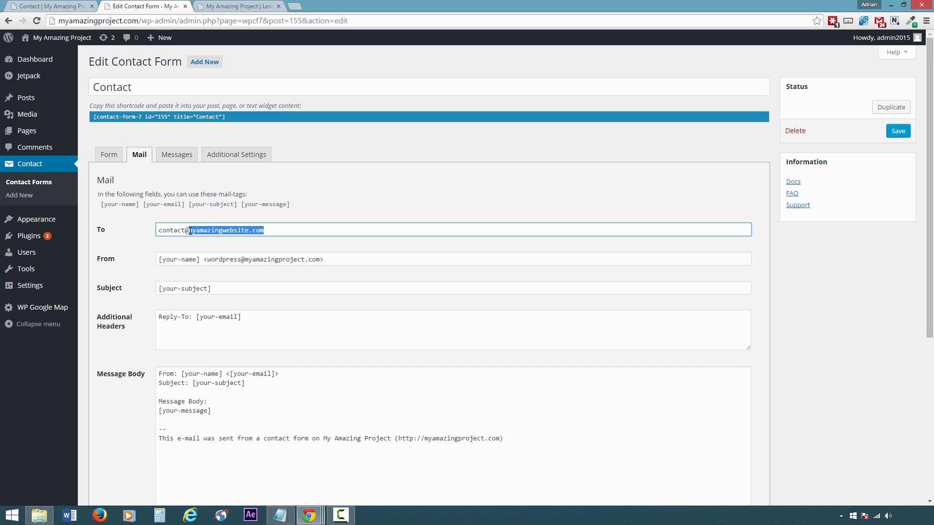
{"action": "type", "text": "yourwebsite.com"}
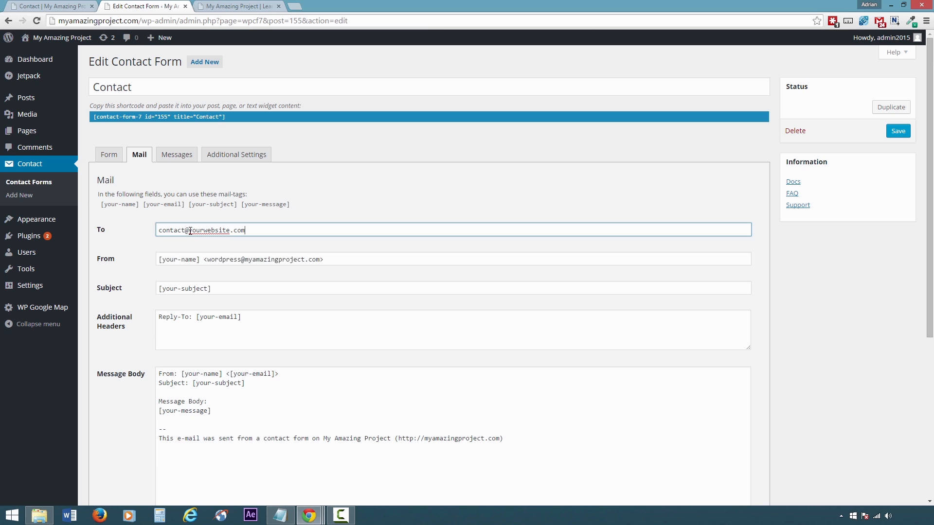
Review the Contact form's messages and additional settings, and save the form
{"action": "key", "text": "Tab"}
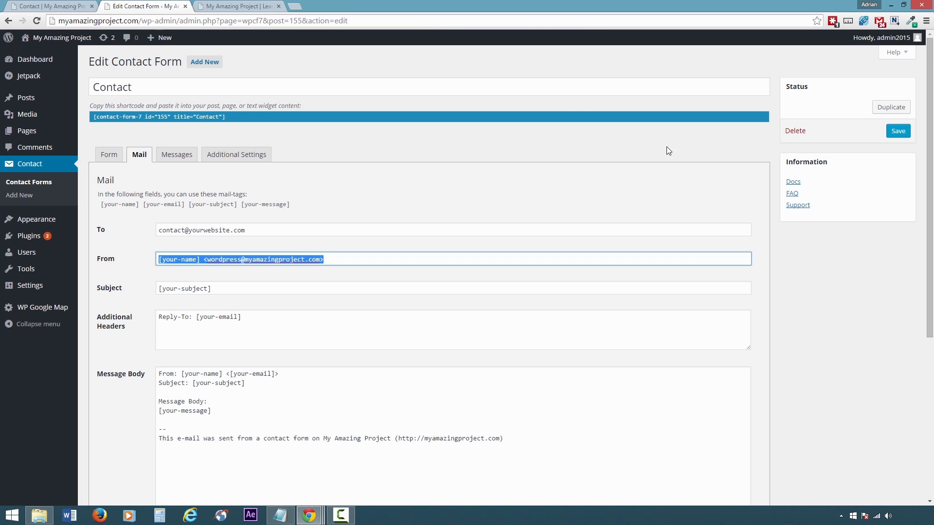
{"action": "left_click", "coordinate": [184, 154]}
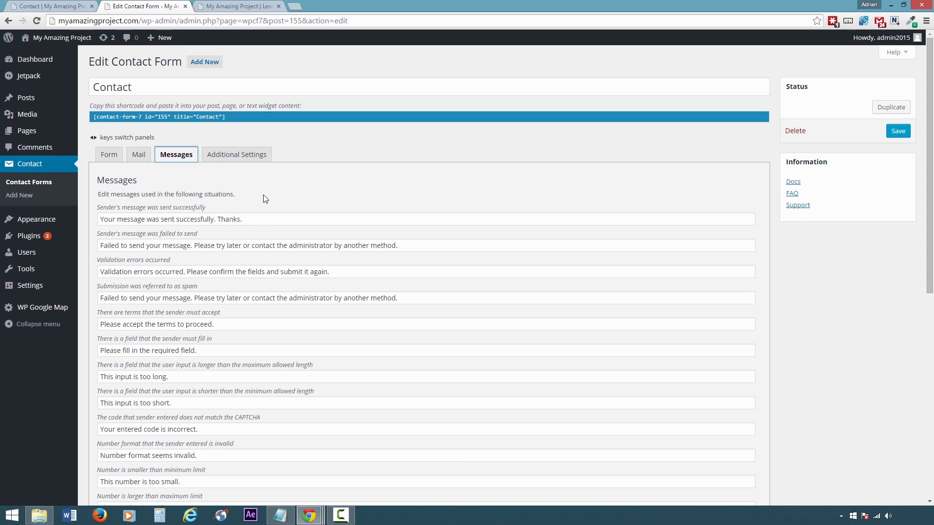
{"action": "left_click", "coordinate": [256, 162]}
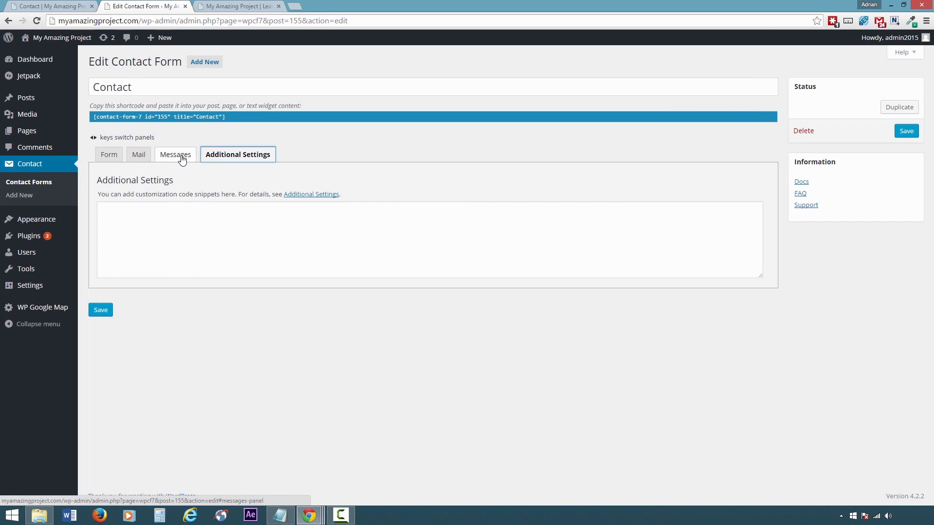
{"action": "left_click", "coordinate": [181, 155]}
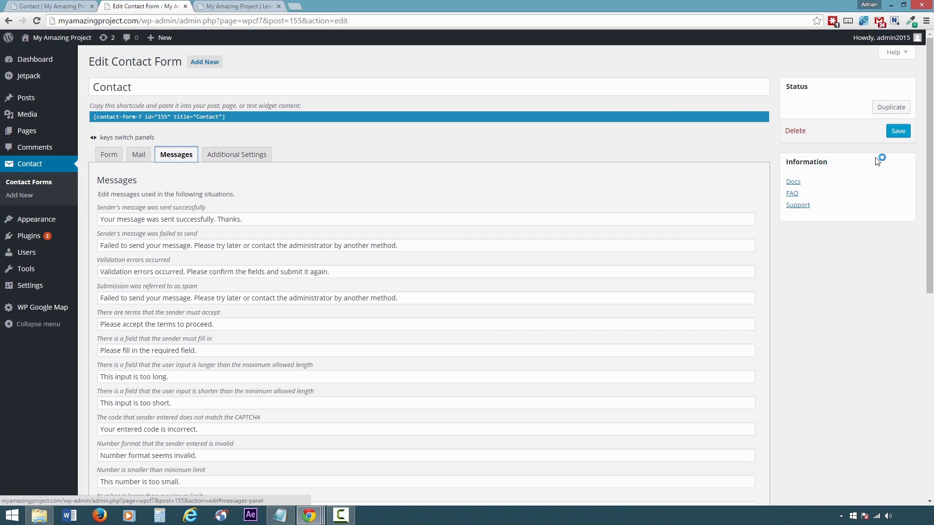
{"action": "left_click", "coordinate": [893, 136]}
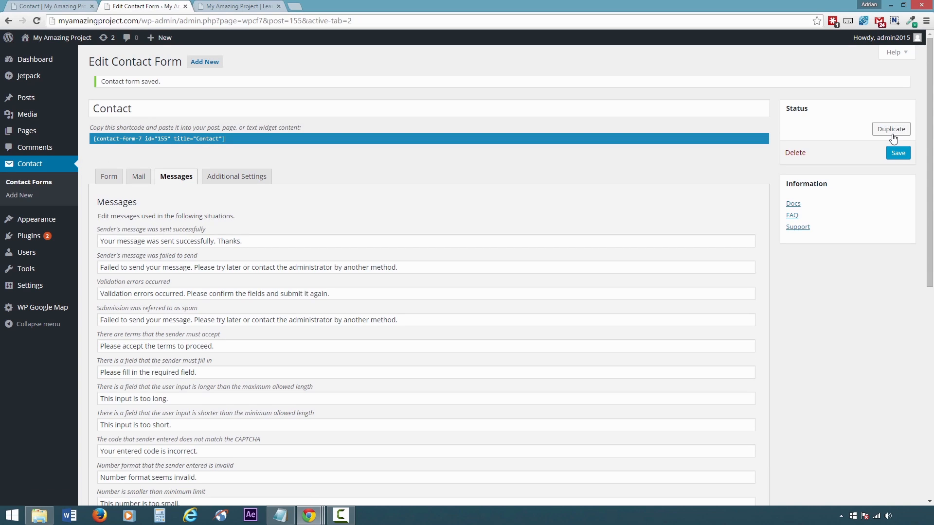
Reload the live Contact page and check the message label and the map above the form
{"action": "left_click", "coordinate": [47, 6]}
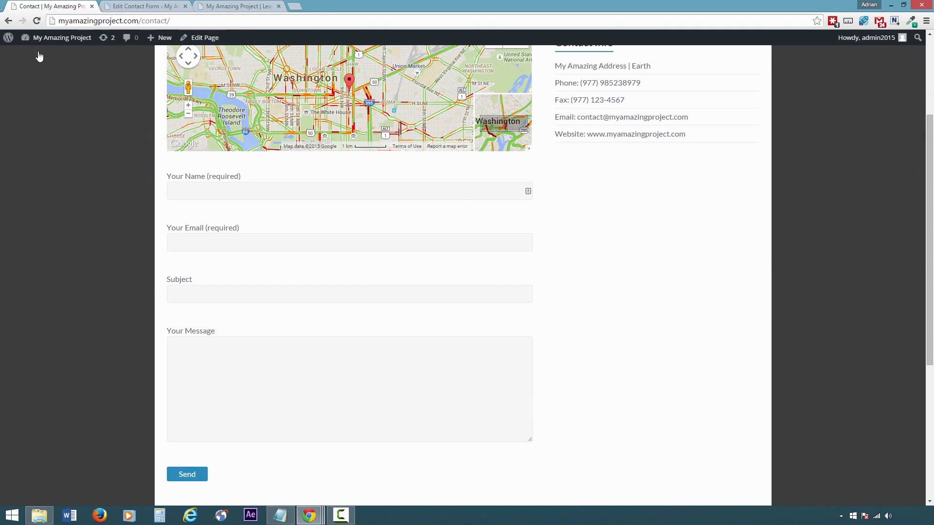
{"action": "right_click", "coordinate": [42, 136]}
{"action": "left_click", "coordinate": [67, 166]}
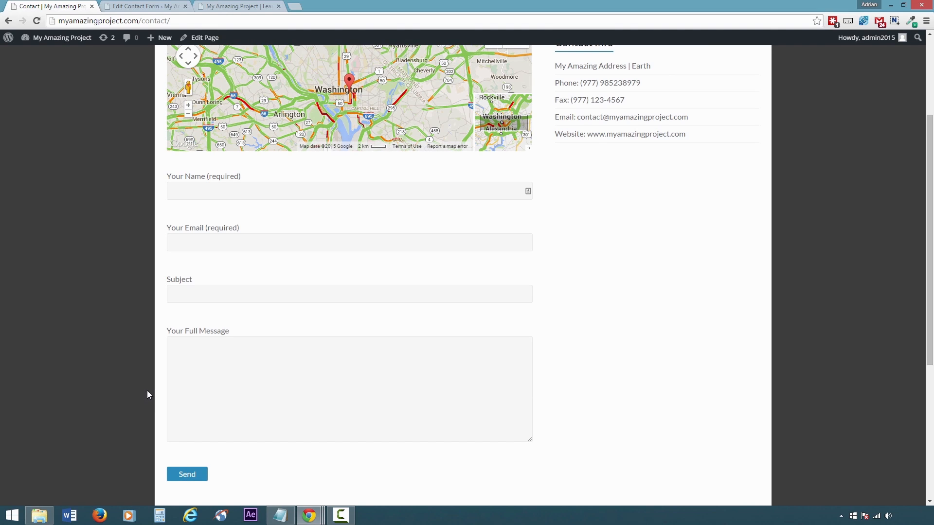
{"action": "scroll", "coordinate": [147, 390], "scroll_direction": "up", "scroll_amount": 2}
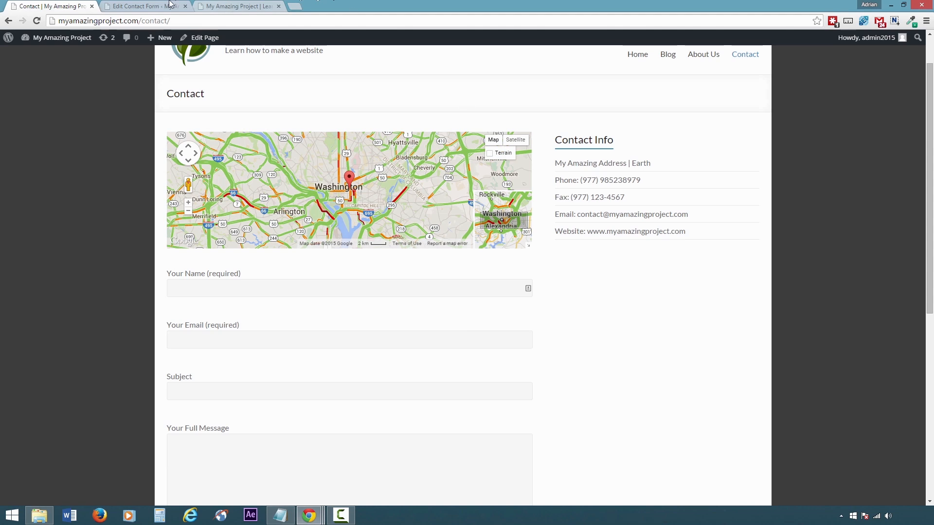
In the WordPress widget settings, expand the Contact Page Sidebar's text widget and change its title to "Contact Details"
{"action": "left_click", "coordinate": [123, 5]}
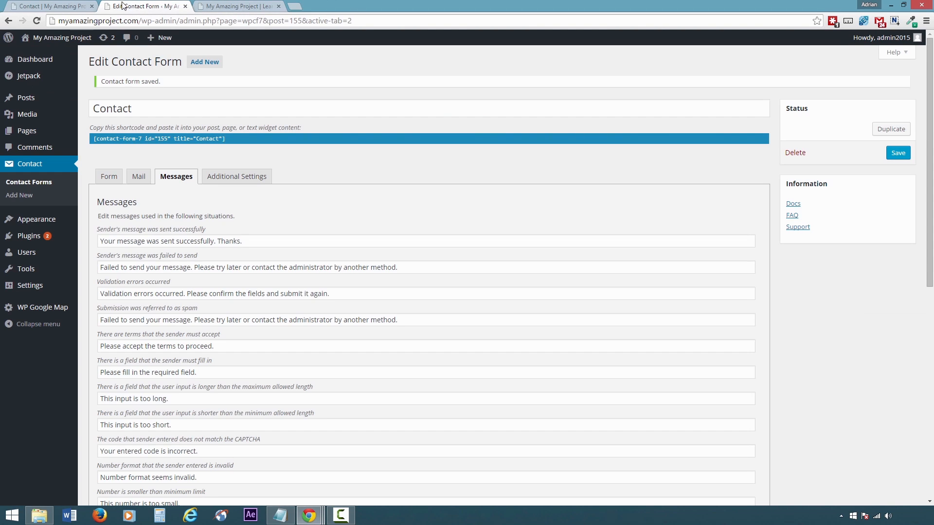
{"action": "mouse_move", "coordinate": [62, 221]}
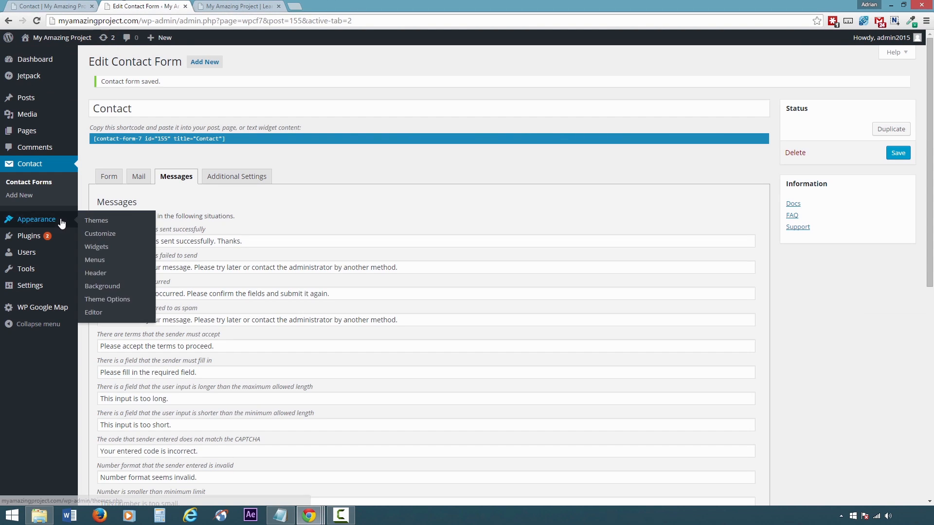
{"action": "left_click", "coordinate": [97, 247]}
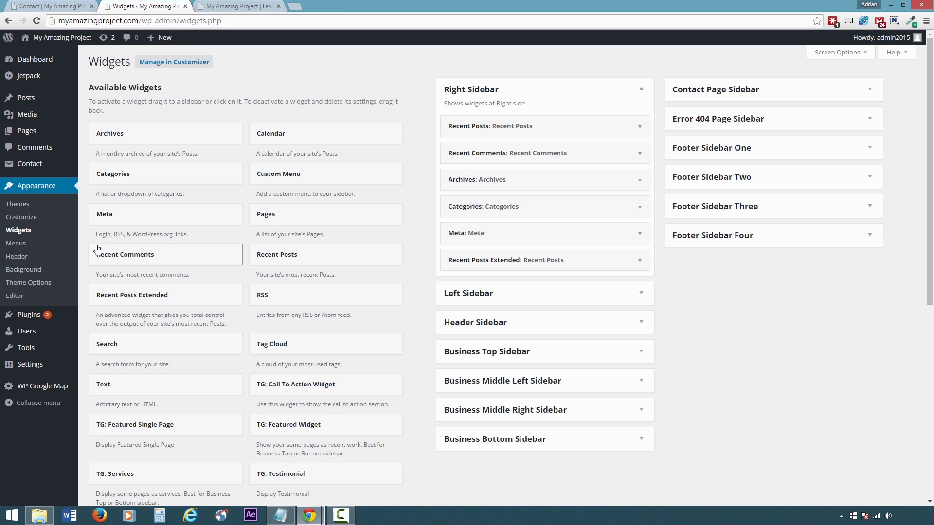
{"action": "left_click", "coordinate": [859, 92]}
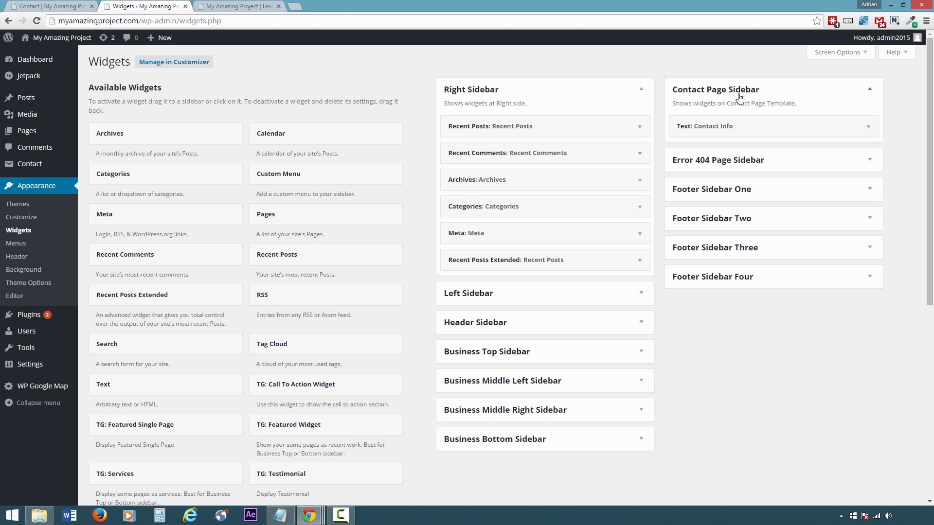
{"action": "left_click", "coordinate": [869, 128]}
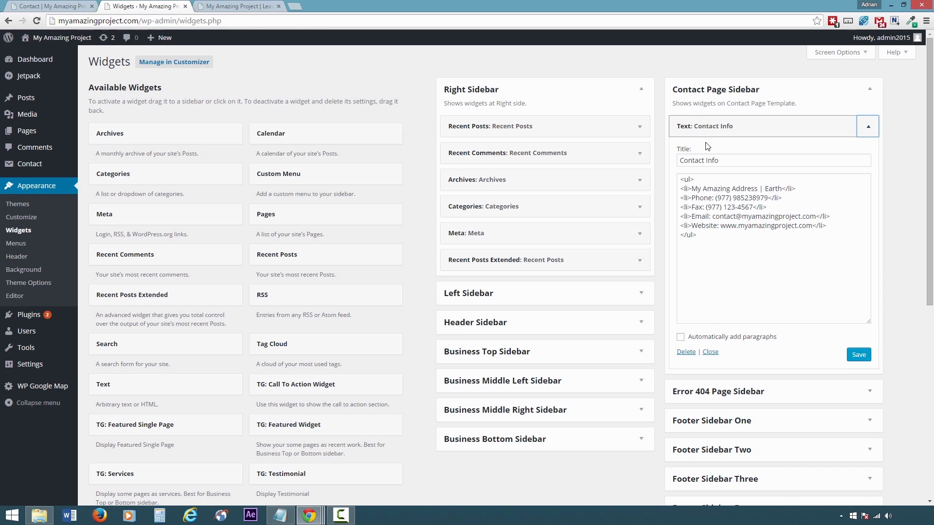
{"action": "double_click", "coordinate": [712, 160]}
{"action": "type", "text": "Detai"}
{"action": "key", "text": "BackSpace"}
{"action": "type", "text": "ils"}
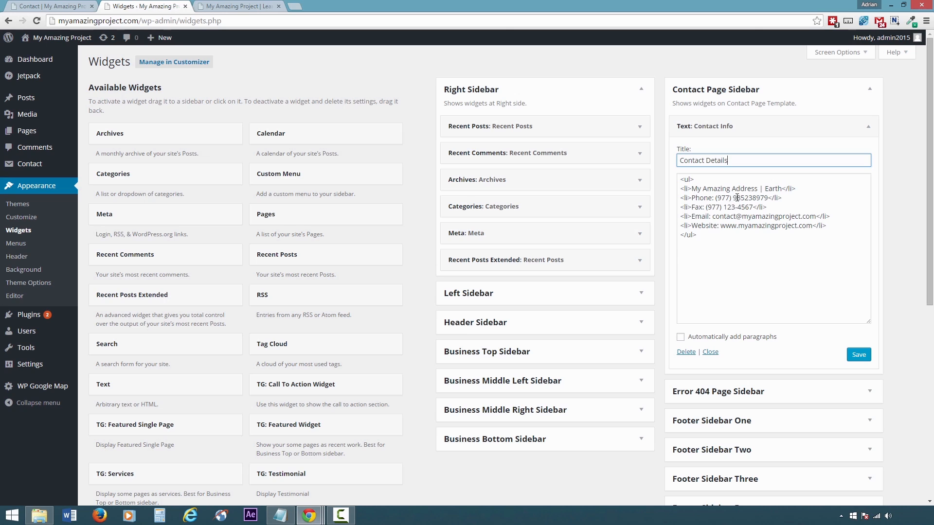
Replace the main digits of the phone number in the contact text with zeros and save the widget
{"action": "left_click_drag", "start_coordinate": [734, 198], "coordinate": [768, 199]}
{"action": "type", "text": "00000000"}
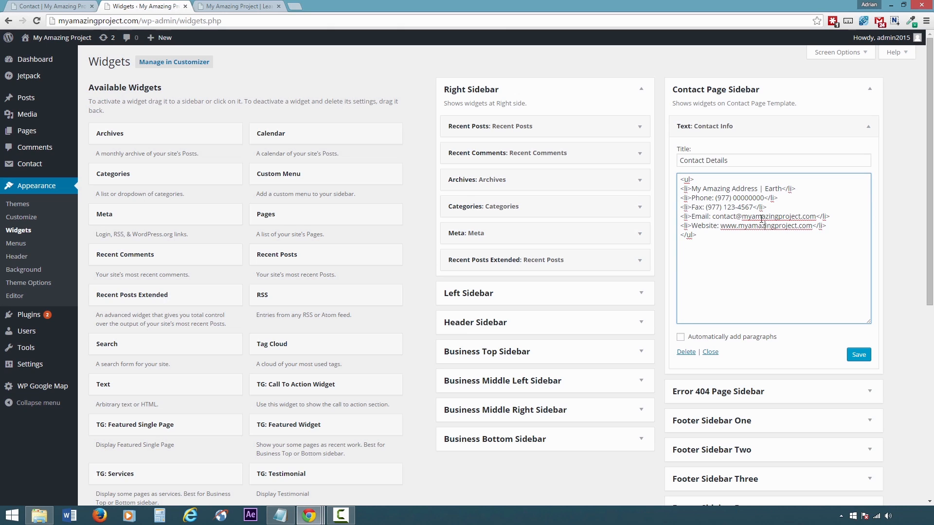
{"action": "left_click_drag", "start_coordinate": [742, 217], "coordinate": [803, 218]}
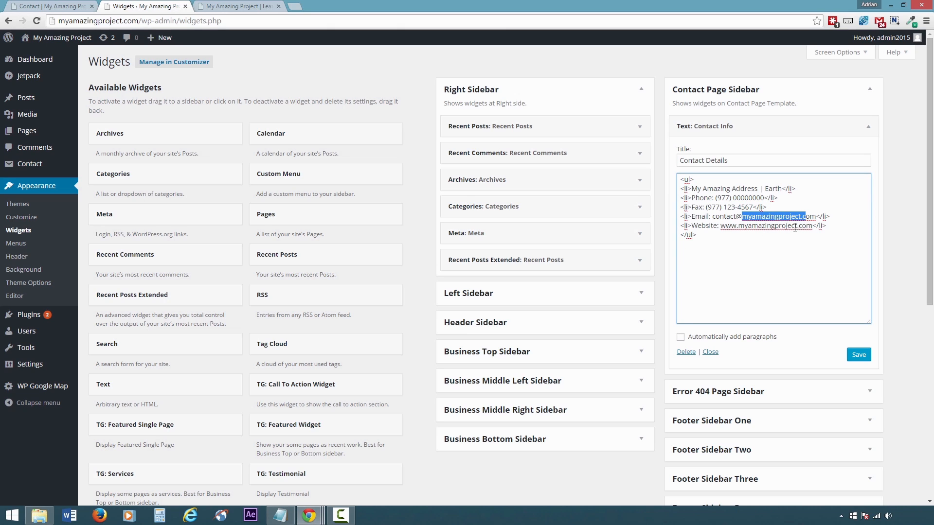
{"action": "left_click", "coordinate": [794, 227]}
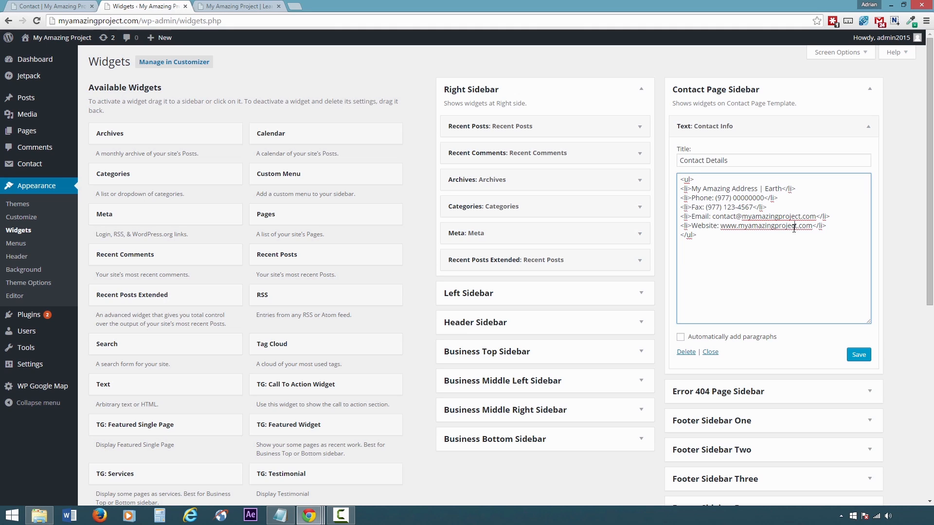
{"action": "left_click", "coordinate": [856, 358]}
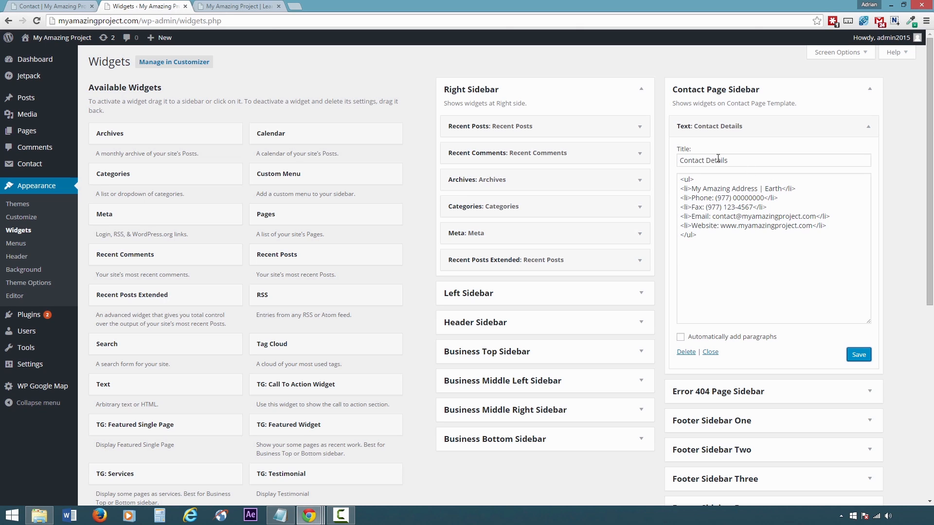
Reload the live Contact page to check its sidebar details, and return to the widget settings to look into the Left Sidebar
{"action": "left_click", "coordinate": [83, 5]}
{"action": "right_click", "coordinate": [646, 130]}
{"action": "left_click", "coordinate": [654, 153]}
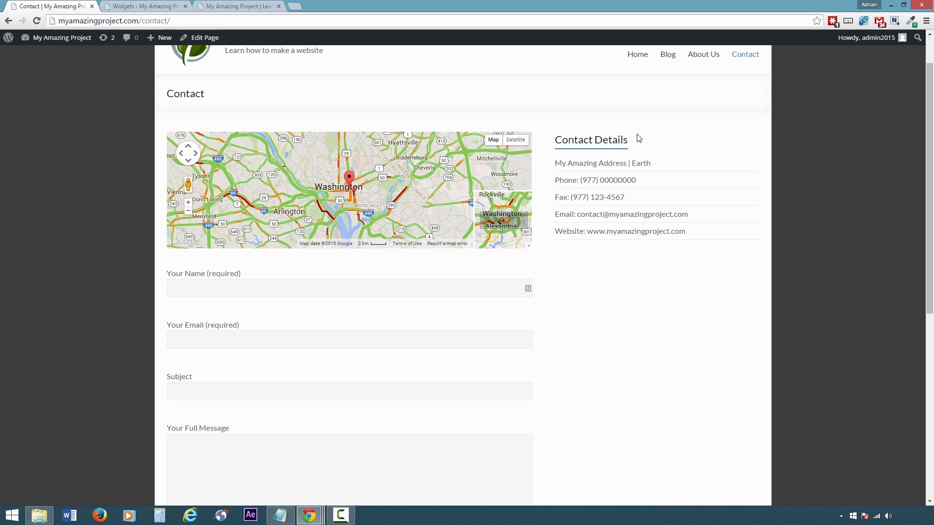
{"action": "left_click", "coordinate": [171, 6]}
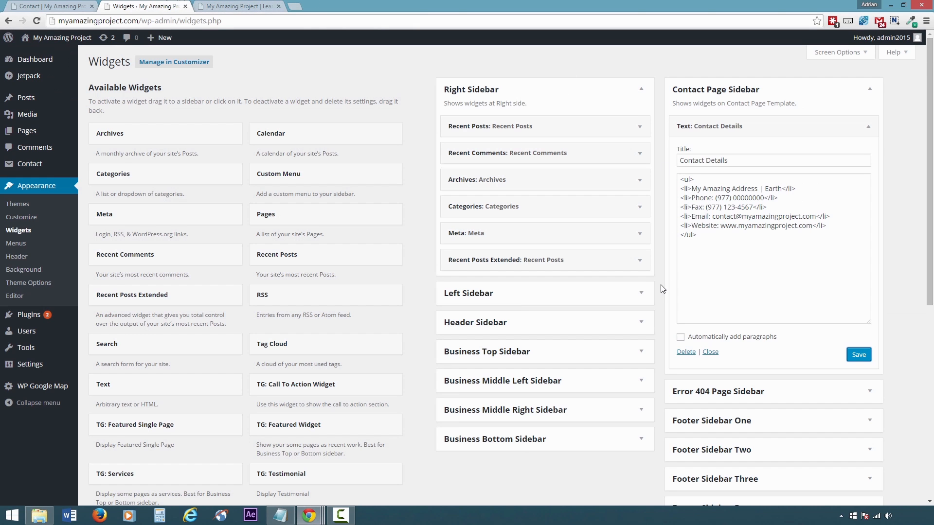
{"action": "left_click", "coordinate": [642, 294]}
{"action": "left_click", "coordinate": [642, 293]}
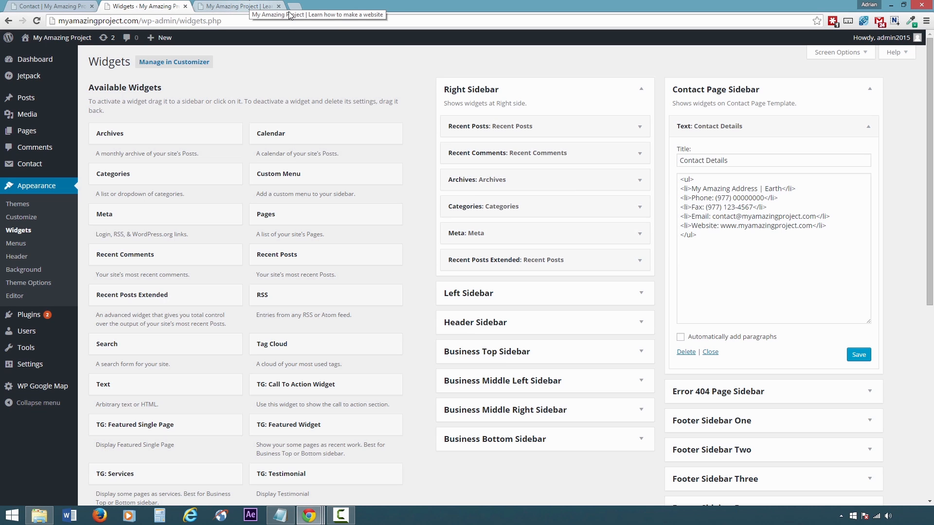
Open the site's Blog page and examine which widgets its sidebar contains
{"action": "left_click", "coordinate": [248, 7]}
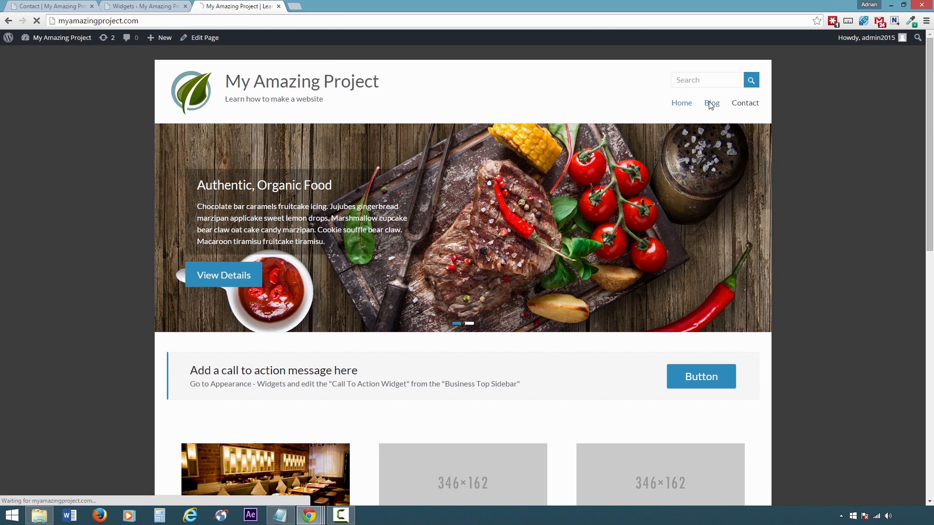
{"action": "scroll", "coordinate": [662, 182], "scroll_direction": "down", "scroll_amount": 4}
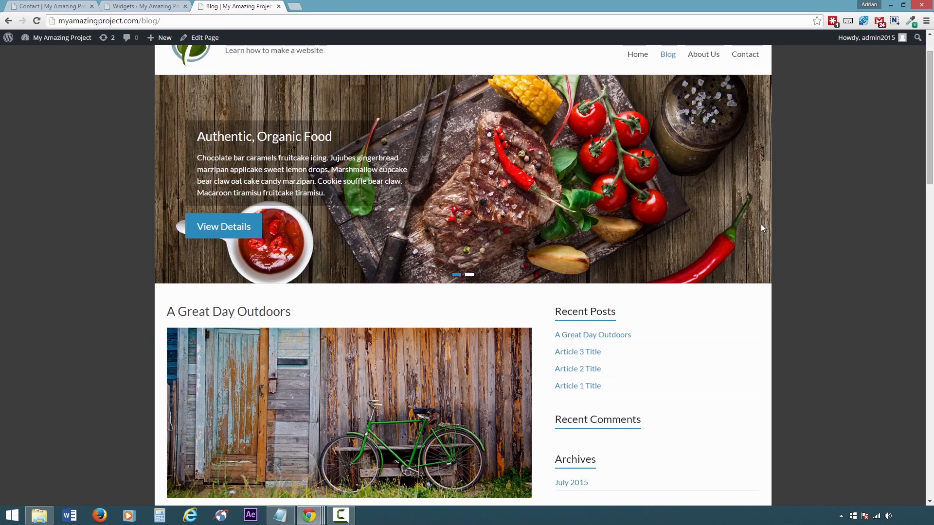
{"action": "scroll", "coordinate": [663, 183], "scroll_direction": "down", "scroll_amount": 3}
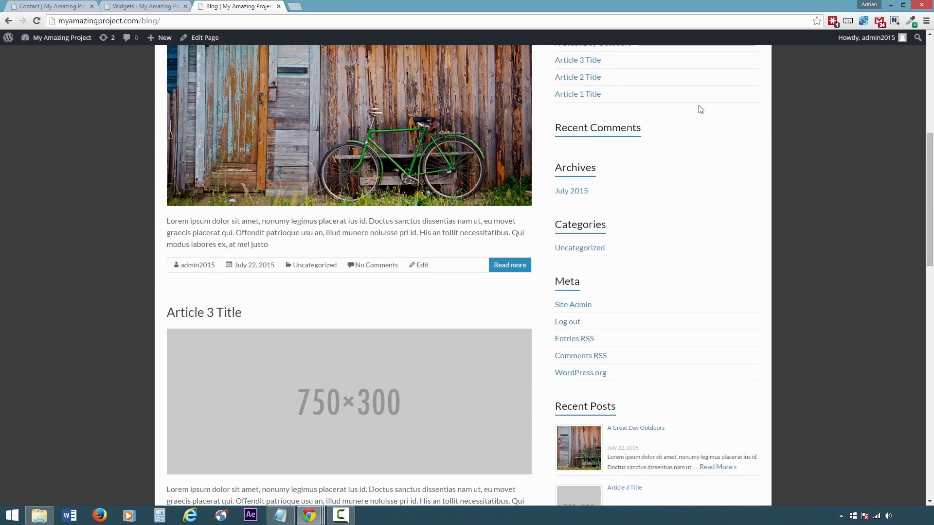
{"action": "scroll", "coordinate": [699, 109], "scroll_direction": "up", "scroll_amount": 1}
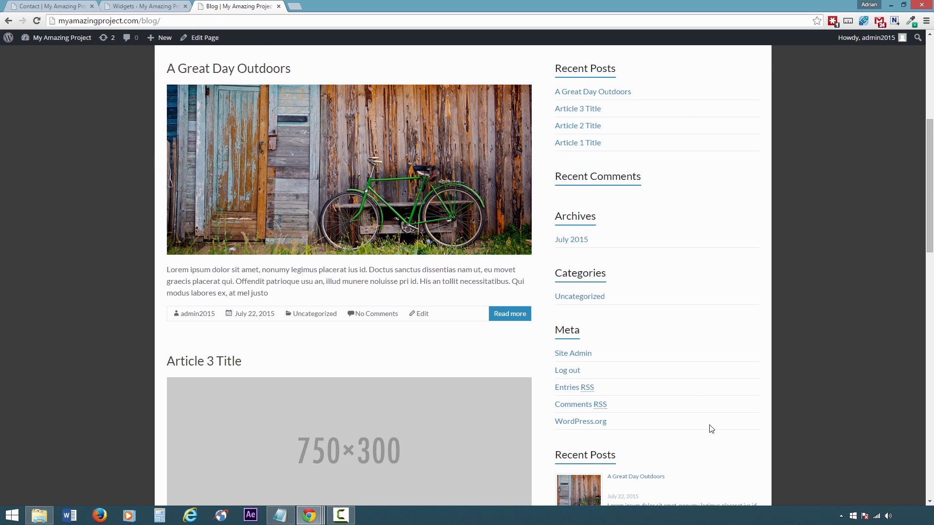
{"action": "scroll", "coordinate": [713, 423], "scroll_direction": "down", "scroll_amount": 1}
{"action": "scroll", "coordinate": [765, 333], "scroll_direction": "down", "scroll_amount": 3}
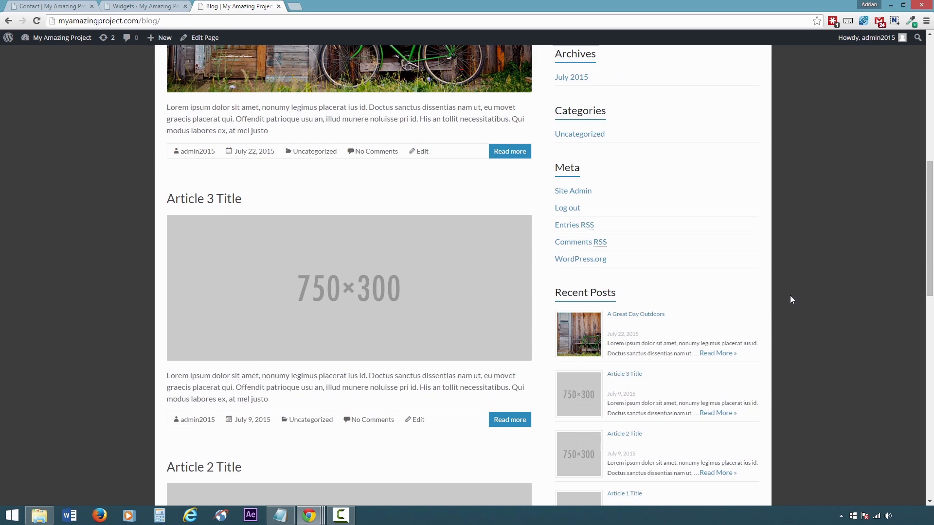
{"action": "scroll", "coordinate": [805, 277], "scroll_direction": "up", "scroll_amount": 4}
{"action": "scroll", "coordinate": [803, 278], "scroll_direction": "down", "scroll_amount": 2}
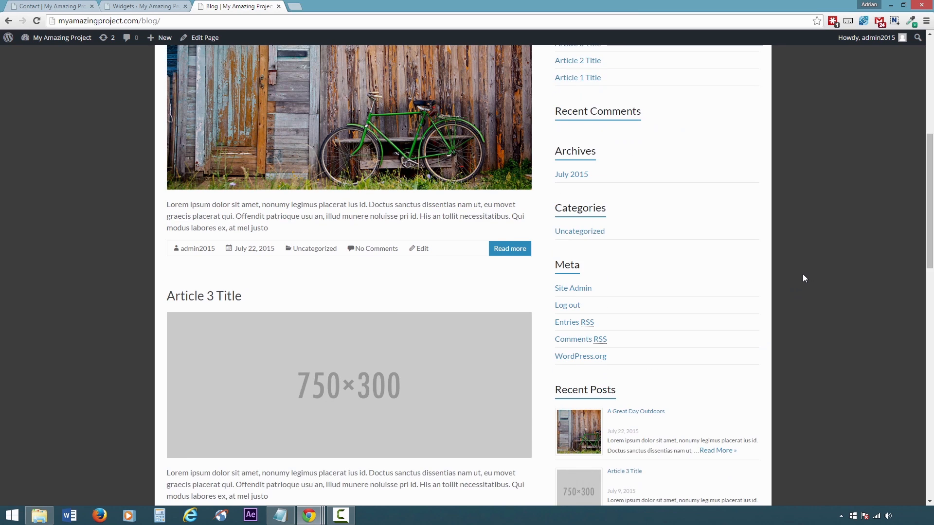
{"action": "scroll", "coordinate": [803, 279], "scroll_direction": "up", "scroll_amount": 1}
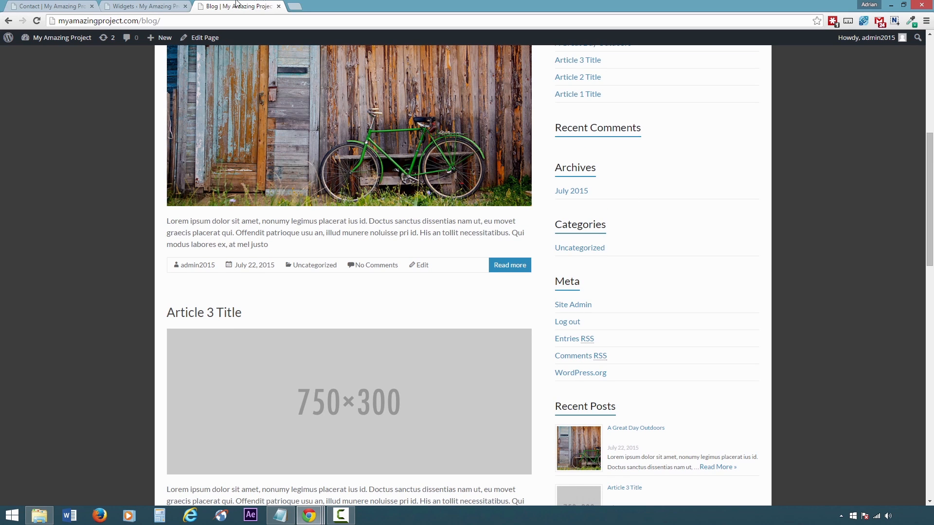
Return to the widget settings and delete the standard Recent Posts and Recent Comments widgets from the Right Sidebar
{"action": "left_click", "coordinate": [137, 4]}
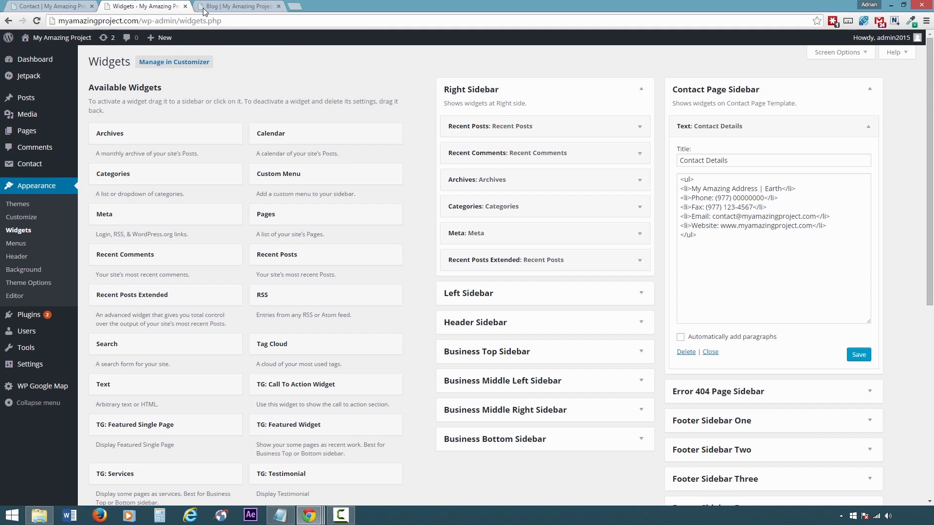
{"action": "left_click", "coordinate": [639, 126]}
{"action": "left_click", "coordinate": [463, 214]}
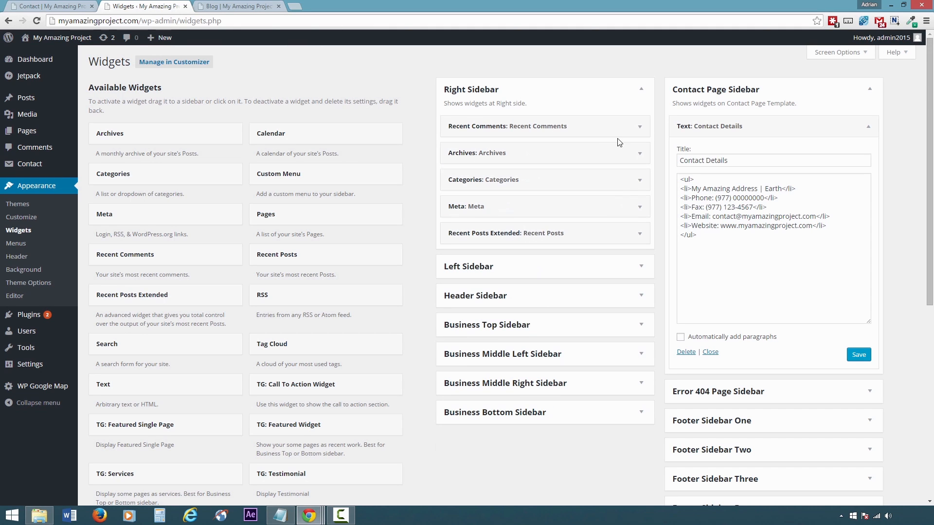
{"action": "left_click", "coordinate": [640, 127]}
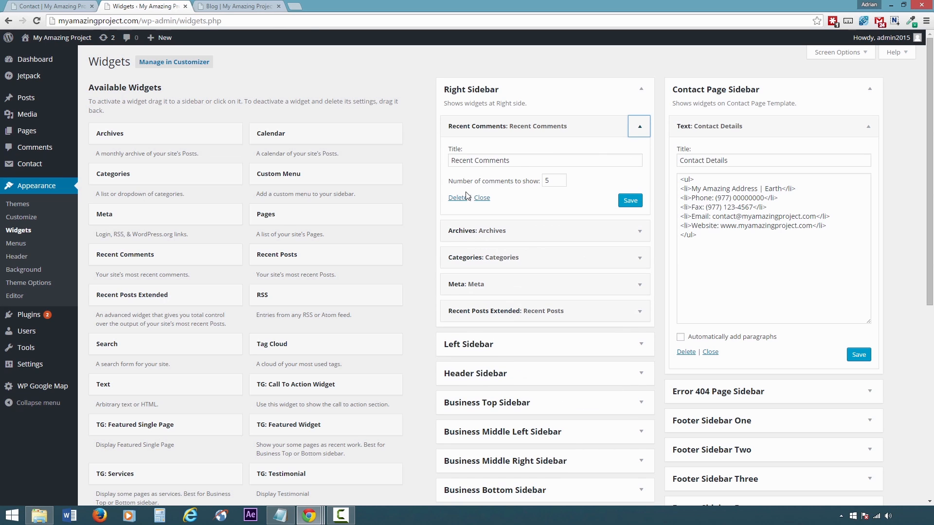
{"action": "left_click", "coordinate": [460, 198]}
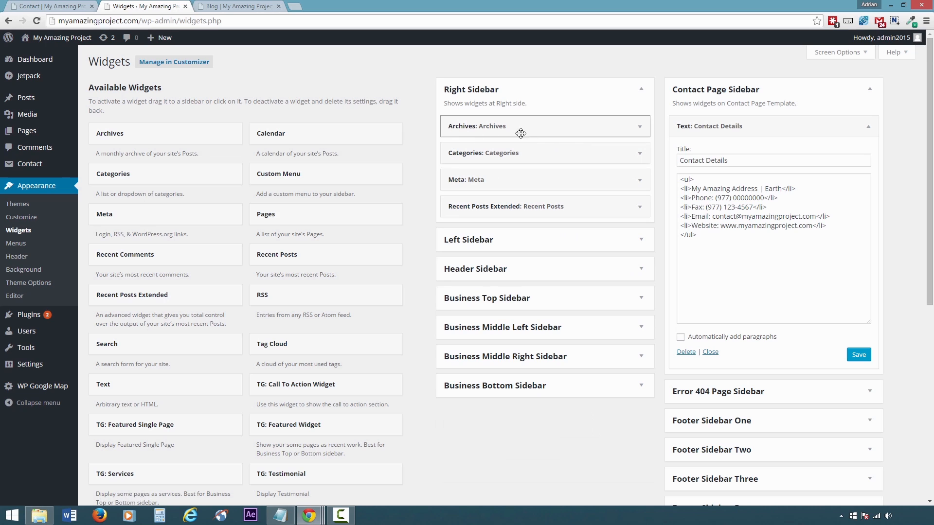
Delete the Archives and Meta widgets from the Right Sidebar
{"action": "left_click", "coordinate": [639, 127]}
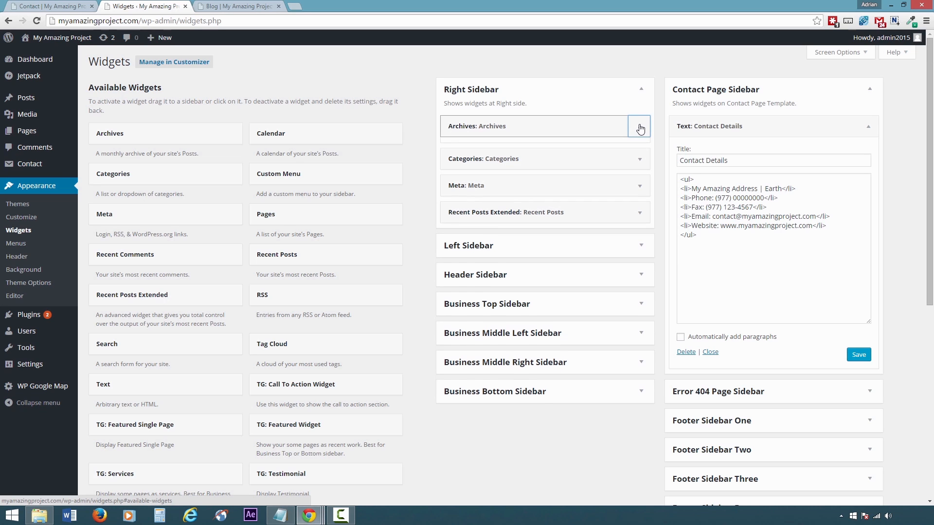
{"action": "left_click", "coordinate": [457, 203]}
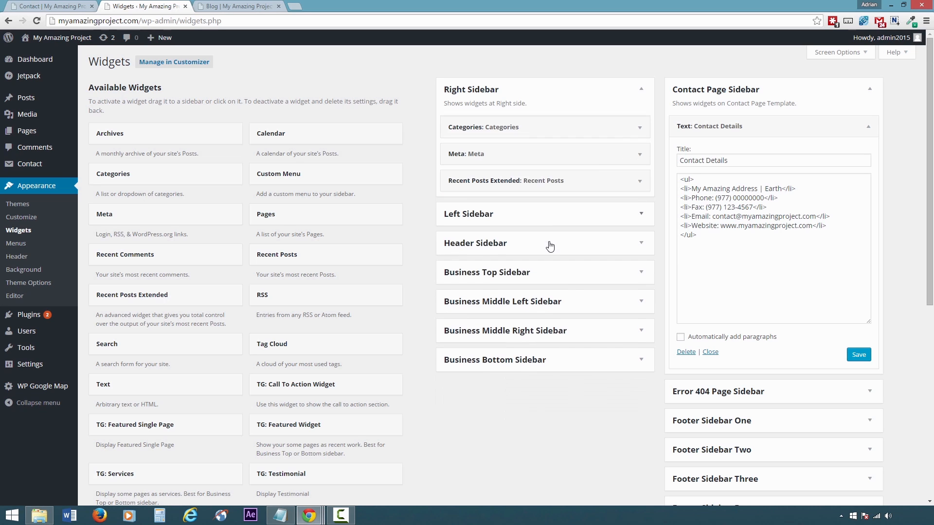
{"action": "left_click", "coordinate": [639, 154]}
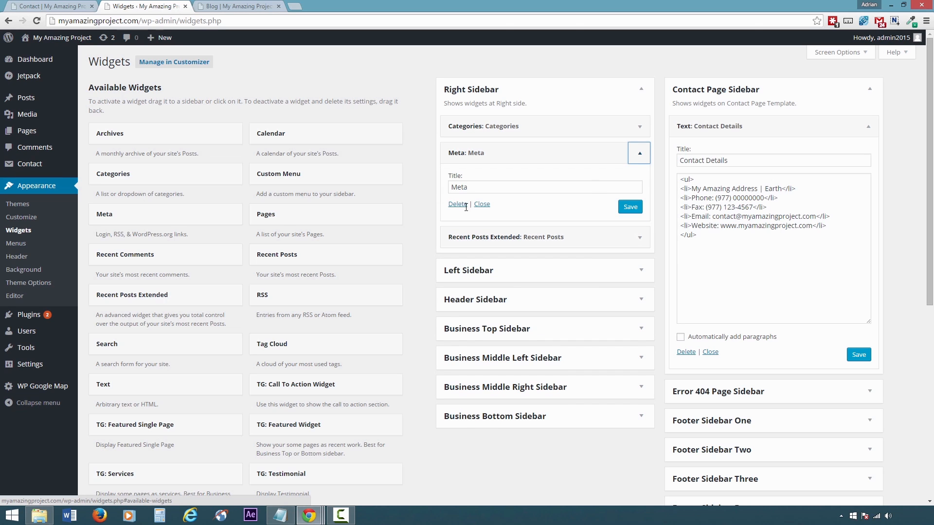
{"action": "left_click", "coordinate": [460, 204]}
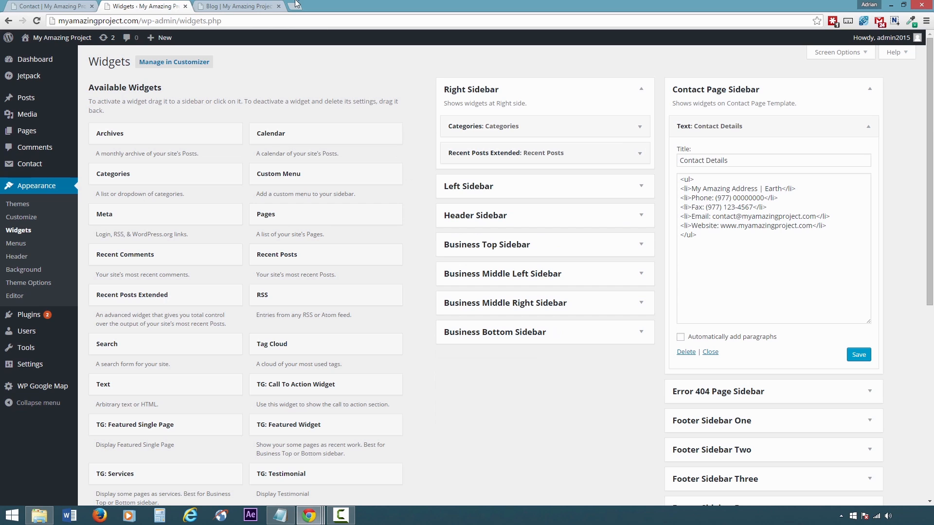
Reload the live Blog page to check its sidebar, and return to the widget settings to look into the Left Sidebar
{"action": "left_click", "coordinate": [235, 6]}
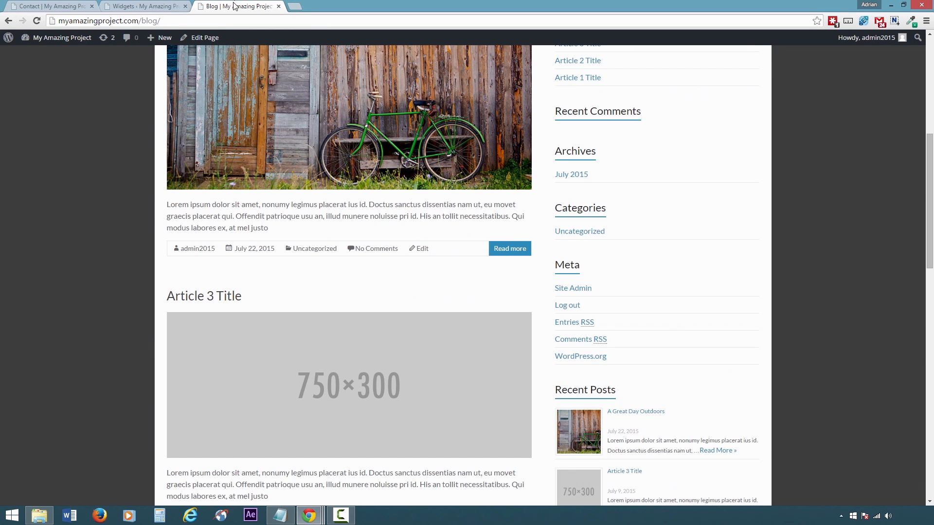
{"action": "right_click", "coordinate": [45, 94]}
{"action": "left_click", "coordinate": [57, 120]}
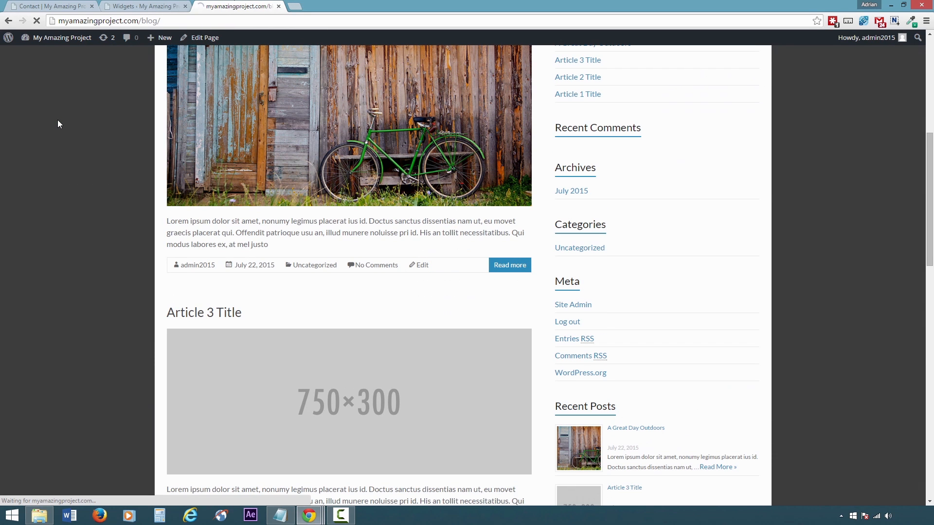
{"action": "scroll", "coordinate": [73, 146], "scroll_direction": "up", "scroll_amount": 1}
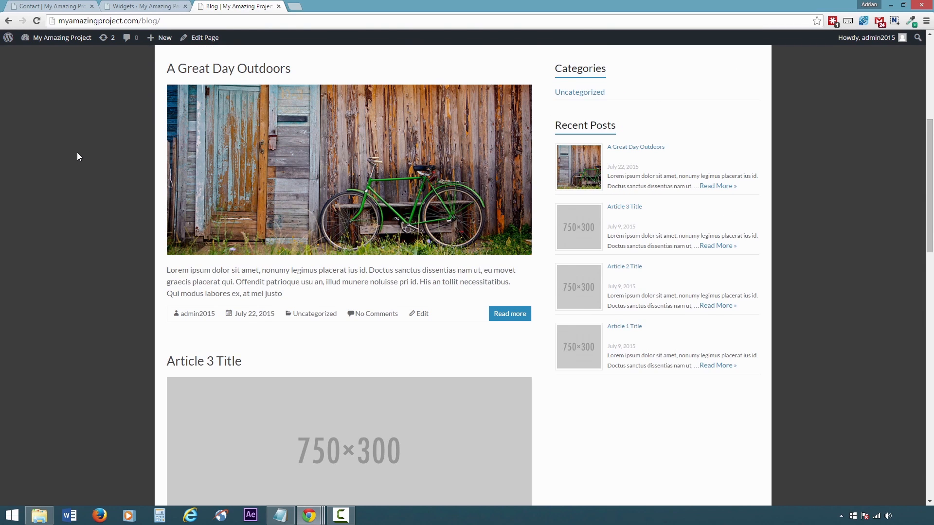
{"action": "scroll", "coordinate": [102, 154], "scroll_direction": "up", "scroll_amount": 1}
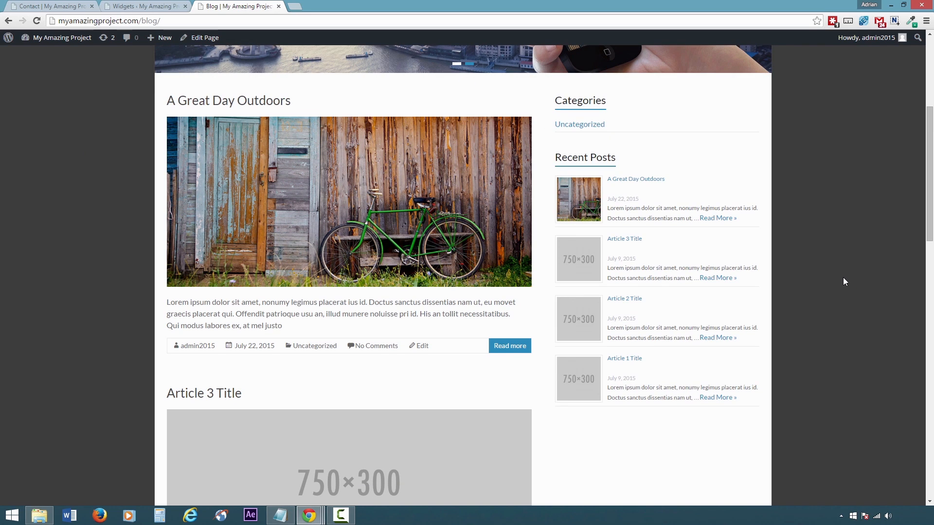
{"action": "left_click", "coordinate": [160, 7]}
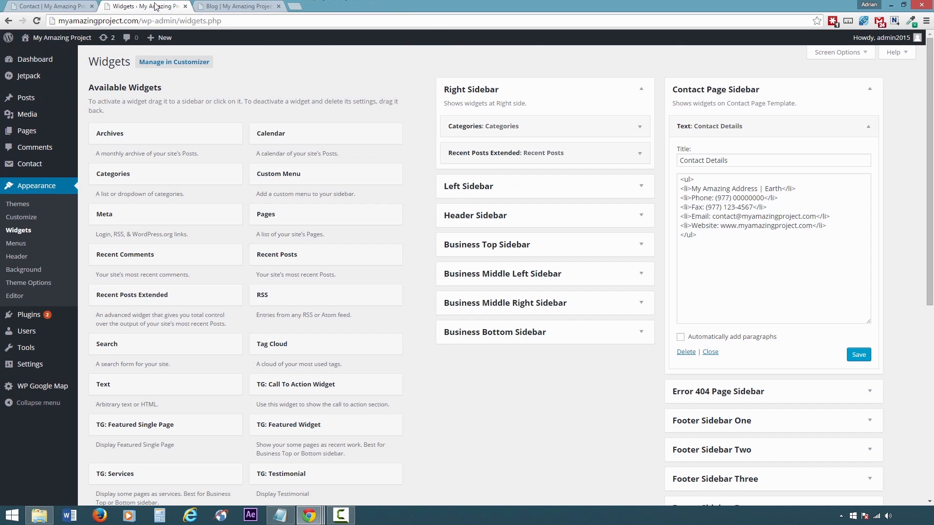
{"action": "left_click", "coordinate": [640, 188]}
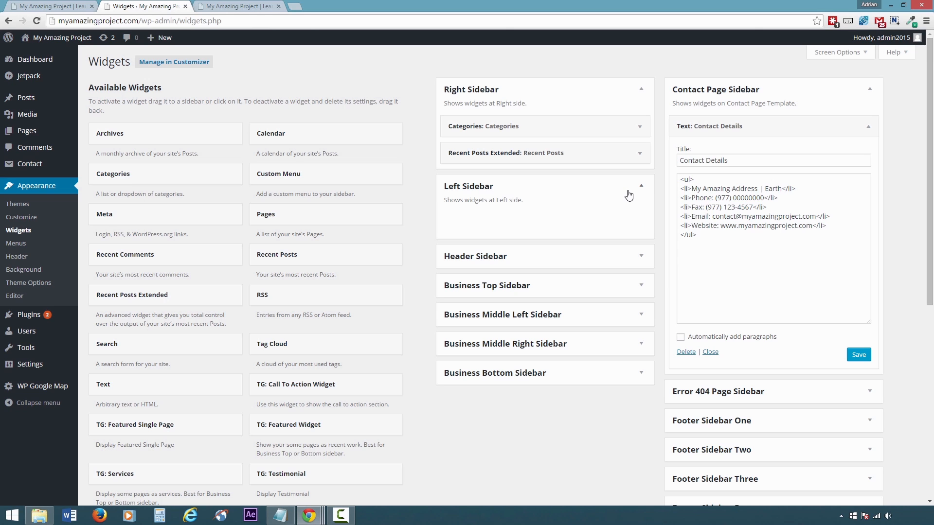
Open the site's home page and review its slider, featured sections, menu images and footer
{"action": "left_click", "coordinate": [38, 8]}
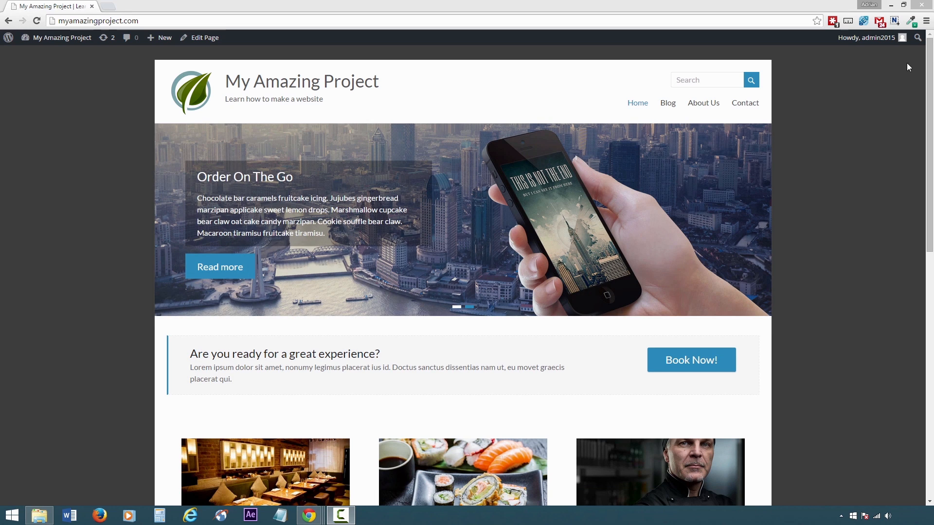
{"action": "left_click", "coordinate": [864, 99]}
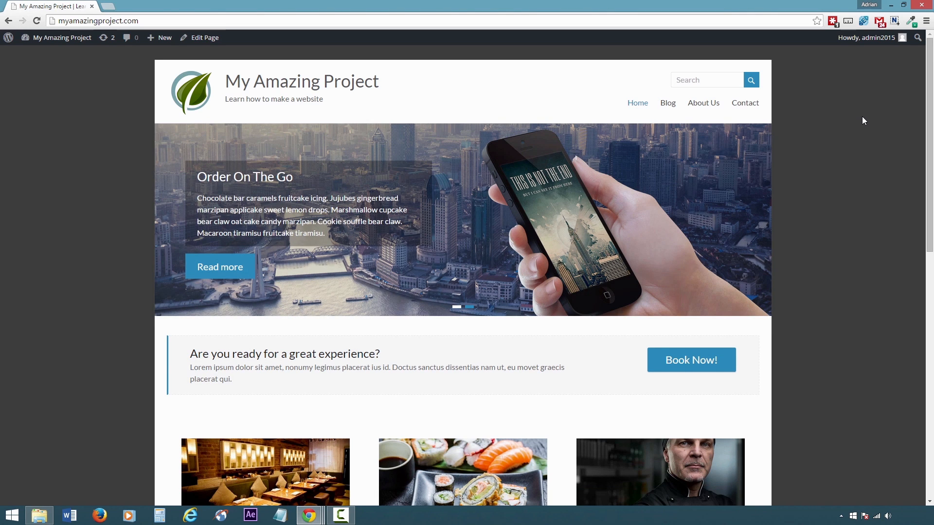
{"action": "scroll", "coordinate": [861, 116], "scroll_direction": "down", "scroll_amount": 1}
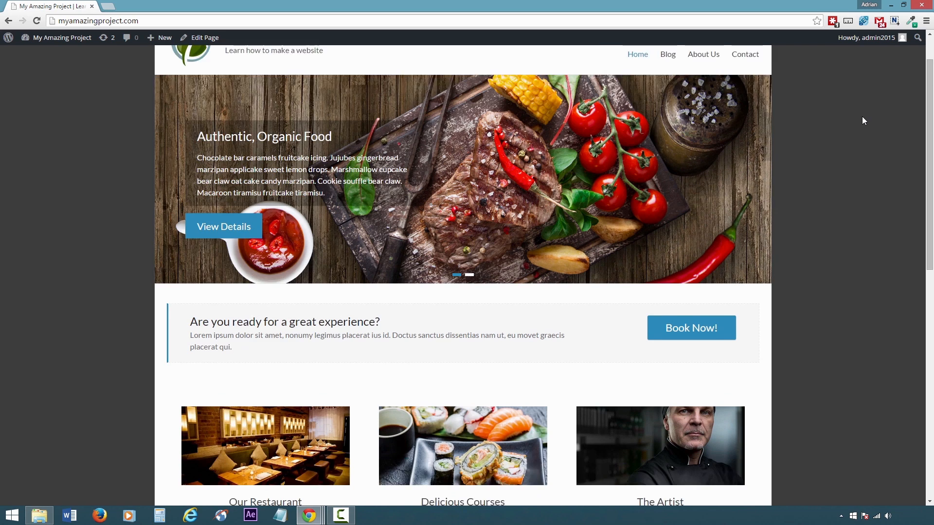
{"action": "scroll", "coordinate": [862, 121], "scroll_direction": "down", "scroll_amount": 1}
{"action": "scroll", "coordinate": [862, 121], "scroll_direction": "down", "scroll_amount": 3}
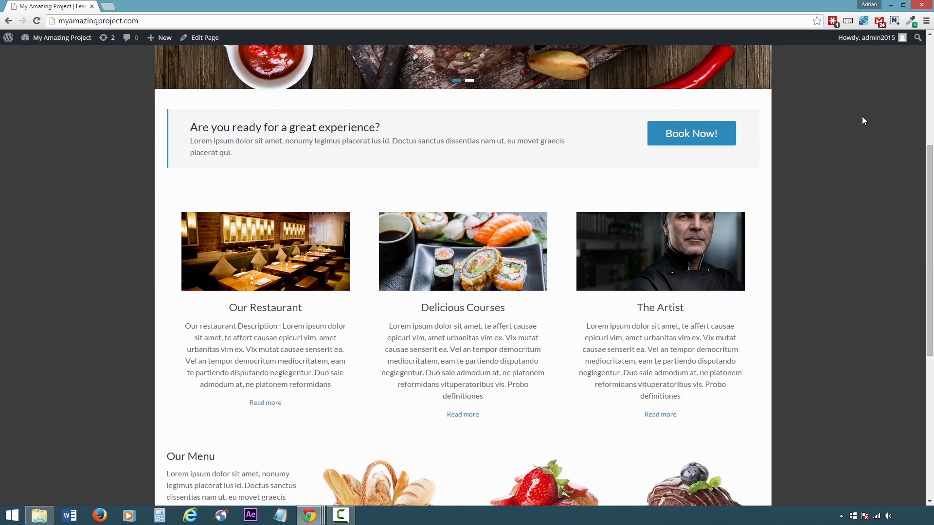
{"action": "scroll", "coordinate": [862, 118], "scroll_direction": "down", "scroll_amount": 6}
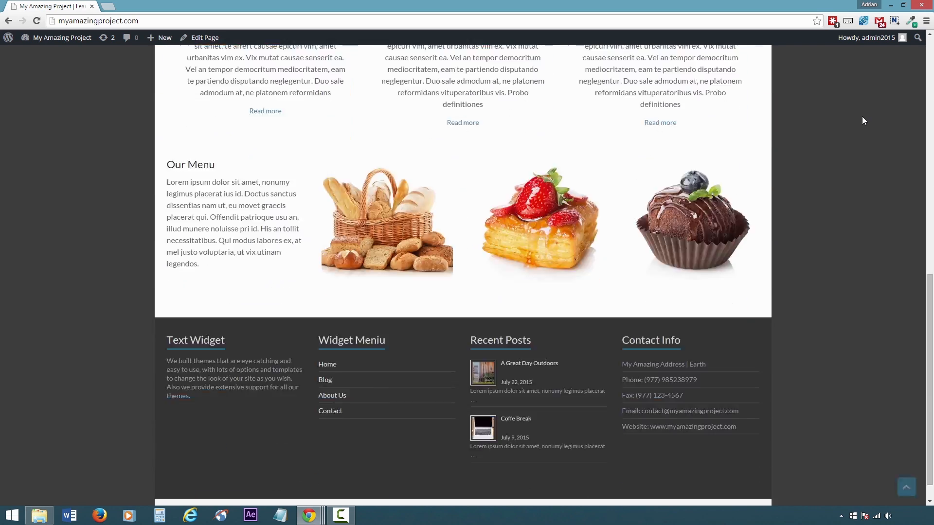
{"action": "scroll", "coordinate": [862, 121], "scroll_direction": "up", "scroll_amount": 19}
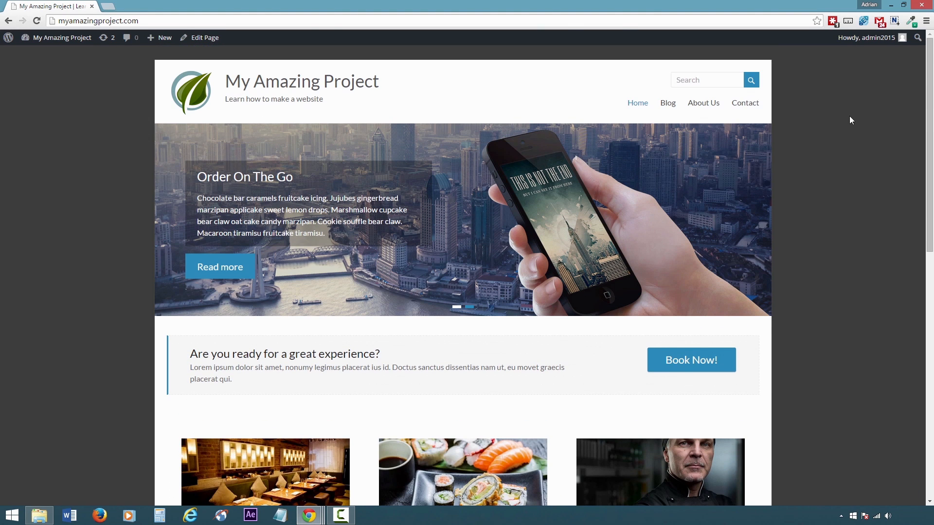
Open the site's Blog page and review its articles and sidebar
{"action": "left_click", "coordinate": [669, 111]}
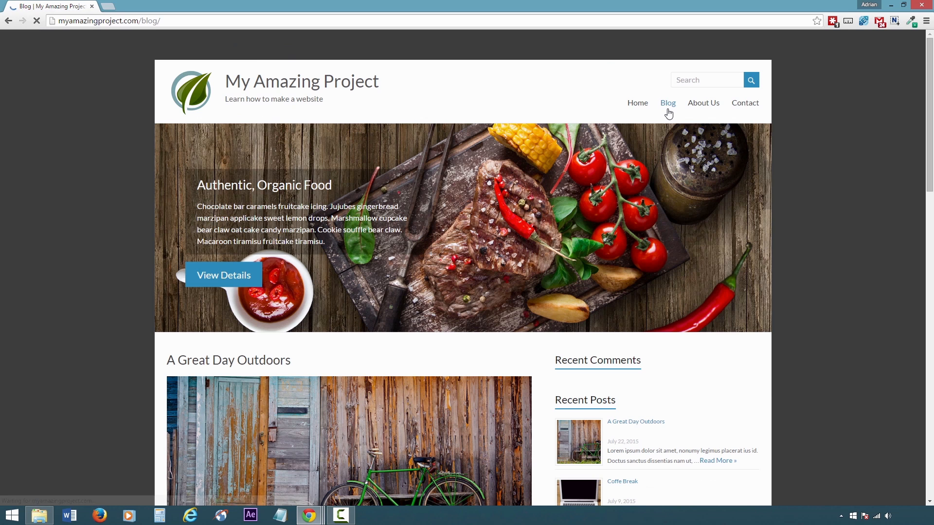
{"action": "scroll", "coordinate": [815, 179], "scroll_direction": "down", "scroll_amount": 7}
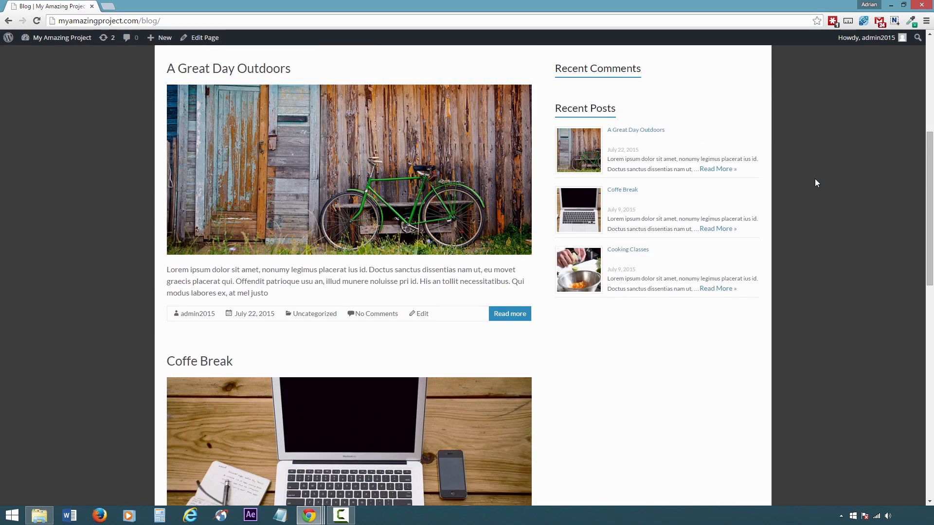
{"action": "scroll", "coordinate": [815, 179], "scroll_direction": "down", "scroll_amount": 13}
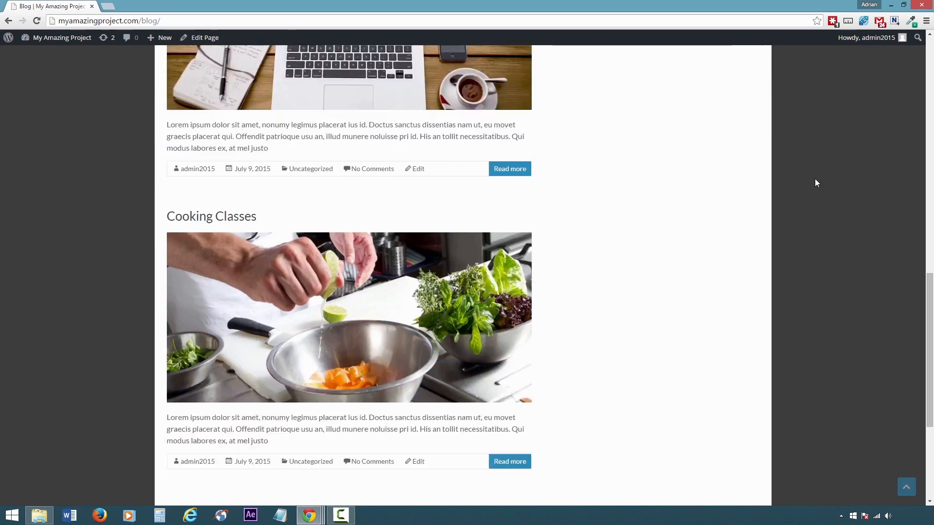
{"action": "scroll", "coordinate": [815, 179], "scroll_direction": "up", "scroll_amount": 6}
{"action": "scroll", "coordinate": [815, 179], "scroll_direction": "up", "scroll_amount": 14}
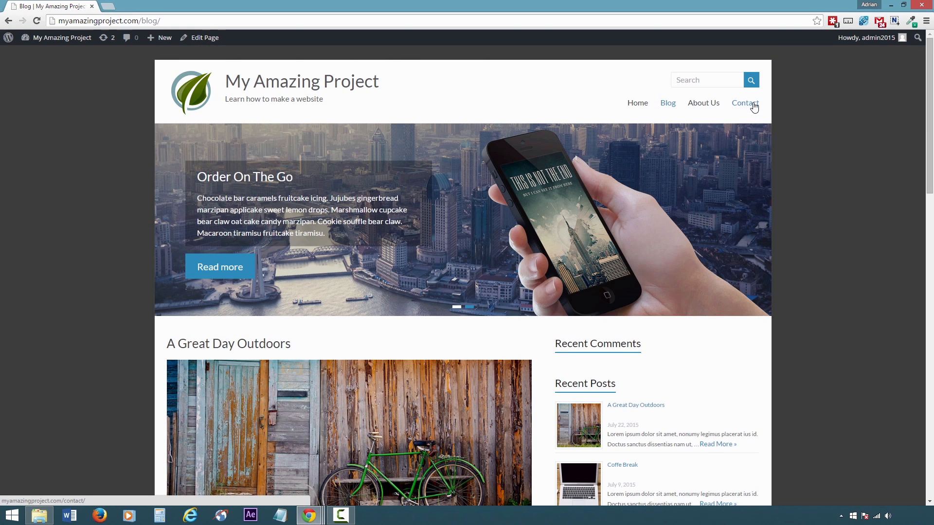
Check the live Contact page's map, form and contact details, and return to the home page
{"action": "left_click", "coordinate": [753, 105]}
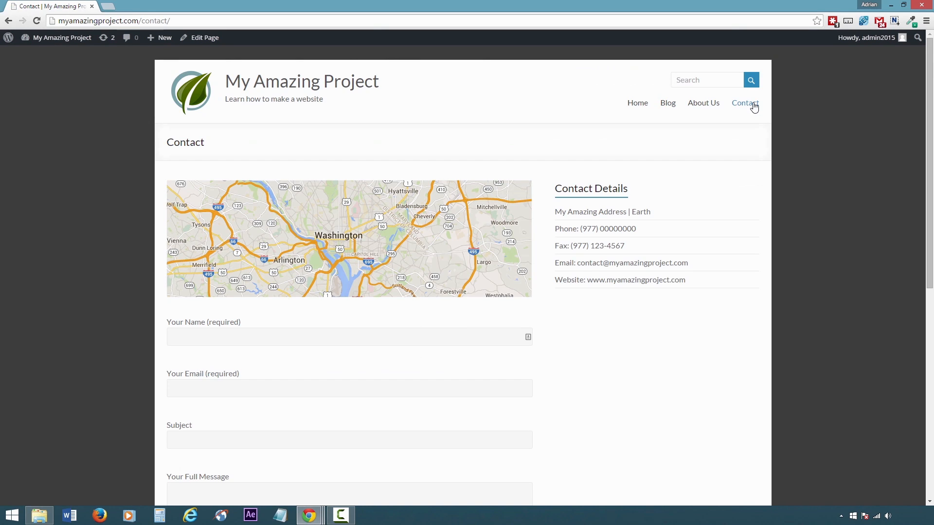
{"action": "left_click", "coordinate": [362, 85]}
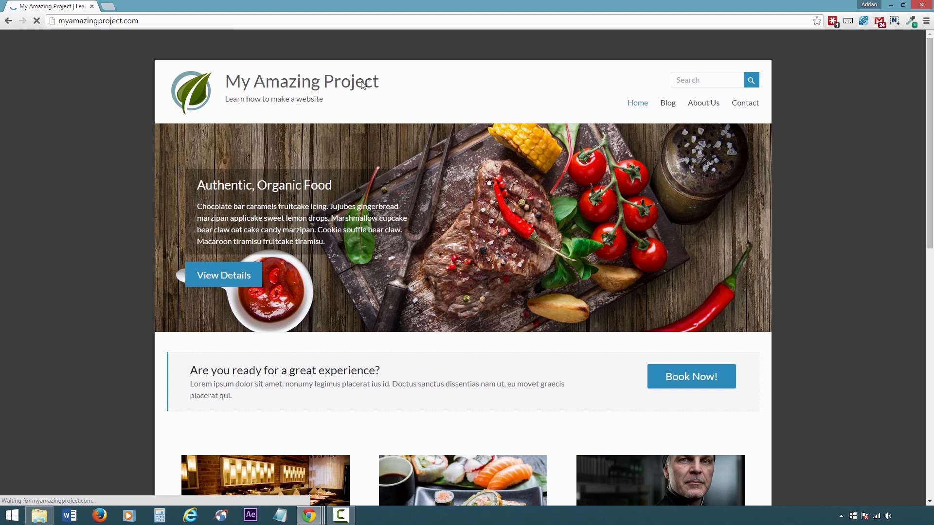